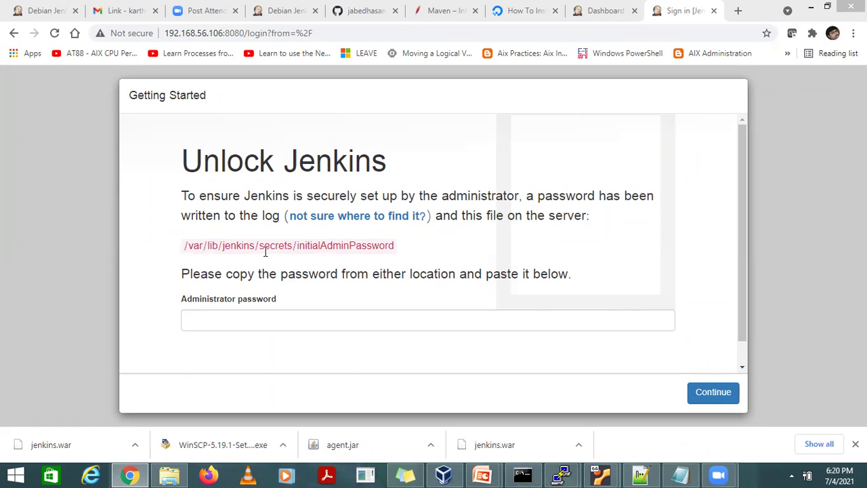
Step: Copy the /var/lib/jenkins/secrets/initialAdminPassword path and switch to the server terminal
left_click_drag(183, 245, 395, 246)
key("ctrl+c")
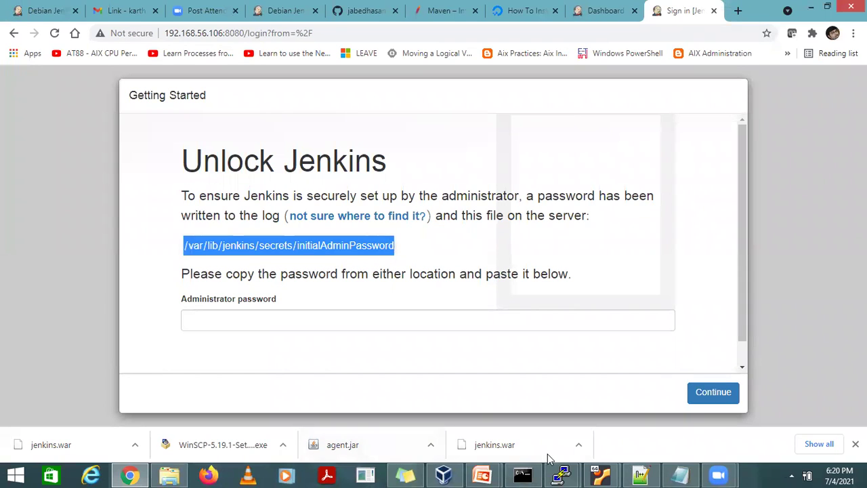
left_click(561, 475)
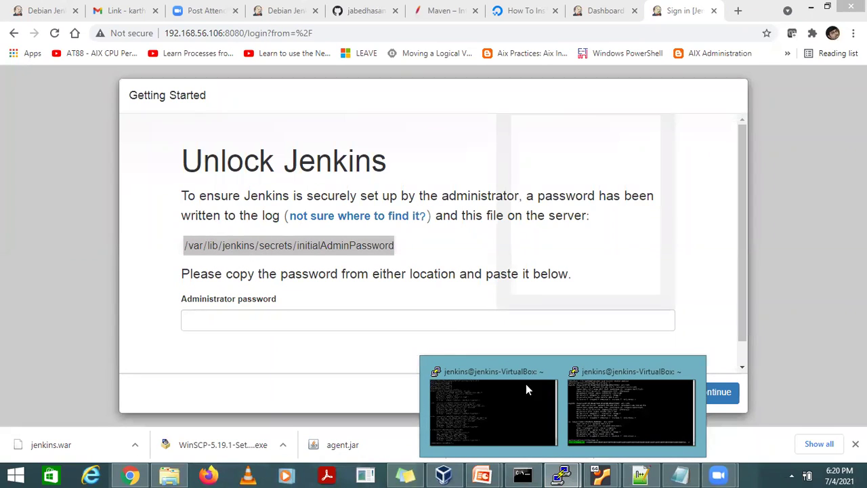
left_click(613, 415)
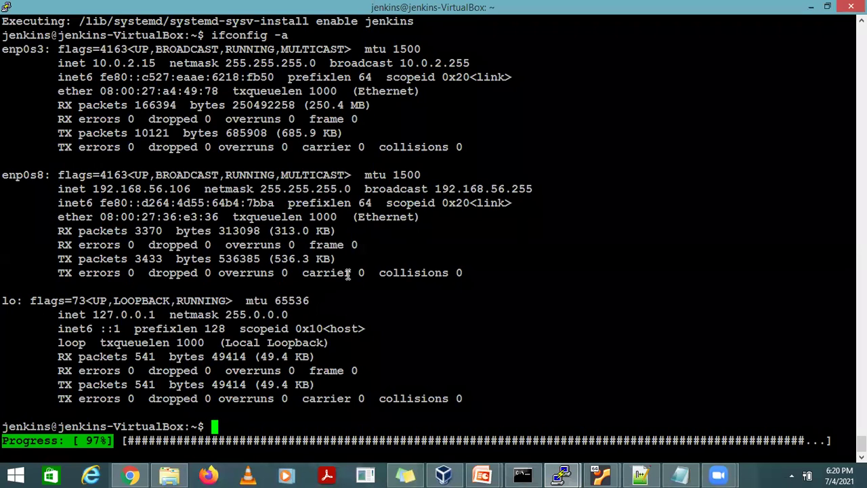
Step: Print the initialAdminPassword file with cat and copy the admin password it shows
type("cat")
right_click(378, 283)
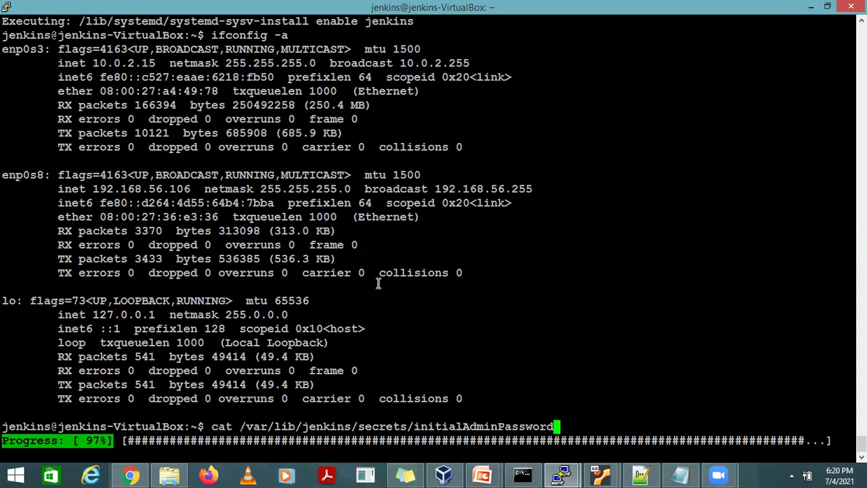
key("Return")
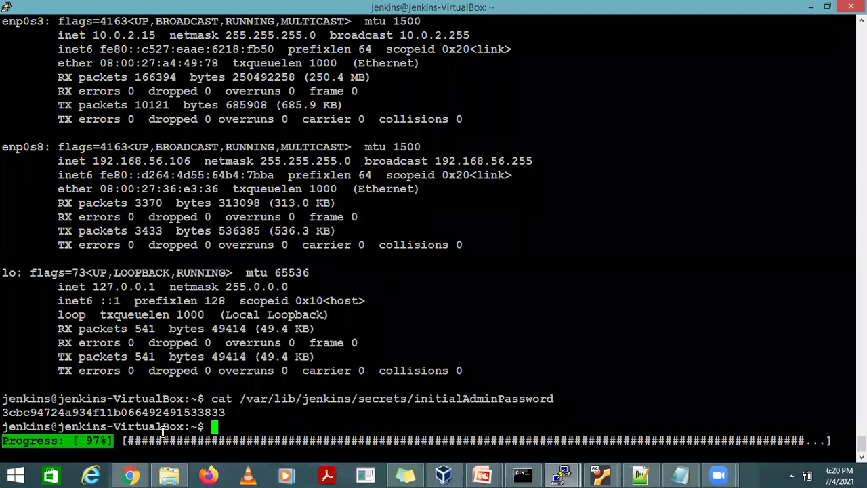
double_click(81, 413)
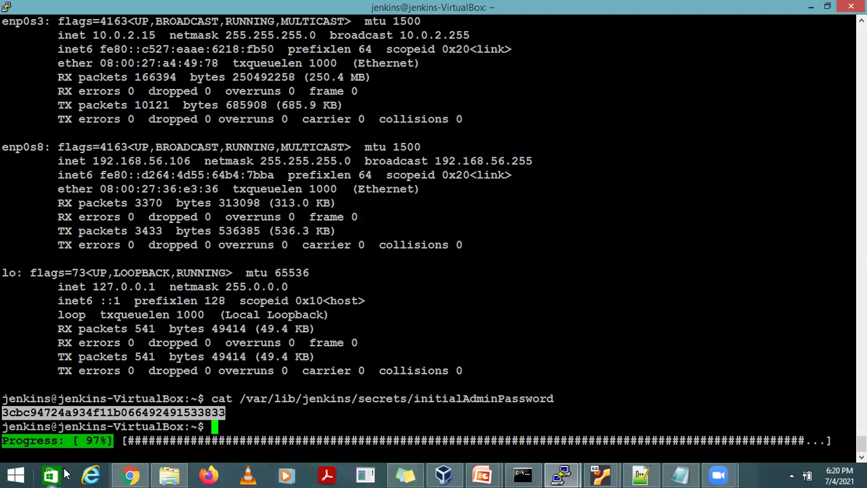
Step: Paste the admin password into Unlock Jenkins, continue, and decline saving it in Chrome
left_click(130, 474)
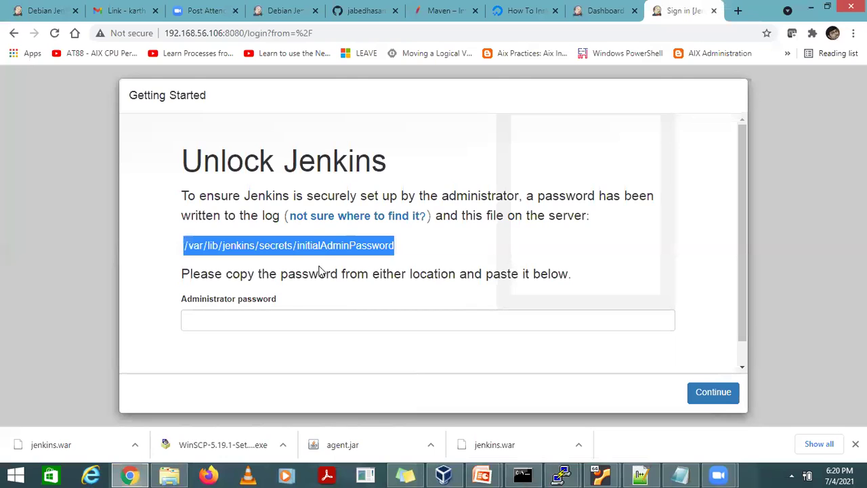
left_click(317, 310)
key("ctrl+v")
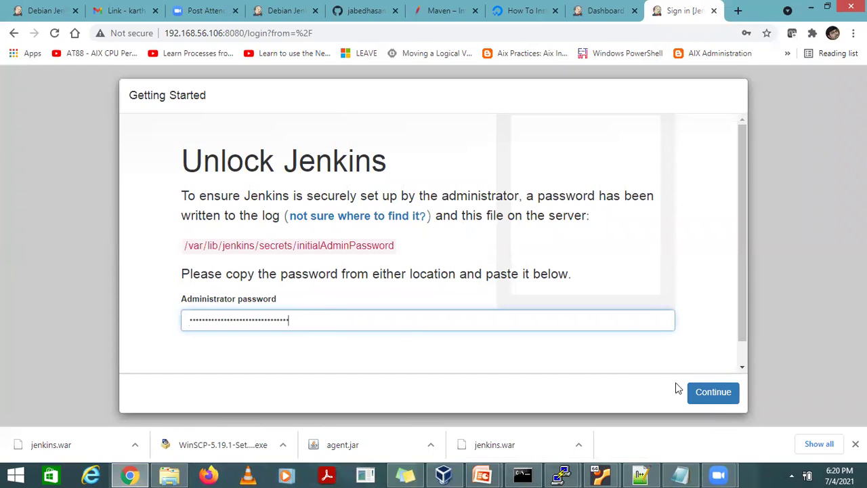
left_click(707, 399)
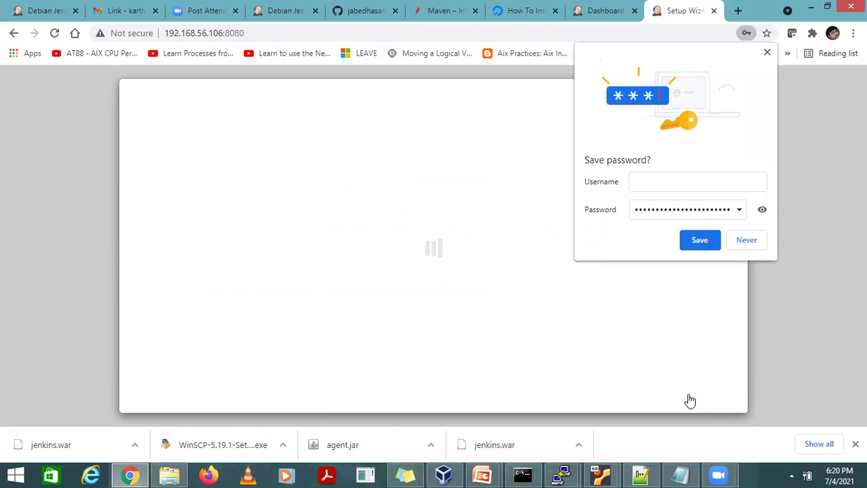
left_click(760, 240)
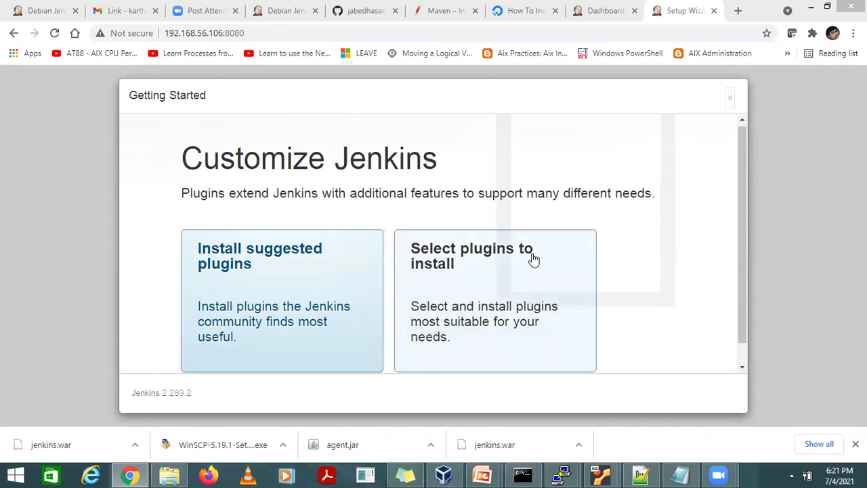
Step: Choose Install suggested plugins in the setup wizard
left_click(269, 318)
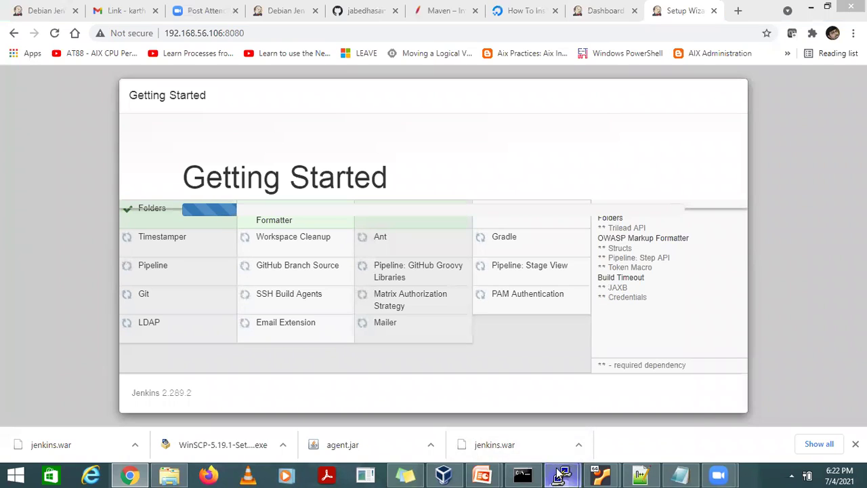
Step: Minimize the PuTTY terminal and view the 192.168.56.105 Dashboard job list
mouse_move(560, 475)
left_click(598, 386)
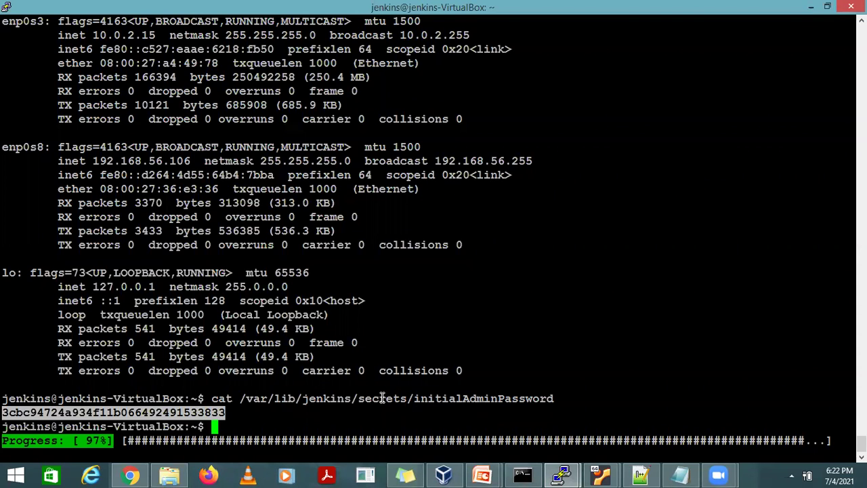
left_click(812, 7)
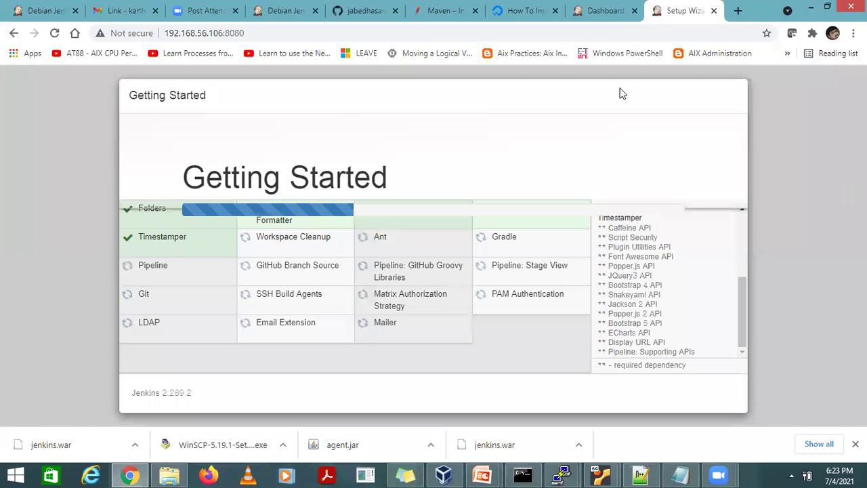
left_click(605, 10)
scroll(285, 305, "down", 1)
scroll(291, 358, "up", 1)
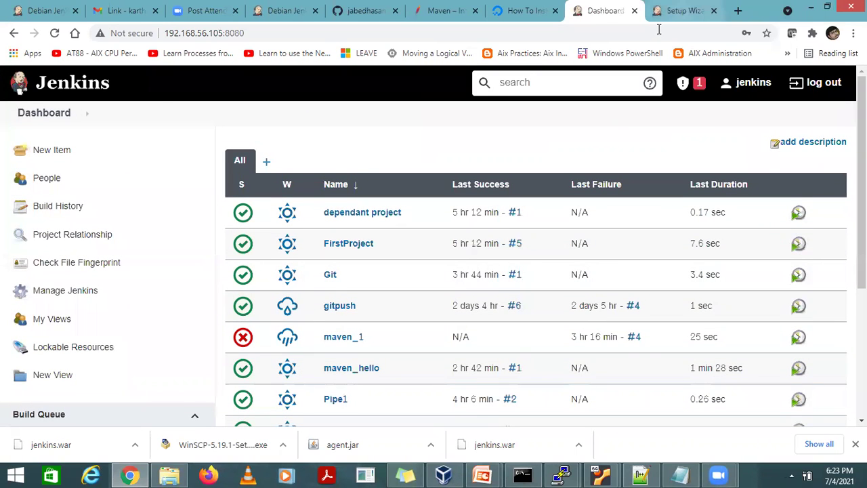
left_click(671, 11)
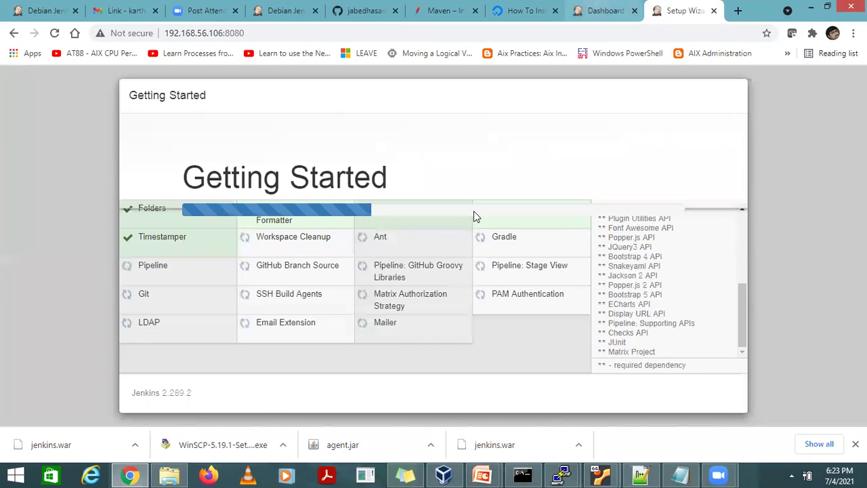
key("ctrl+shift+Tab")
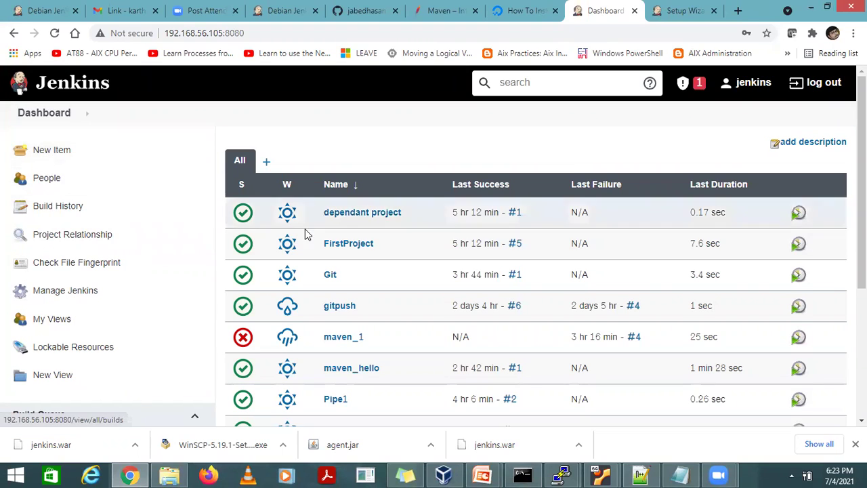
scroll(385, 266, "down", 2)
scroll(385, 266, "up", 2)
mouse_move(294, 268)
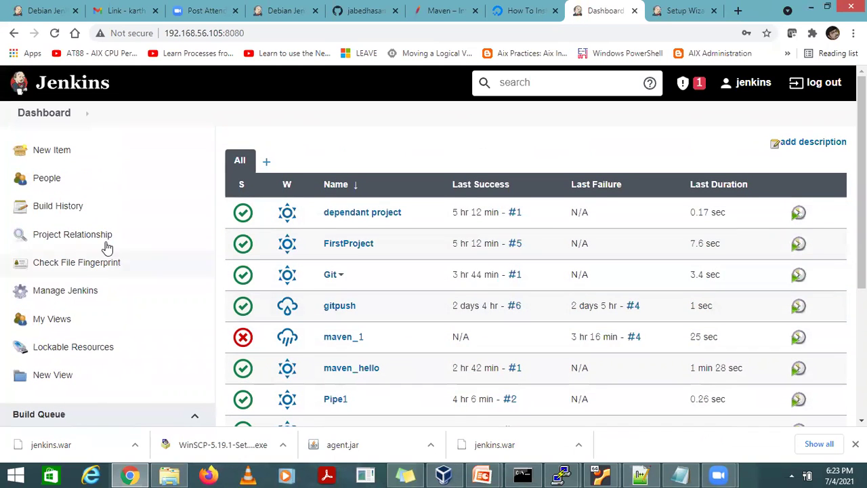
mouse_move(310, 218)
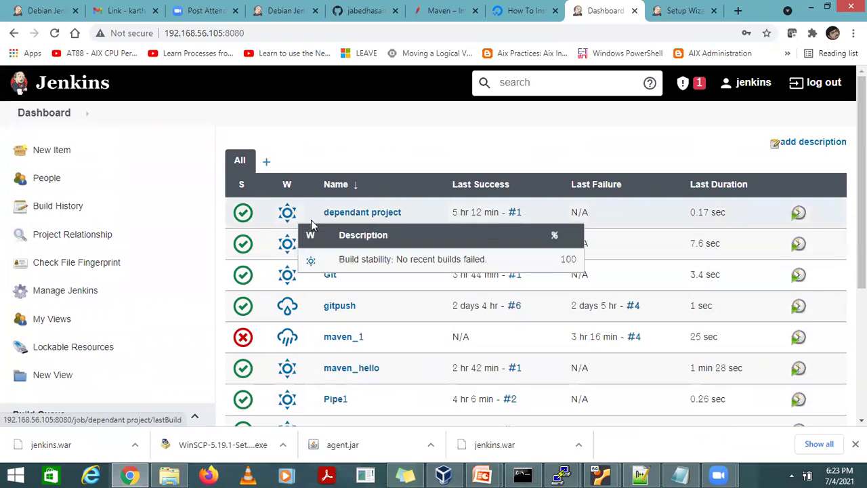
scroll(308, 220, "down", 1)
scroll(307, 221, "down", 3)
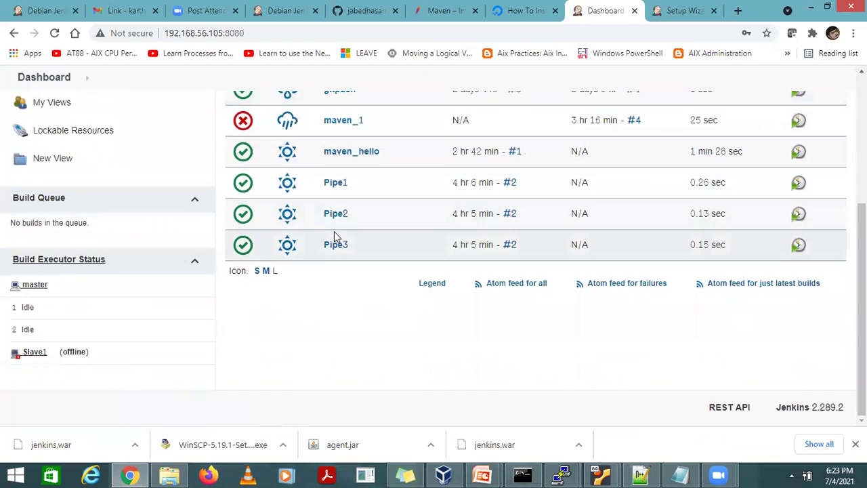
scroll(335, 234, "up", 3)
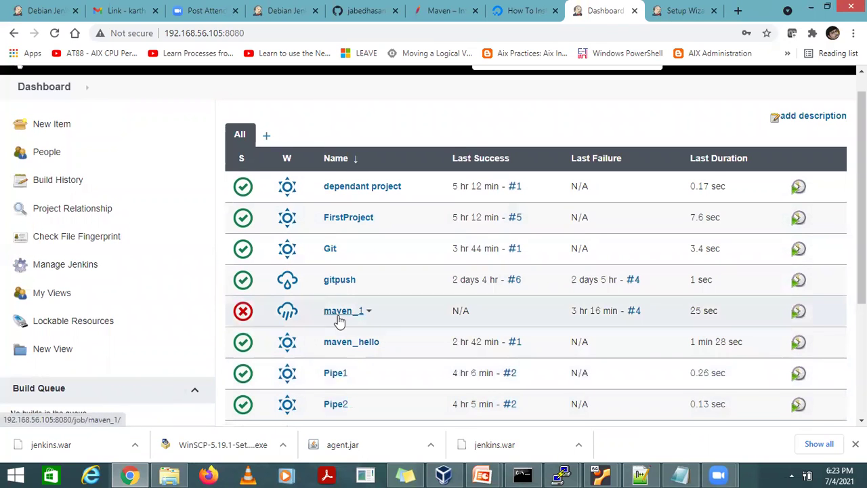
scroll(340, 318, "down", 3)
scroll(342, 316, "up", 5)
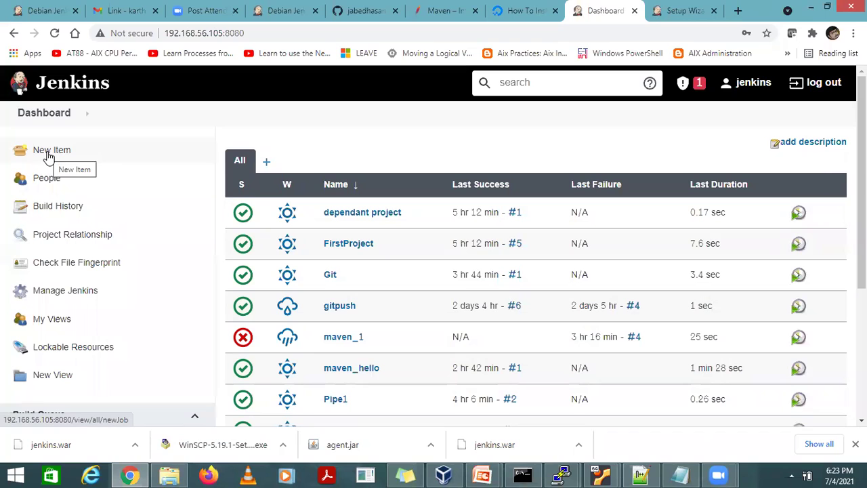
Step: Create a New Item named test of type Freestyle project
left_click(47, 156)
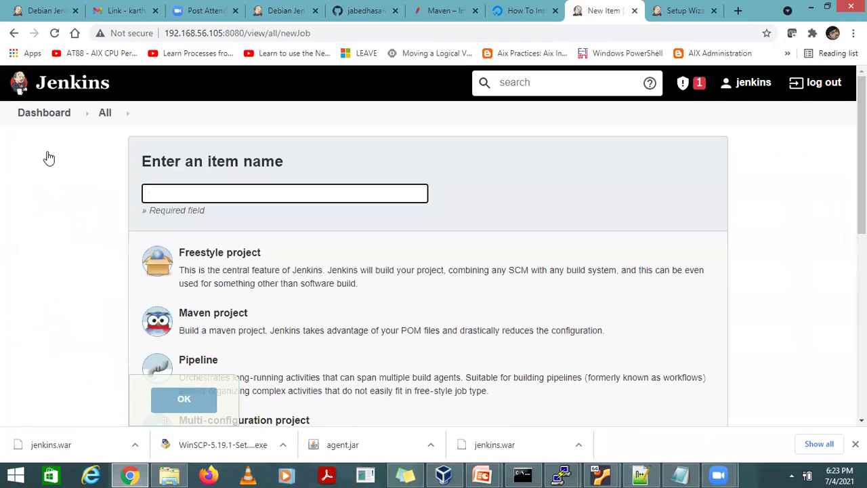
scroll(378, 257, "down", 2)
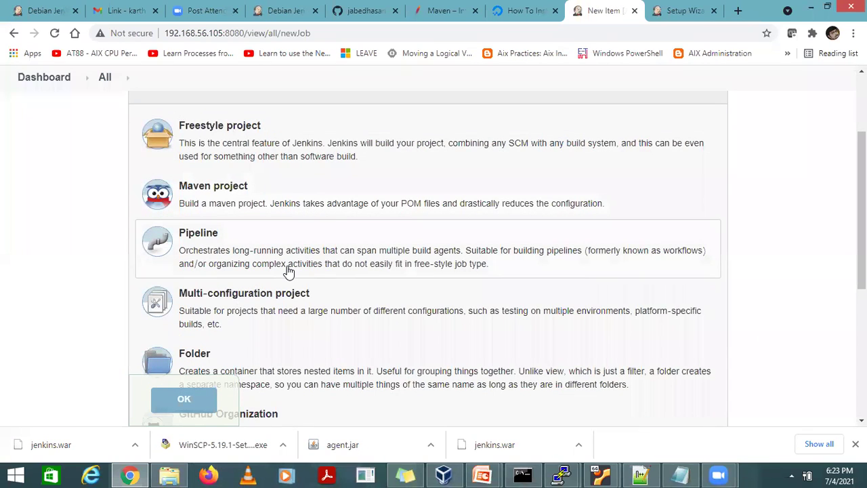
scroll(288, 271, "down", 3)
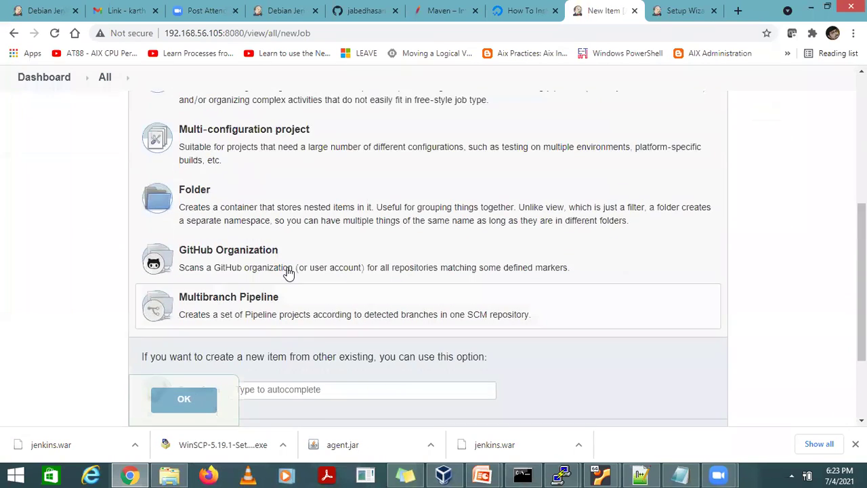
scroll(288, 271, "up", 5)
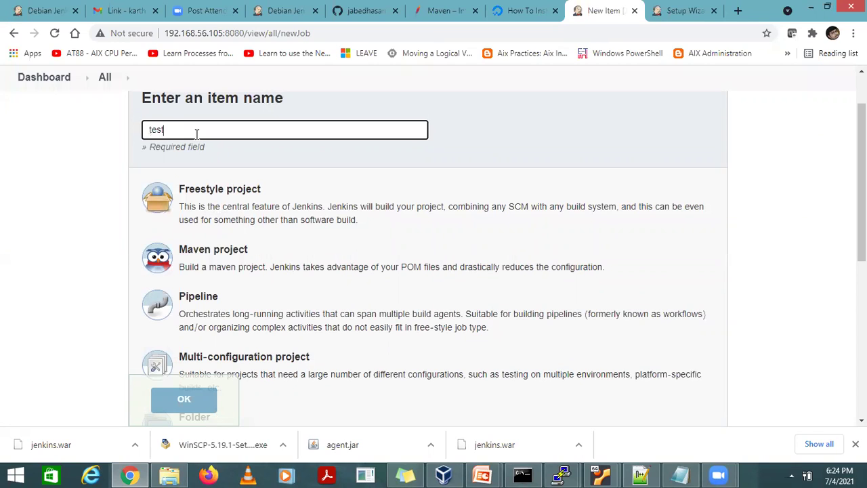
left_click(264, 215)
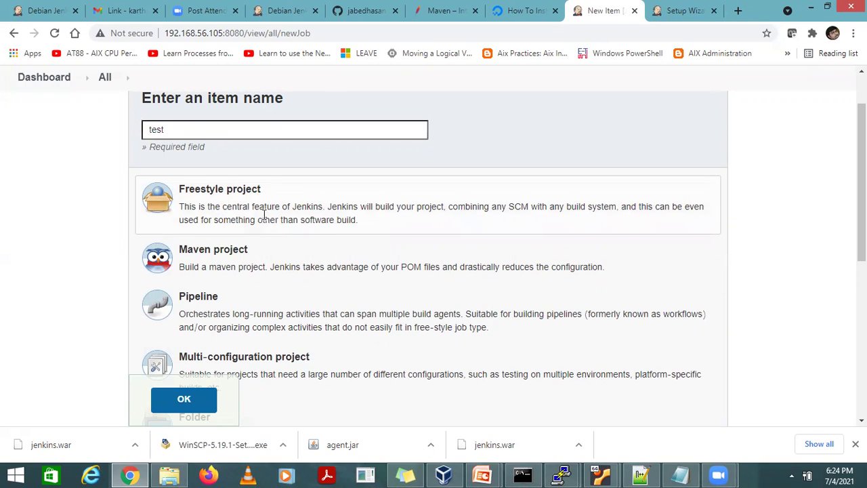
left_click(182, 403)
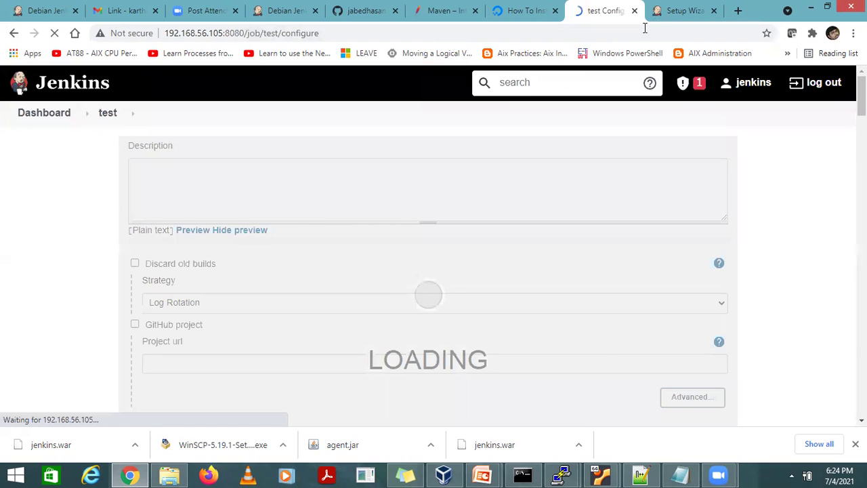
Step: Check plugin install progress, then return to the test job's configuration description field
left_click(681, 10)
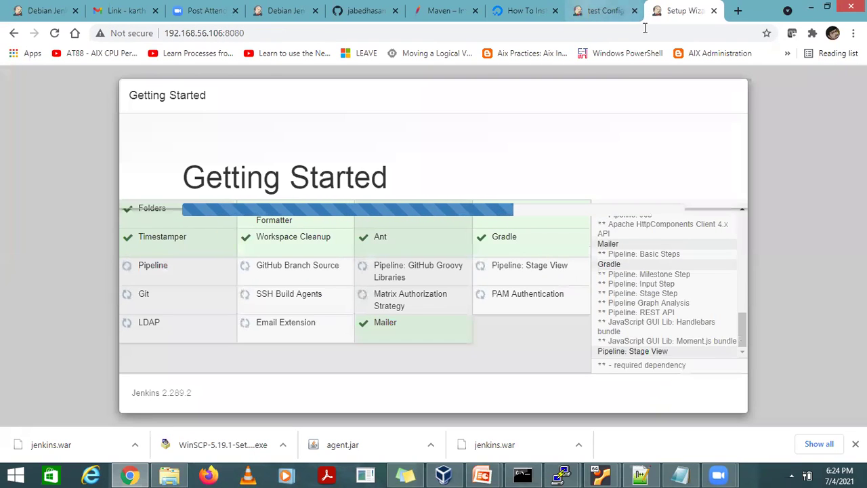
left_click(600, 10)
left_click(171, 235)
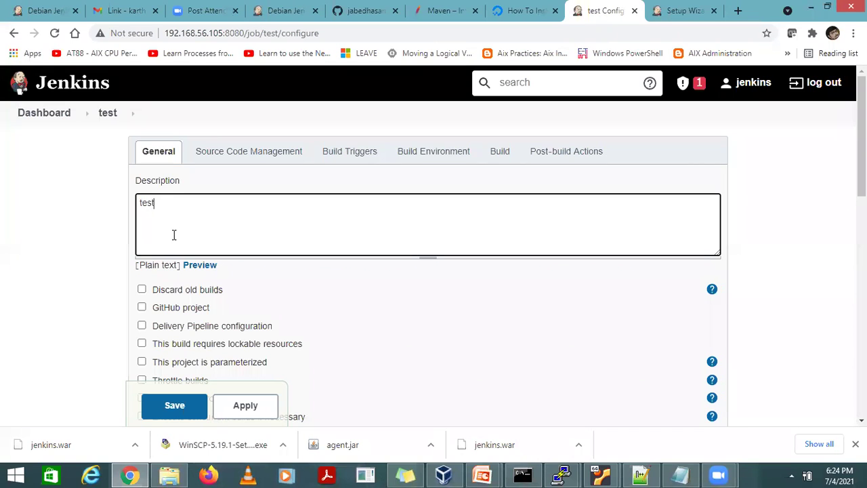
Step: Scroll to the Build section and open the Add build step list
scroll(204, 224, "down", 3)
scroll(203, 226, "up", 1)
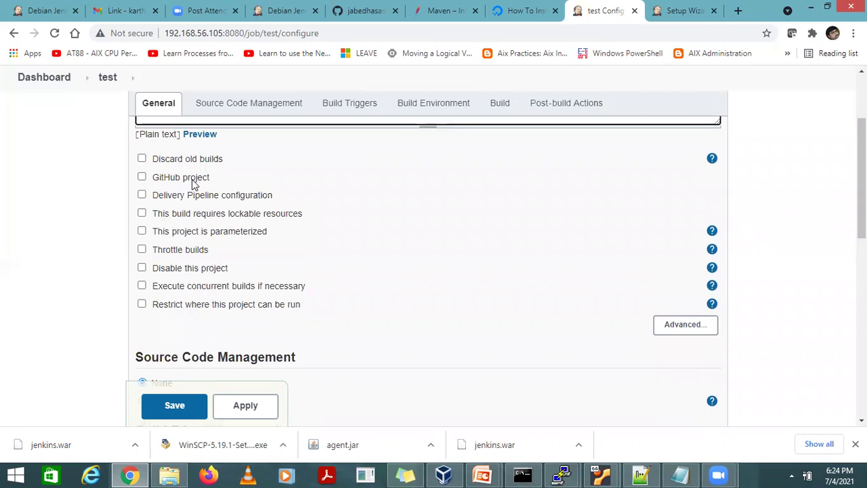
scroll(193, 184, "down", 1)
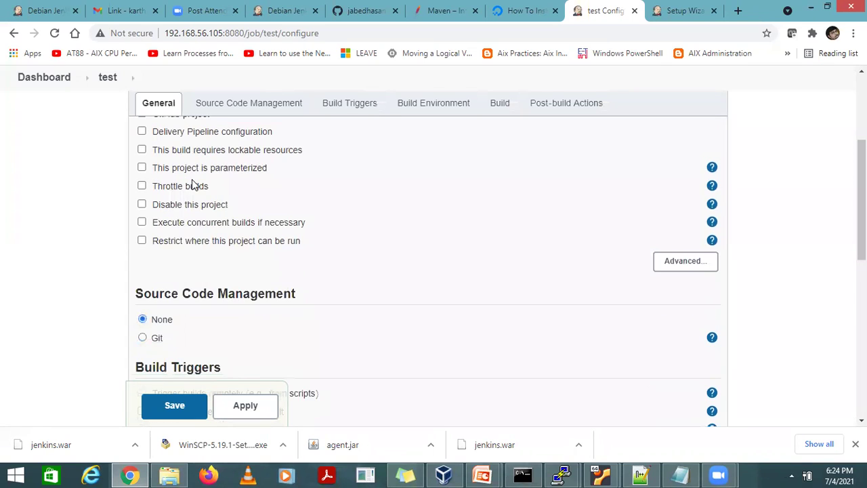
scroll(193, 184, "down", 2)
scroll(229, 229, "down", 2)
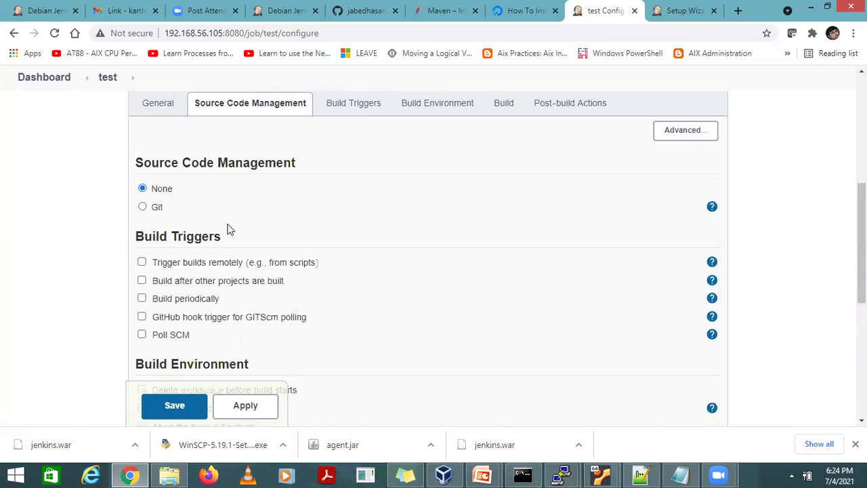
scroll(230, 230, "down", 2)
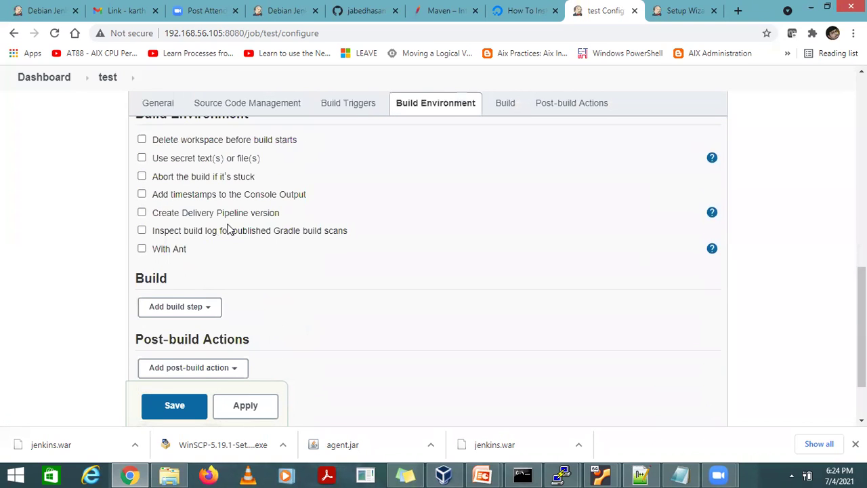
scroll(227, 232, "down", 1)
scroll(223, 237, "up", 3)
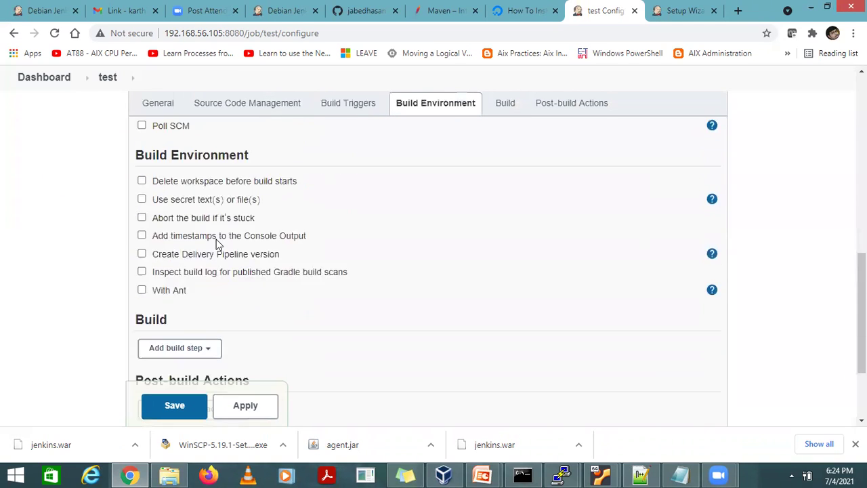
scroll(250, 244, "down", 2)
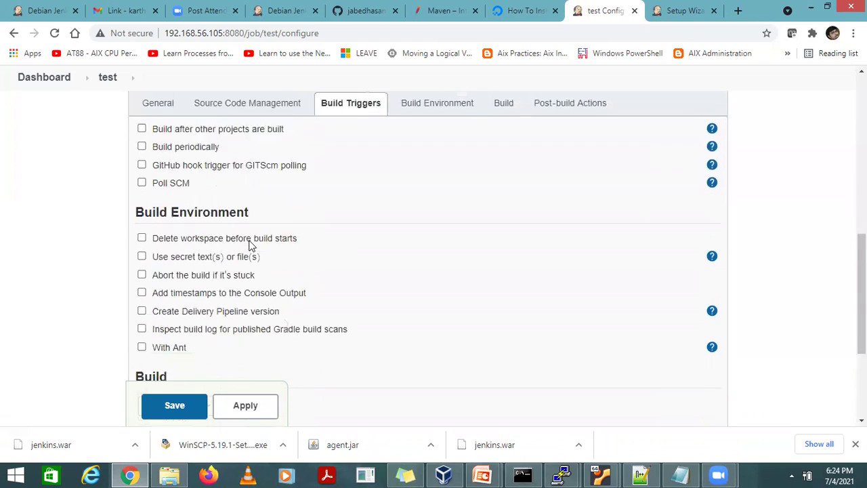
scroll(249, 246, "down", 2)
left_click(209, 223)
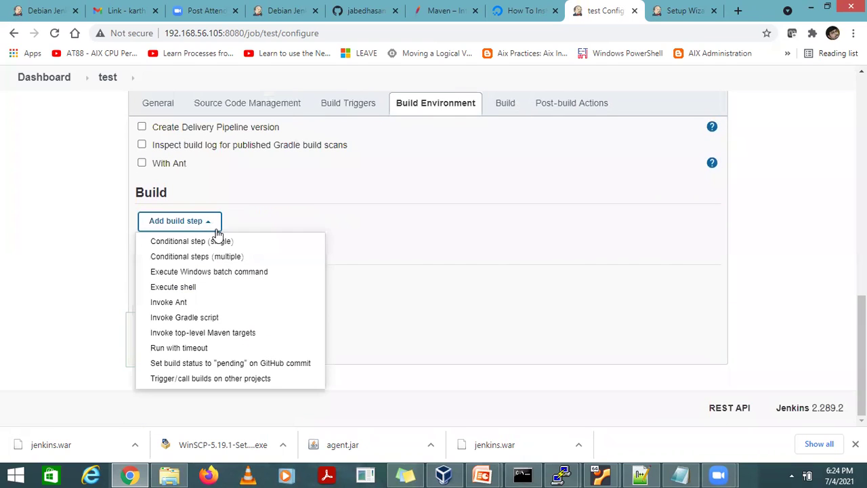
Step: Add an Execute shell step running echo "HelloWorld" and save the test job
left_click(224, 287)
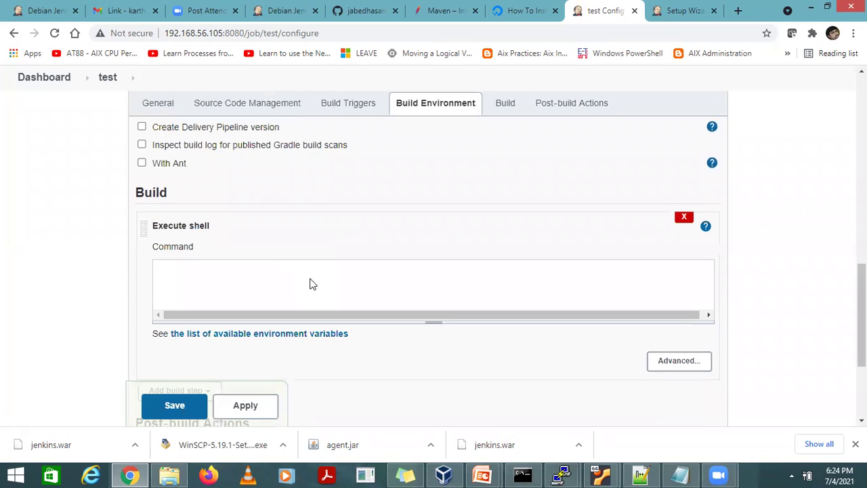
type("echo \"HelloWorld")
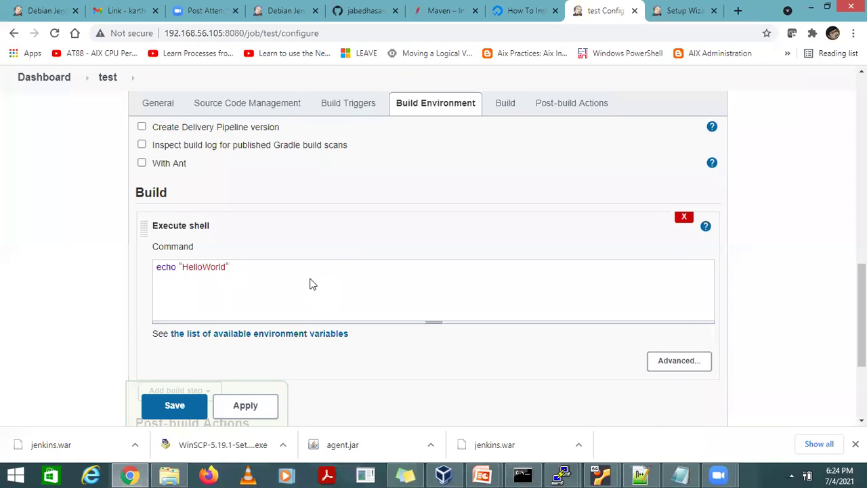
scroll(246, 271, "up", 6)
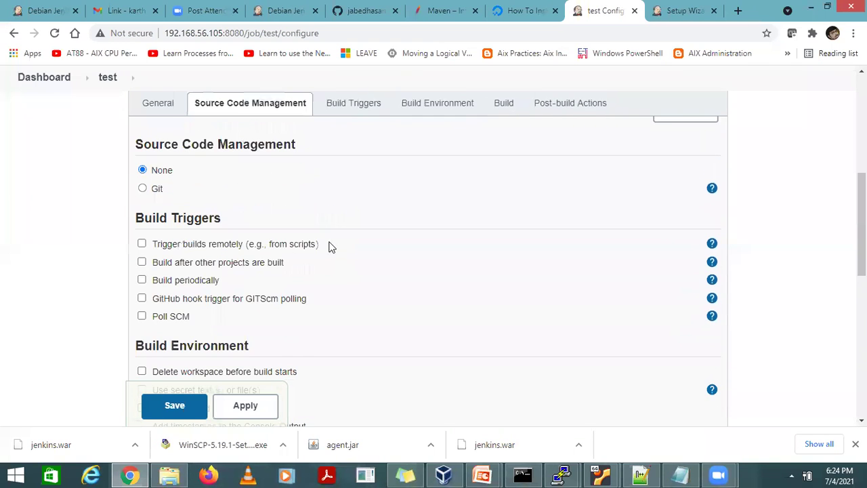
scroll(320, 248, "up", 5)
scroll(320, 248, "down", 7)
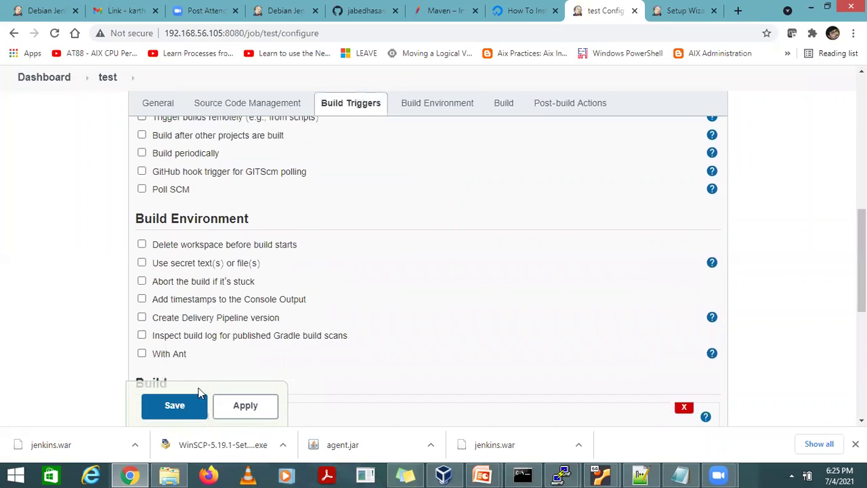
left_click(173, 407)
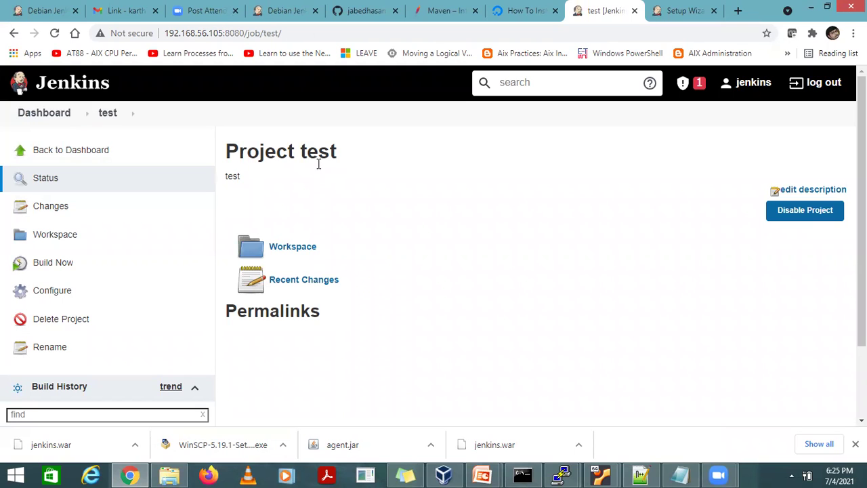
Step: In the terminal, change into /var/lib/jenkins and list its contents
mouse_move(561, 474)
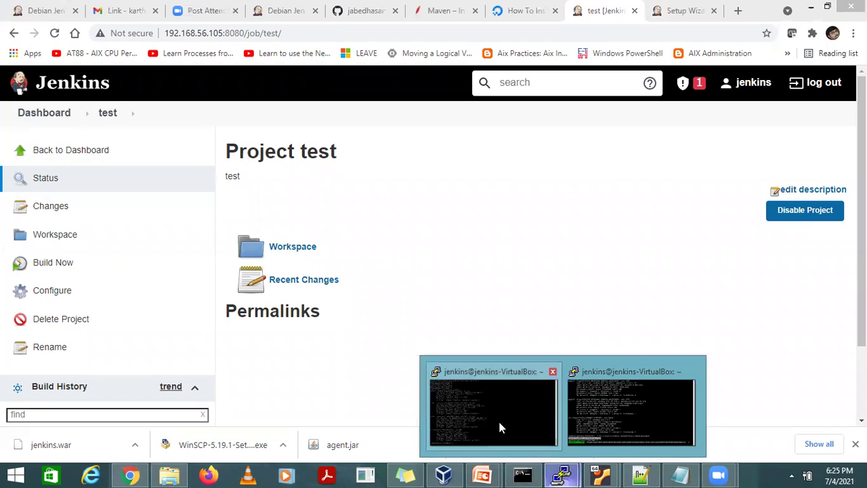
left_click(498, 419)
type("cd /var/lib/jen")
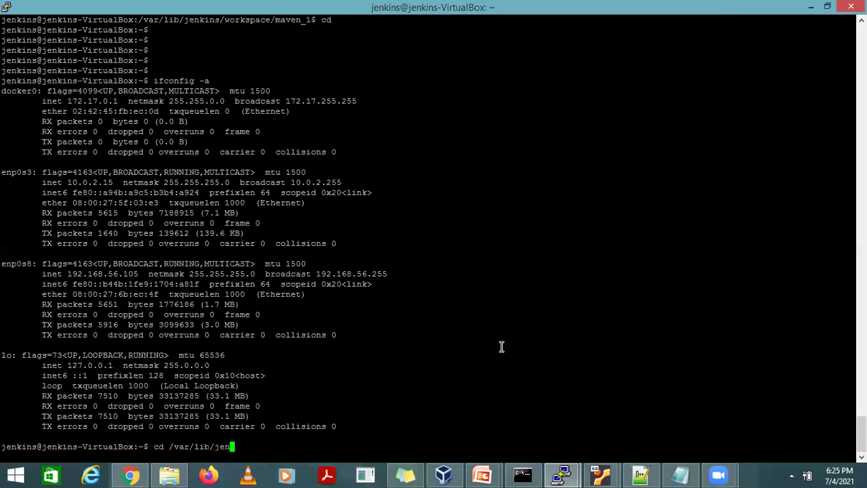
key("Tab")
key("Return")
type("ls")
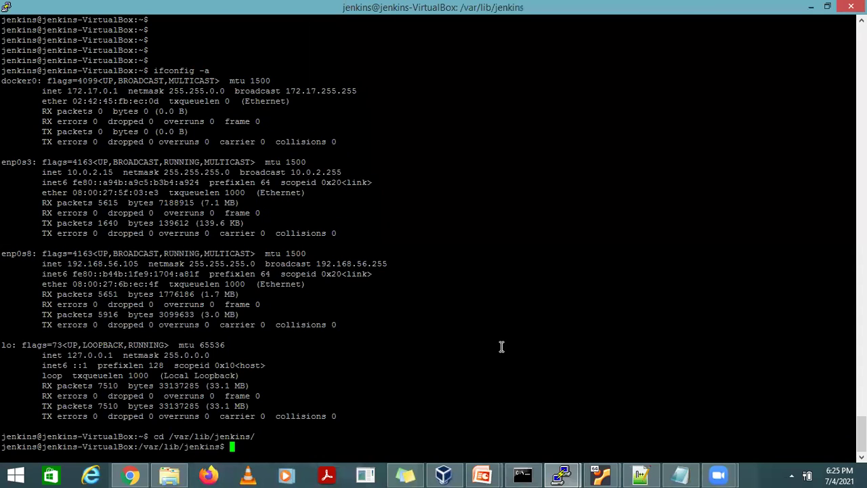
key("Return")
Step: Change into the workspace directory and list its job folders
type("cd ")
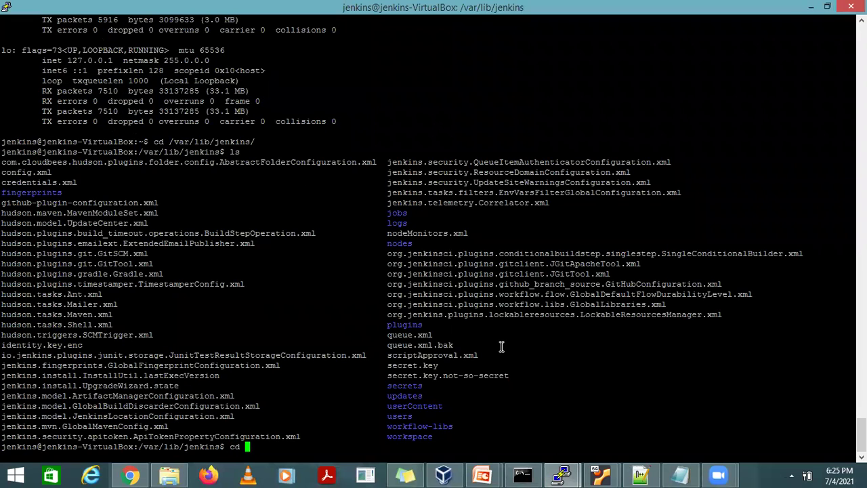
type("Wor")
key("BackSpace")
key("BackSpace")
key("BackSpace")
type("work")
key("BackSpace")
key("BackSpace")
key("BackSpace")
key("BackSpace")
double_click(410, 437)
right_click(421, 439)
key("Return")
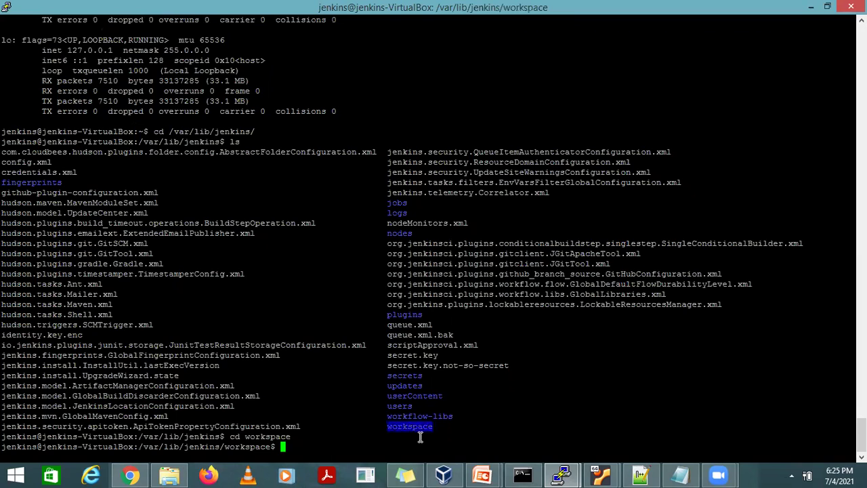
type("ls")
key("Return")
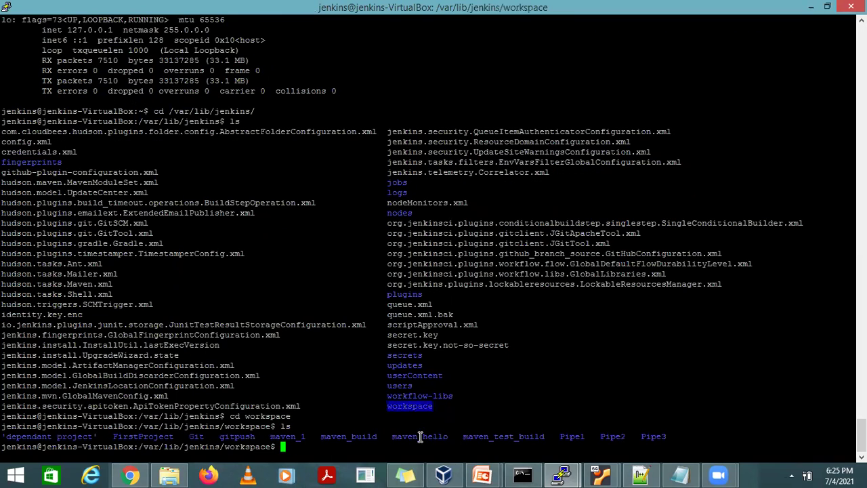
left_click(130, 475)
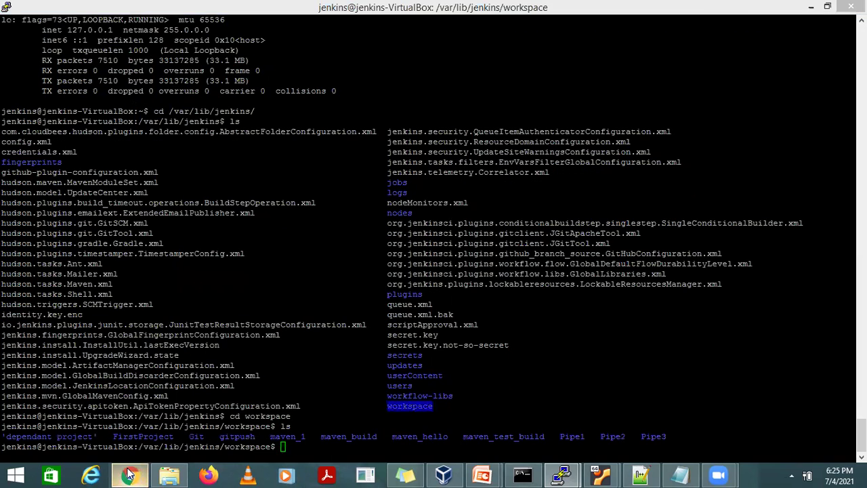
left_click(49, 151)
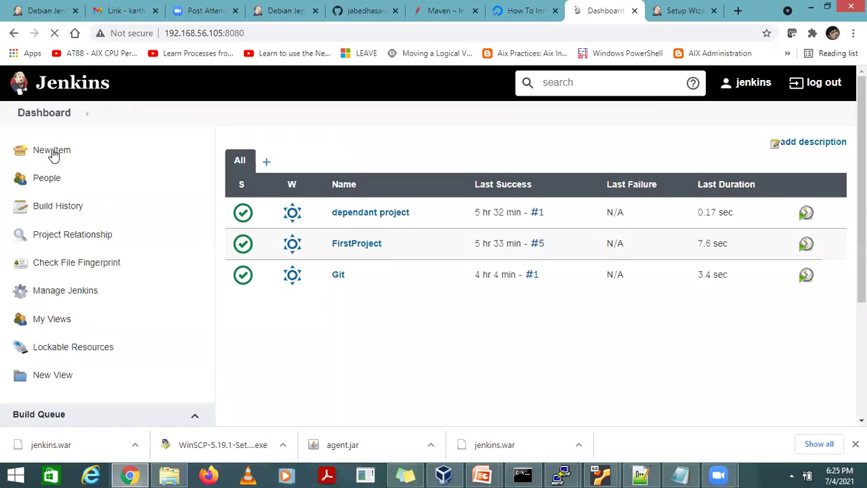
scroll(354, 224, "down", 3)
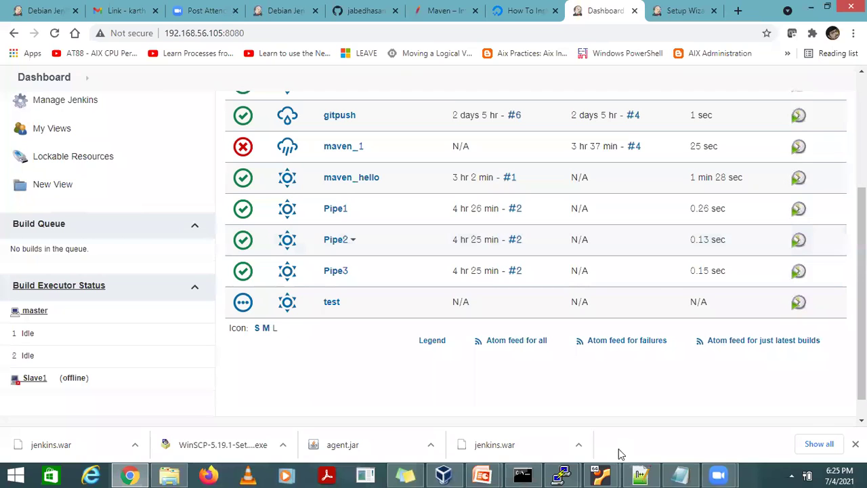
left_click(562, 474)
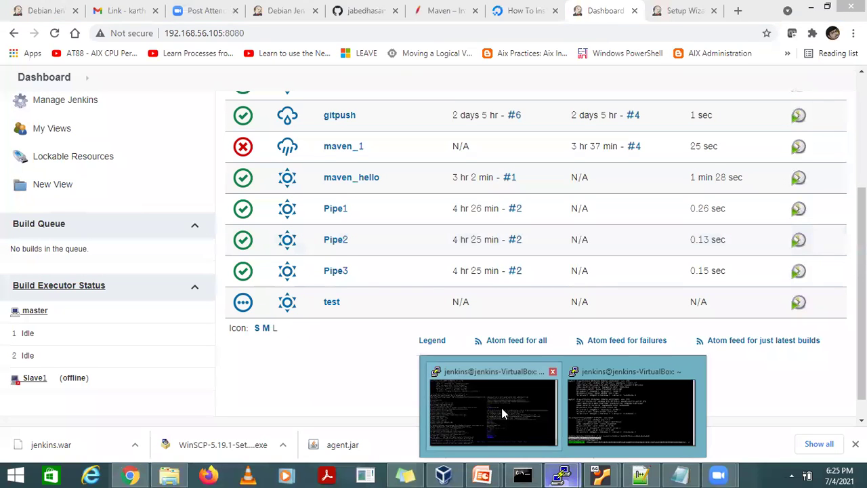
left_click(498, 410)
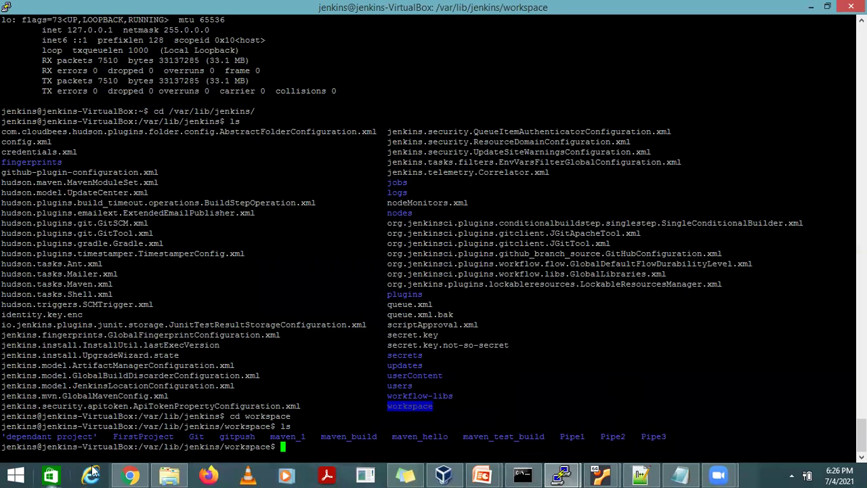
left_click(131, 475)
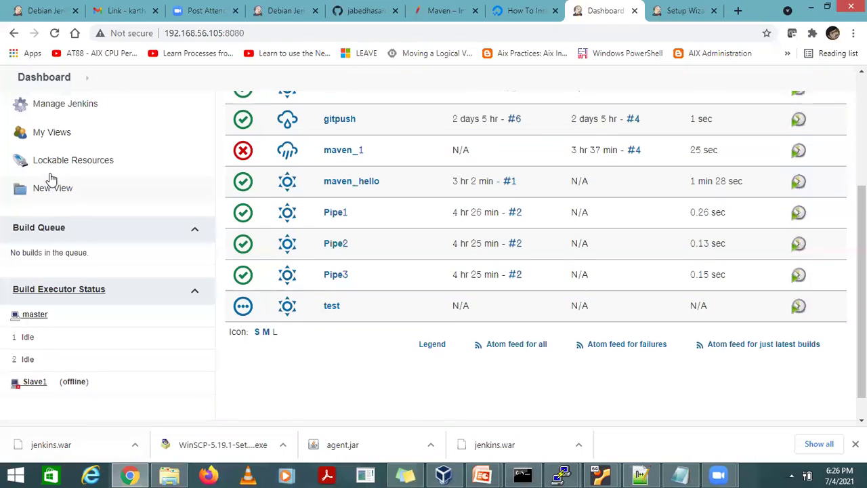
scroll(68, 193, "up", 3)
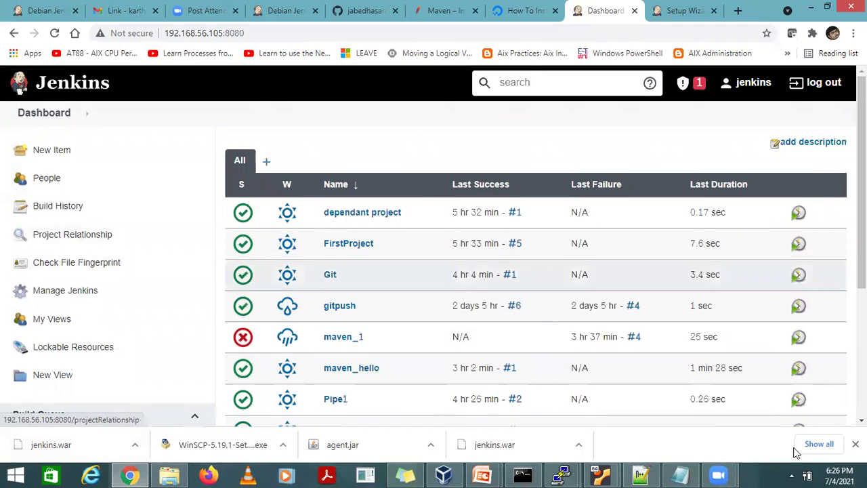
scroll(350, 303, "down", 2)
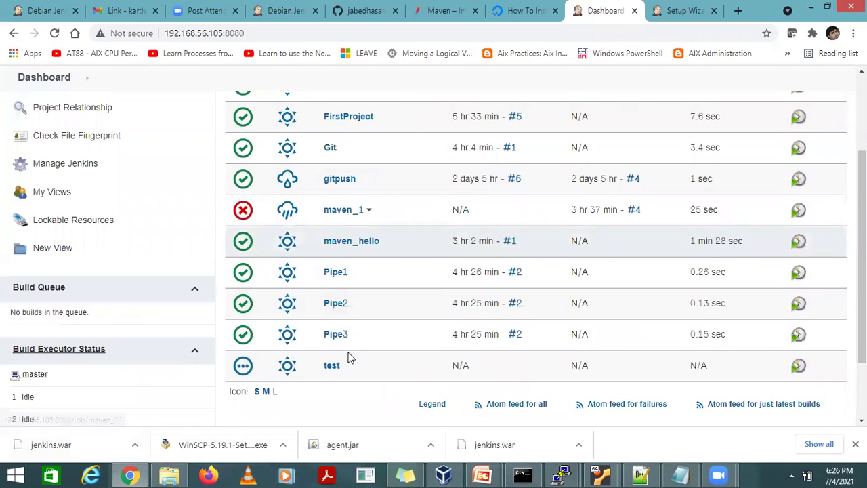
left_click(332, 366)
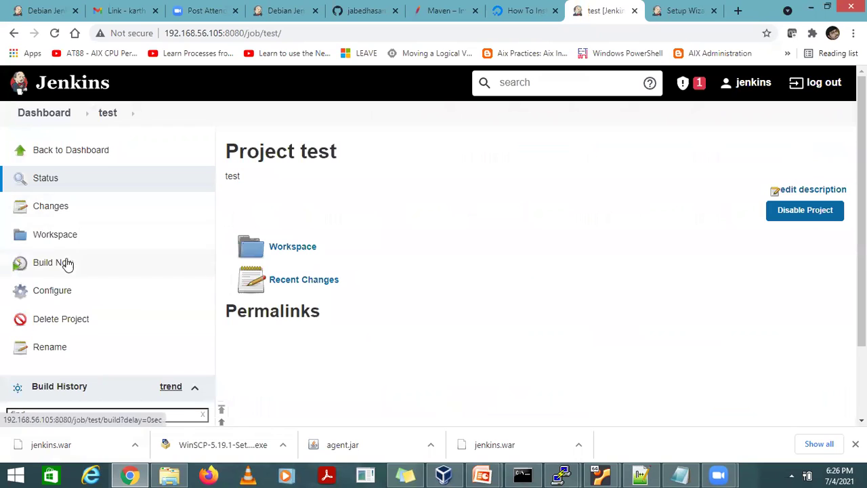
Step: Review the test job's configuration settings
left_click(61, 292)
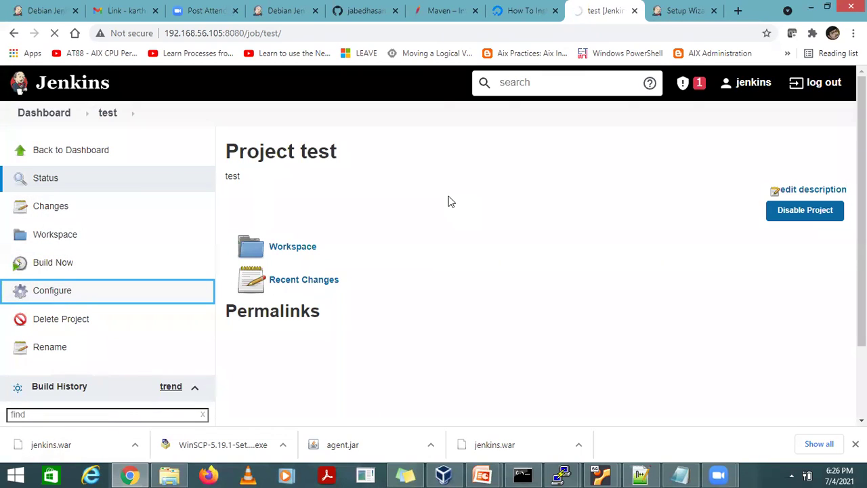
scroll(448, 201, "down", 4)
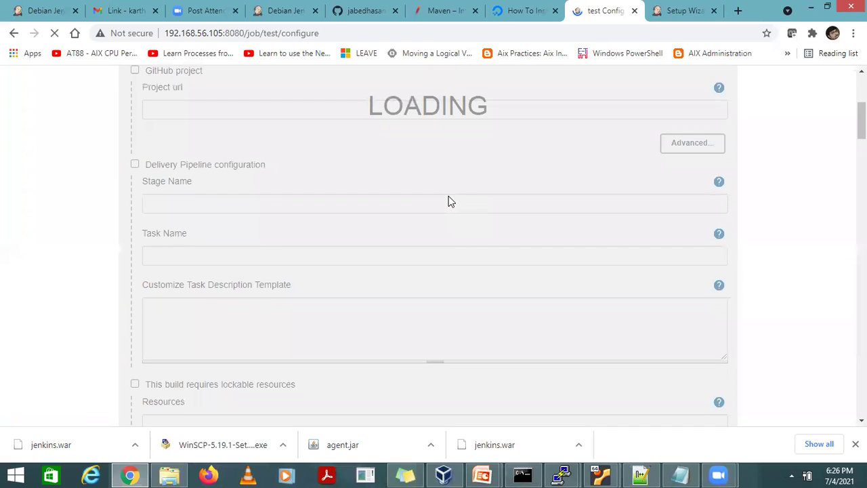
scroll(330, 269, "down", 3)
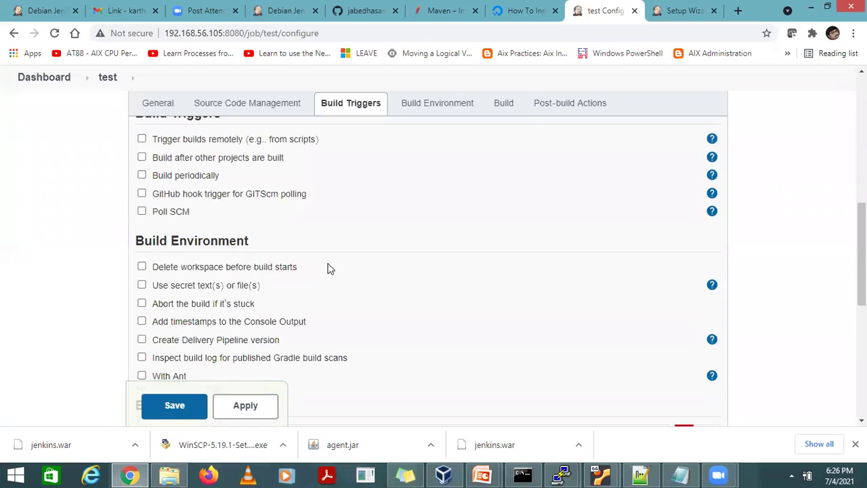
scroll(330, 269, "down", 4)
scroll(246, 231, "up", 10)
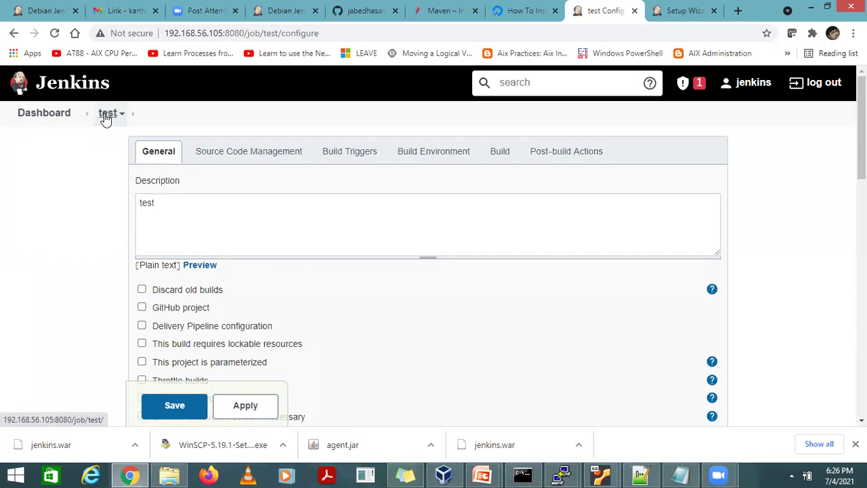
Step: Build the test job and confirm build #1's console shows HelloWorld and Finished: SUCCESS
left_click(107, 113)
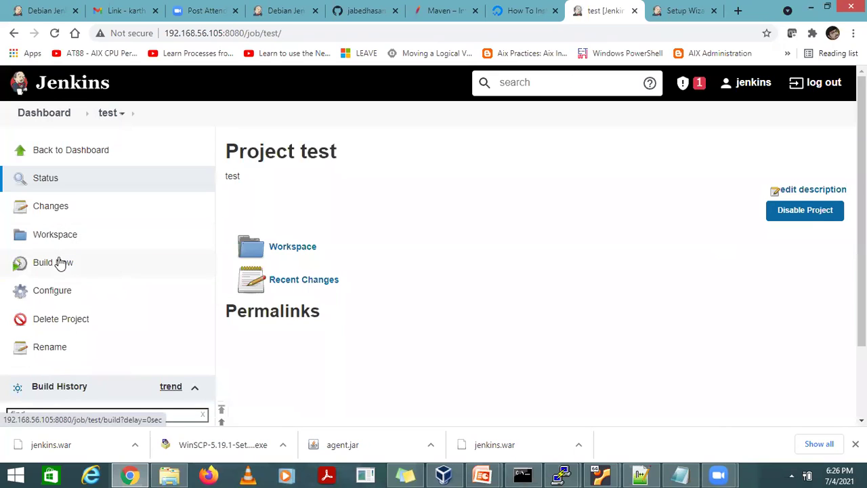
left_click(60, 267)
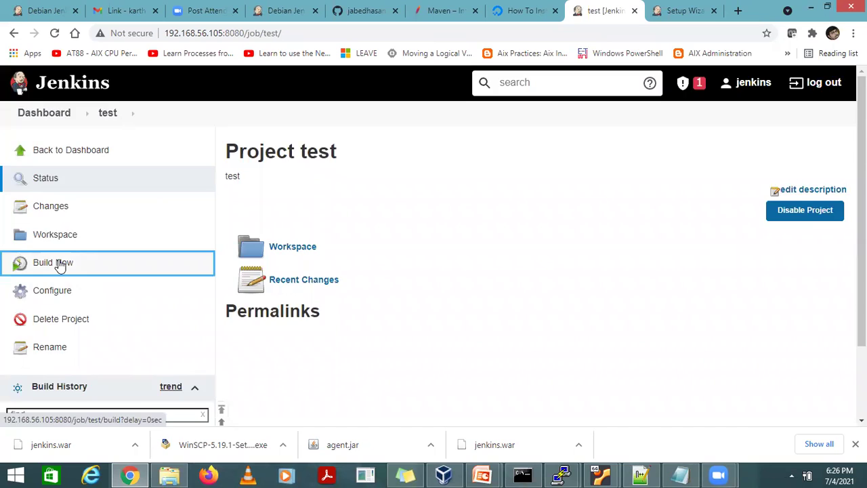
scroll(60, 267, "down", 2)
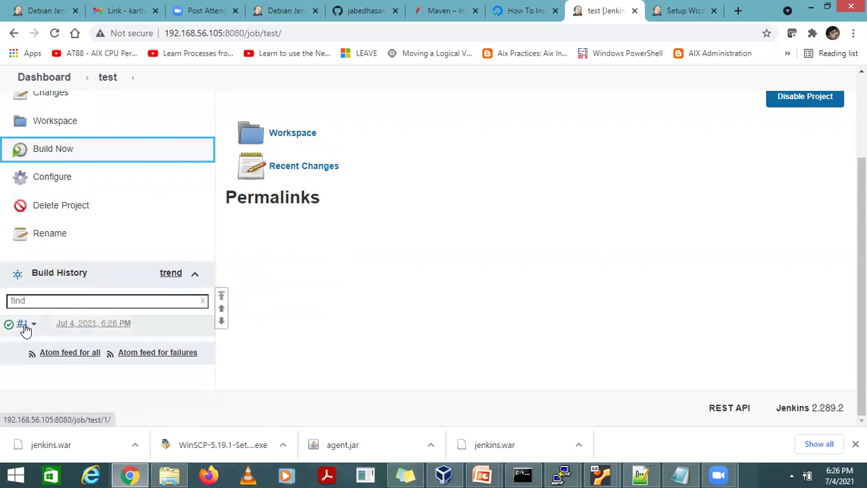
left_click(135, 325)
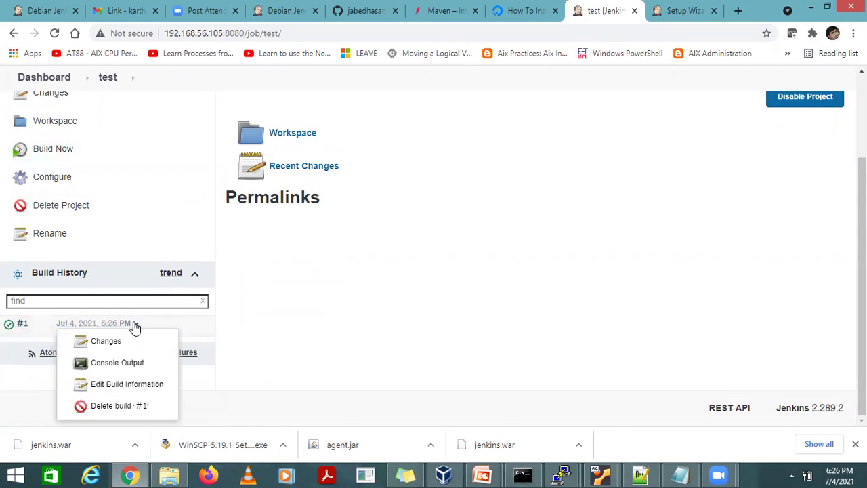
left_click(128, 362)
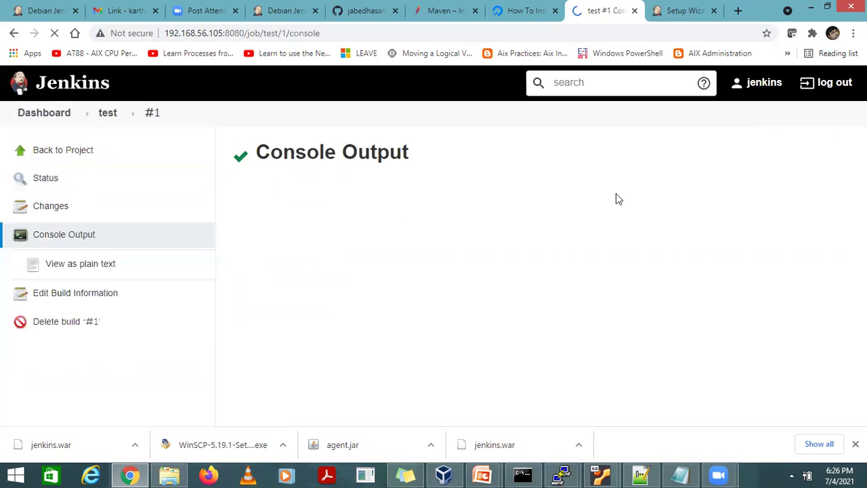
left_click_drag(231, 230, 342, 258)
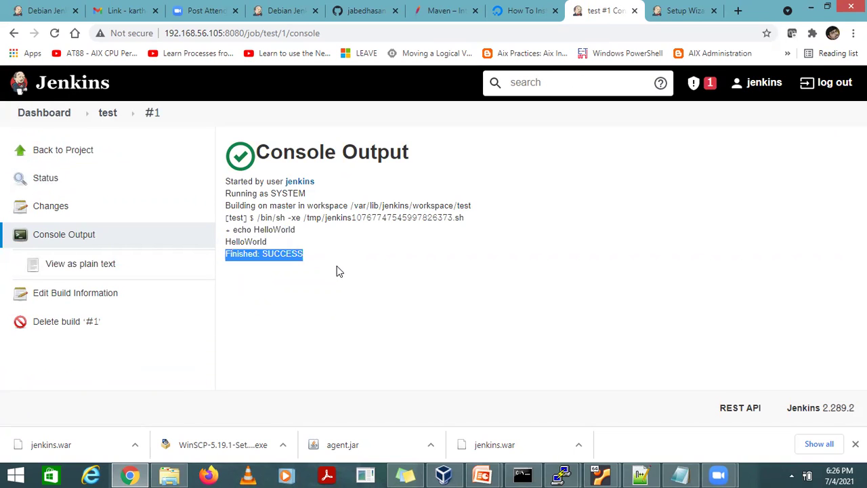
left_click(561, 474)
left_click(496, 396)
Step: List the workspace, enter the test folder and confirm it is empty
type("ls")
key("Return")
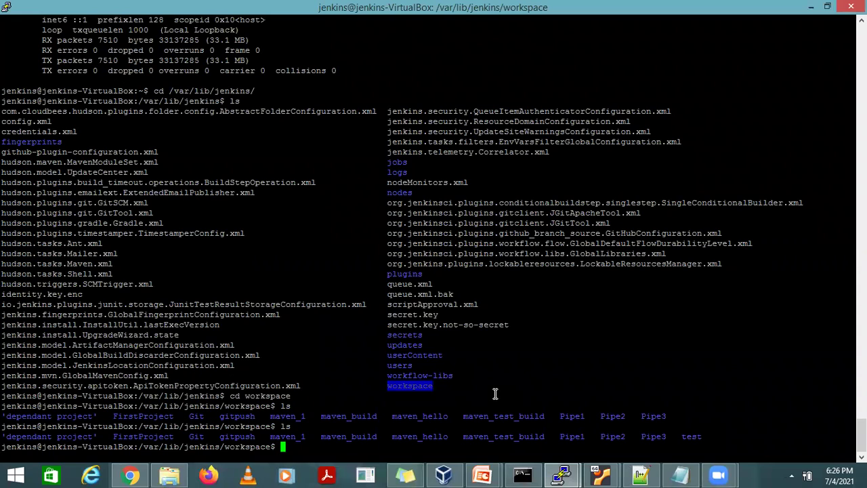
double_click(690, 437)
type("cd test")
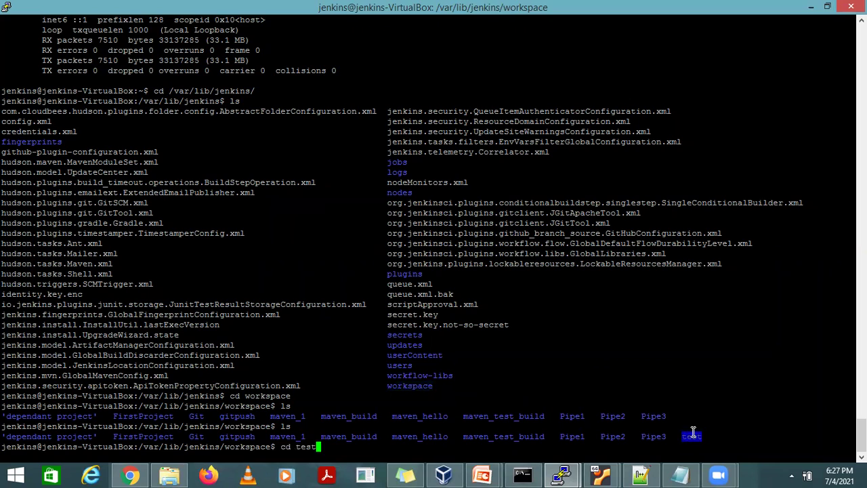
key("Return")
type("ls")
key("Return")
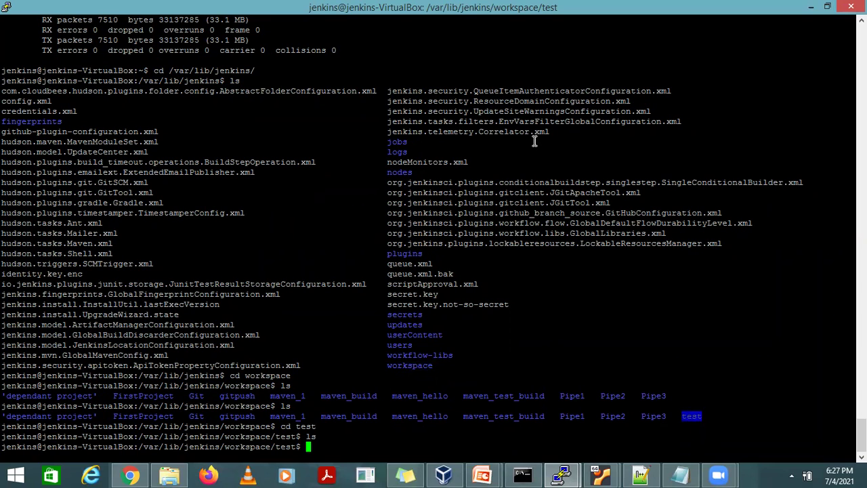
Step: Go back up to /var/lib/jenkins/workspace with cd .
type("cd ..")
key("Return")
type("cd")
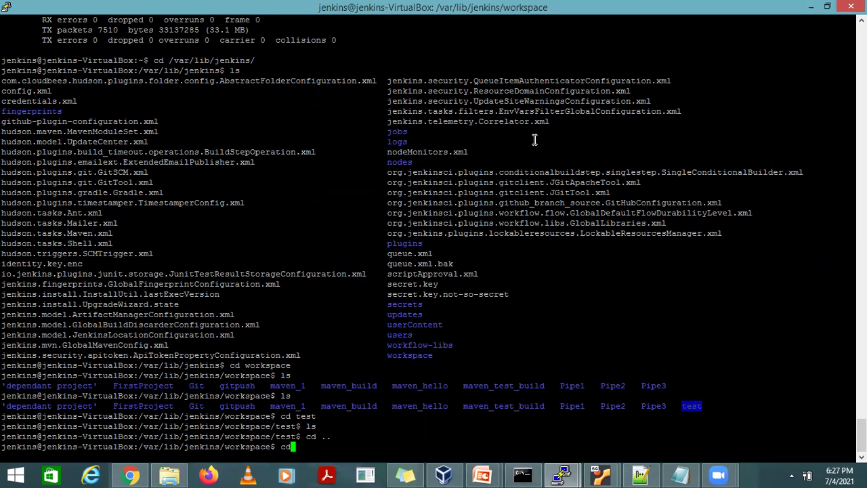
key("BackSpace")
key("BackSpace")
key("BackSpace")
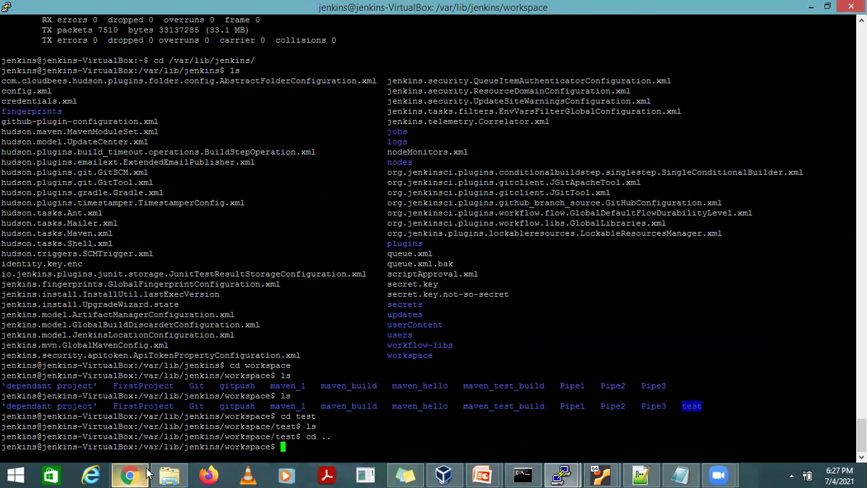
Step: Go from build #1's console output to the test project and open its Configure page
mouse_move(130, 475)
left_click(118, 439)
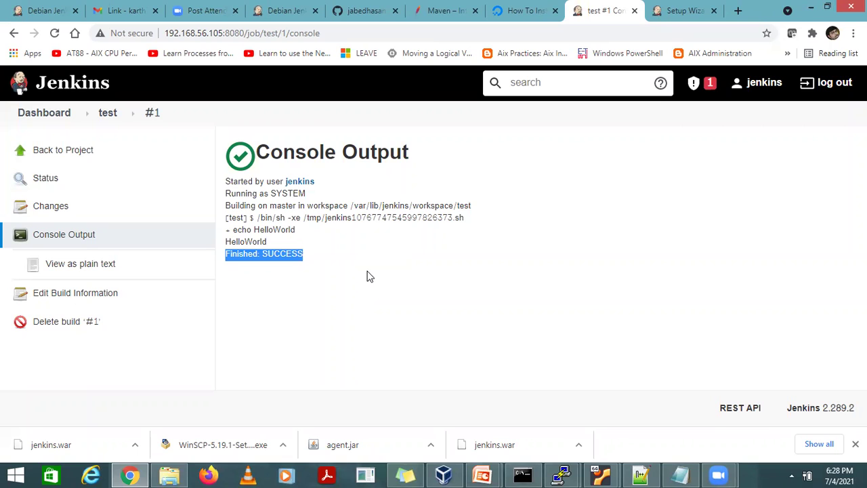
left_click(54, 151)
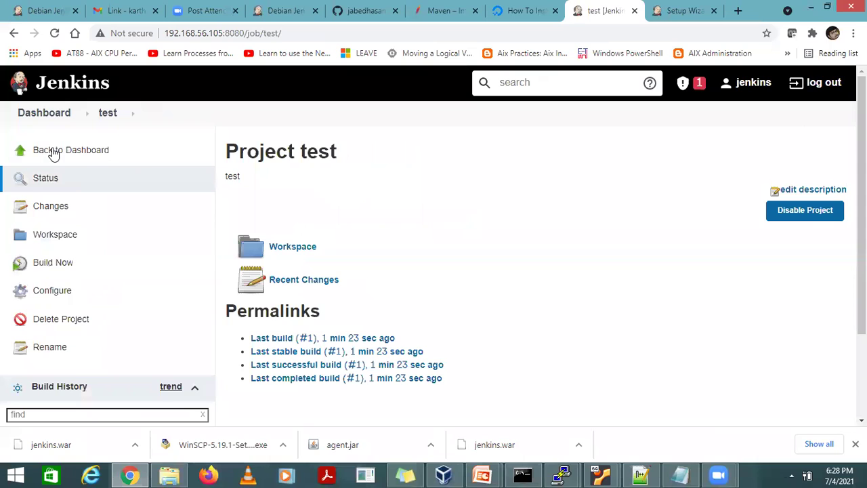
scroll(208, 132, "down", 2)
scroll(209, 140, "up", 1)
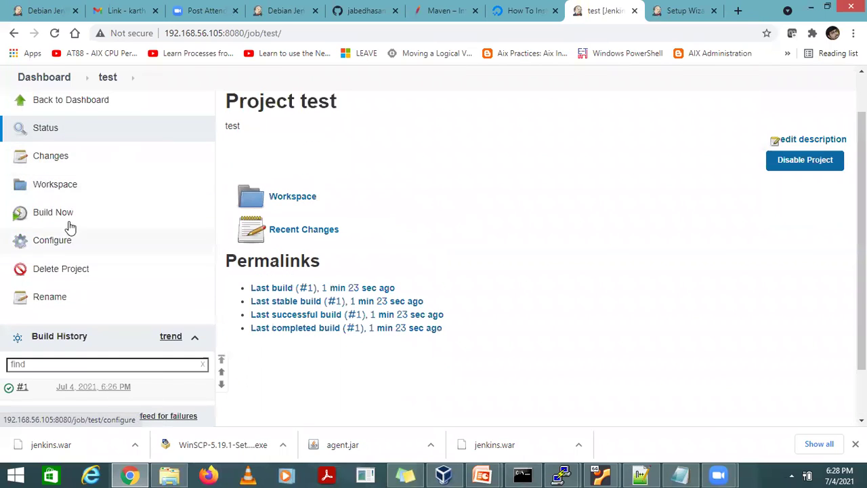
left_click(70, 243)
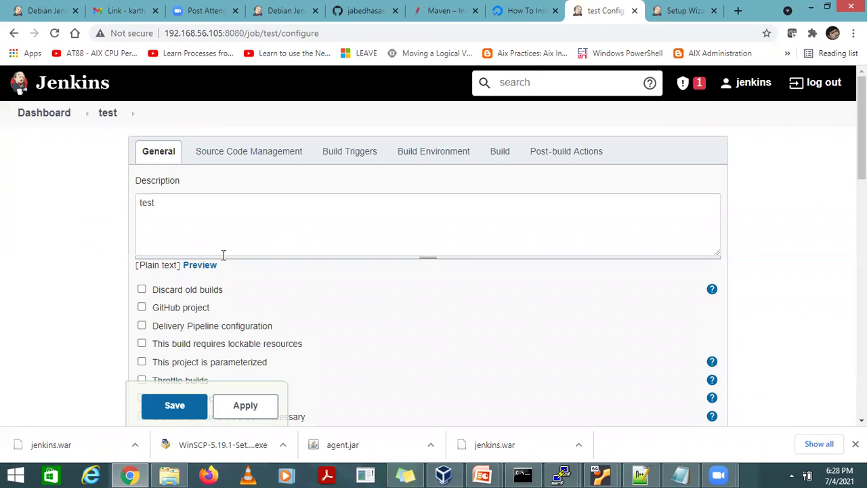
scroll(230, 256, "down", 3)
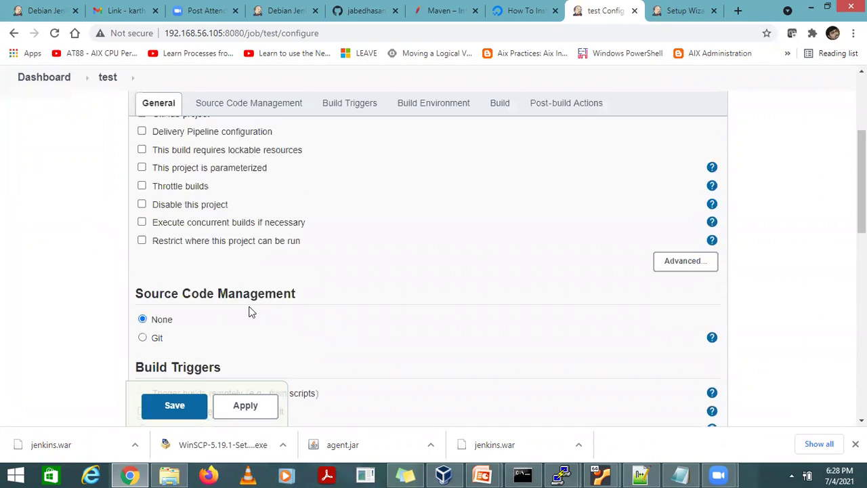
Step: In the workspace session, return to the home directory and list its contents
mouse_move(561, 474)
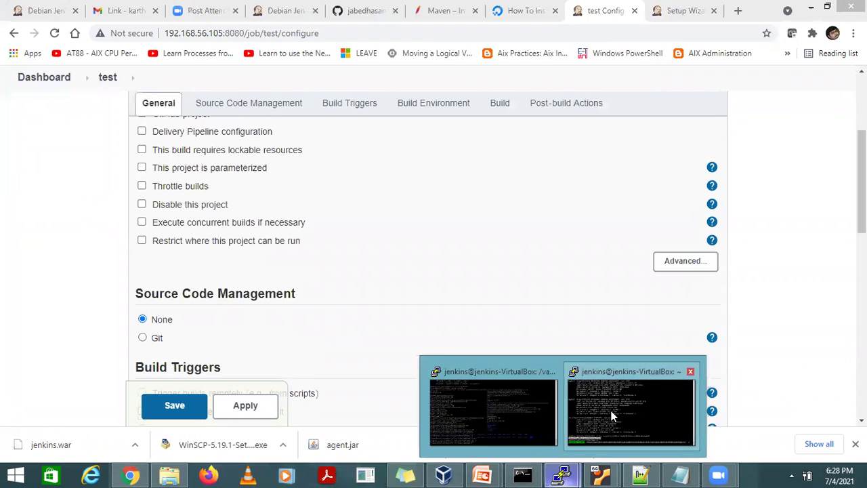
left_click(483, 410)
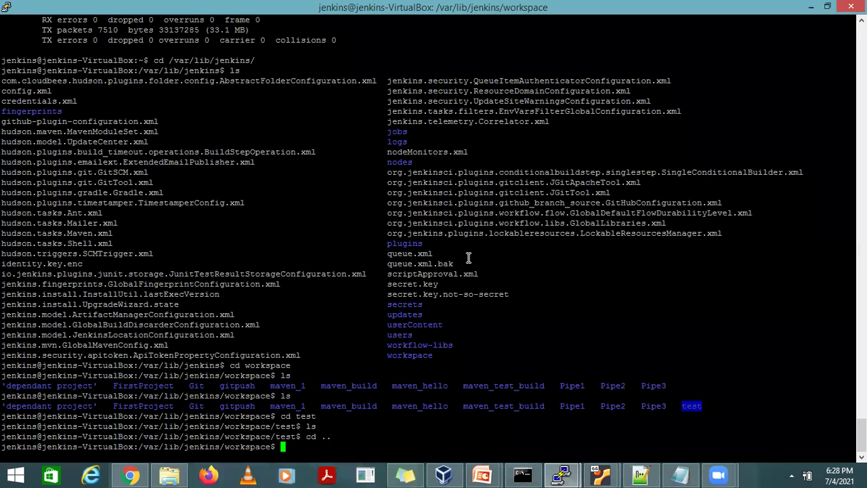
type("cd")
key("Return")
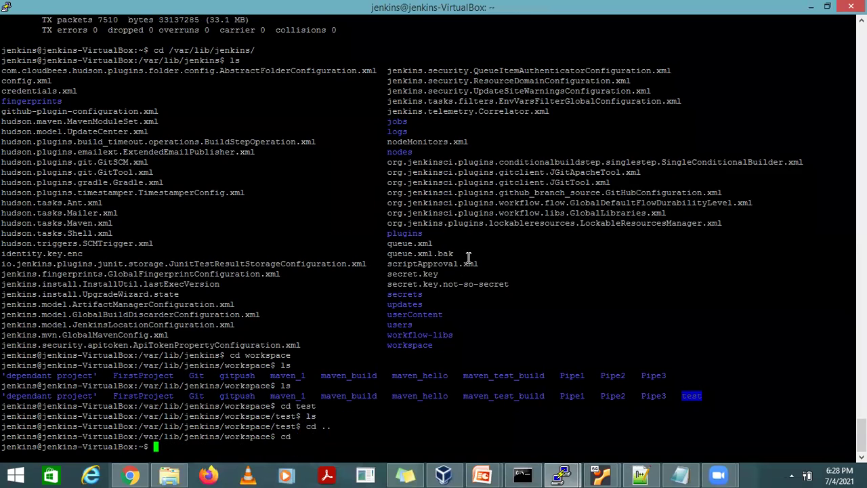
type("ls")
key("Return")
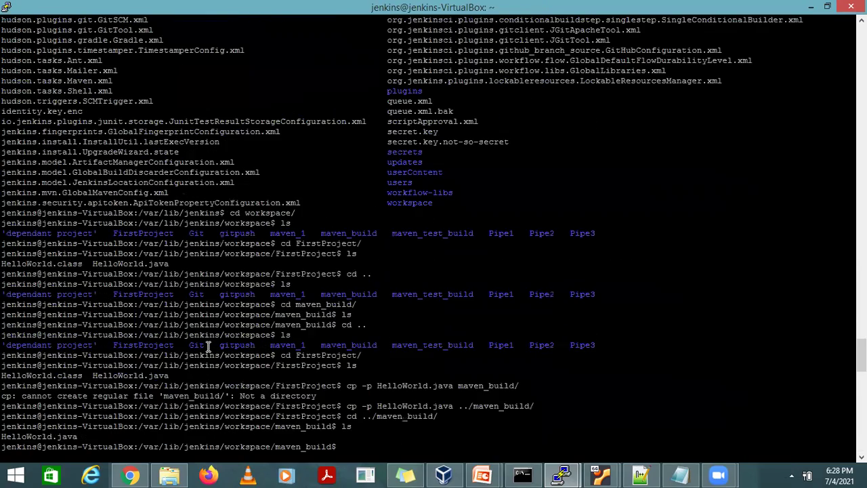
scroll(209, 346, "up", 7)
scroll(209, 347, "up", 7)
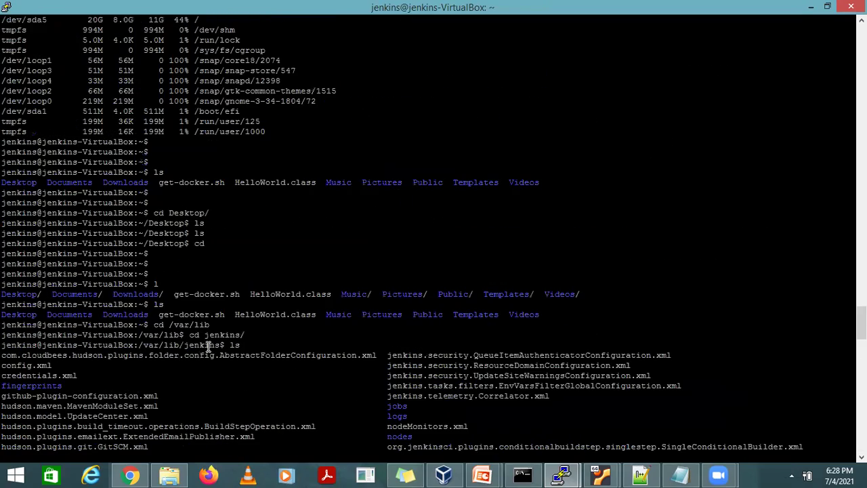
scroll(211, 332, "down", 10)
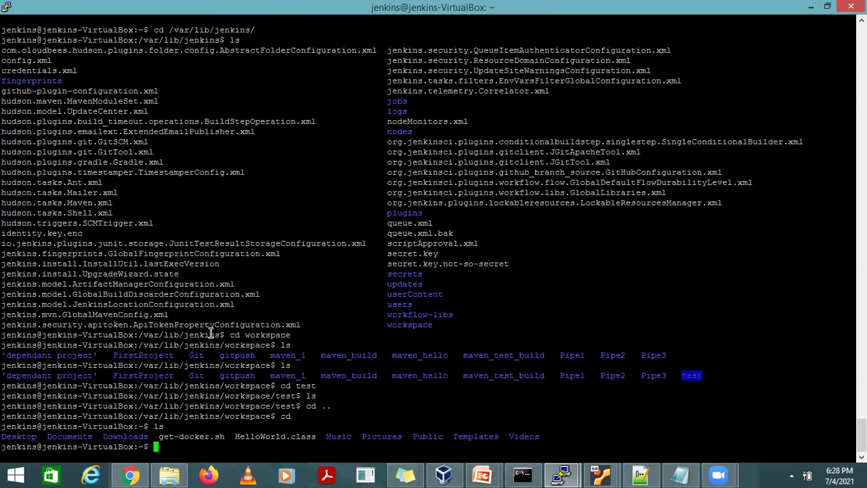
type("ls")
key("Return")
Step: List the Desktop folder's contents, then return home and type history
type("cd D")
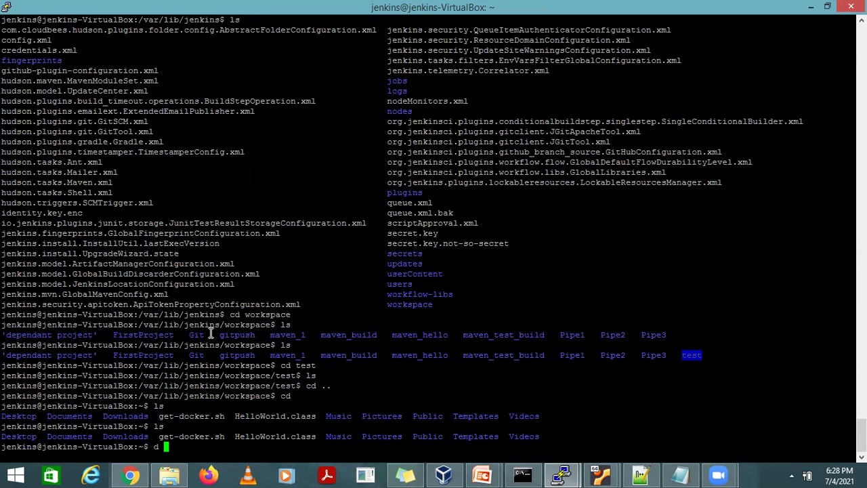
type("e")
key("Tab")
key("Return")
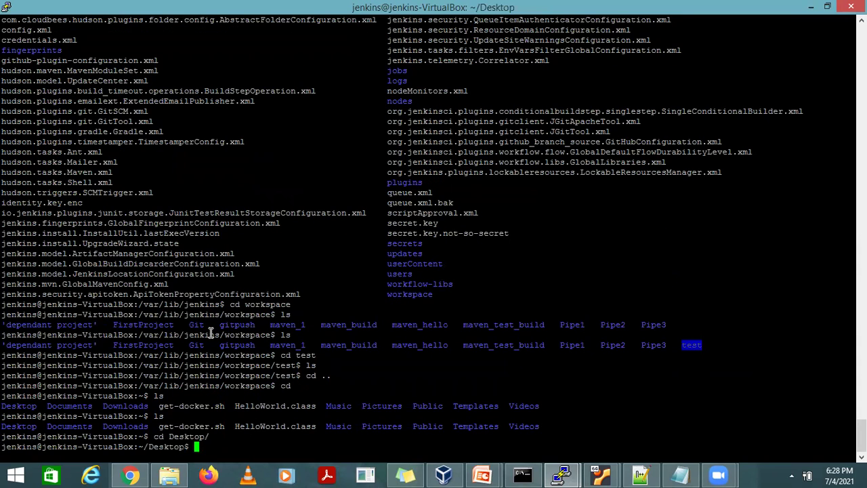
type("ls")
key("Return")
type("cd")
key("Return")
type("history")
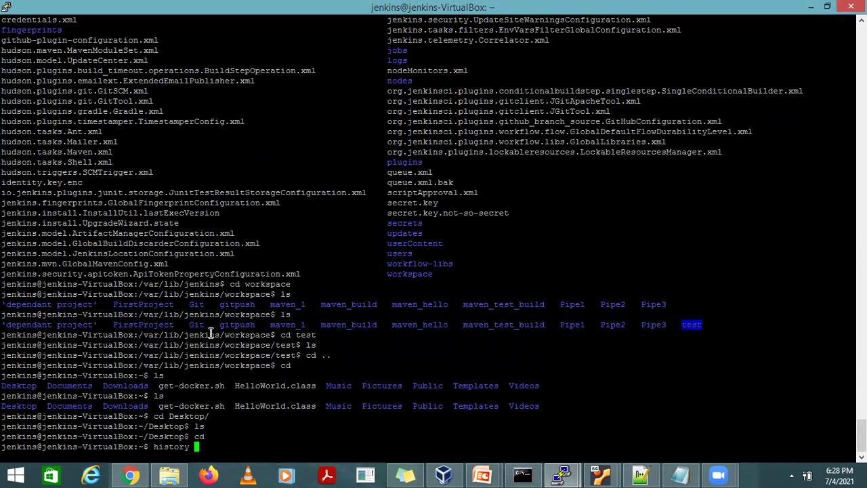
Step: In the other session, print and highlight demo_script.sh, showing its NAME and CITY arguments
left_click(561, 475)
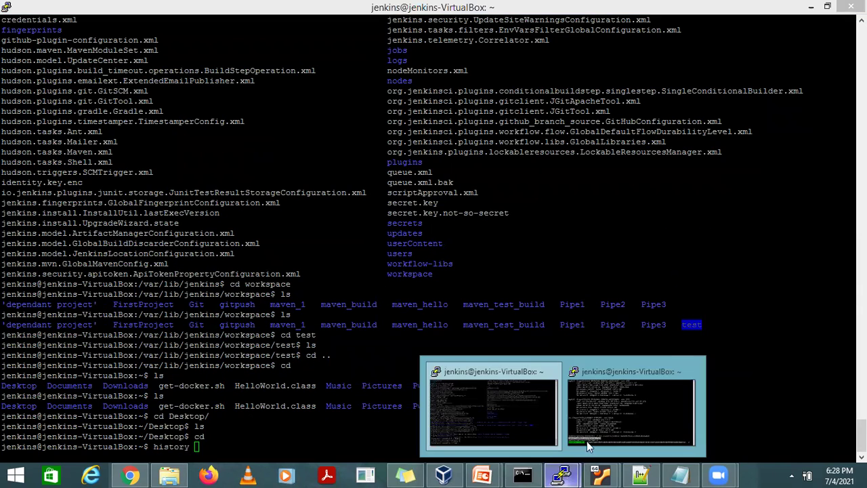
left_click(613, 404)
type("ls")
key("Return")
type("cat de")
key("Tab")
key("Return")
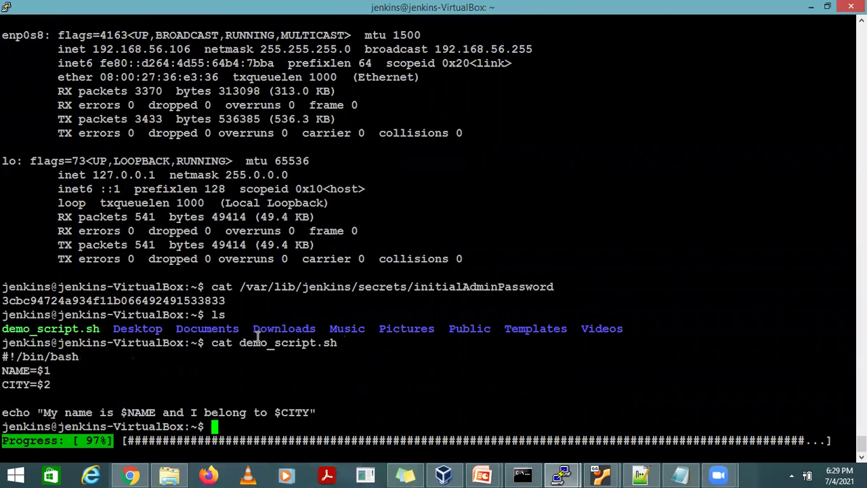
left_click_drag(5, 354, 323, 412)
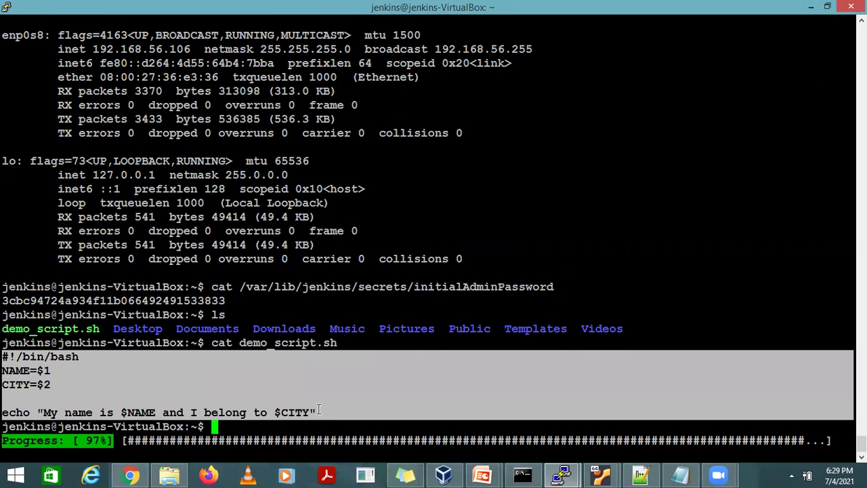
left_click(561, 474)
left_click(461, 391)
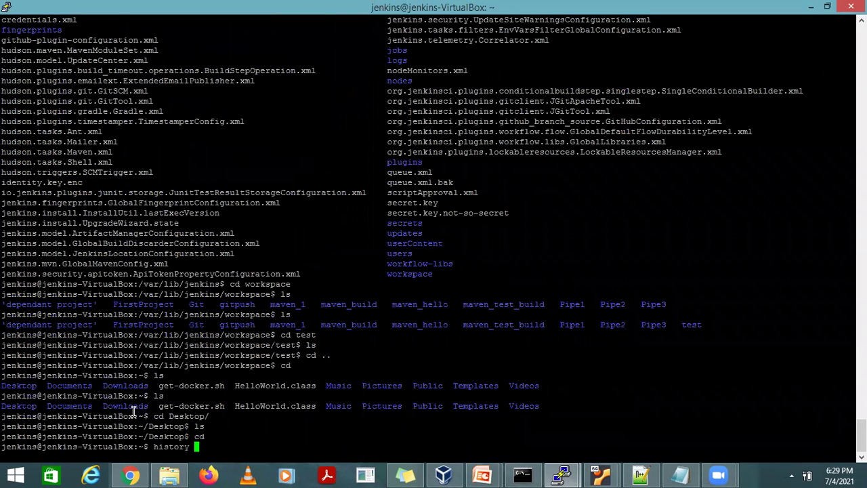
Step: Move into the /tmp directory
key("BackSpace")
key("BackSpace")
key("BackSpace")
key("BackSpace")
key("BackSpace")
key("BackSpace")
key("BackSpace")
key("BackSpace")
type("vi demo_script.sh")
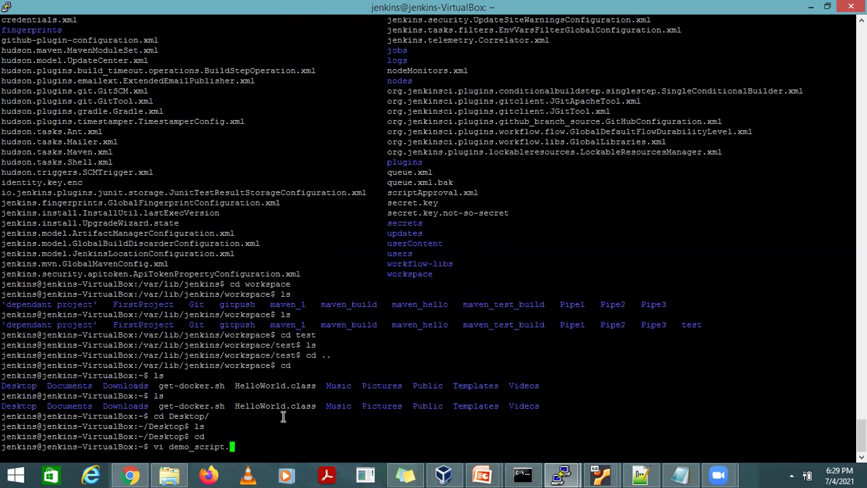
key("BackSpace")
key("BackSpace")
key("BackSpace")
key("BackSpace")
key("BackSpace")
key("BackSpace")
key("BackSpace")
key("BackSpace")
key("BackSpace")
key("BackSpace")
key("BackSpace")
key("BackSpace")
key("BackSpace")
key("BackSpace")
key("BackSpace")
key("BackSpace")
key("BackSpace")
type("cd ")
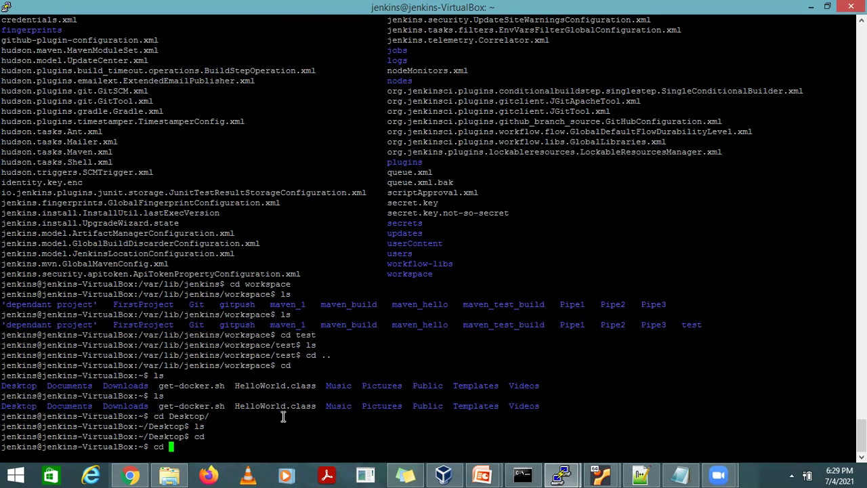
type("/tmp")
key("Return")
Step: Create demo_script.sh in vi, paste the bash script and save with :wq
type("vi demo_scrup")
key("BackSpace")
key("BackSpace")
type("ipt.sh")
key("Return")
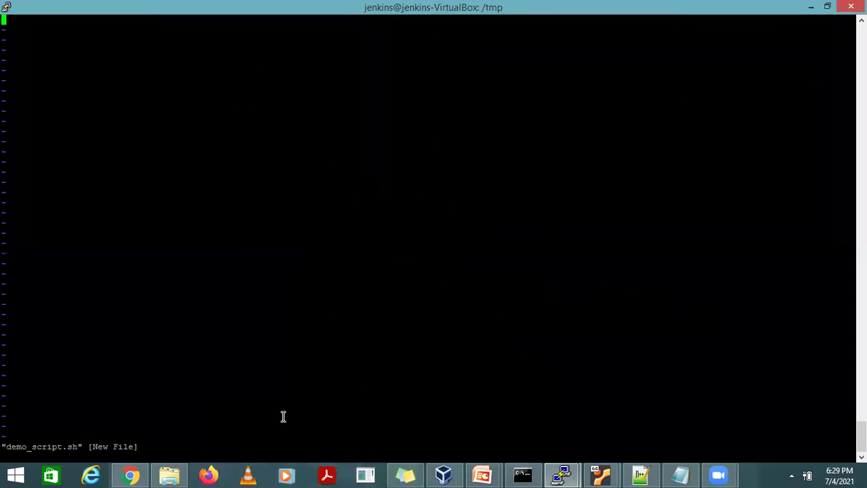
right_click(163, 223)
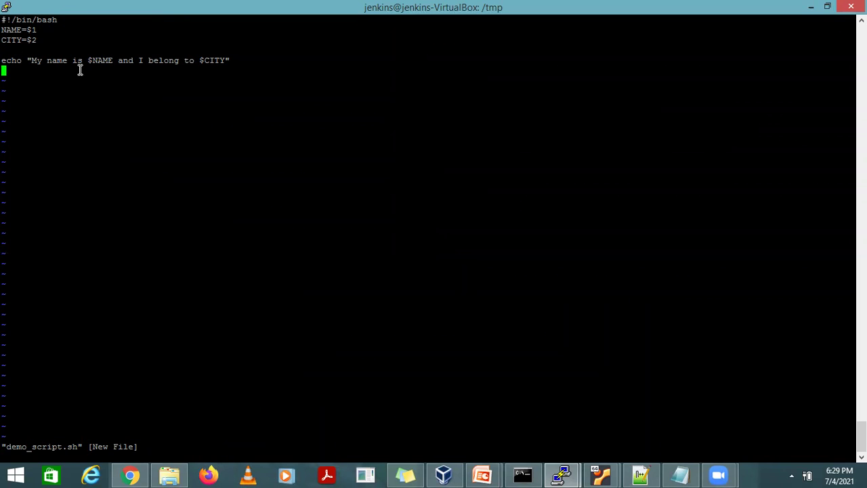
type(":wq")
key("Return")
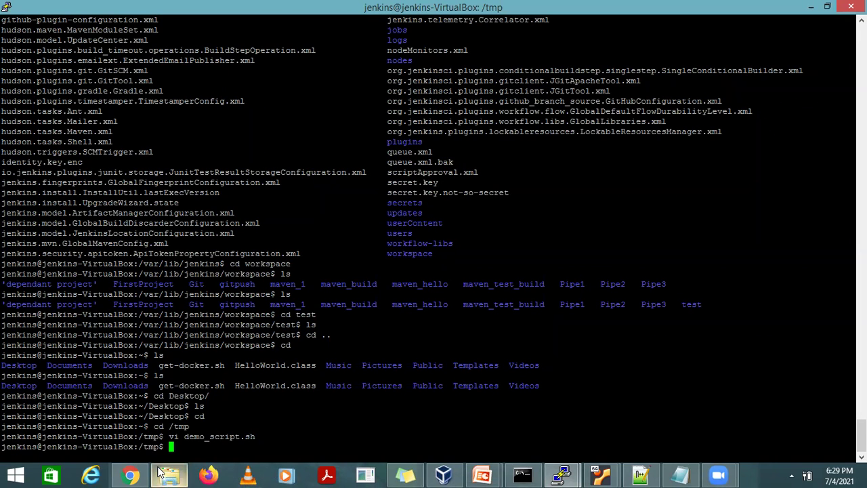
Step: Move demo_script.sh to /var/lib/jenkins/workspace/test/
mouse_move(160, 472)
double_click(227, 436)
key("ctrl+c")
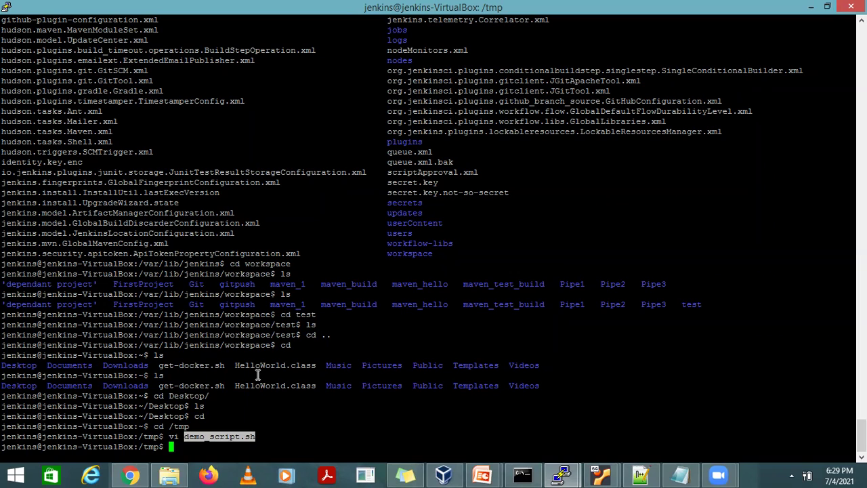
type("mv")
right_click(258, 375)
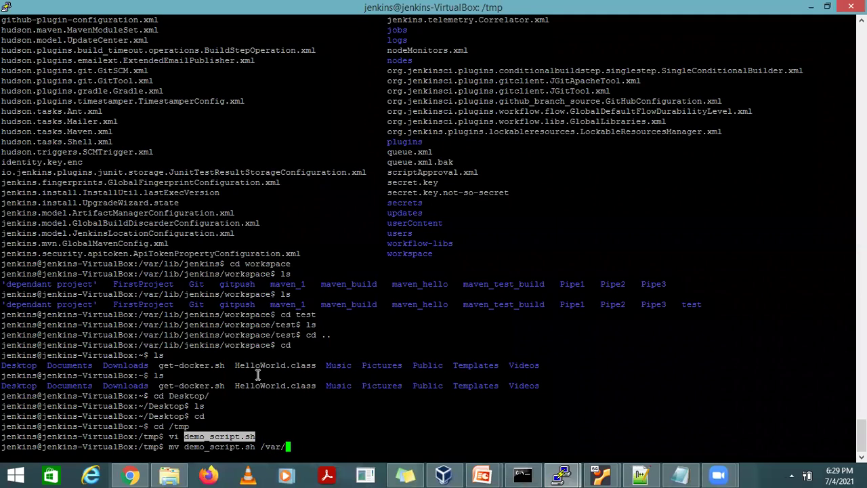
double_click(237, 344)
key("ctrl+c")
key("BackSpace")
key("BackSpace")
key("BackSpace")
key("BackSpace")
key("BackSpace")
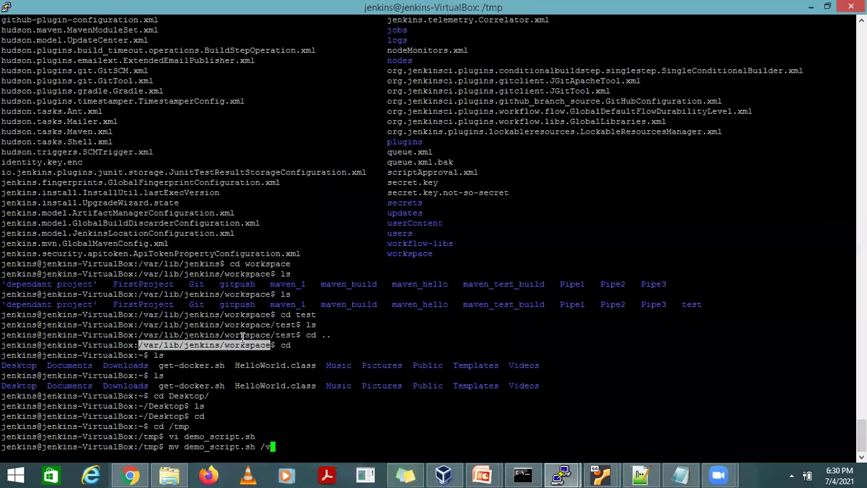
right_click(307, 248)
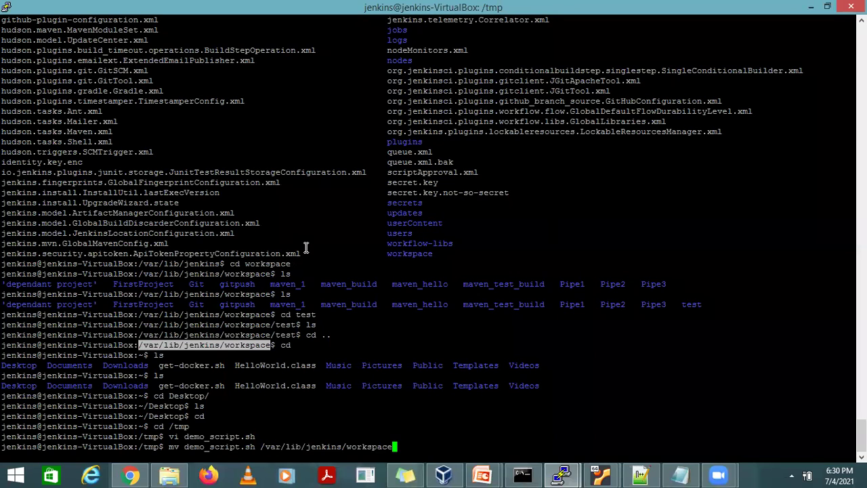
type("/test/")
key("Return")
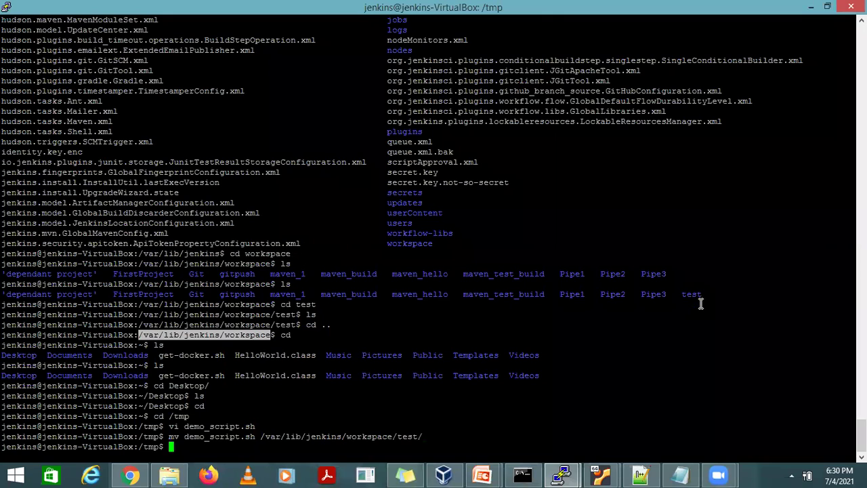
Step: Change into the test workspace folder and list it to confirm demo_script.sh is there
double_click(337, 437)
key("ctrl+c")
type("cd")
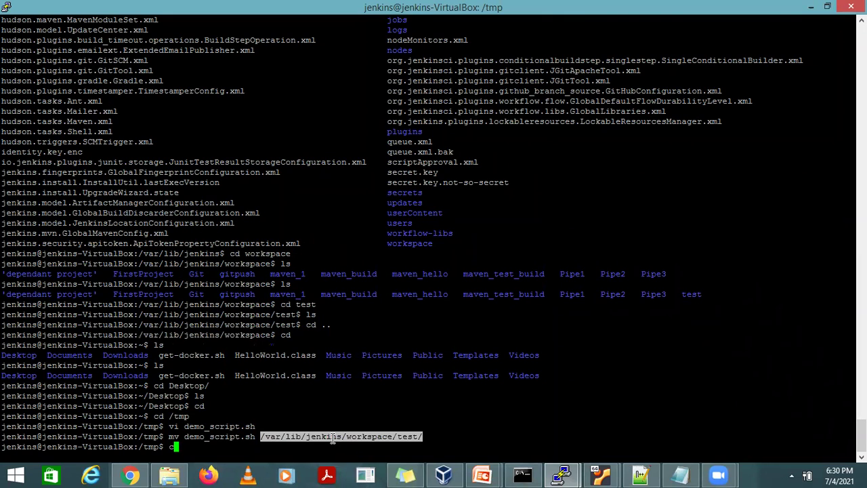
right_click(407, 416)
key("Return")
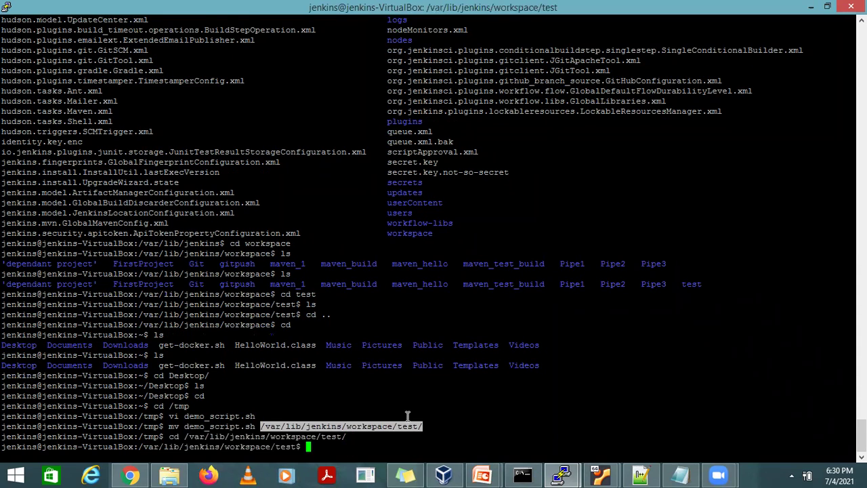
type("ls")
key("Return")
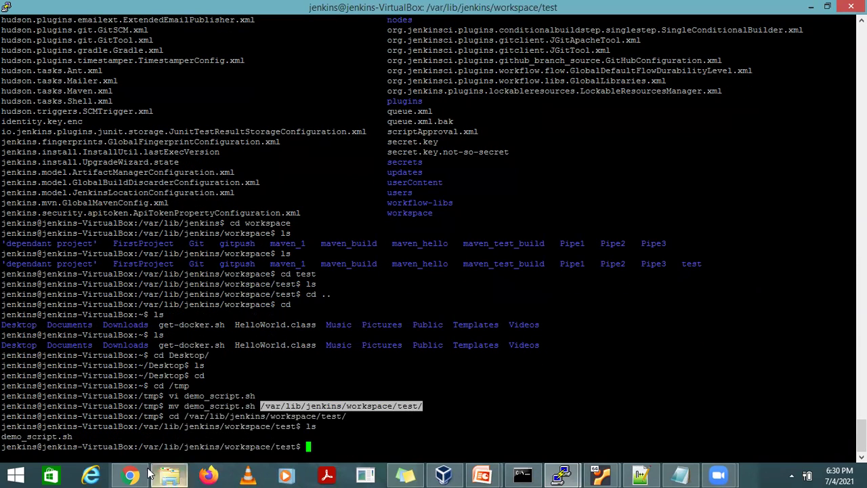
Step: Clear the echo "HelloWorld" command from the Execute shell box
left_click(138, 474)
scroll(334, 262, "down", 3)
scroll(334, 261, "down", 5)
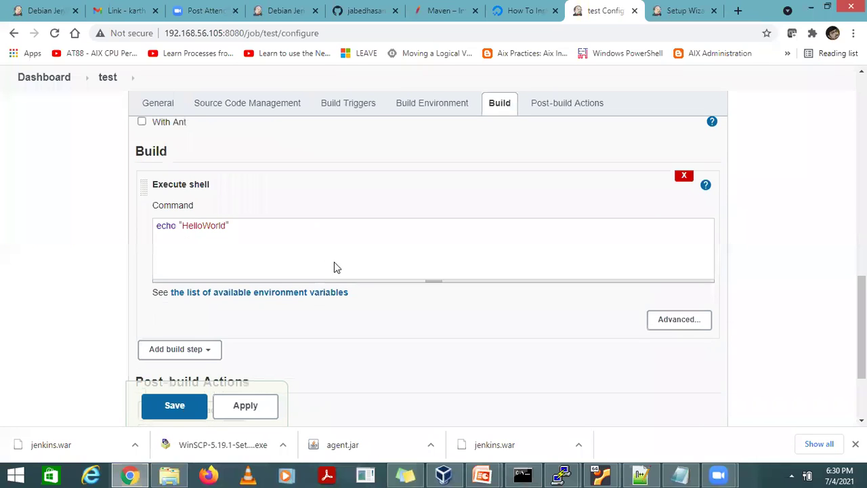
scroll(334, 268, "up", 1)
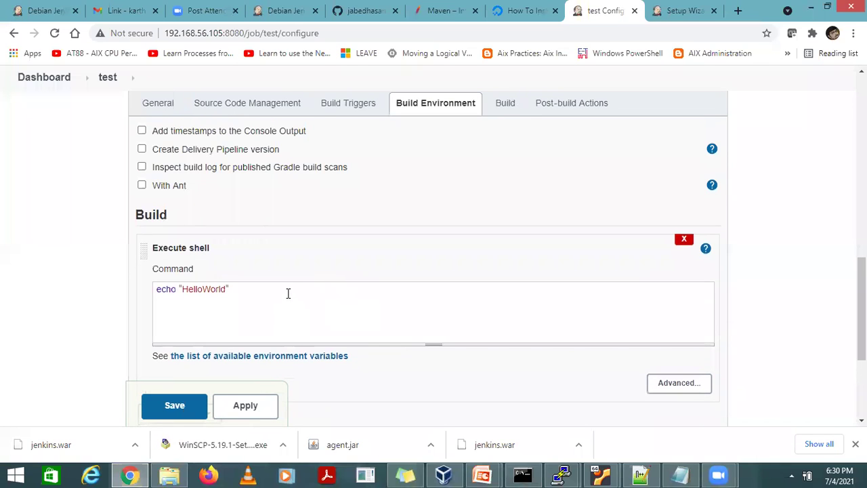
left_click_drag(288, 293, 73, 288)
key("BackSpace")
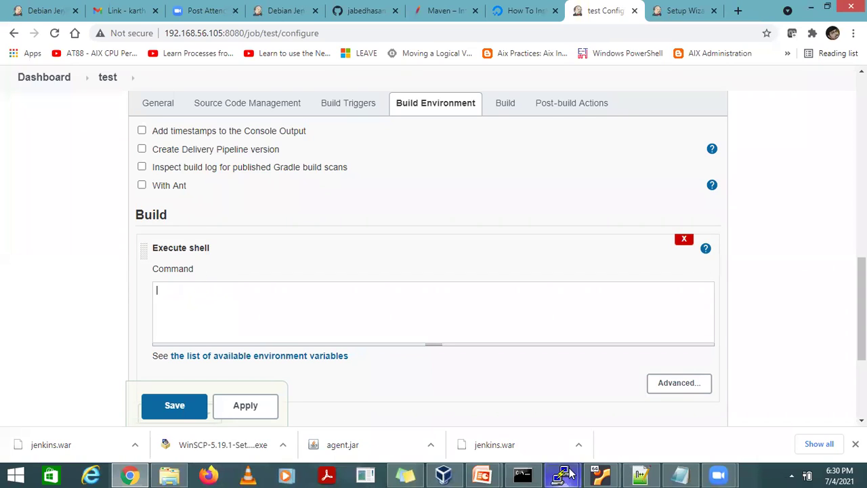
Step: Copy demo_script.sh from the terminal and paste it as the shell build command
mouse_move(569, 474)
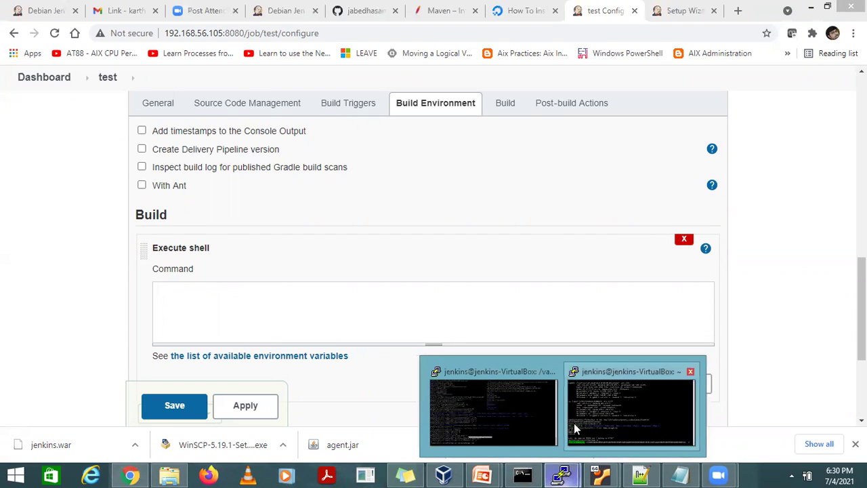
left_click(529, 408)
double_click(65, 437)
key("ctrl+c")
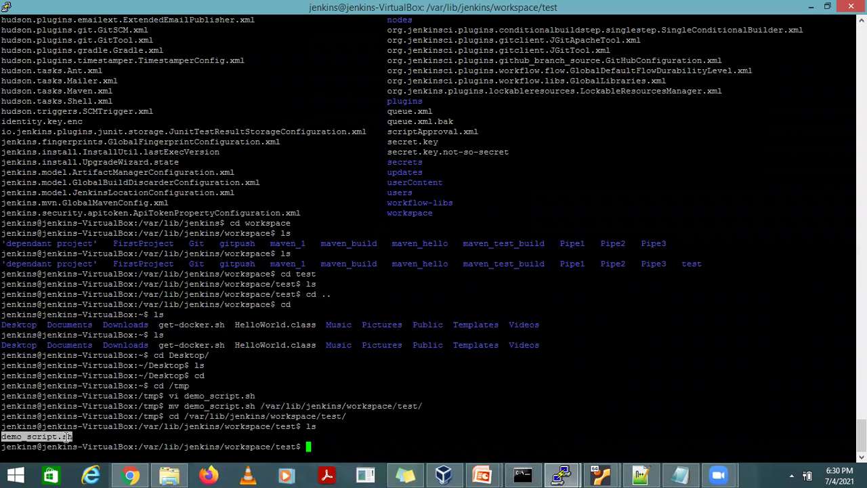
left_click(811, 7)
right_click(207, 305)
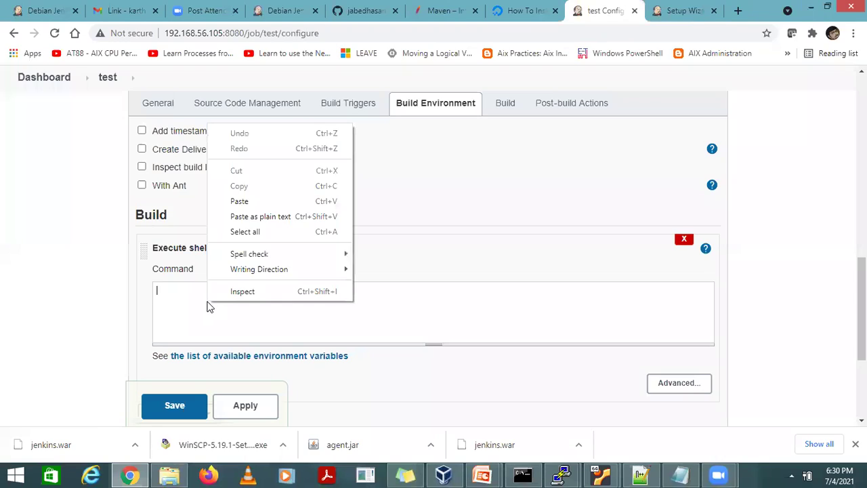
left_click(231, 202)
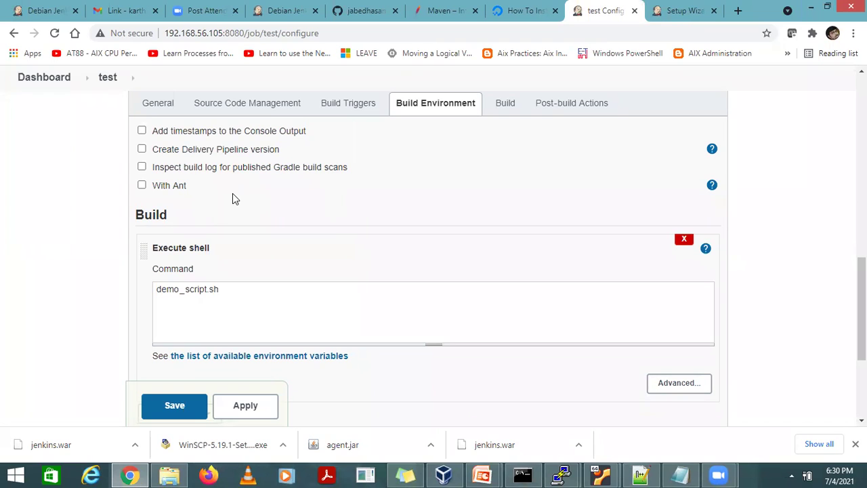
scroll(232, 193, "up", 2)
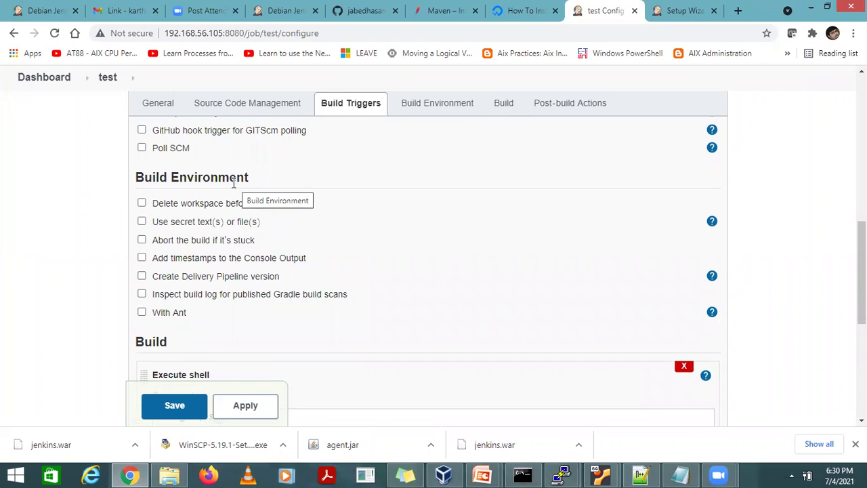
scroll(229, 183, "up", 1)
scroll(226, 186, "up", 4)
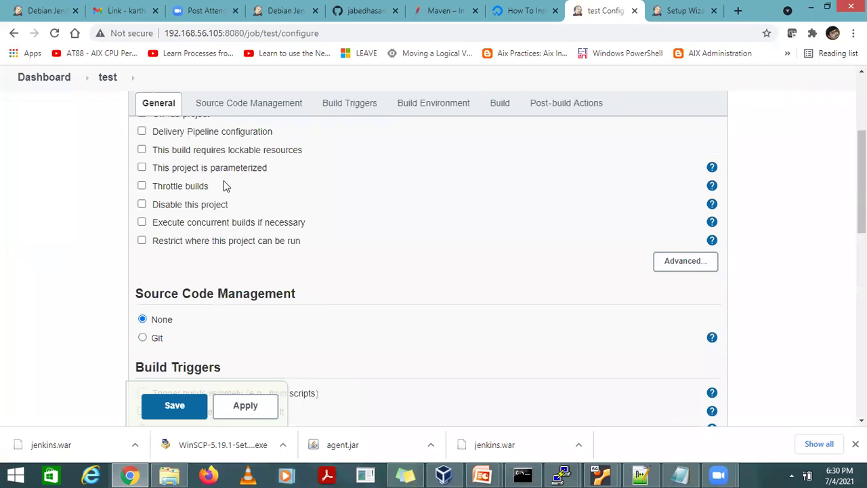
scroll(224, 186, "up", 1)
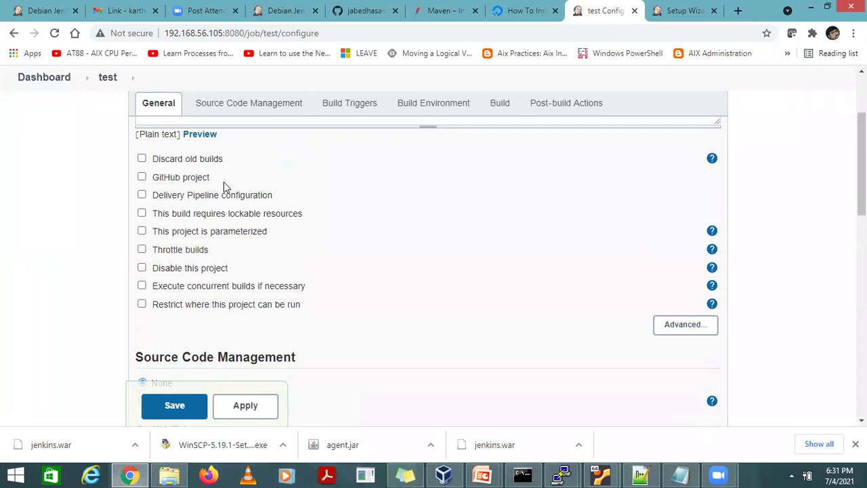
scroll(224, 187, "up", 2)
scroll(223, 187, "down", 2)
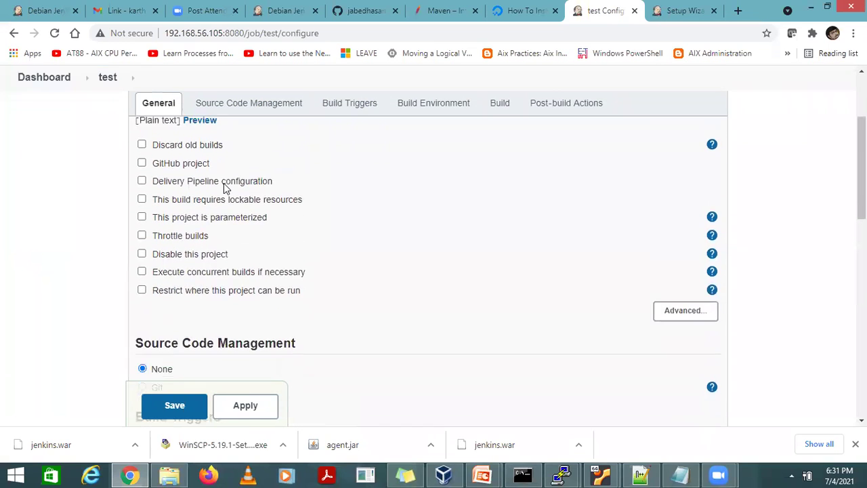
scroll(223, 186, "down", 4)
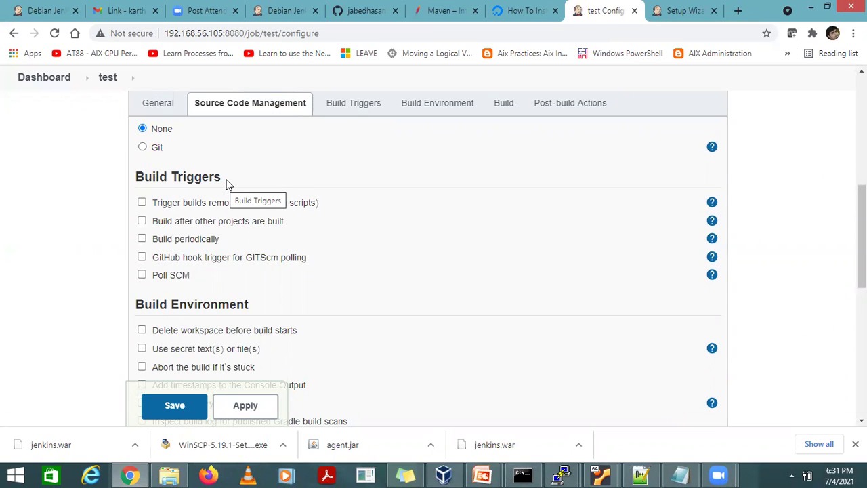
scroll(225, 186, "up", 1)
scroll(225, 187, "down", 1)
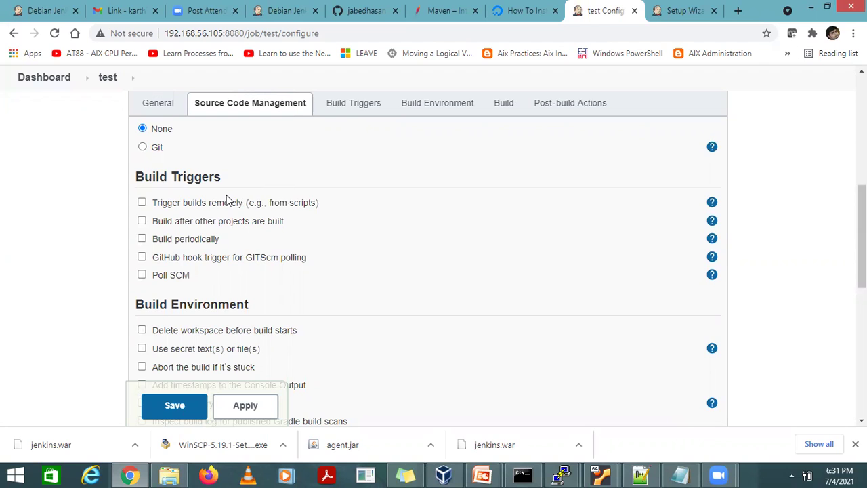
scroll(227, 200, "down", 2)
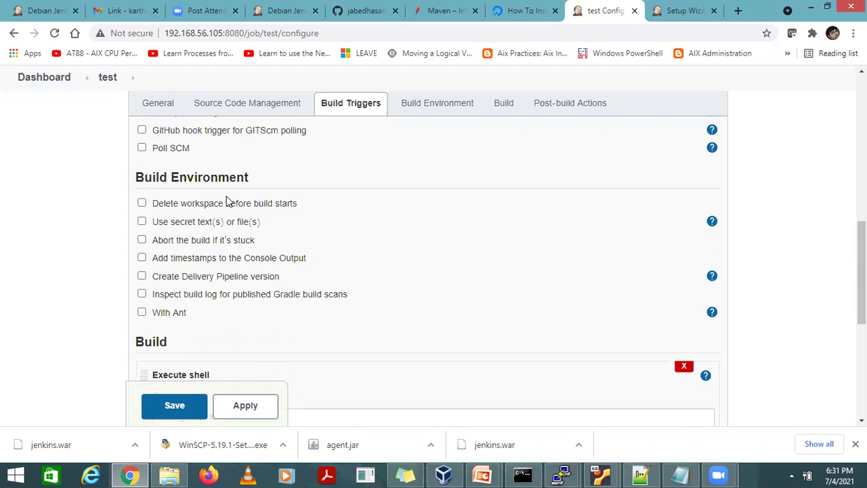
scroll(227, 202, "down", 5)
scroll(228, 203, "up", 2)
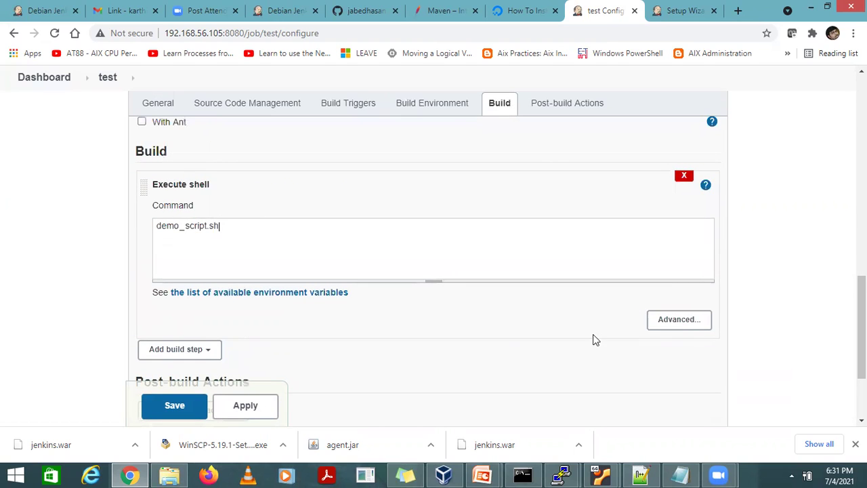
scroll(658, 310, "up", 5)
scroll(657, 311, "up", 3)
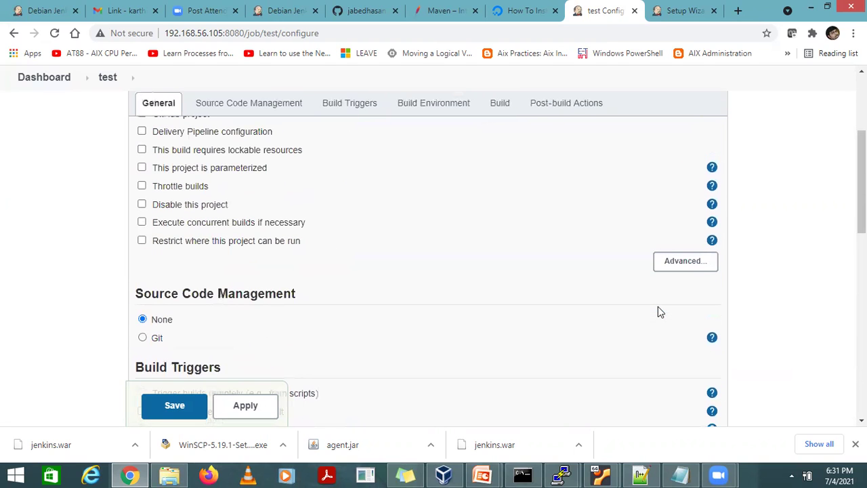
Step: Enable This project is parameterized and print demo_script.sh in the test workspace terminal
left_click(141, 168)
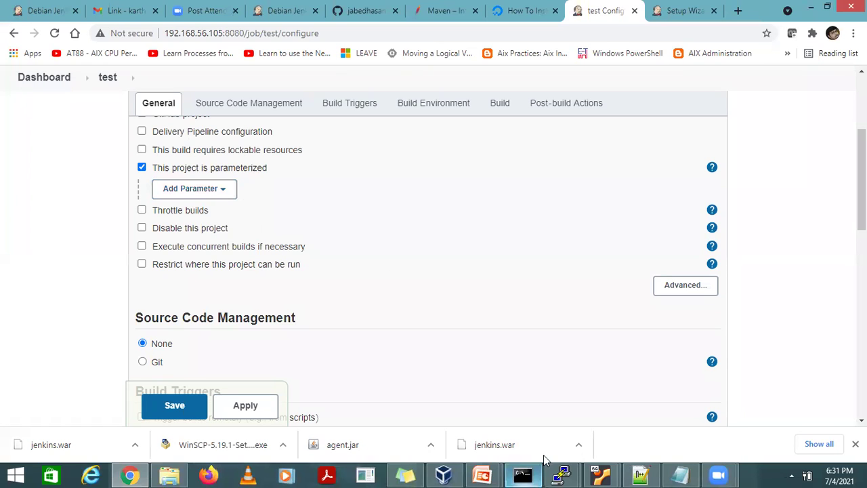
mouse_move(569, 474)
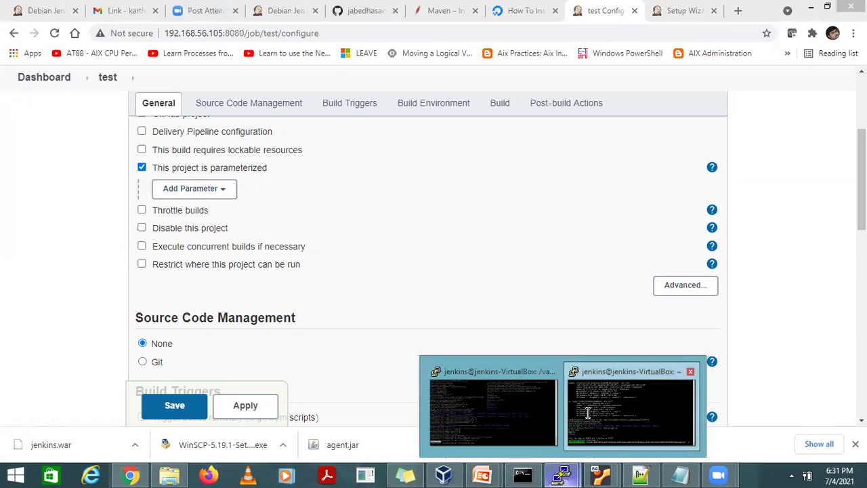
left_click(588, 418)
left_click(466, 416)
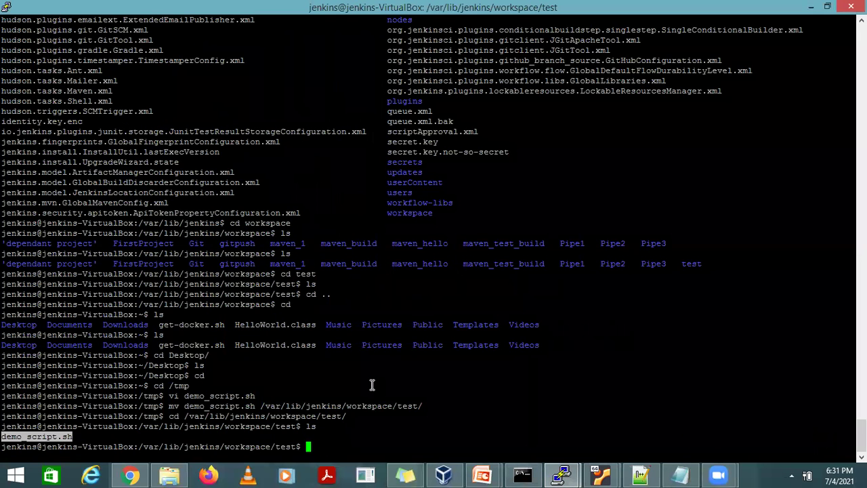
type("cat demo_script.sh")
key("Return")
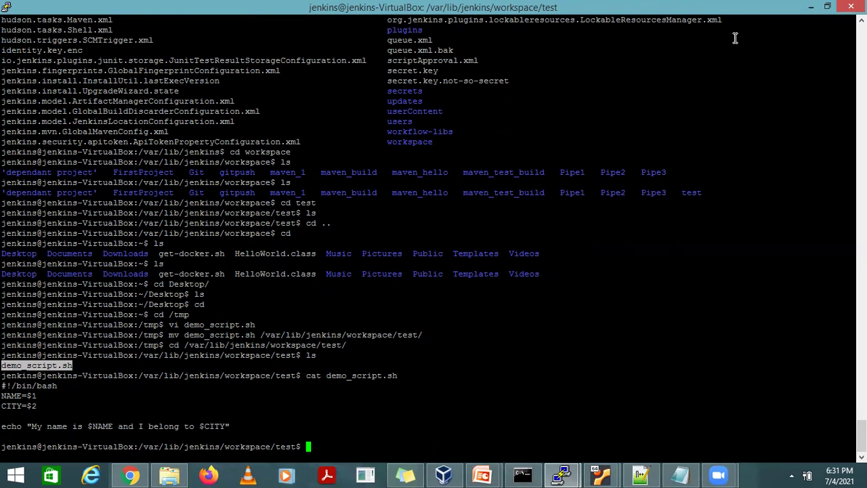
Step: Back in Jenkins, add a String Parameter to the test job
left_click(812, 8)
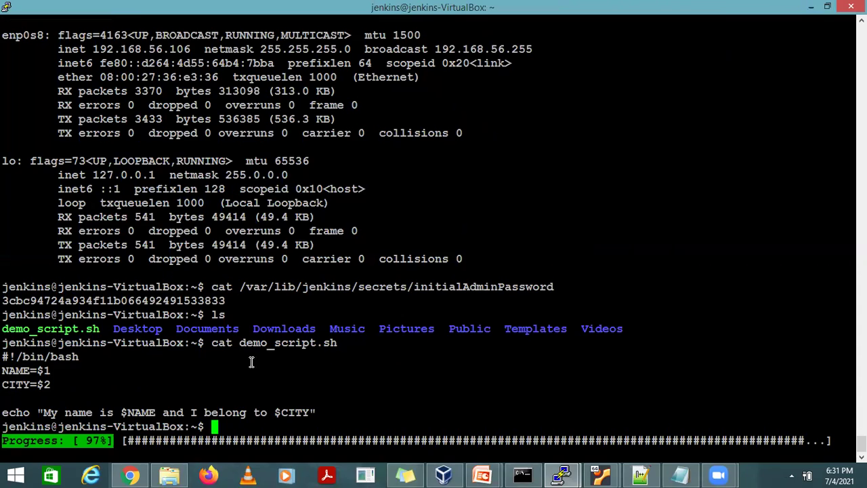
left_click(131, 474)
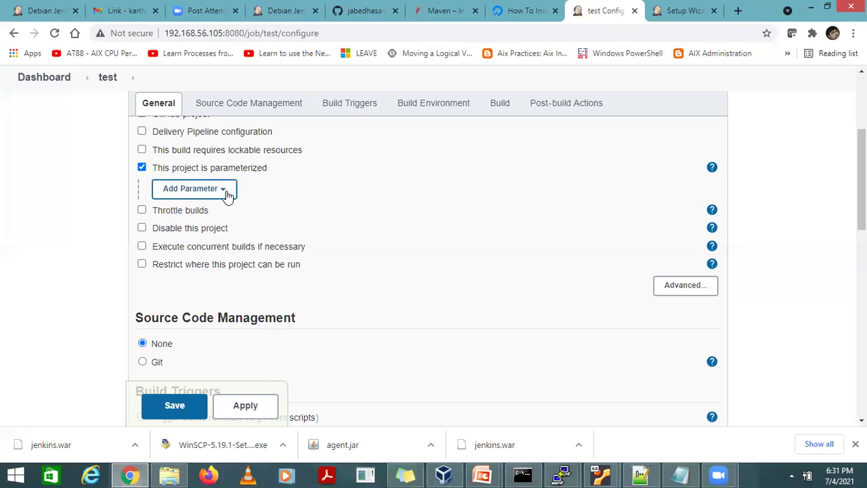
left_click(223, 189)
left_click(193, 316)
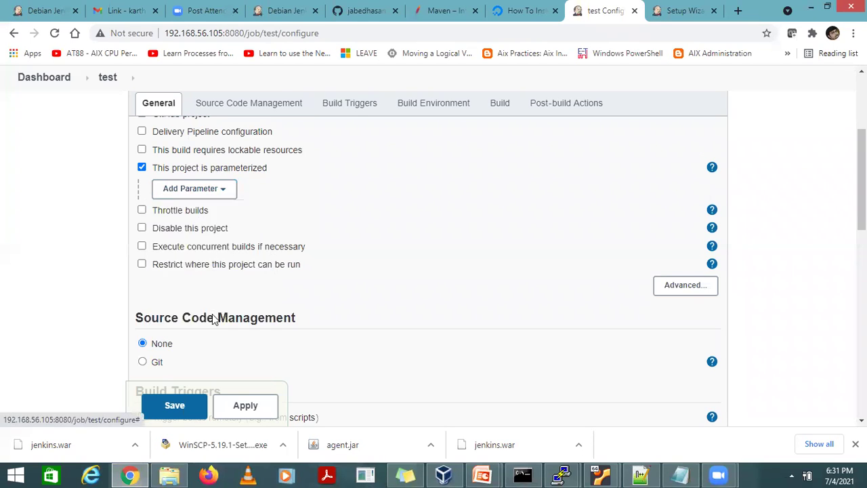
Step: Name the string parameter NAME, with default value JOHN and description JOHN
left_click(201, 246)
type("NAME")
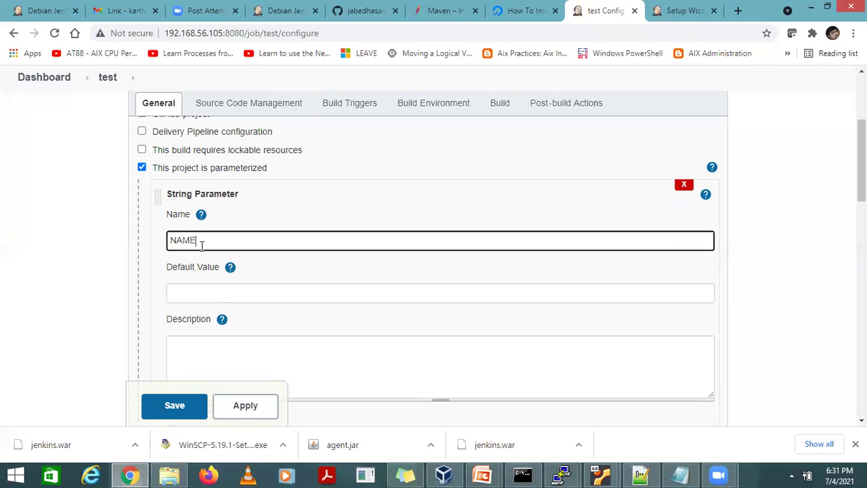
left_click(210, 294)
type("JOHN")
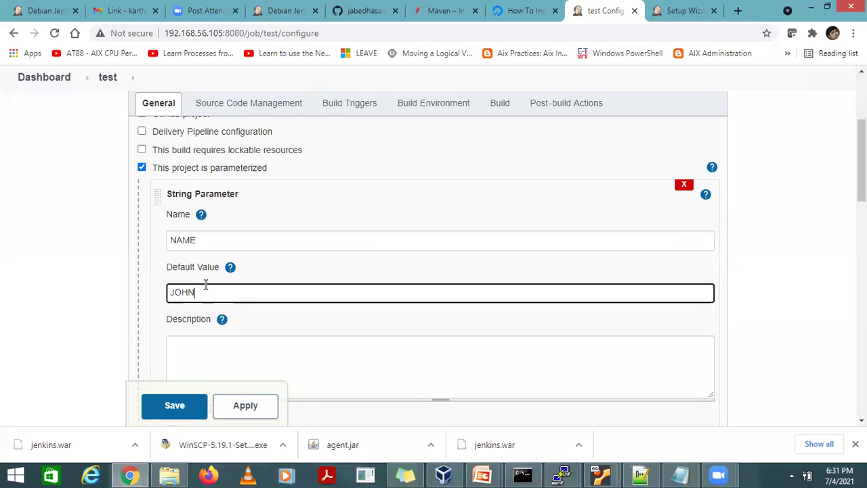
left_click_drag(204, 291, 95, 286)
key("ctrl+c")
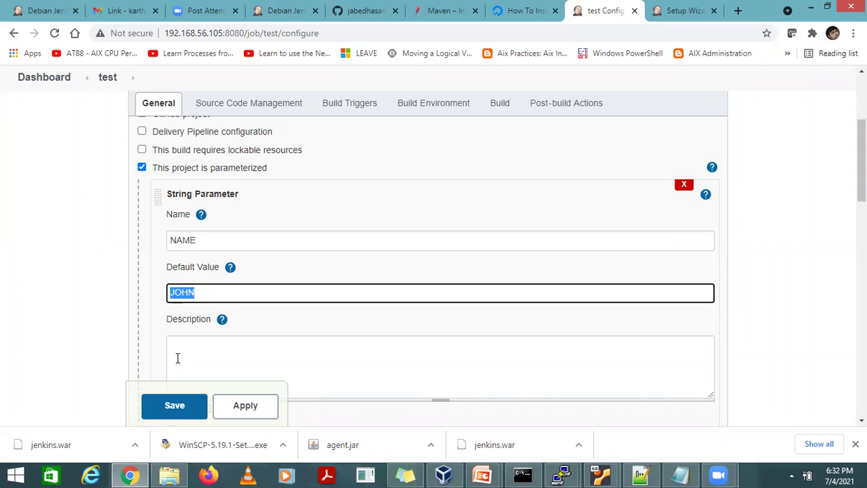
left_click(184, 351)
key("ctrl+v")
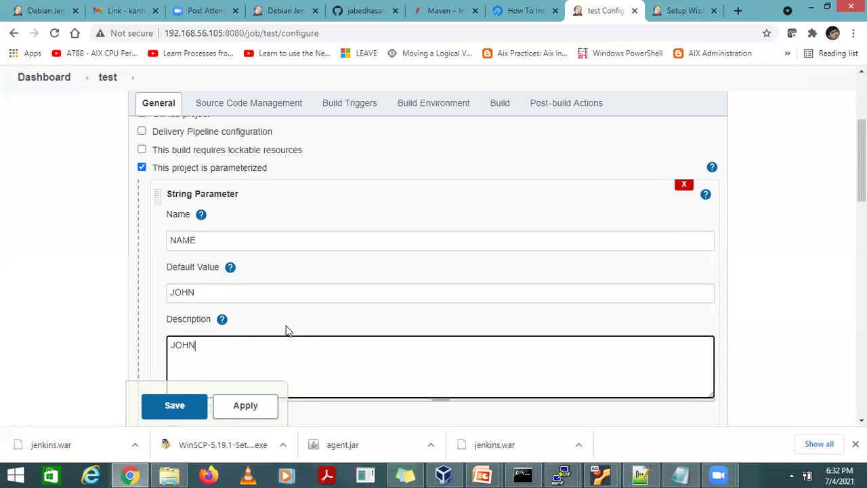
scroll(285, 325, "down", 4)
scroll(286, 325, "up", 2)
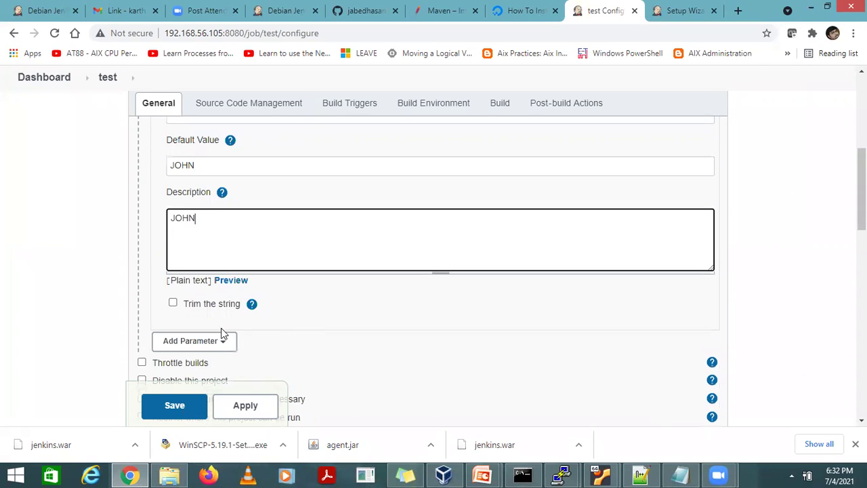
left_click(205, 347)
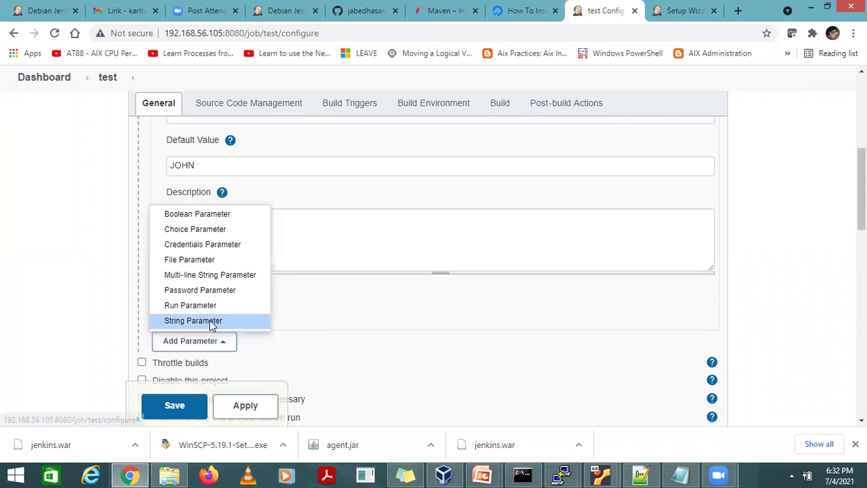
Step: Add string parameter CITY with default value chennai and description city
left_click(210, 321)
scroll(253, 283, "down", 3)
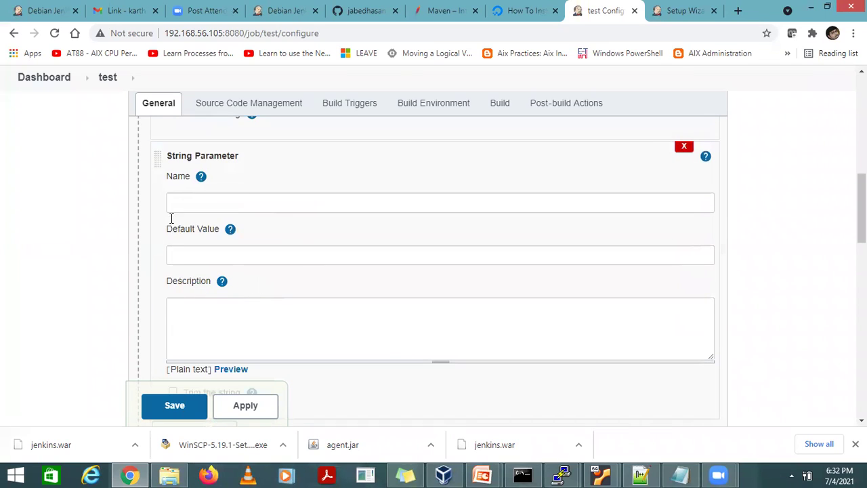
left_click(188, 205)
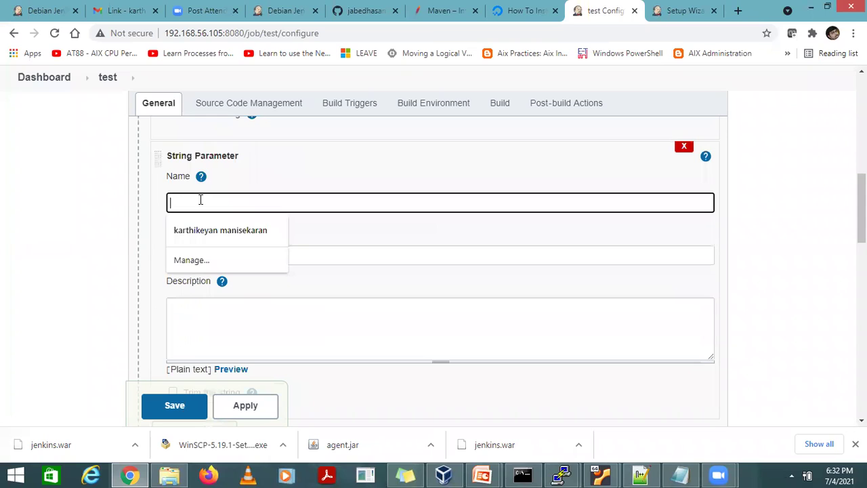
type("CIRT")
key("BackSpace")
key("BackSpace")
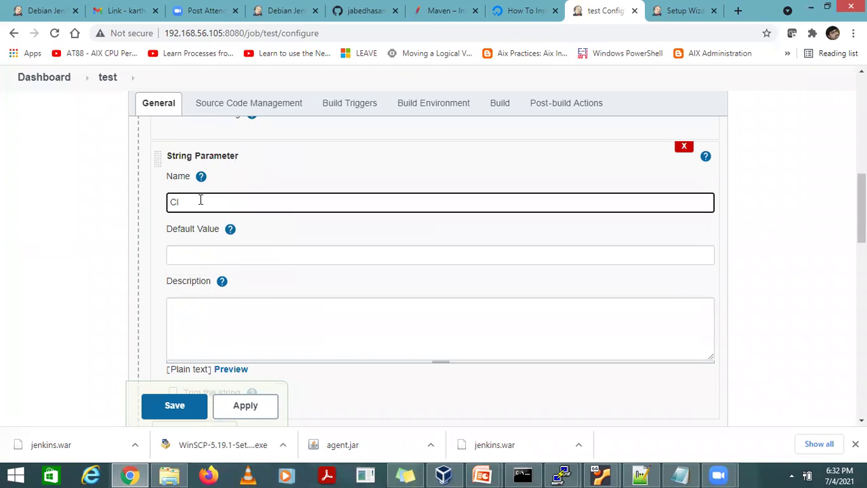
type("TY")
left_click(225, 254)
type("chennai")
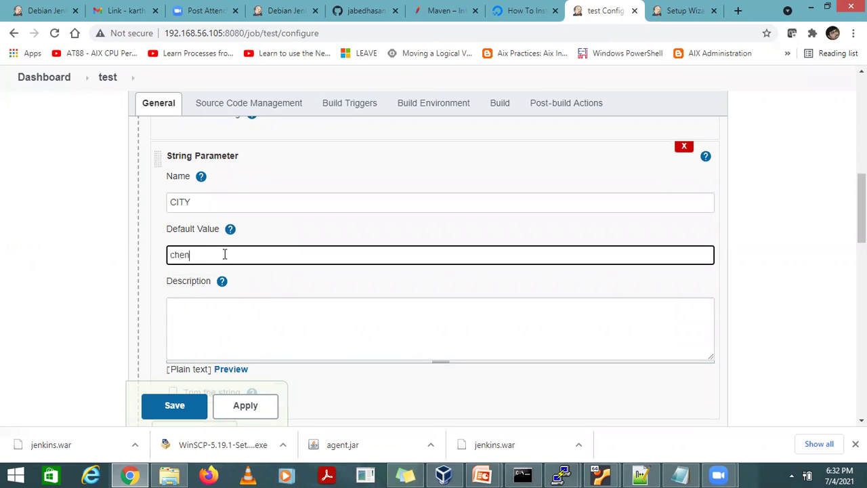
left_click(240, 311)
type("city")
scroll(296, 269, "down", 3)
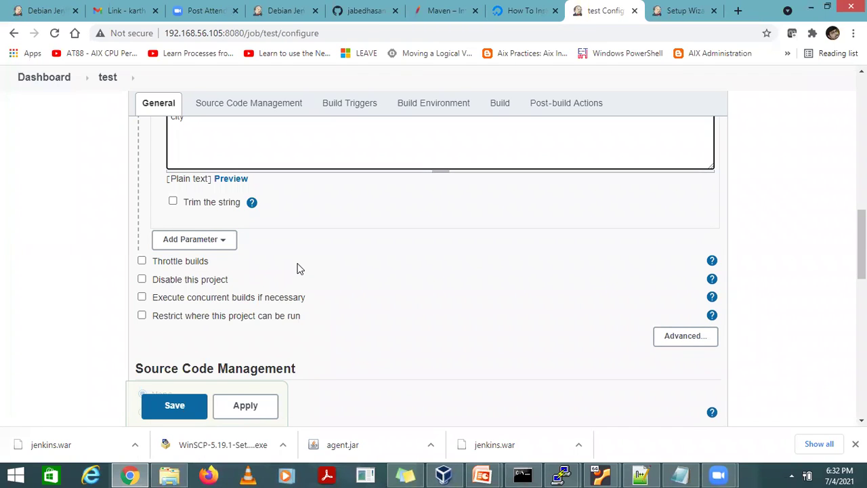
scroll(285, 268, "down", 2)
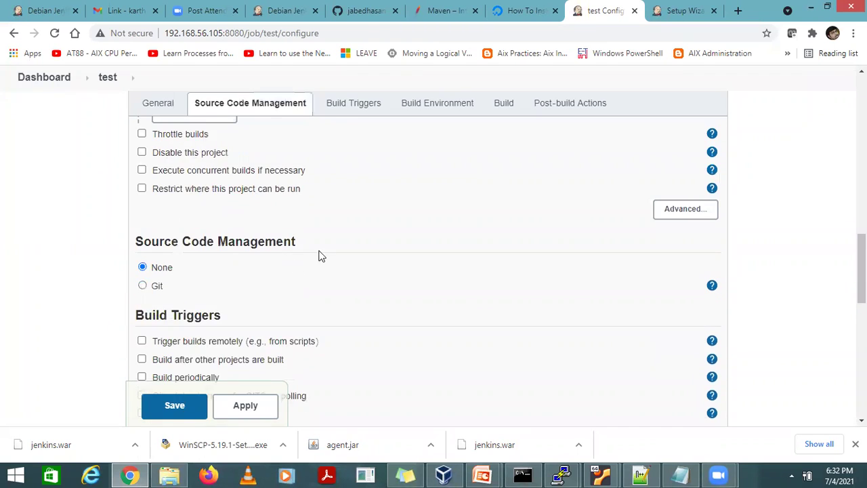
scroll(323, 253, "down", 1)
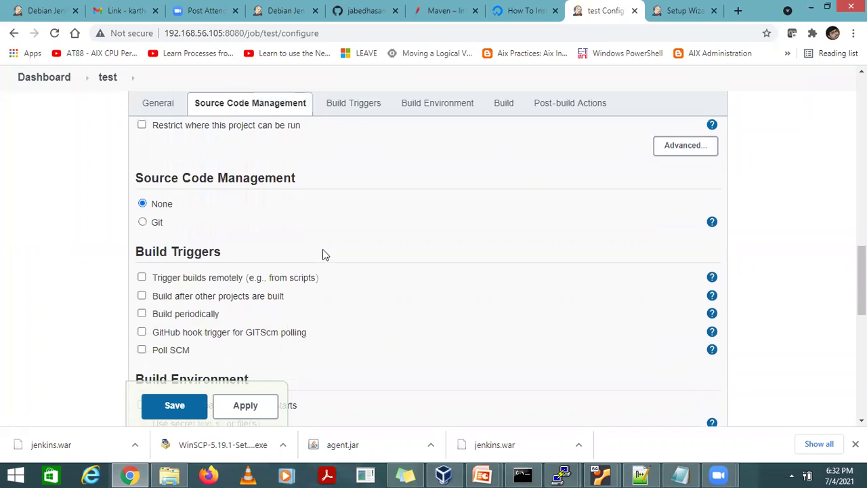
Step: Save the test job, then reopen its Configure page
left_click(188, 405)
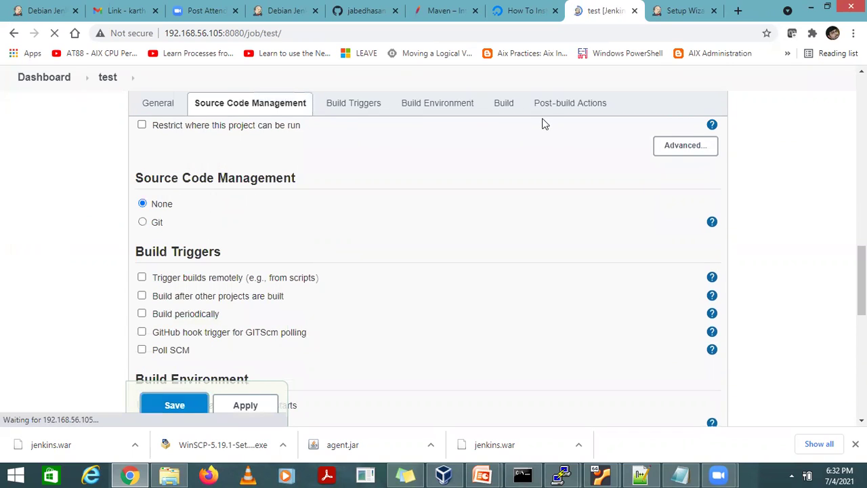
scroll(285, 230, "down", 2)
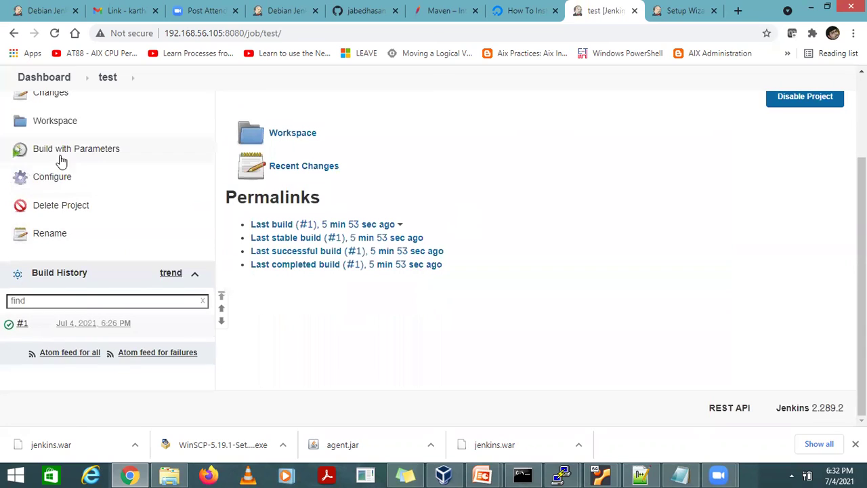
left_click(67, 176)
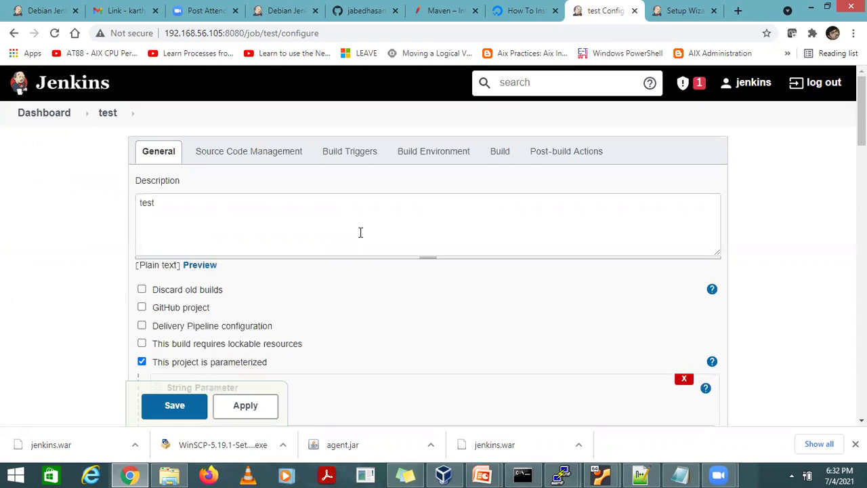
Step: Append $NAME $CITY after demo_script.sh in the Execute shell command and save
scroll(360, 234, "down", 7)
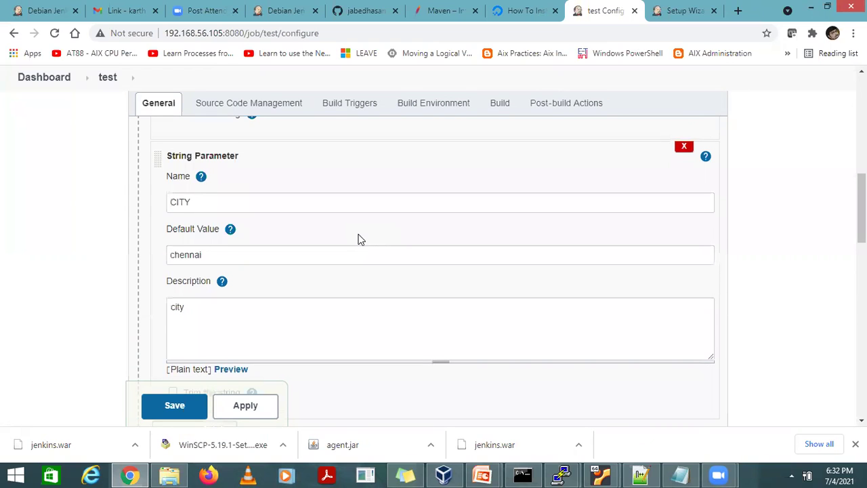
scroll(359, 238, "down", 15)
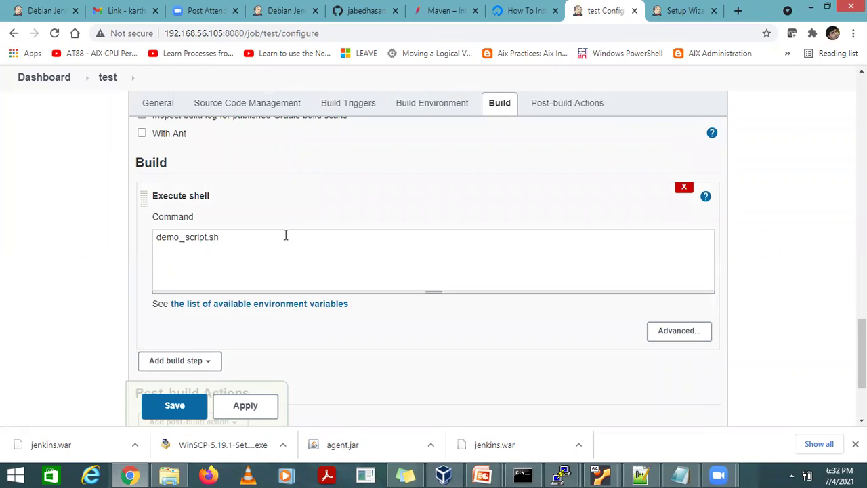
type("NAME $CITY")
left_click(169, 408)
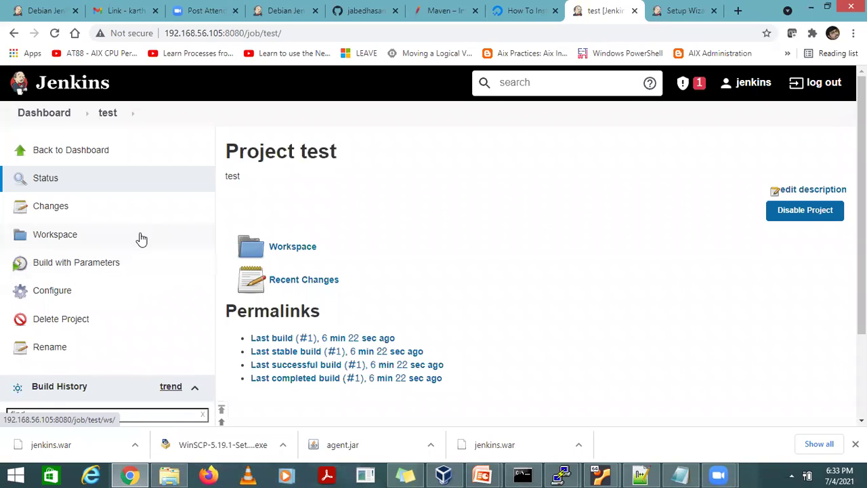
Step: Run build #2 with NAME JOHN and CITY chennai, then open build #2's Build History menu
left_click(106, 262)
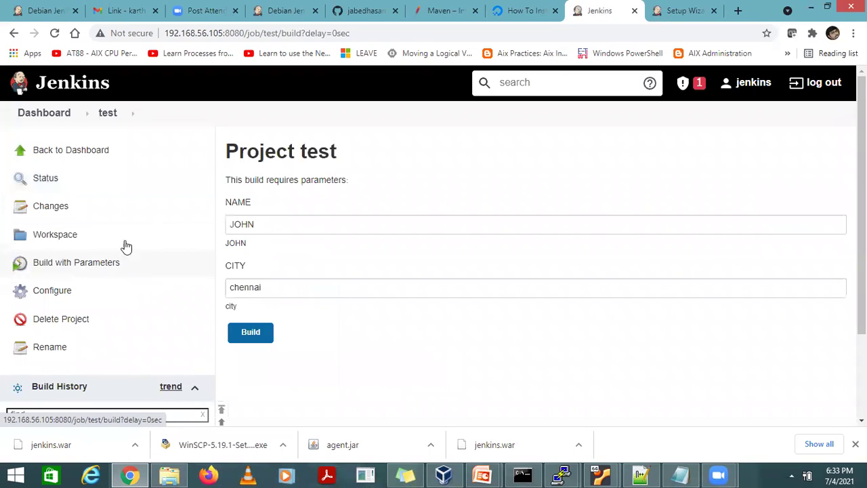
scroll(208, 206, "down", 3)
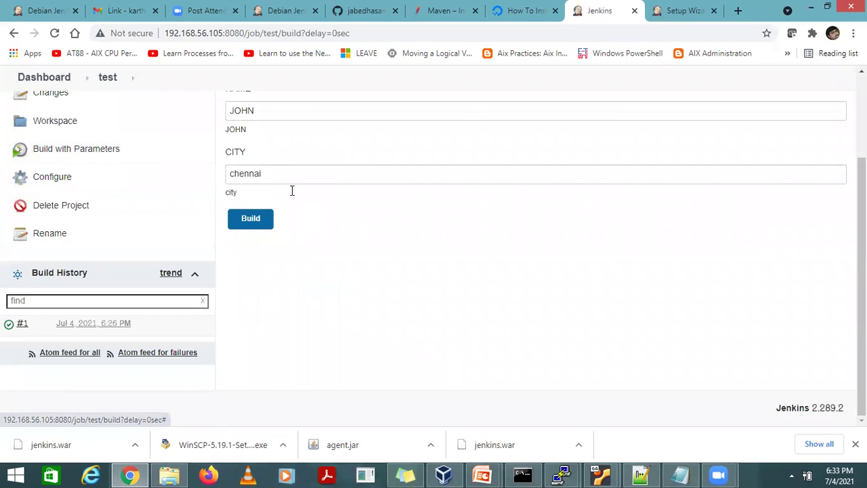
left_click(252, 220)
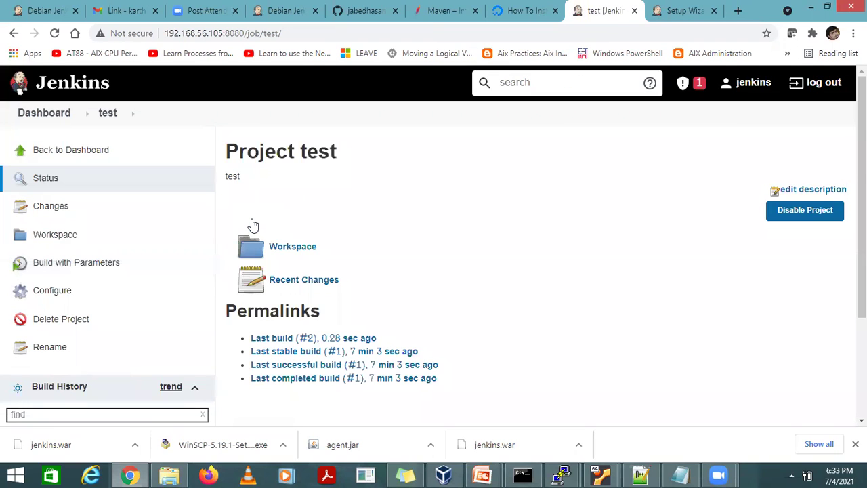
scroll(253, 225, "down", 3)
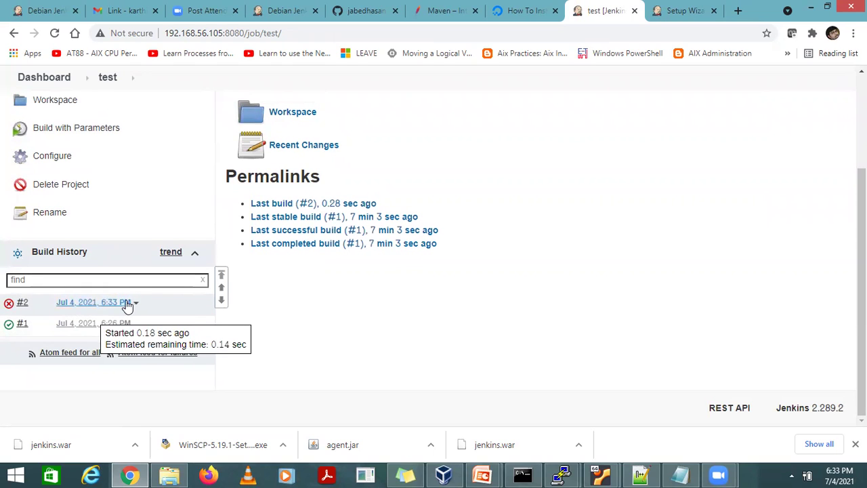
left_click(136, 304)
Step: Inspect build #2's console output showing demo_script.sh not found, then return to Project test
left_click(129, 353)
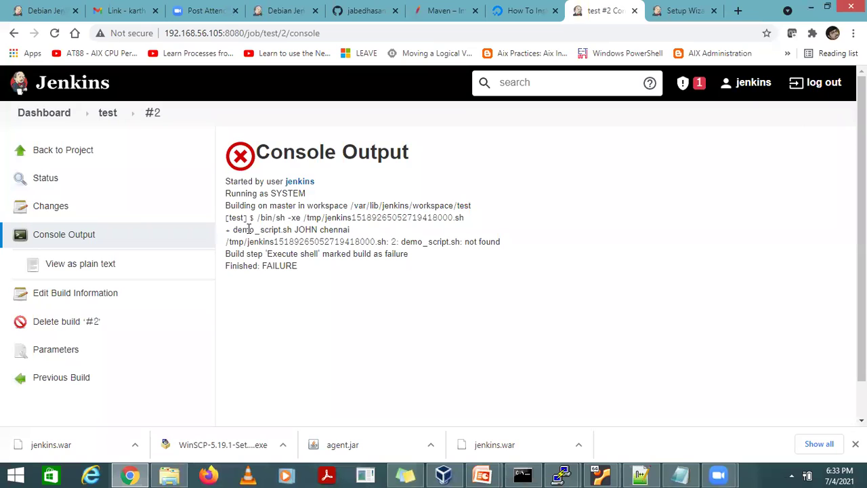
left_click_drag(249, 231, 346, 230)
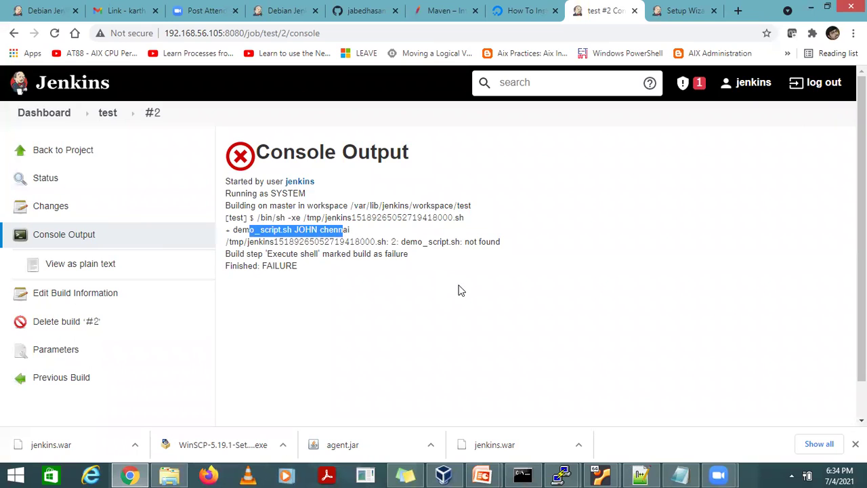
double_click(274, 242)
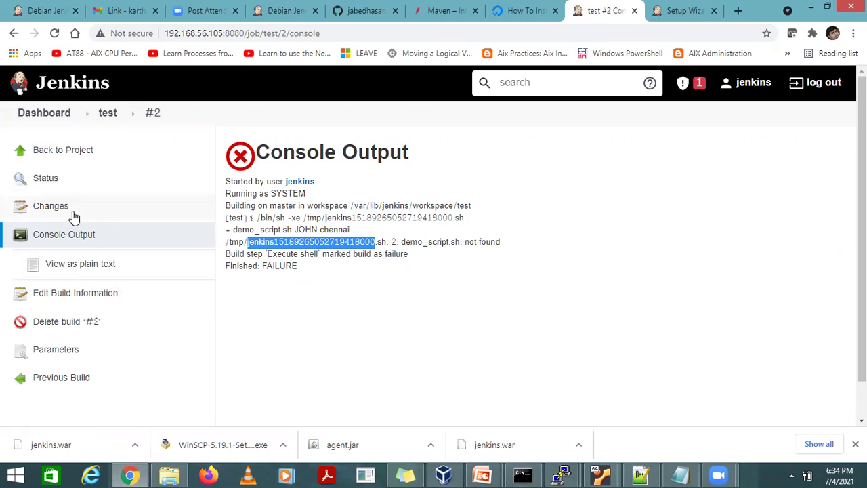
left_click(60, 150)
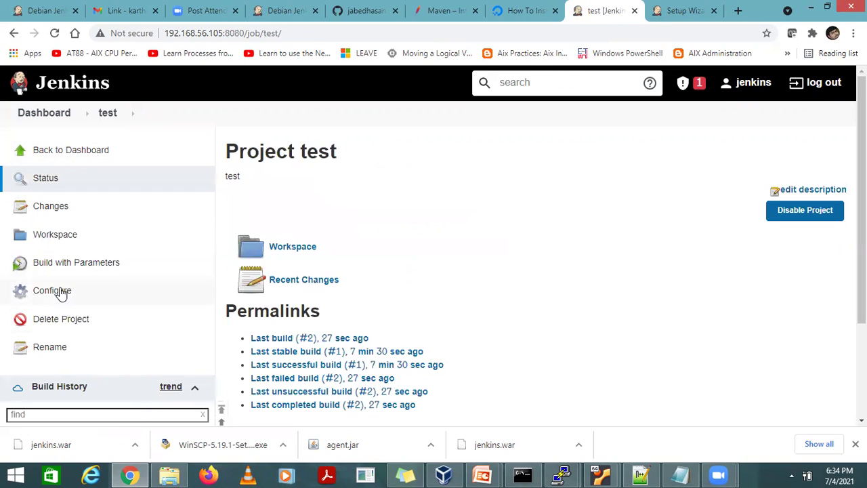
Step: Open test's configuration and copy the workspace path from the PuTTY prompt
left_click(61, 292)
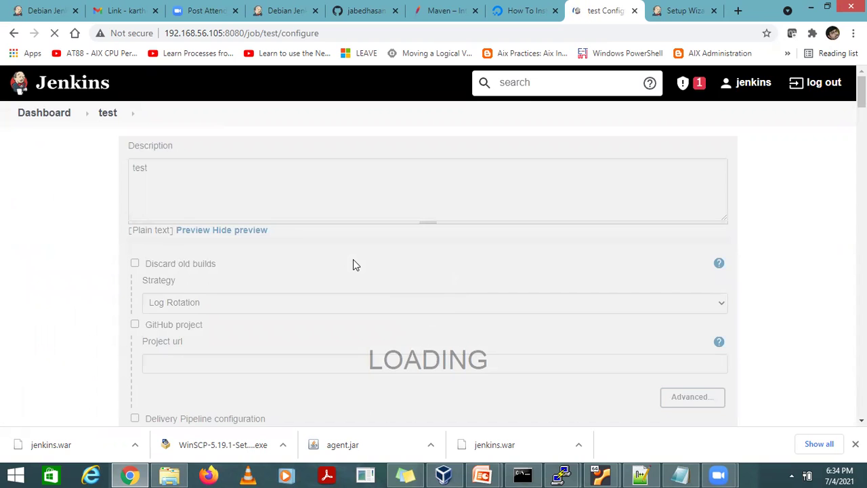
scroll(353, 264, "down", 10)
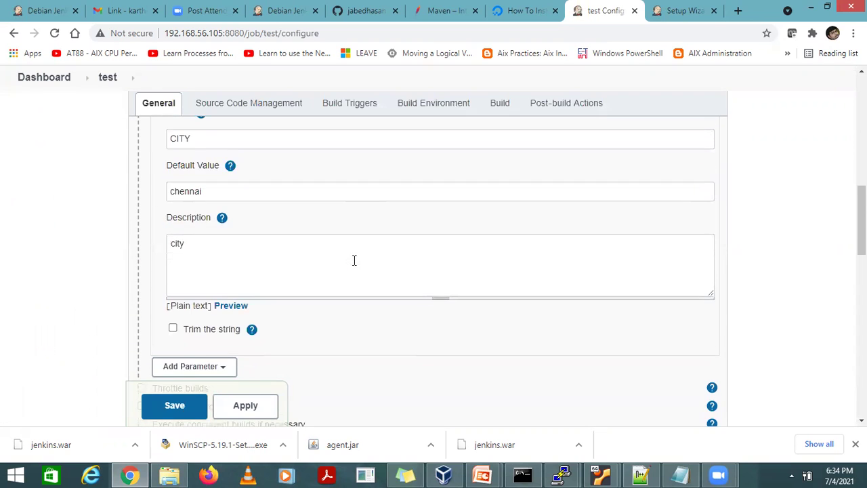
scroll(355, 259, "up", 2)
scroll(354, 261, "up", 10)
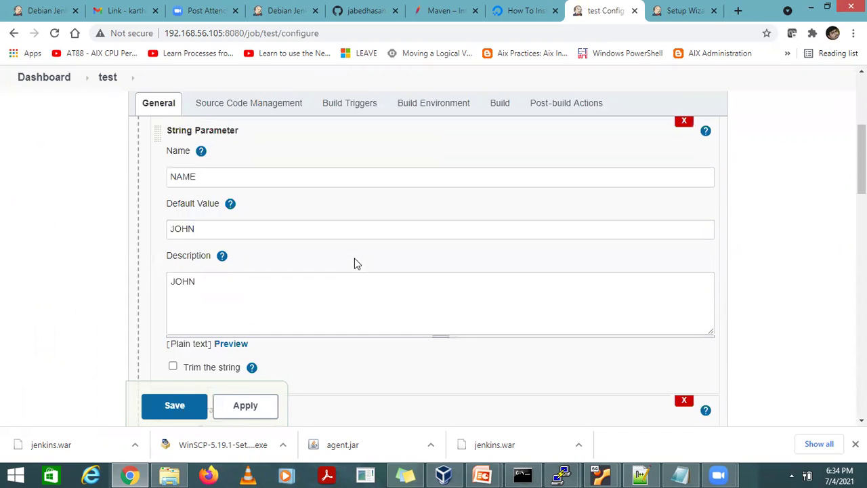
scroll(355, 258, "down", 9)
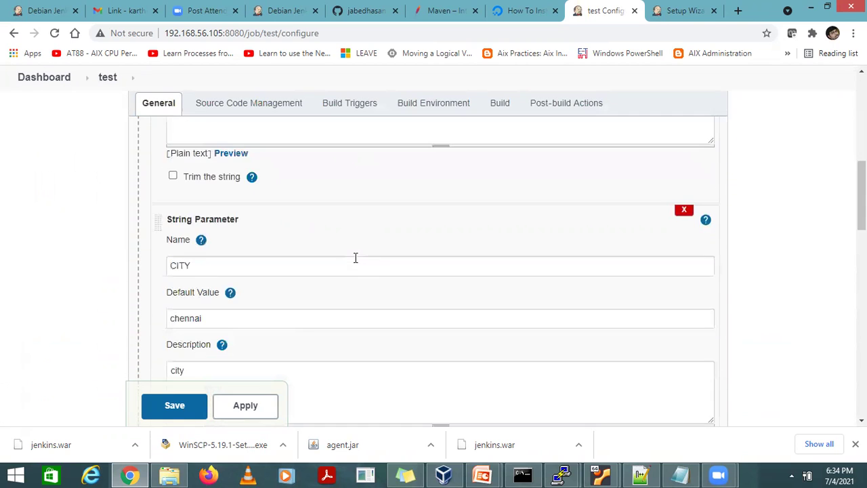
scroll(354, 258, "down", 15)
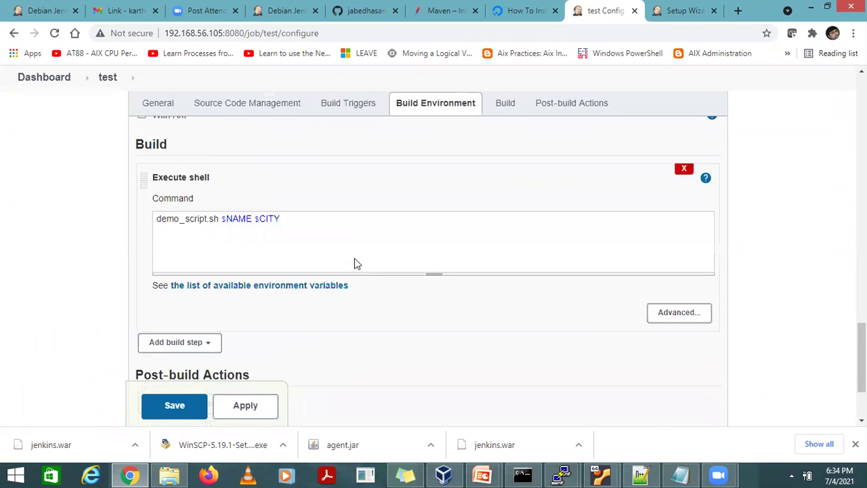
scroll(354, 259, "down", 2)
scroll(356, 258, "up", 10)
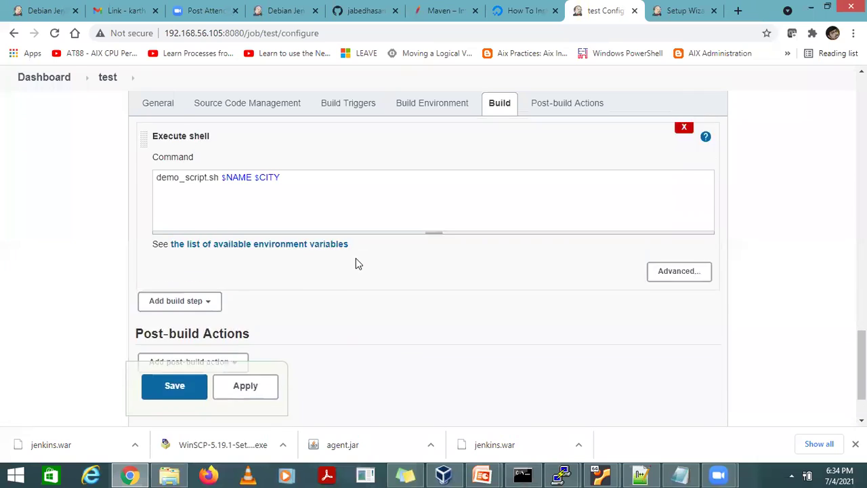
scroll(358, 263, "up", 8)
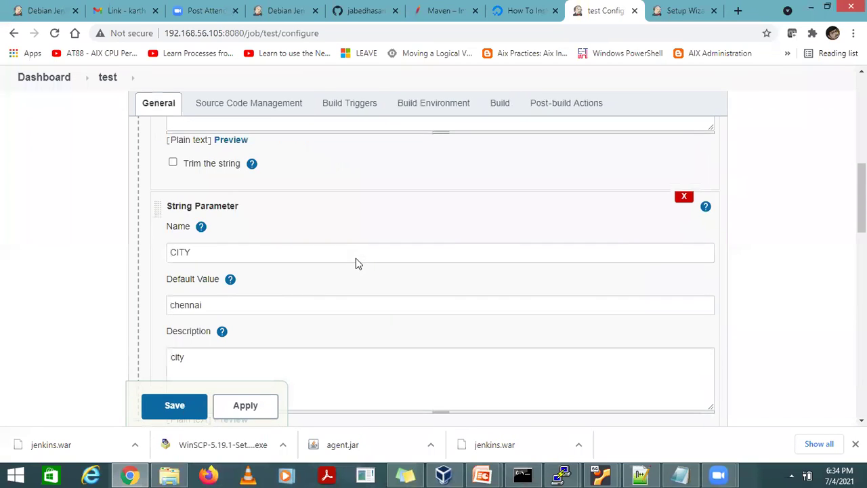
scroll(358, 264, "down", 8)
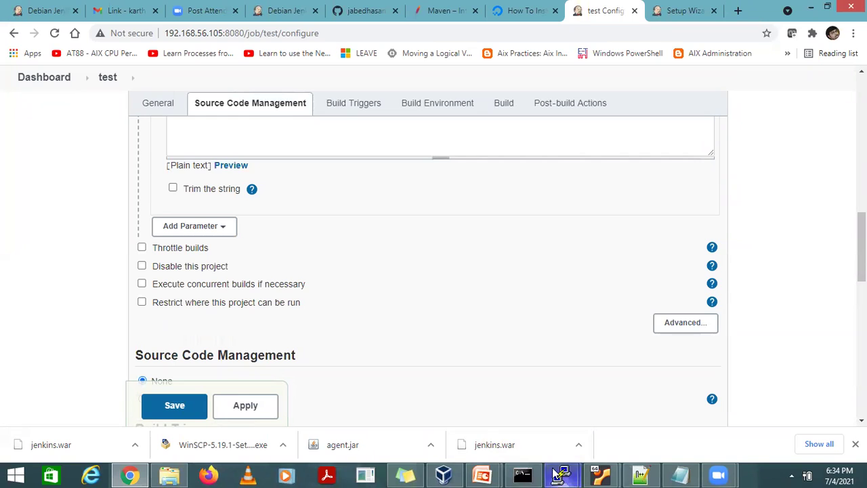
mouse_move(561, 474)
left_click(460, 414)
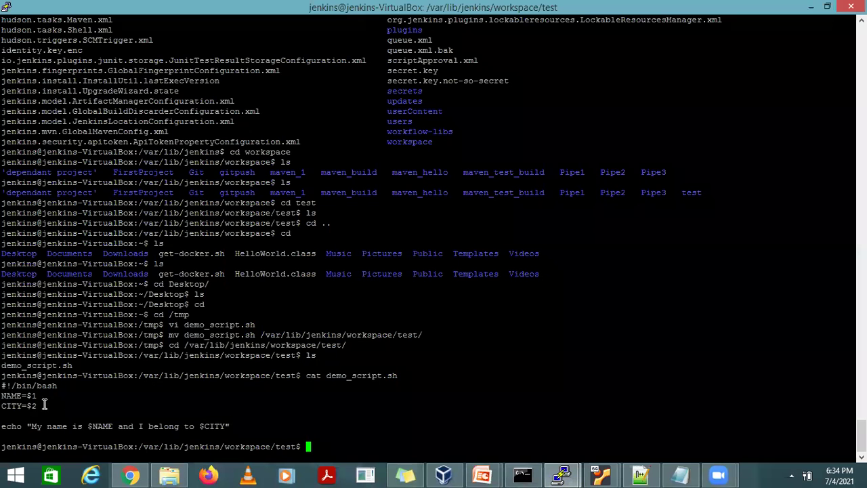
double_click(192, 447)
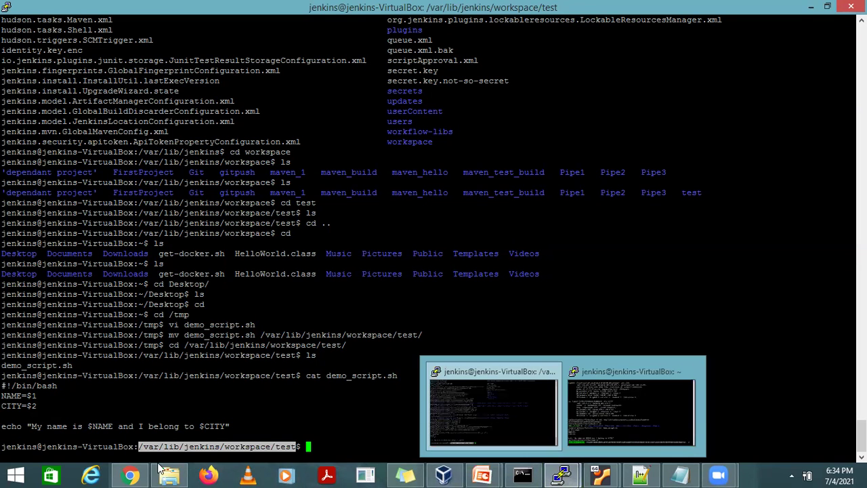
left_click(131, 475)
Step: Prefix demo_script.sh with /var/lib/jenkins/workspace/test/ in the Execute shell command
scroll(210, 304, "up", 5)
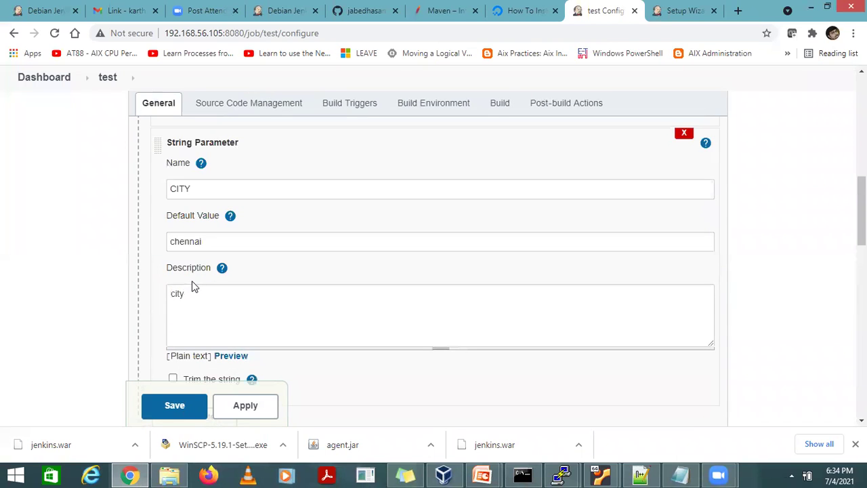
scroll(209, 281, "up", 4)
scroll(210, 281, "down", 8)
scroll(212, 281, "down", 10)
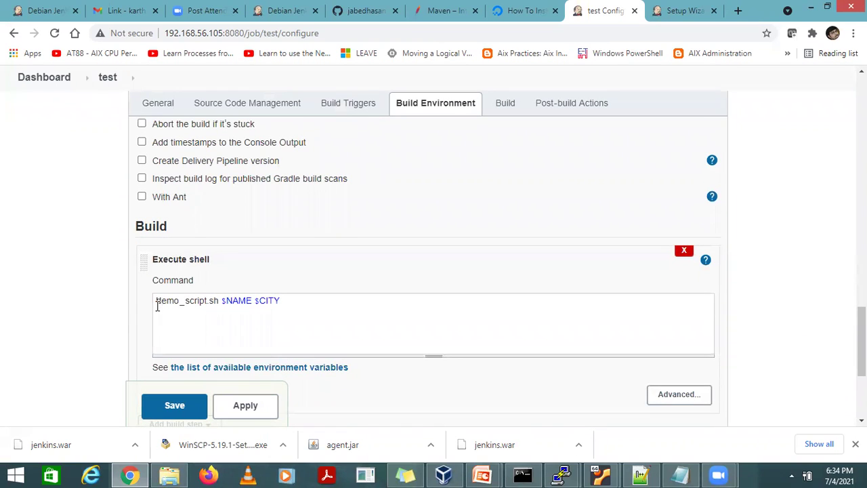
left_click(158, 300)
type("/var/lib/jenkins/workspace/test")
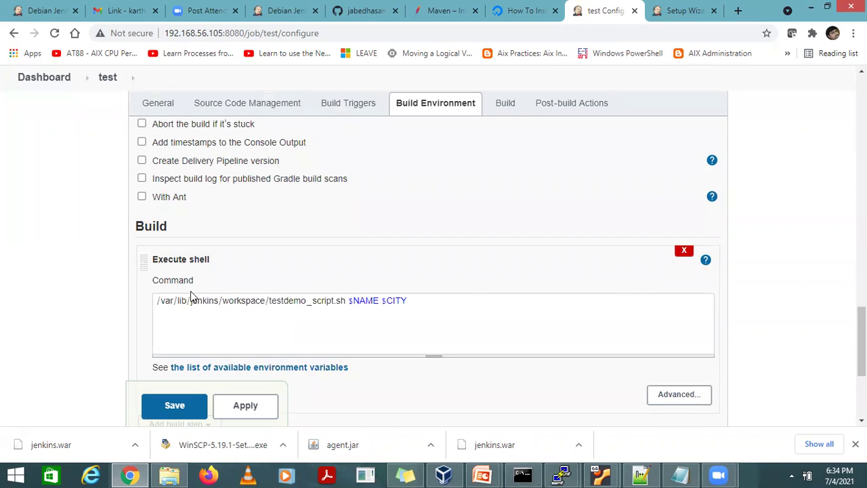
type("/")
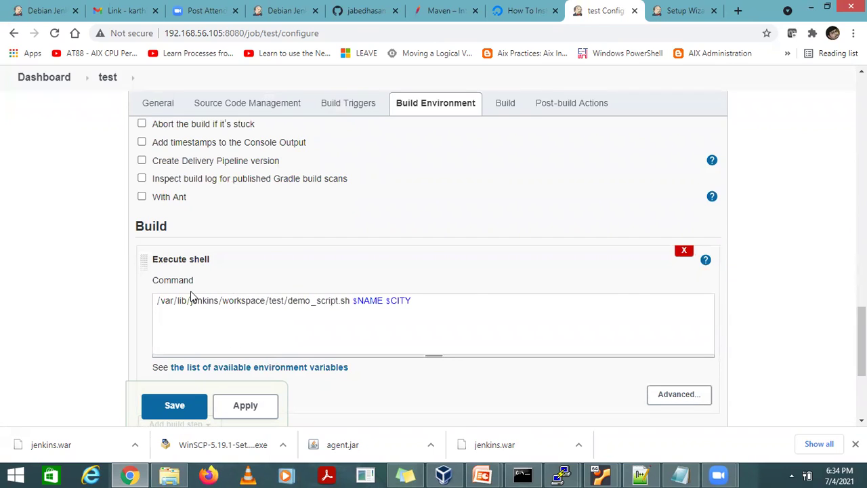
Step: Apply and save the updated job configuration
left_click(243, 406)
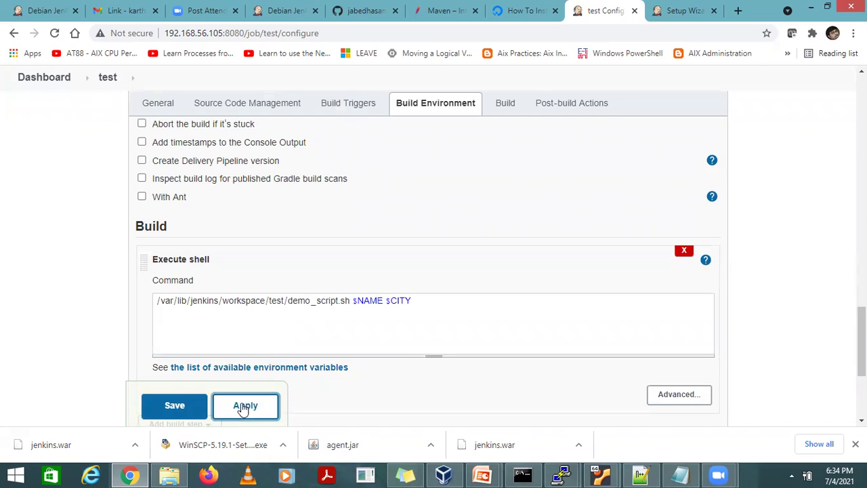
left_click(168, 408)
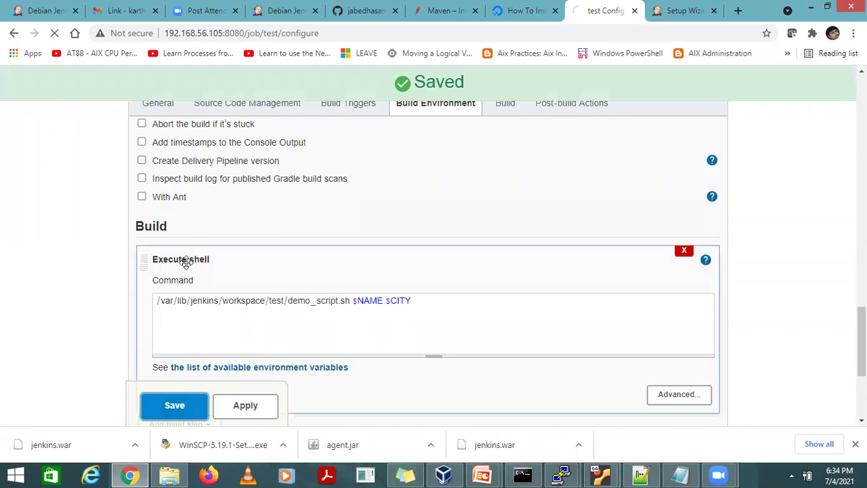
scroll(217, 268, "up", 2)
scroll(63, 251, "down", 1)
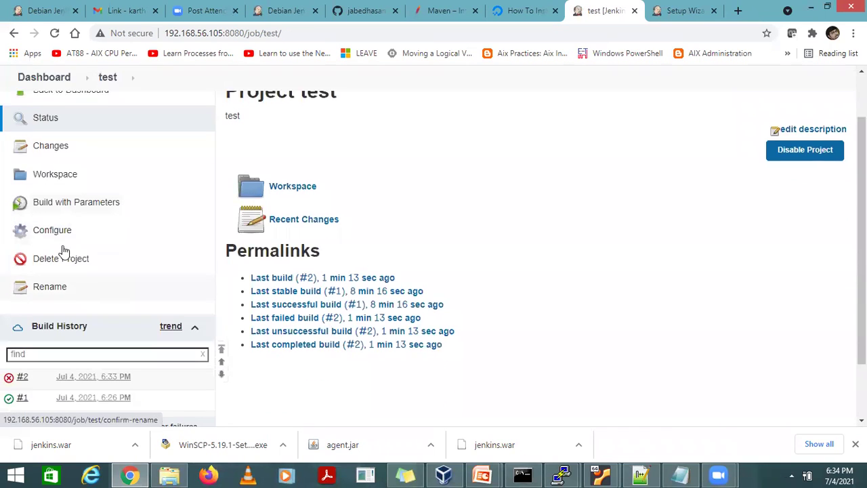
left_click(81, 202)
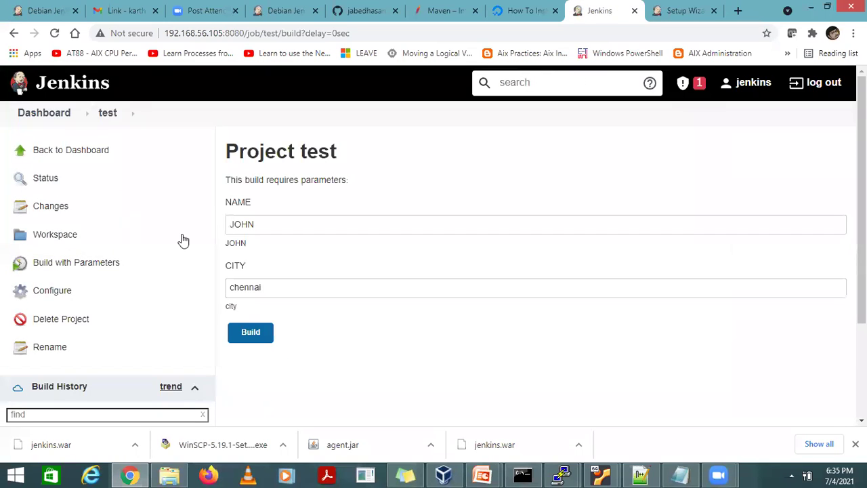
Step: Run build #3 with JOHN and chennai and view its console output reporting Permission denied
left_click(252, 336)
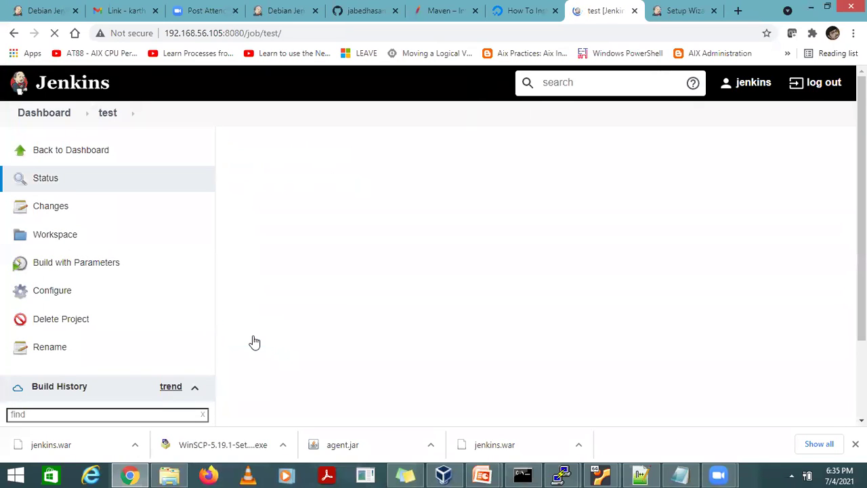
scroll(257, 336, "down", 3)
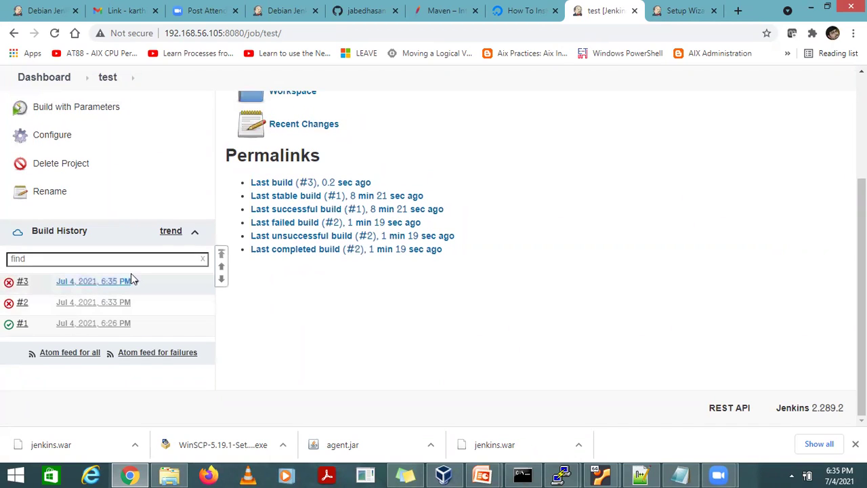
left_click(136, 282)
left_click(144, 324)
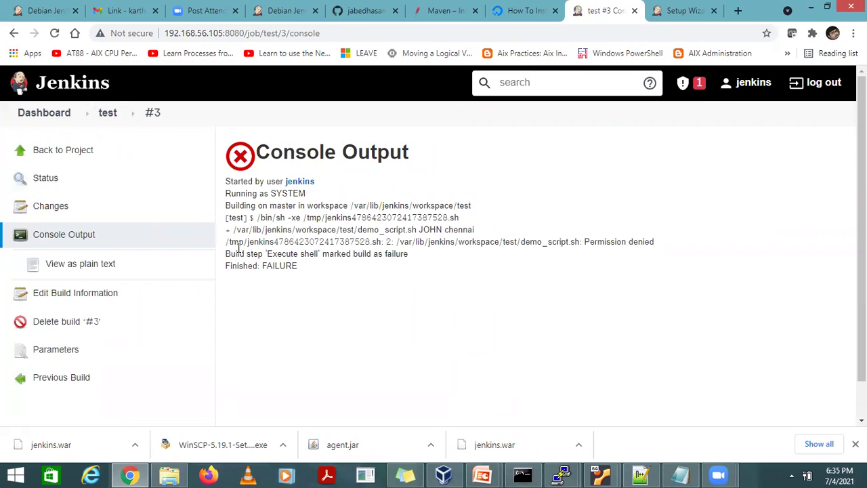
double_click(350, 217)
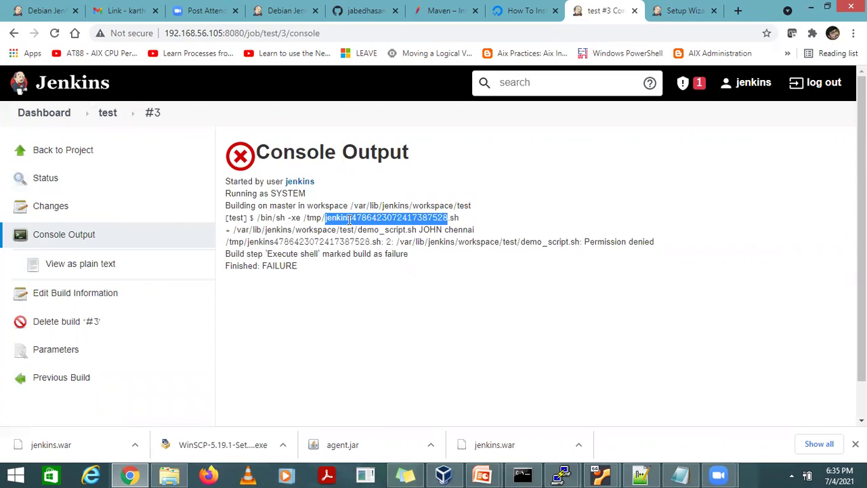
scroll(349, 219, "down", 1)
left_click(561, 475)
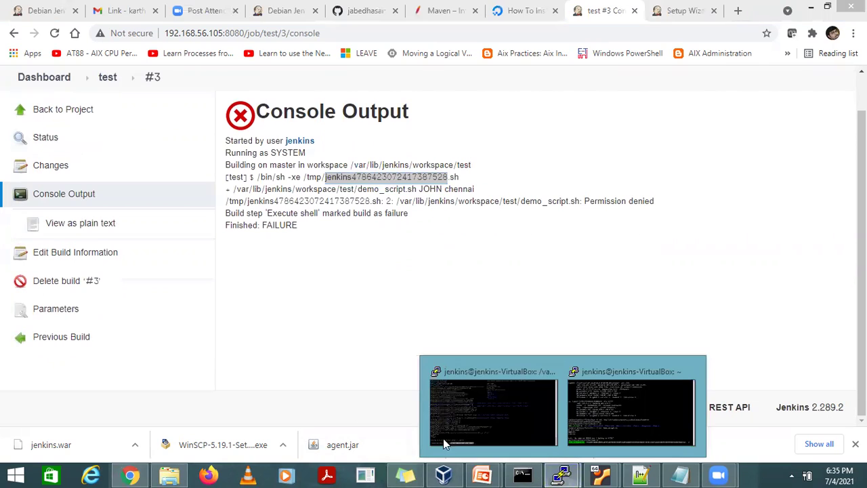
Step: List the workspace files with ls -lrt to check demo_script.sh permissions
left_click(445, 437)
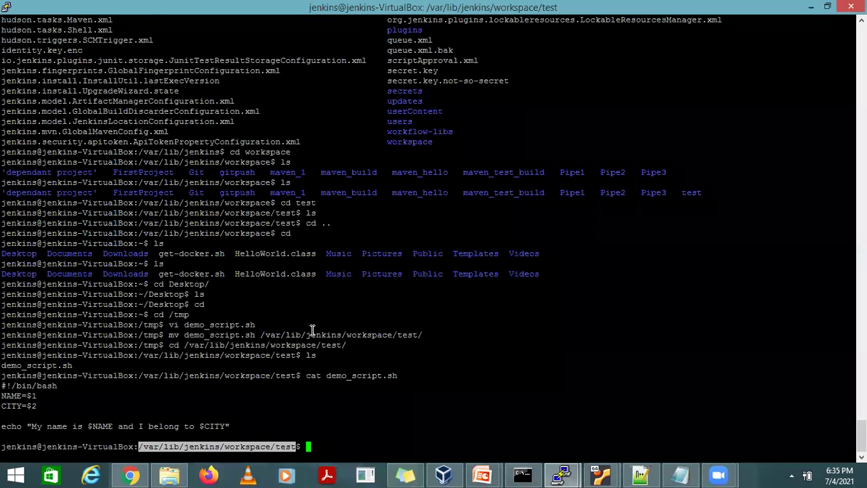
key("Return")
key("Return")
type("ls")
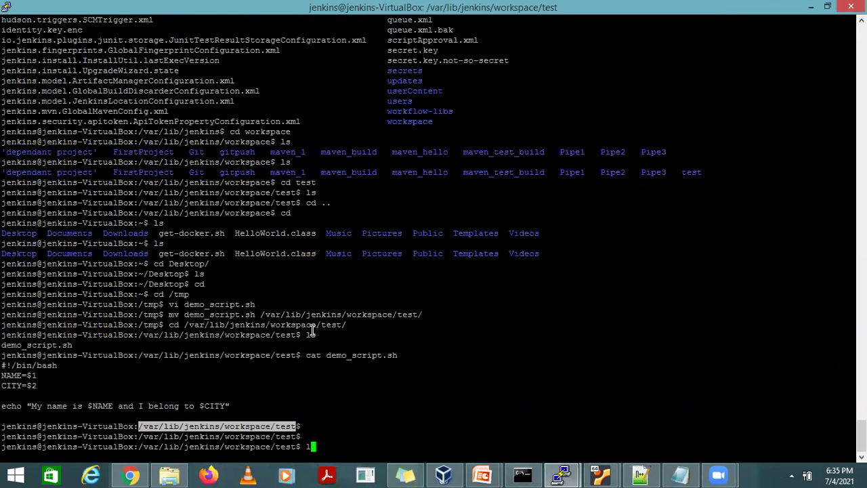
key("Return")
type("mv")
key("BackSpace")
key("BackSpace")
type("l -")
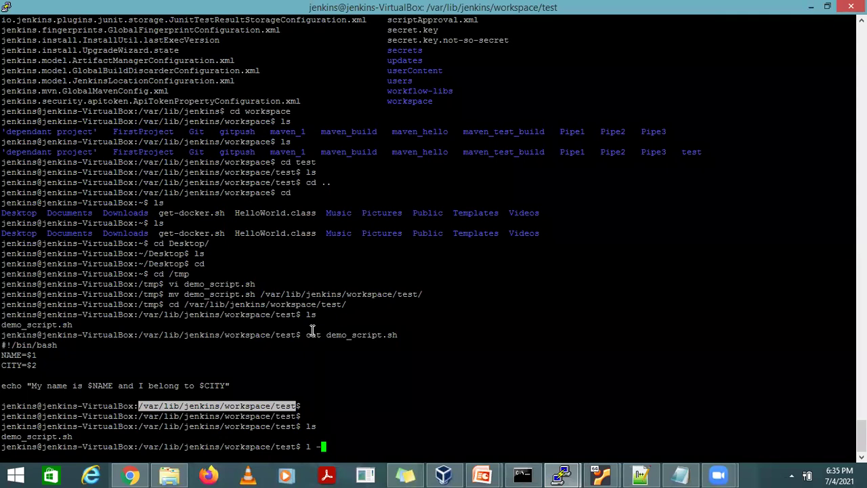
key("BackSpace")
key("BackSpace")
type("s -lrt")
key("Return")
Step: Run chmod +x demo_script.sh, then return to Project test in Jenkins
type("chmod ")
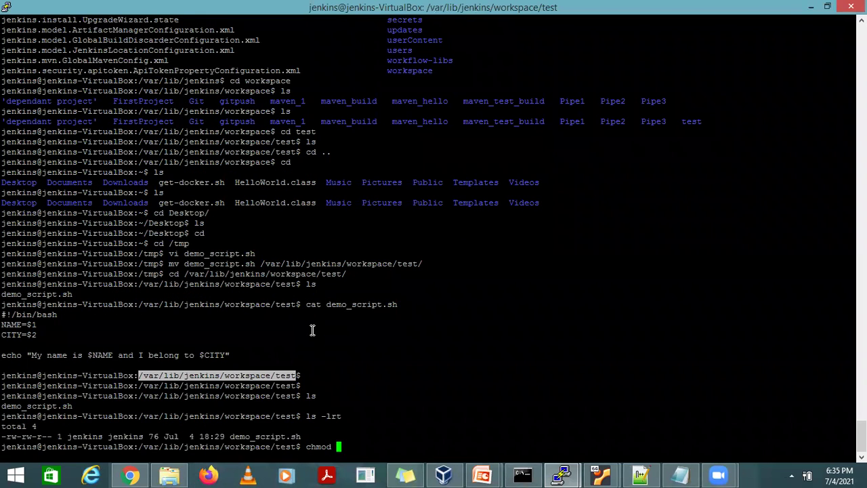
type("+x")
double_click(274, 436)
right_click(274, 434)
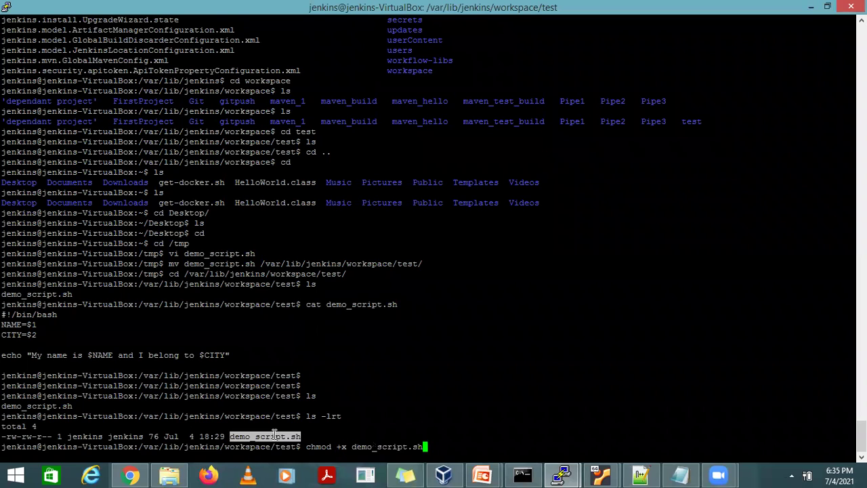
key("Return")
key("Return")
key("Return")
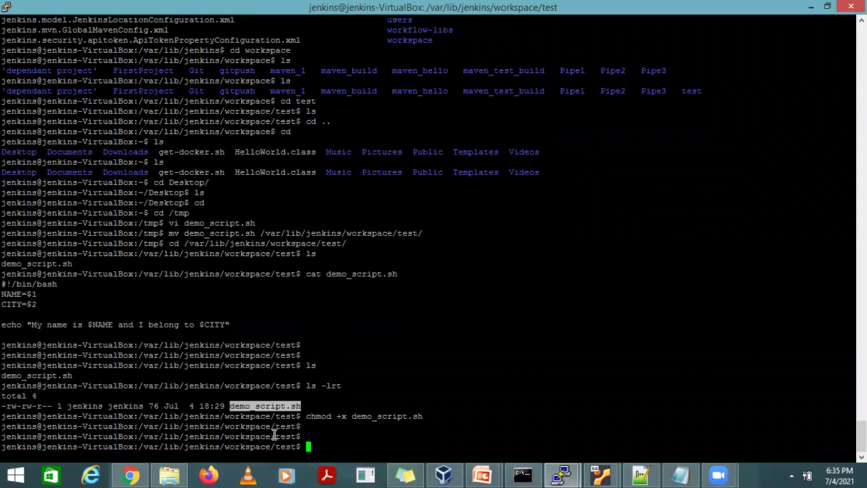
left_click(130, 475)
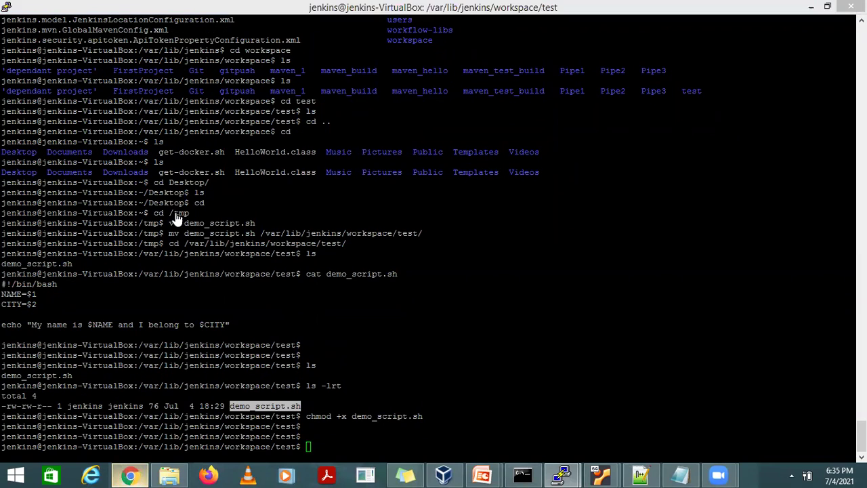
scroll(59, 166, "up", 1)
left_click(58, 161)
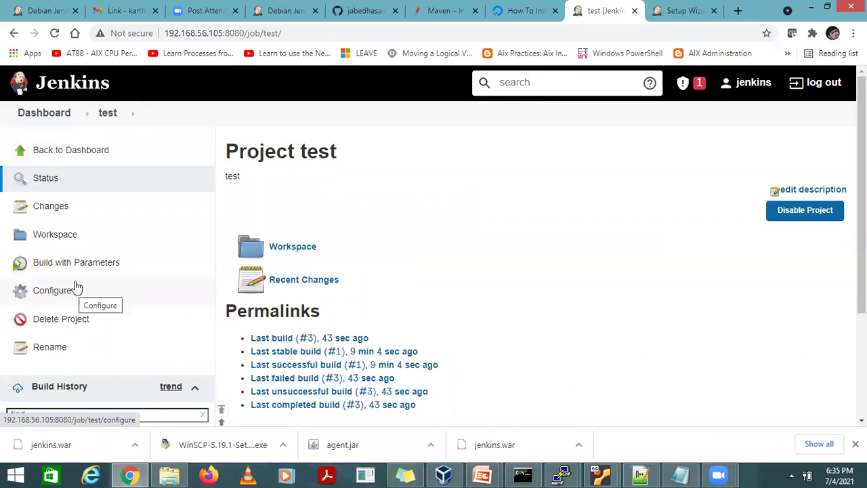
Step: Run build #4 with NAME JOHN and CITY chennai
left_click(76, 266)
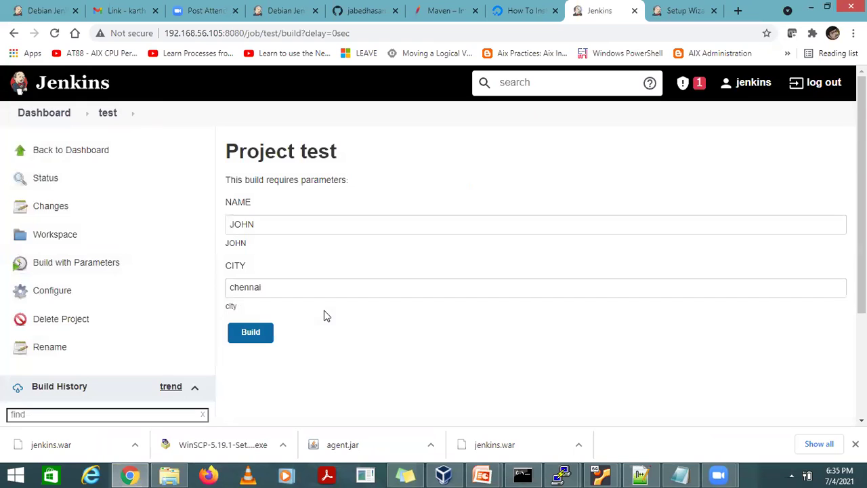
scroll(324, 316, "down", 2)
left_click(251, 240)
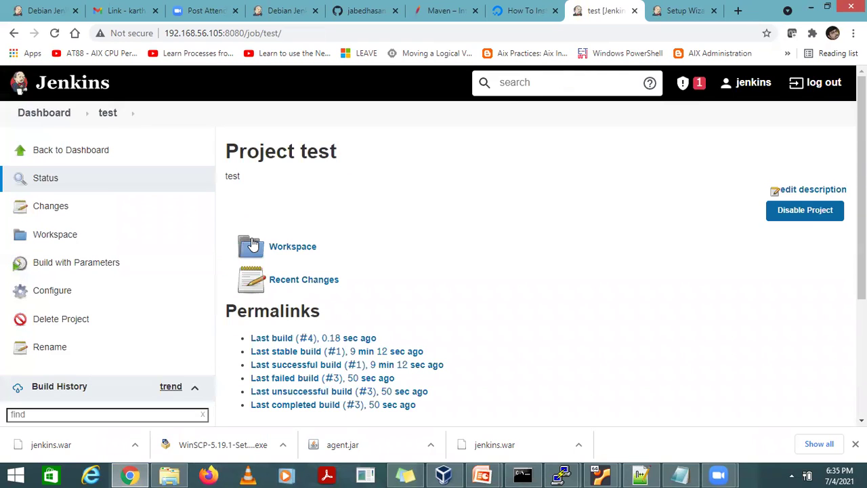
scroll(254, 246, "down", 3)
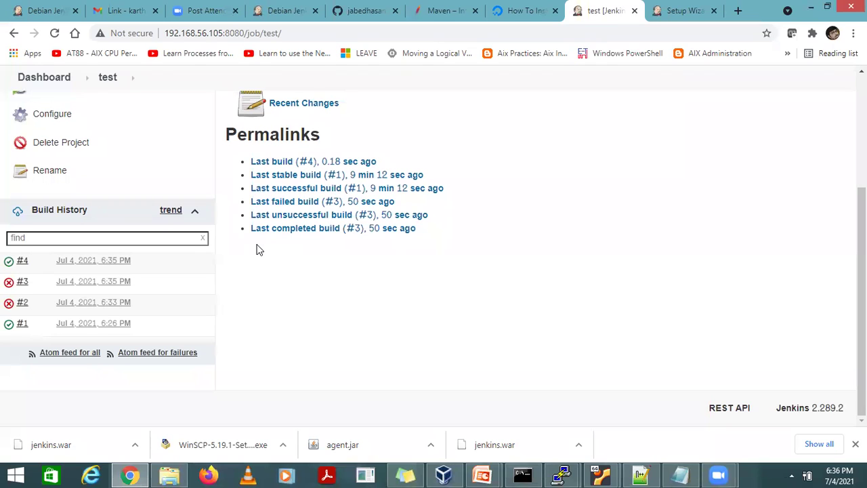
Step: Confirm build #4's console shows 'My name is JOHN and I belong to chennai' and SUCCESS, then return to Project test
left_click(109, 263)
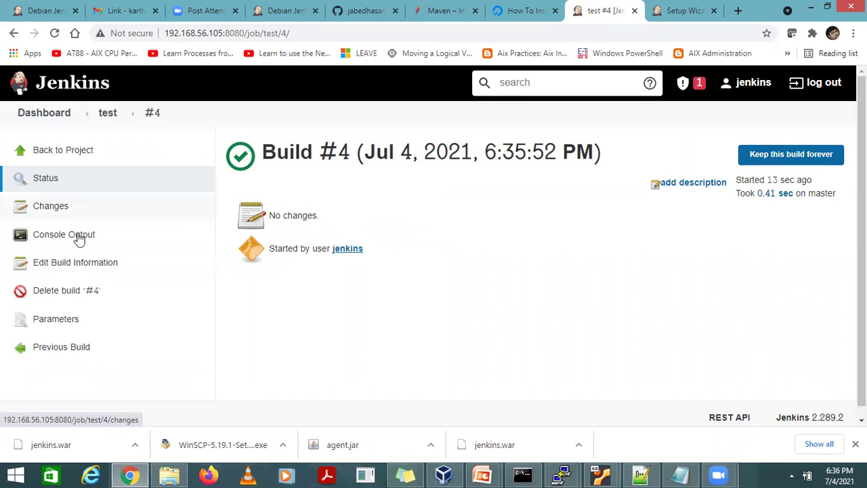
left_click(81, 238)
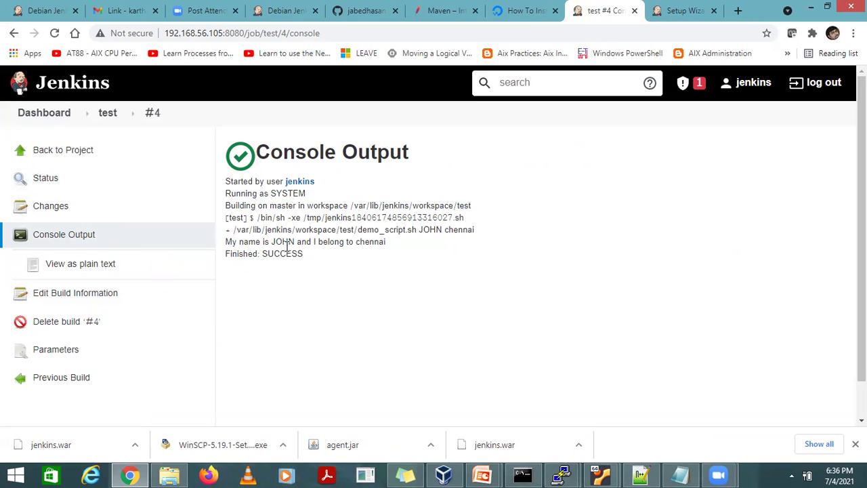
left_click_drag(320, 242, 391, 245)
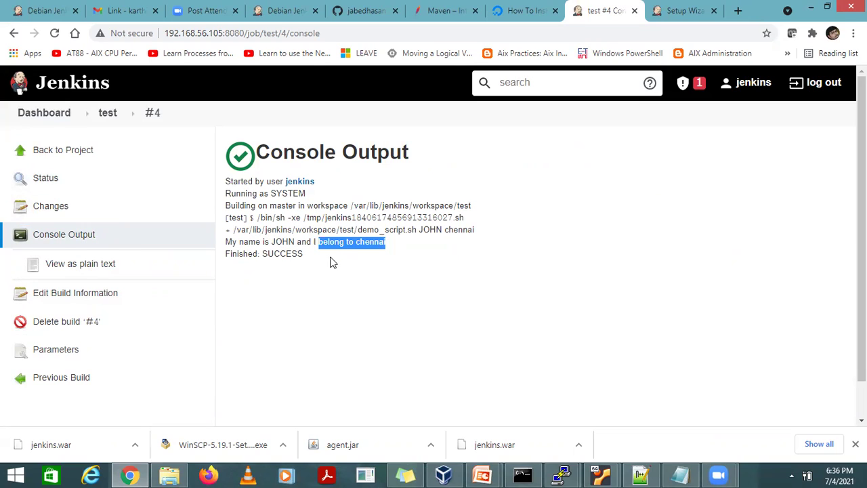
left_click(283, 253)
left_click_drag(302, 253, 281, 253)
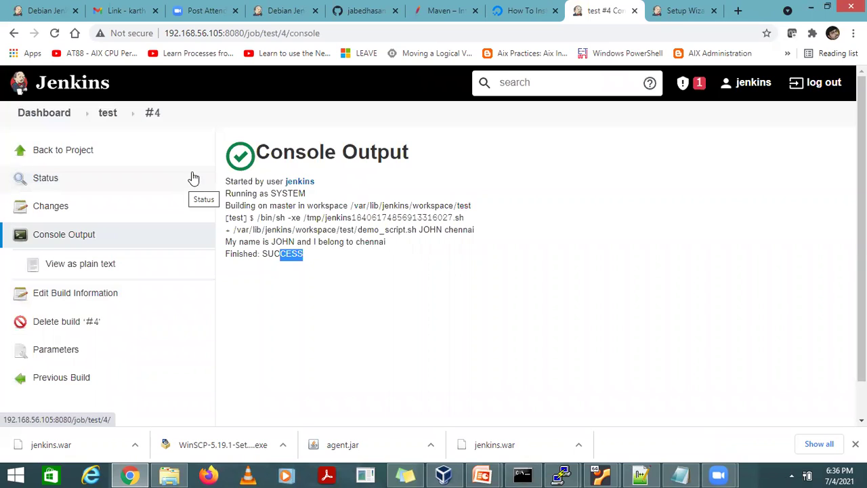
left_click(60, 152)
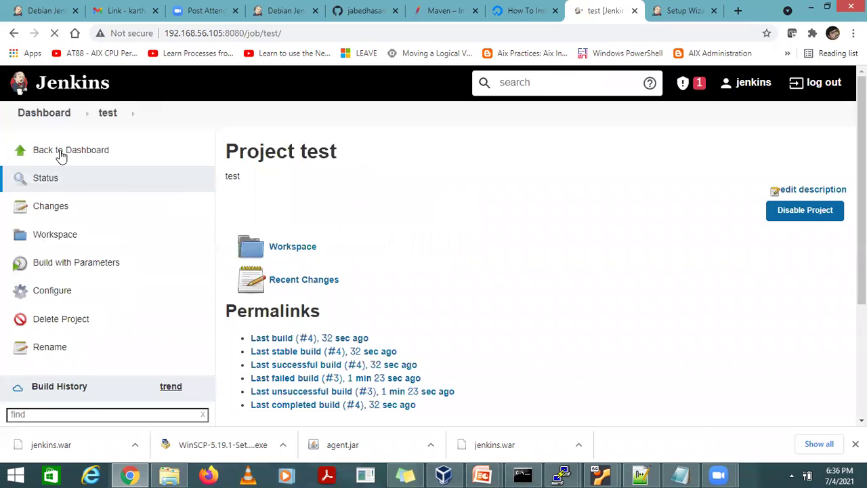
scroll(77, 204, "down", 1)
Step: In test's configuration, delete the CITY string parameter and add a Choice Parameter
left_click(73, 232)
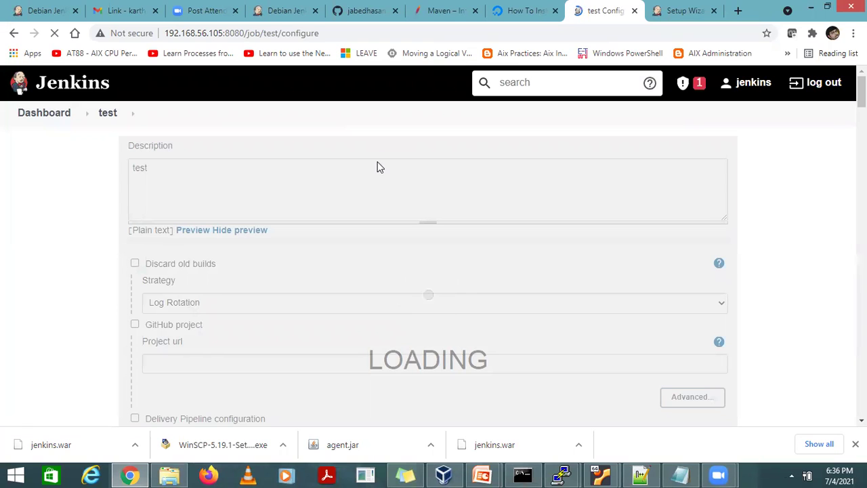
scroll(374, 285, "down", 3)
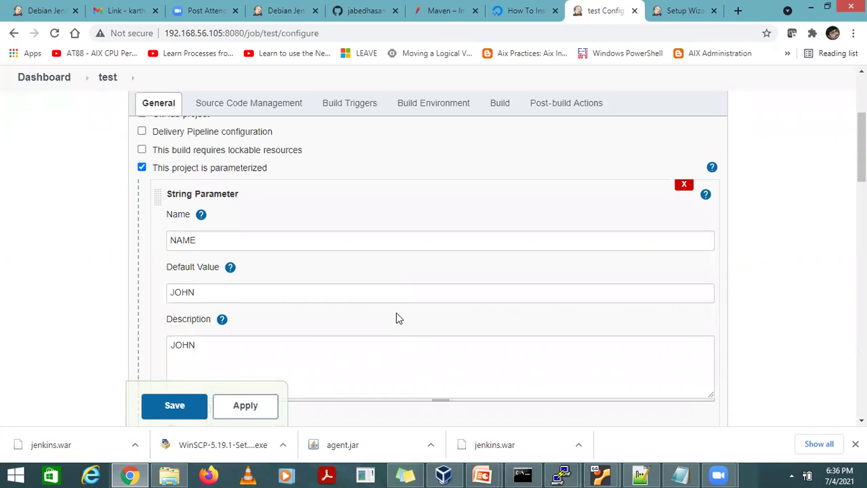
scroll(397, 310, "down", 1)
scroll(395, 292, "down", 2)
scroll(395, 294, "up", 1)
scroll(396, 295, "down", 2)
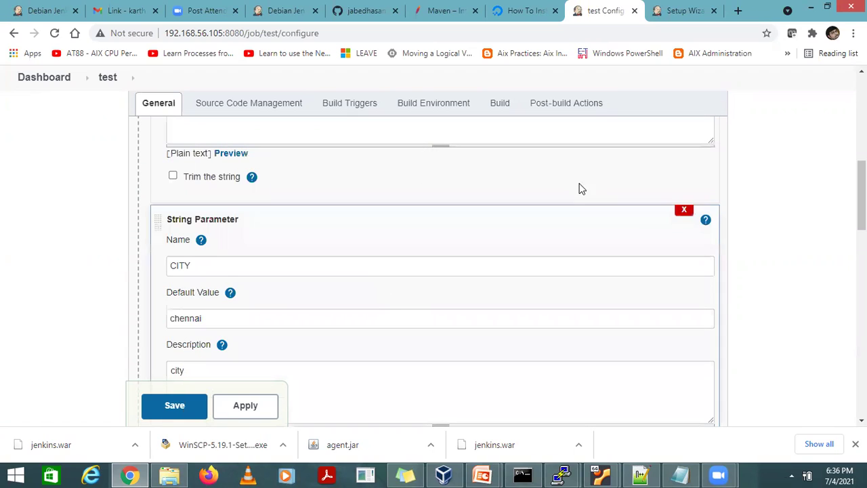
left_click(684, 211)
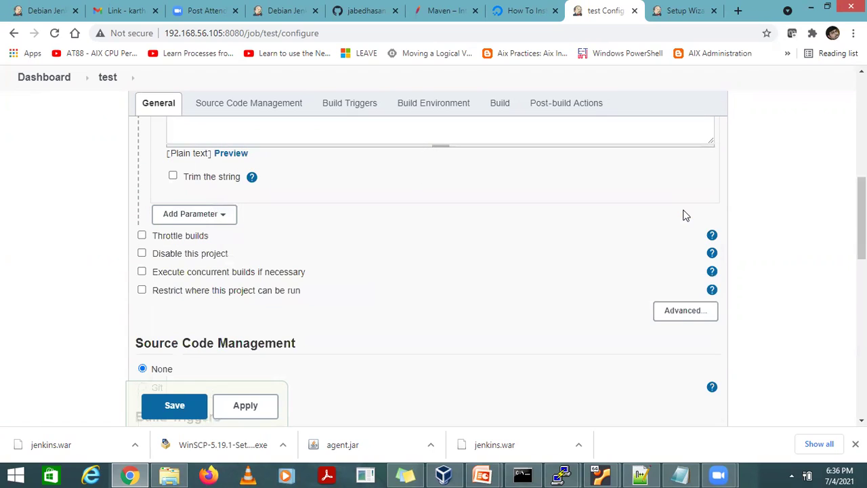
left_click(222, 214)
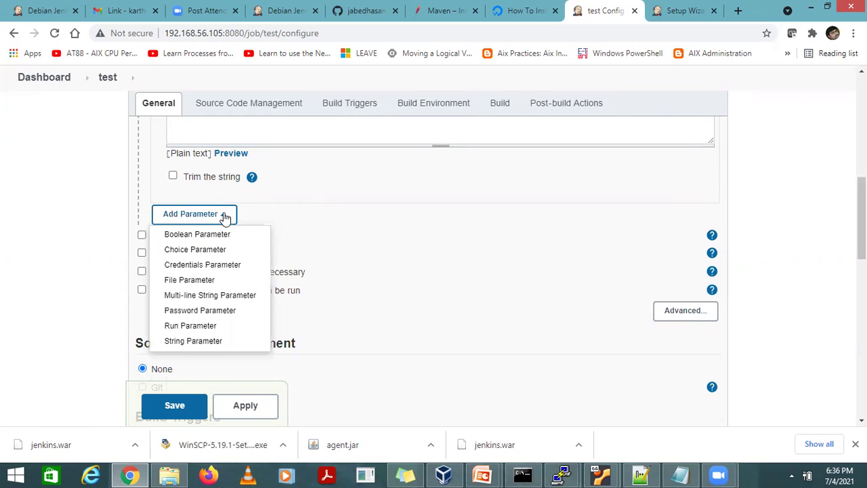
scroll(225, 217, "down", 1)
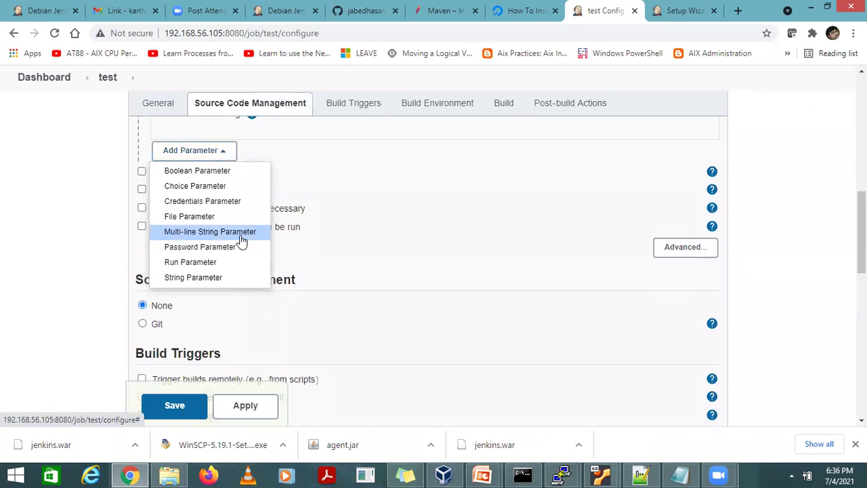
left_click(213, 187)
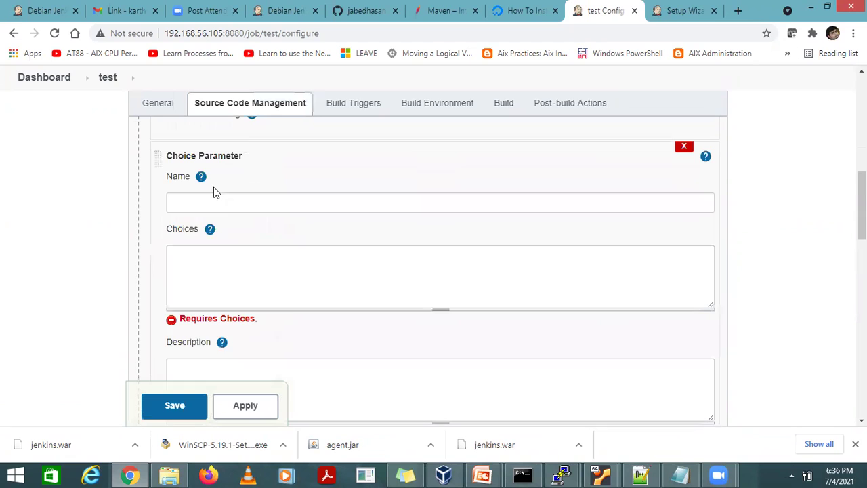
Step: Name the choice parameter CITY with choices chennai, bangalore and mysore, and save the job
left_click(238, 204)
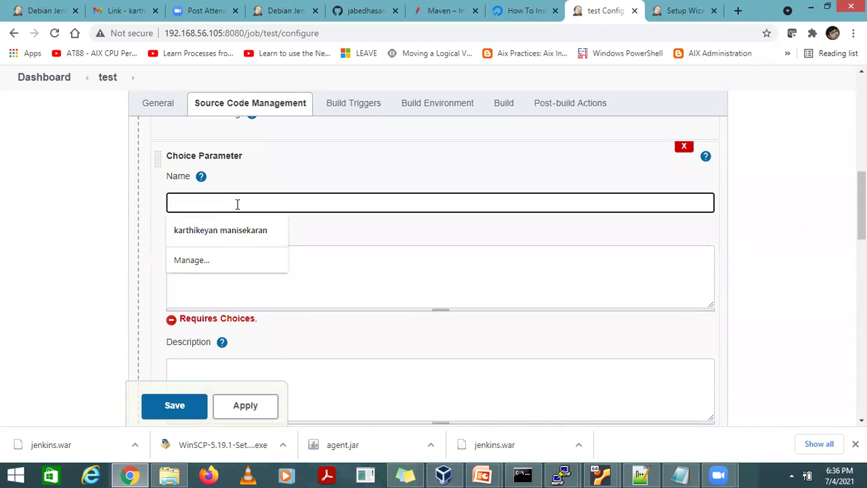
scroll(271, 235, "down", 2)
scroll(271, 233, "up", 2)
type("CITY")
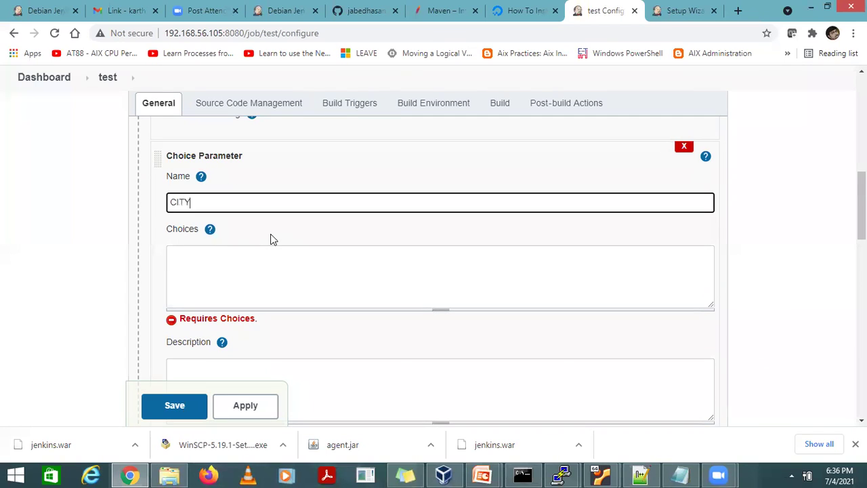
left_click(259, 254)
type("chennai")
key("Return")
type("bangalore")
key("Return")
type("mys")
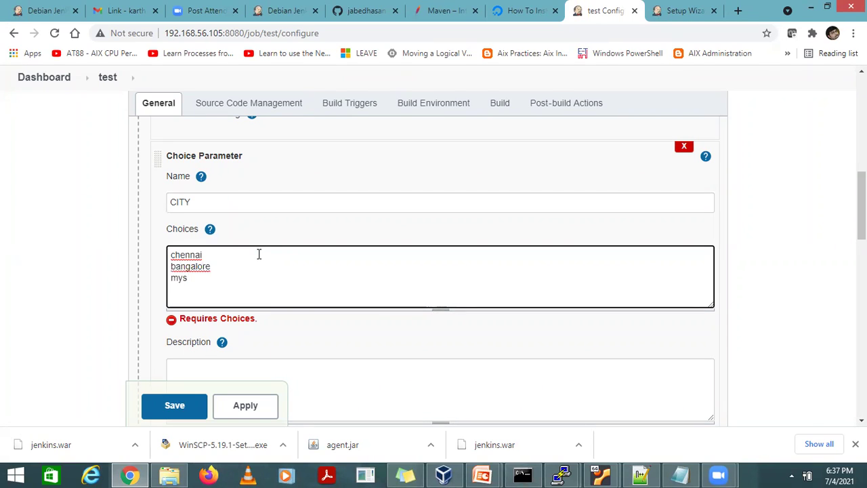
type("ore")
scroll(273, 244, "down", 2)
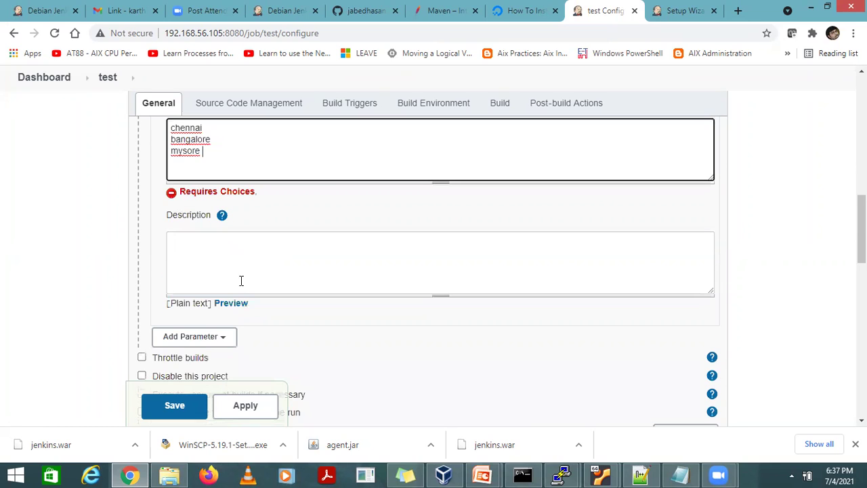
left_click(190, 410)
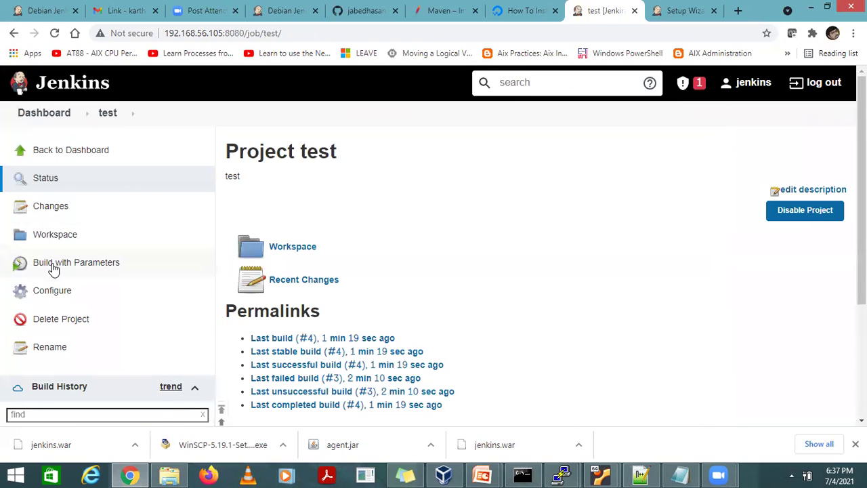
Step: Run build #5 of test with the default parameter values
left_click(50, 268)
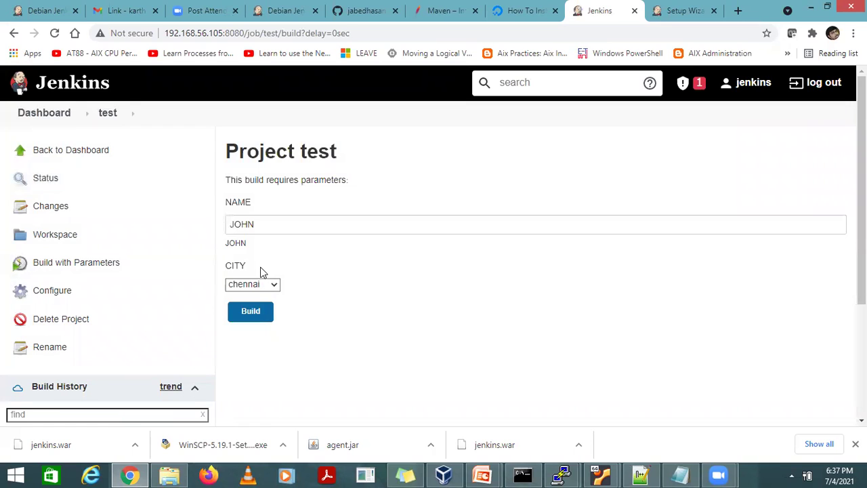
left_click(252, 313)
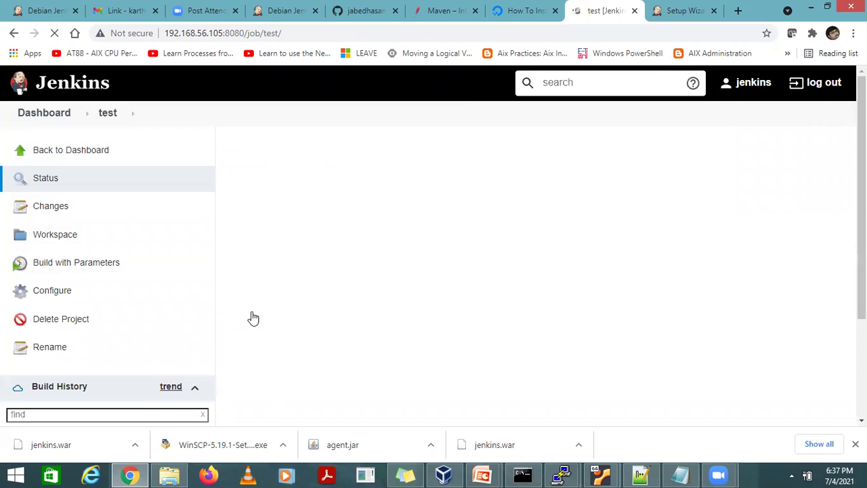
scroll(318, 310, "down", 3)
scroll(72, 252, "up", 3)
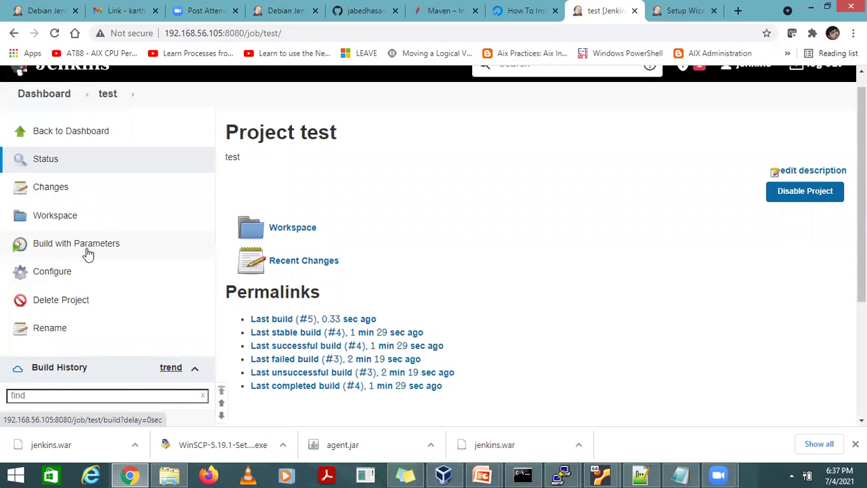
scroll(86, 251, "down", 3)
scroll(114, 283, "up", 2)
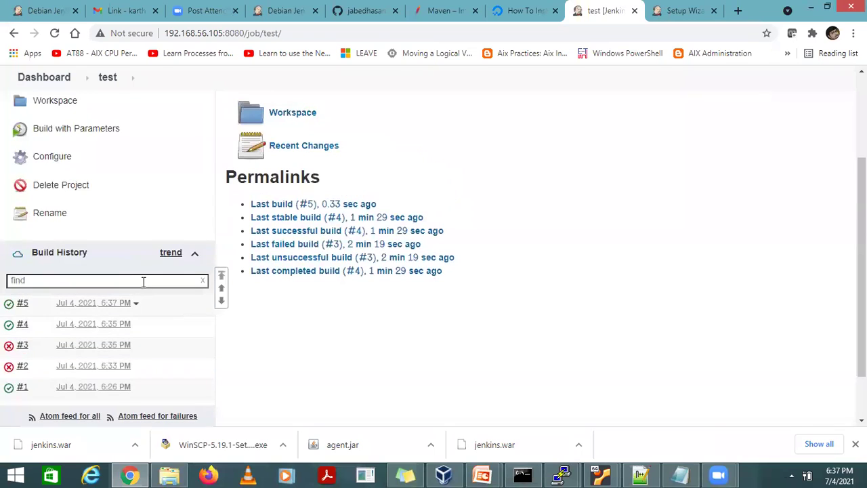
Step: Run build #6 with CITY set to bangalore
left_click(101, 131)
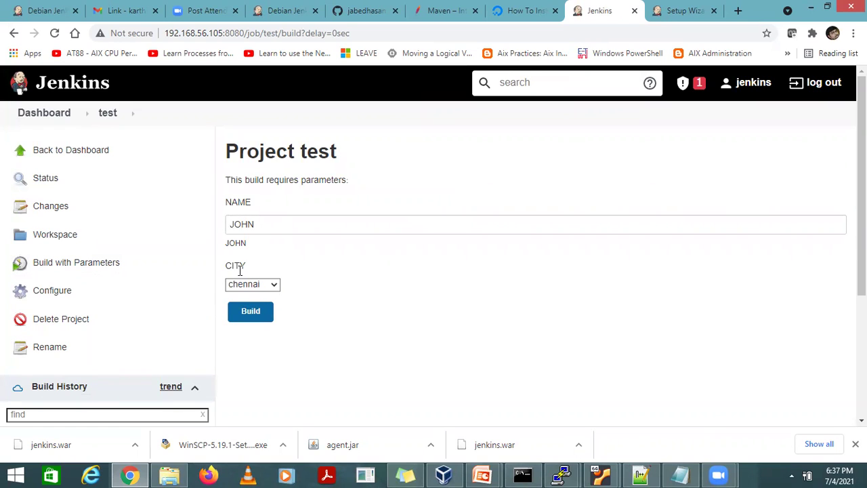
left_click(275, 285)
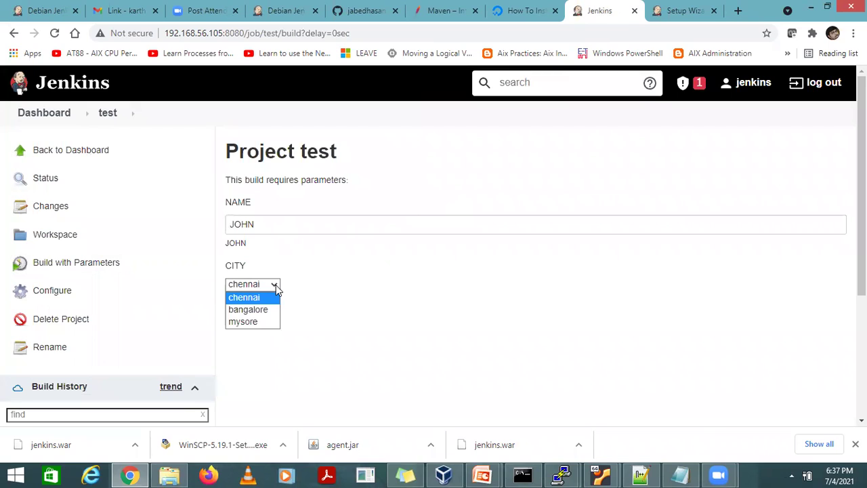
left_click(249, 309)
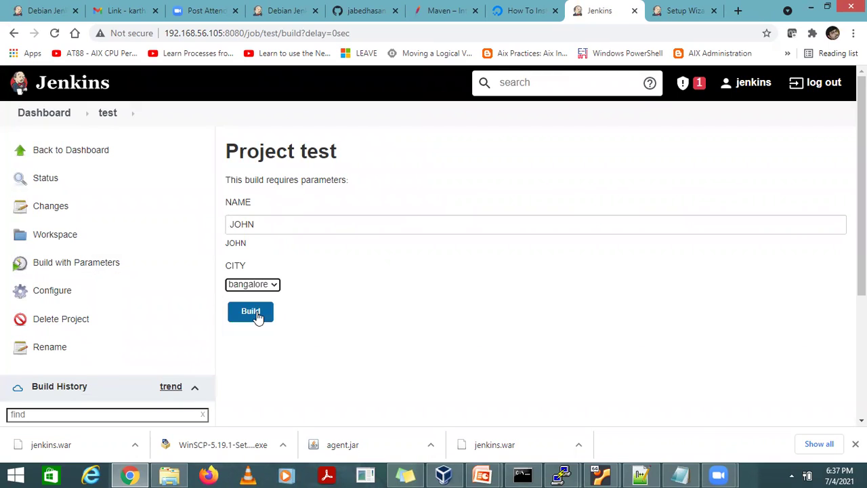
left_click(257, 316)
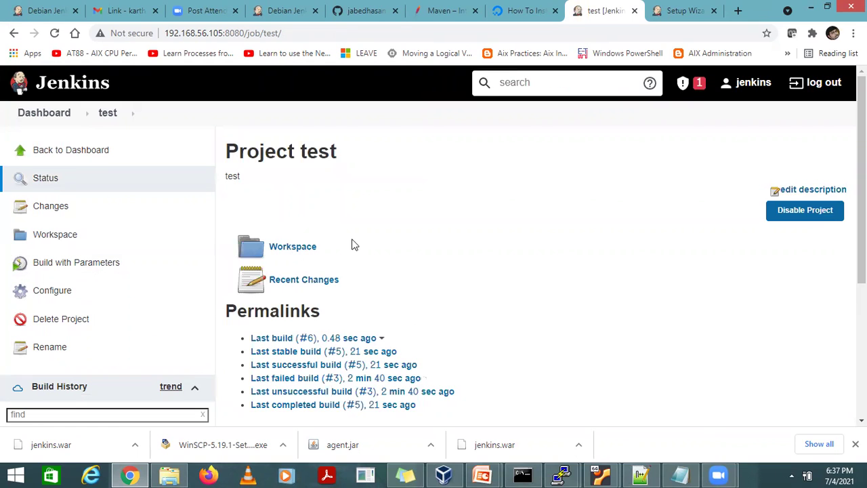
scroll(370, 283, "down", 2)
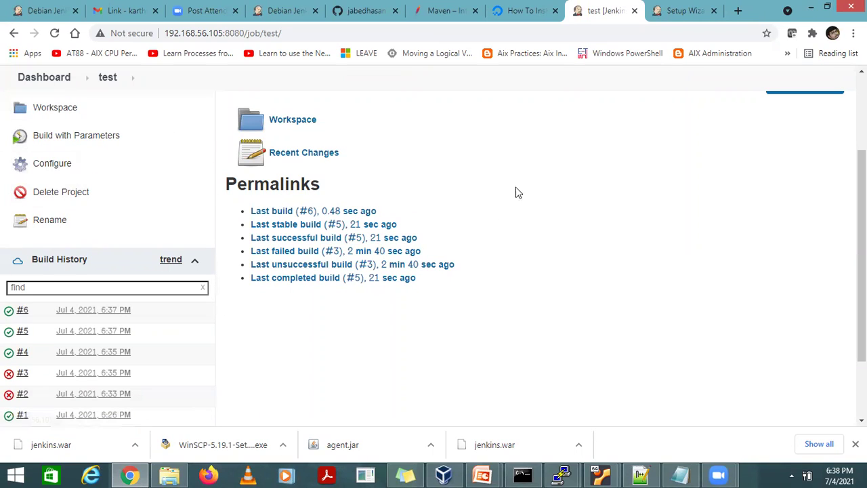
scroll(547, 184, "up", 2)
scroll(546, 185, "down", 3)
scroll(544, 184, "up", 3)
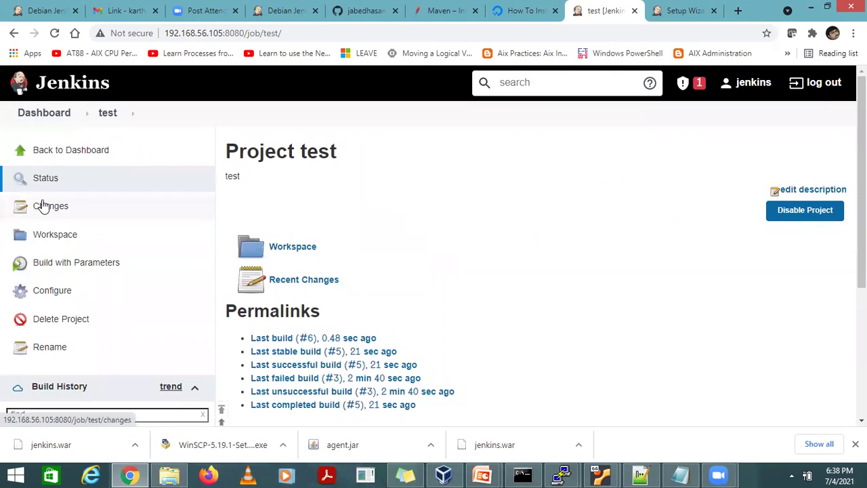
left_click(50, 115)
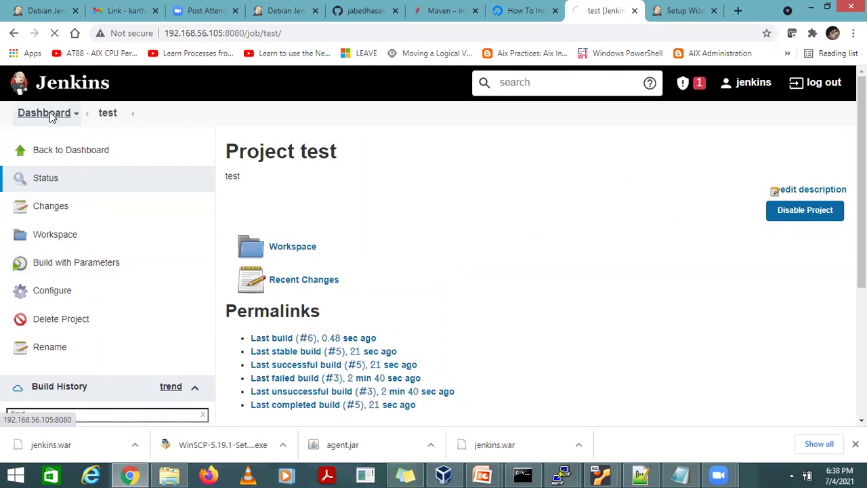
scroll(467, 230, "down", 3)
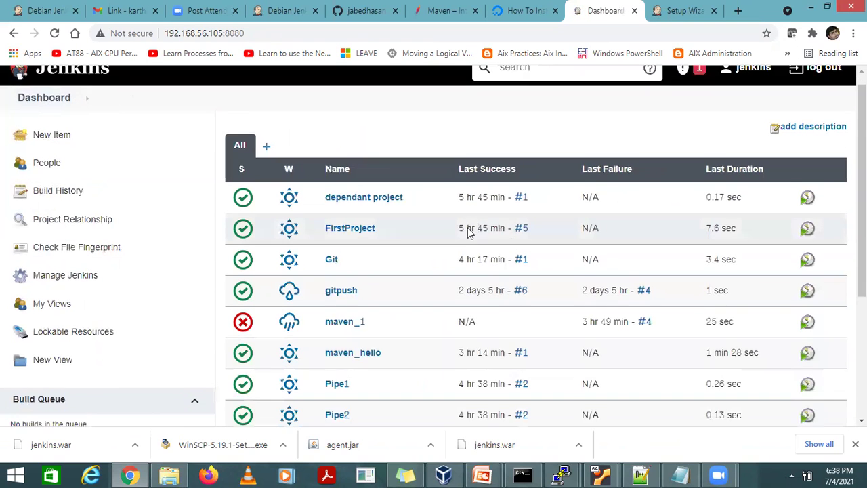
scroll(61, 155, "up", 5)
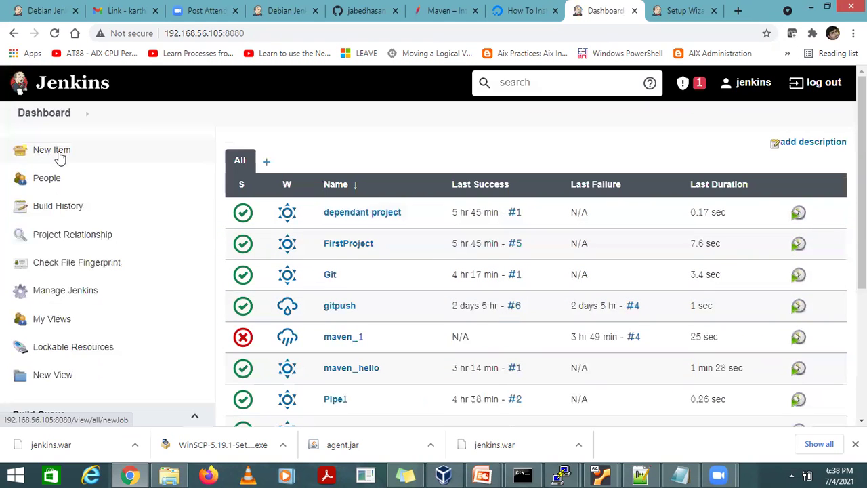
scroll(374, 368, "down", 3)
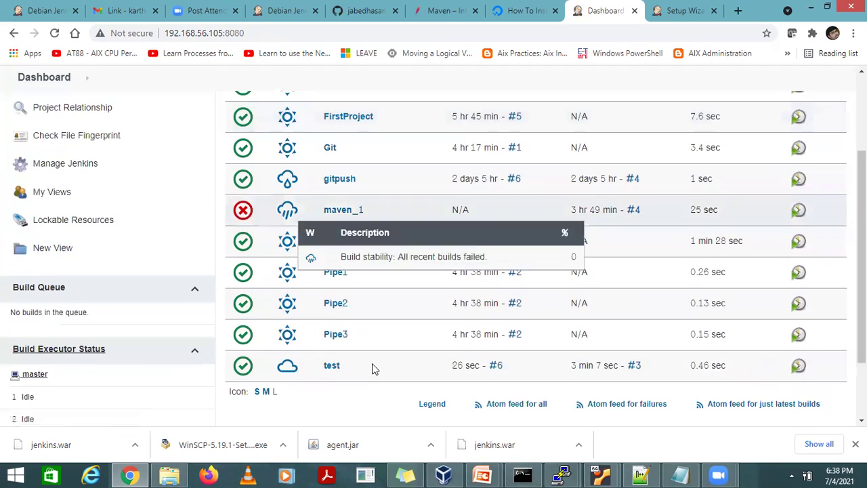
left_click(332, 366)
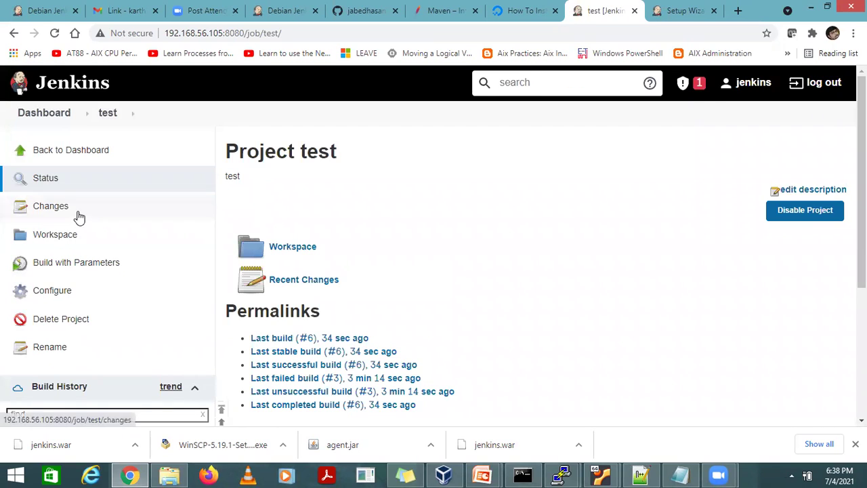
left_click(72, 290)
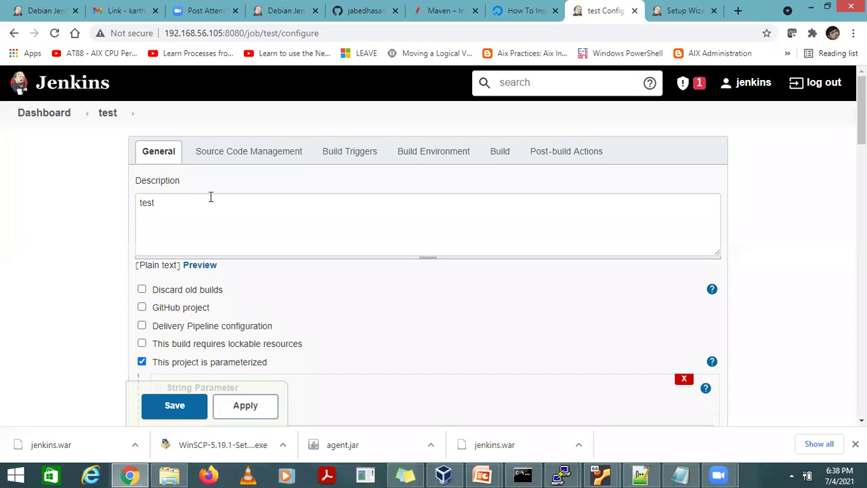
left_click(28, 118)
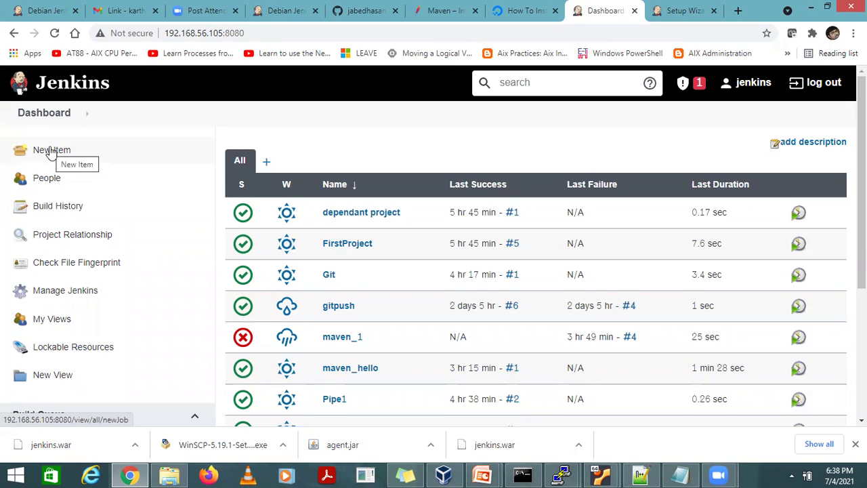
scroll(45, 156, "down", 5)
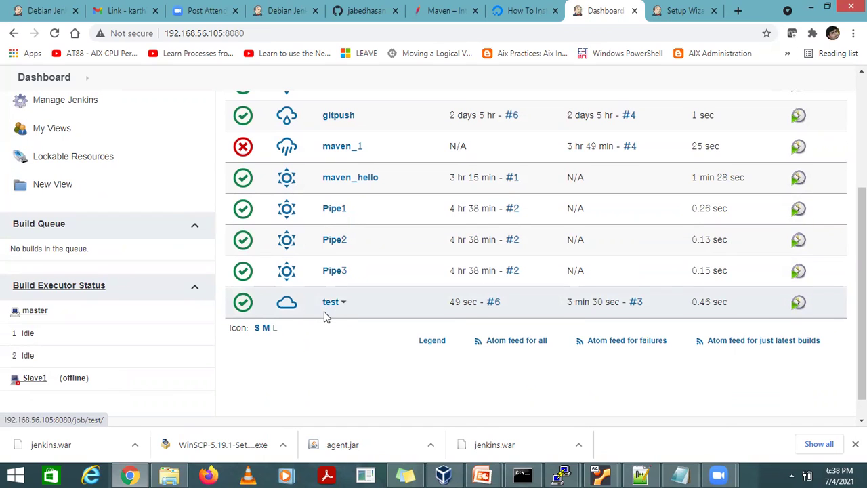
left_click(328, 303)
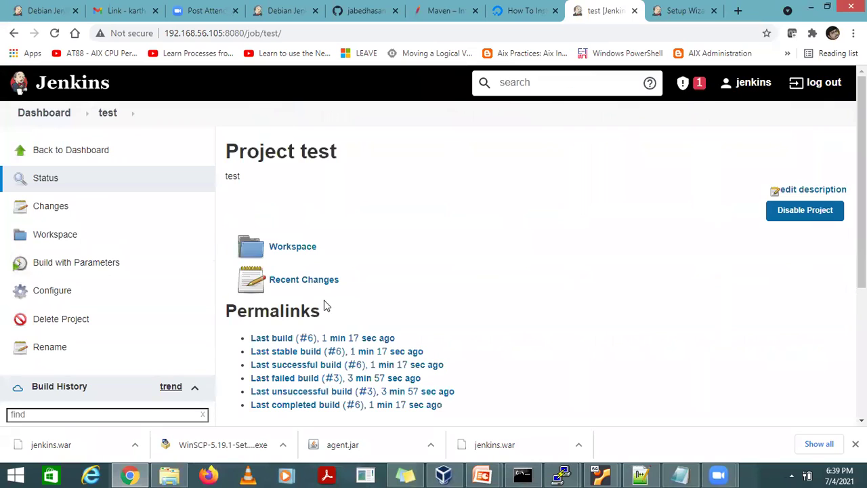
left_click(60, 291)
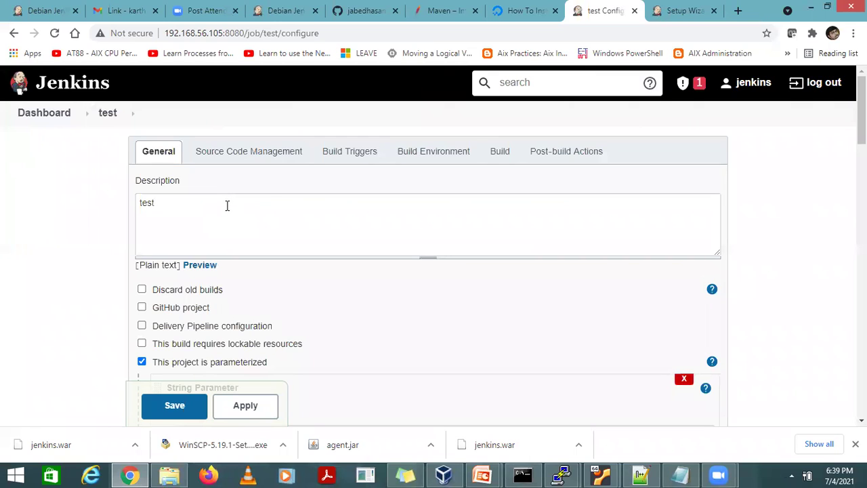
Step: Look over test's NAME and CITY parameters and Execute shell step, then go to the Dashboard
scroll(227, 206, "down", 3)
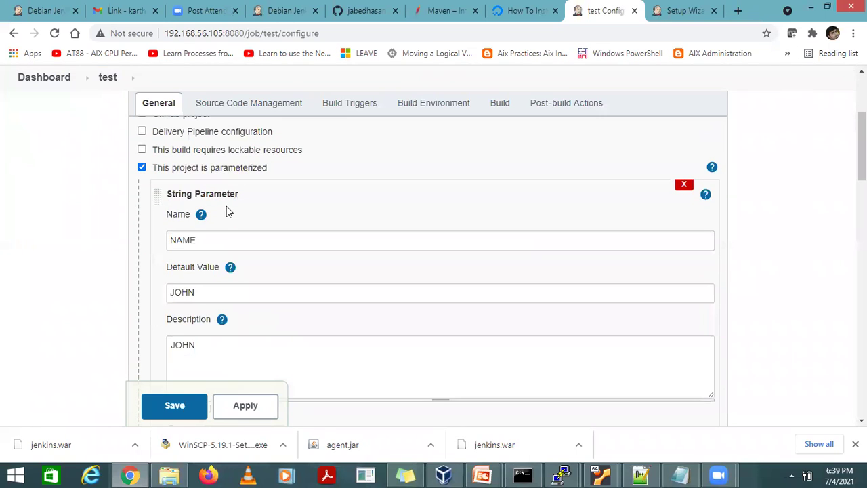
scroll(228, 209, "up", 3)
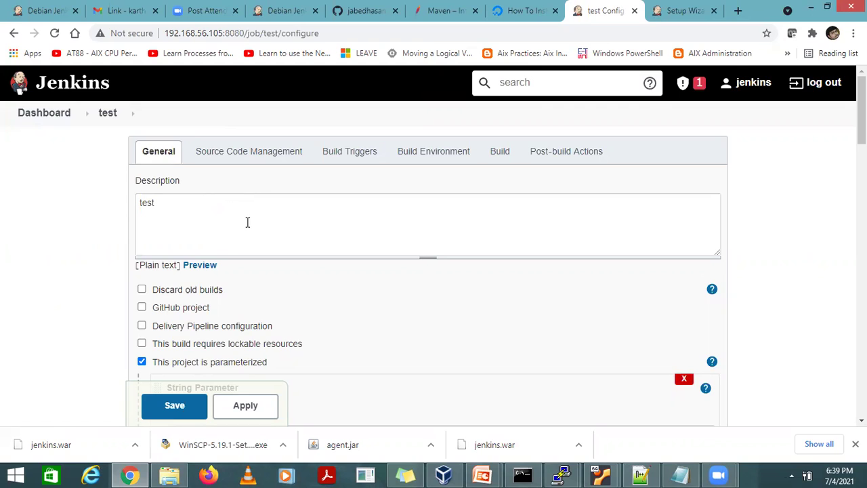
scroll(246, 223, "down", 3)
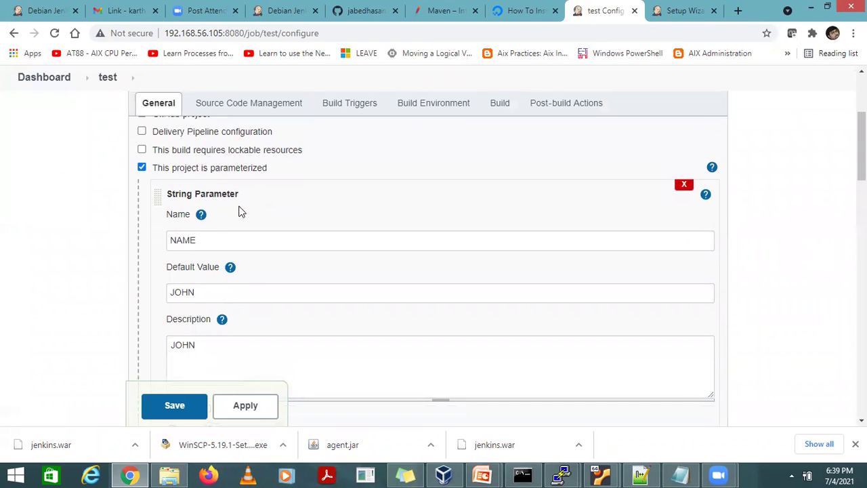
scroll(193, 234, "down", 4)
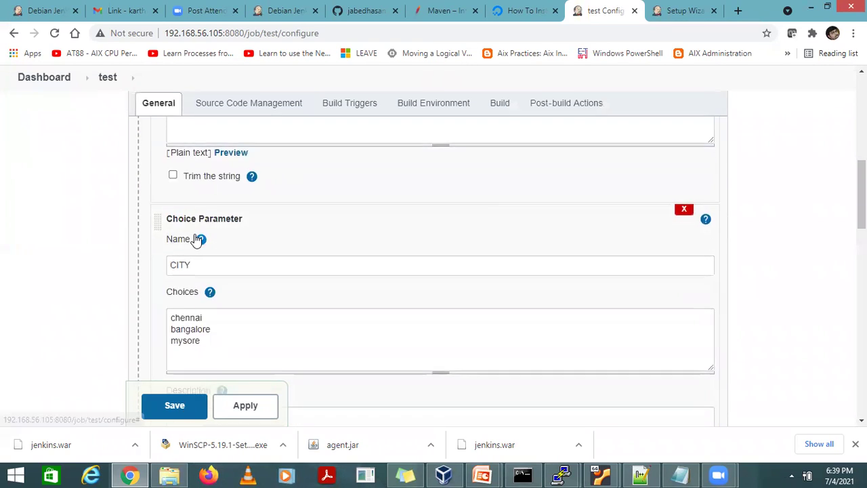
scroll(197, 239, "down", 10)
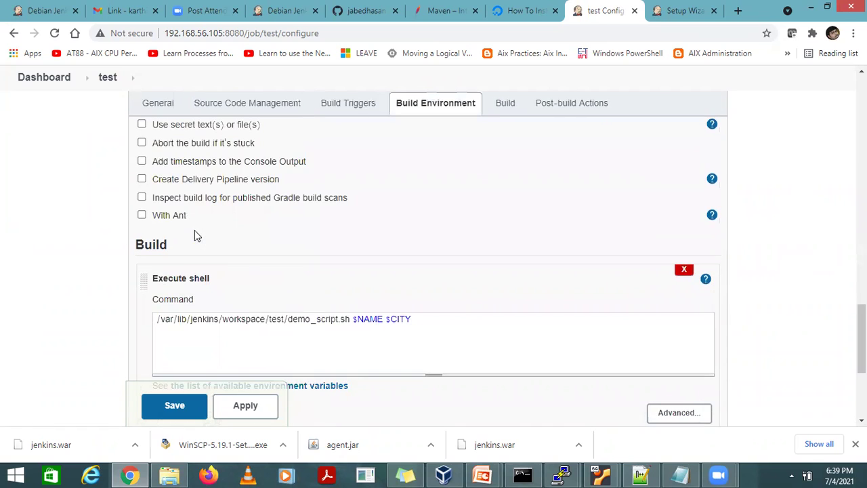
scroll(195, 235, "down", 1)
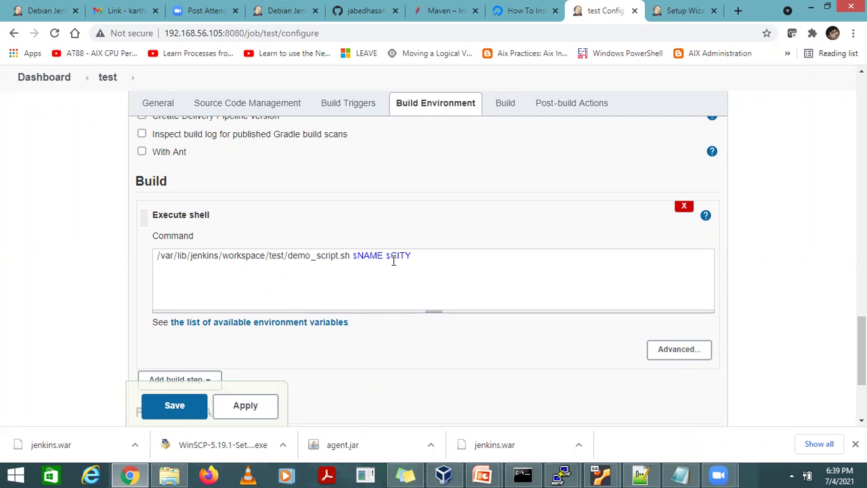
scroll(248, 225, "up", 8)
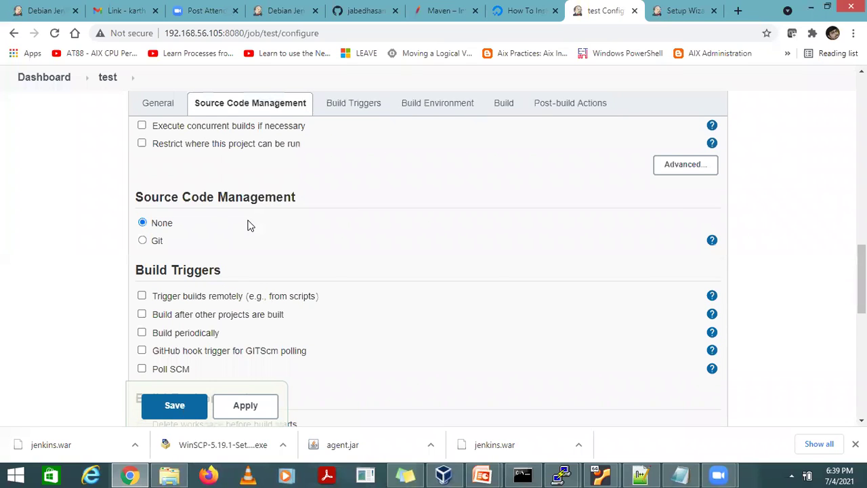
scroll(72, 173, "up", 10)
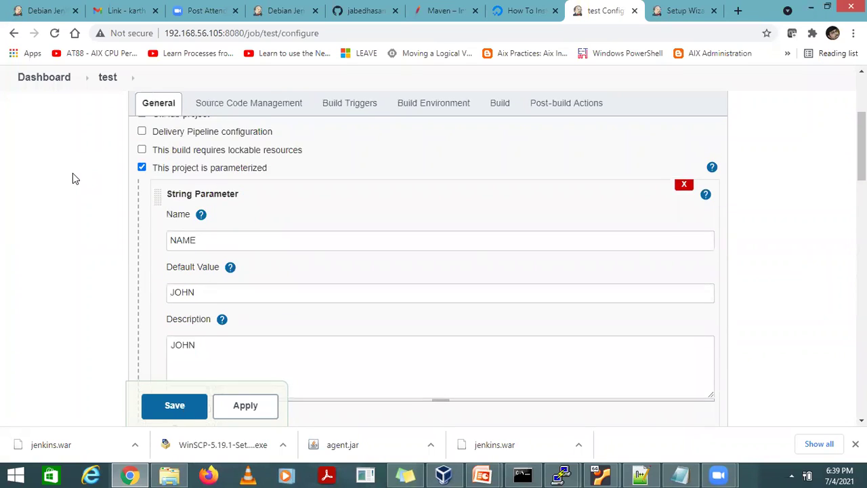
left_click(23, 113)
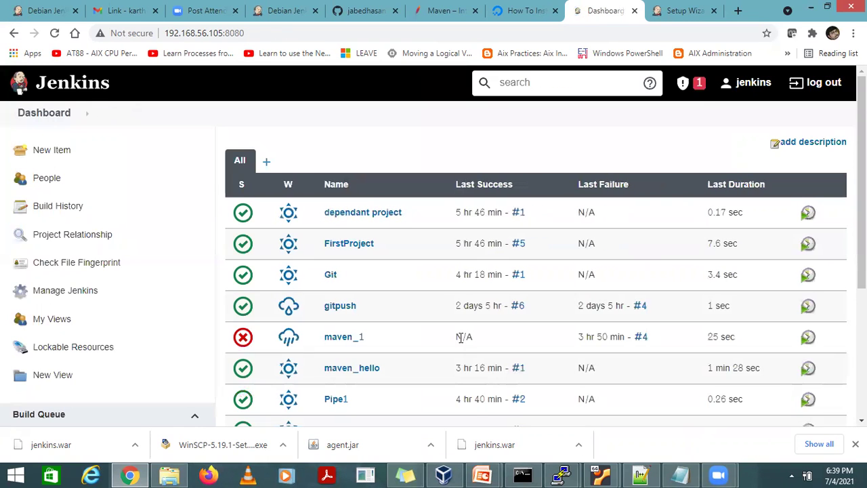
scroll(458, 336, "down", 2)
scroll(459, 332, "up", 2)
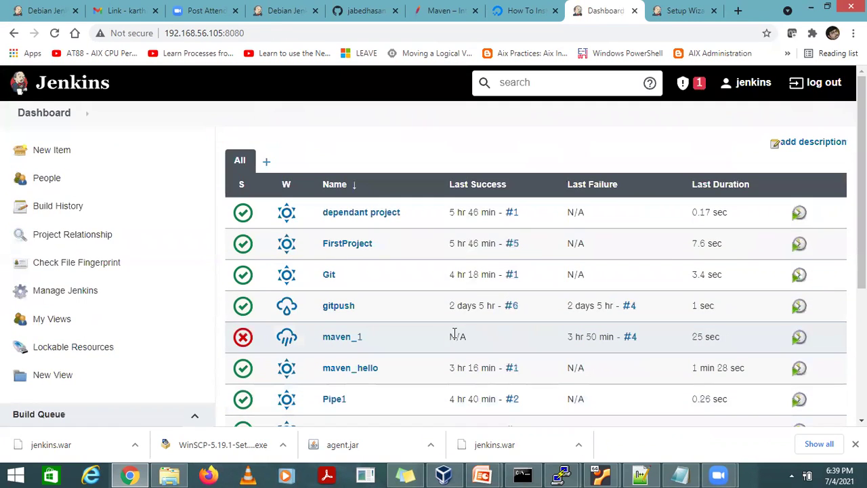
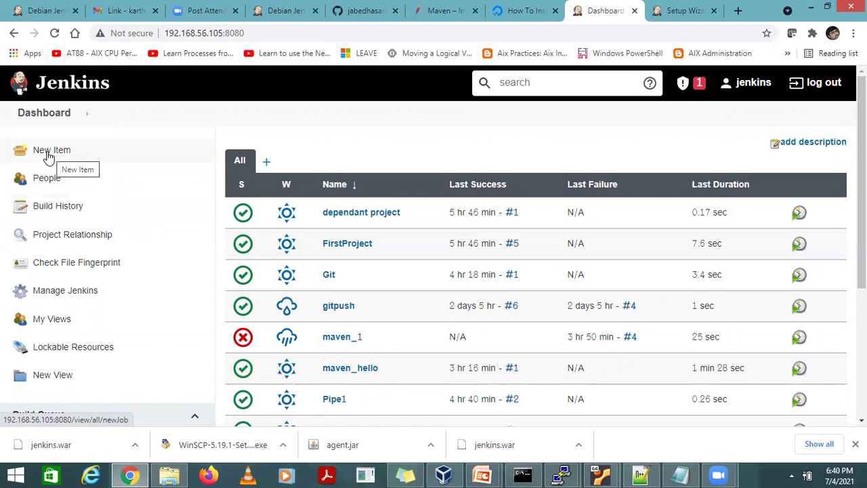
Step: Start a New Item named 'java' and choose Freestyle project as its type
left_click(52, 153)
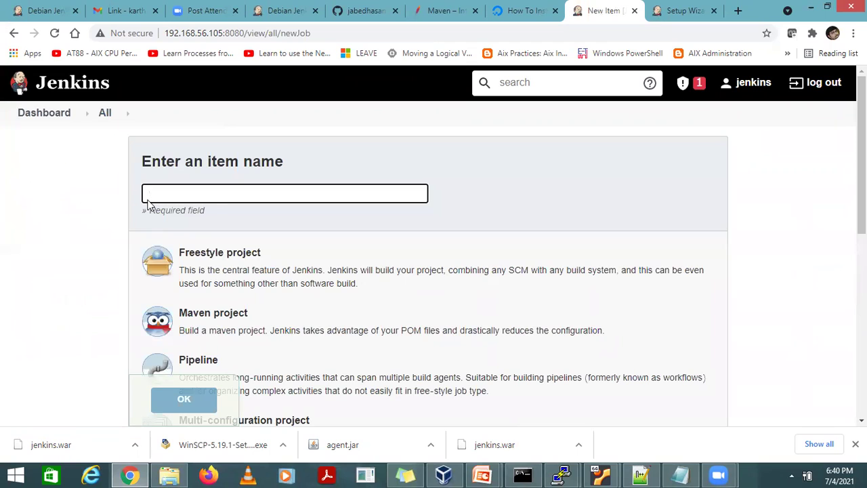
scroll(220, 261, "down", 1)
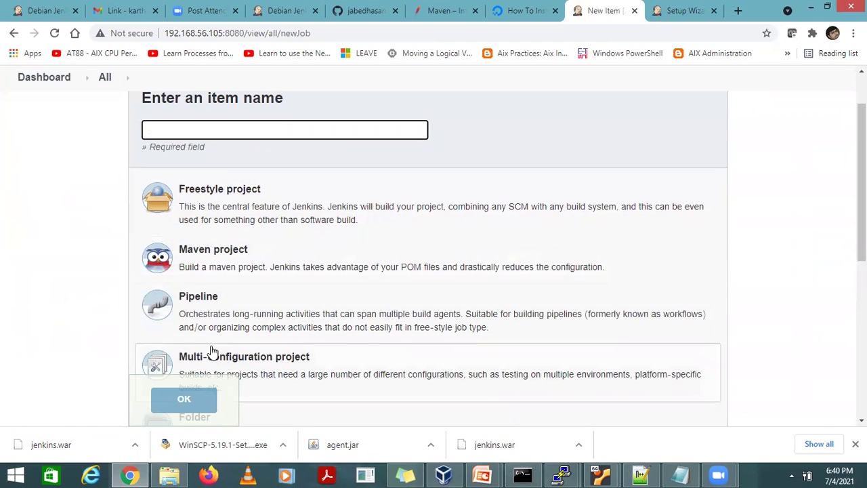
scroll(224, 310, "down", 1)
scroll(230, 301, "up", 1)
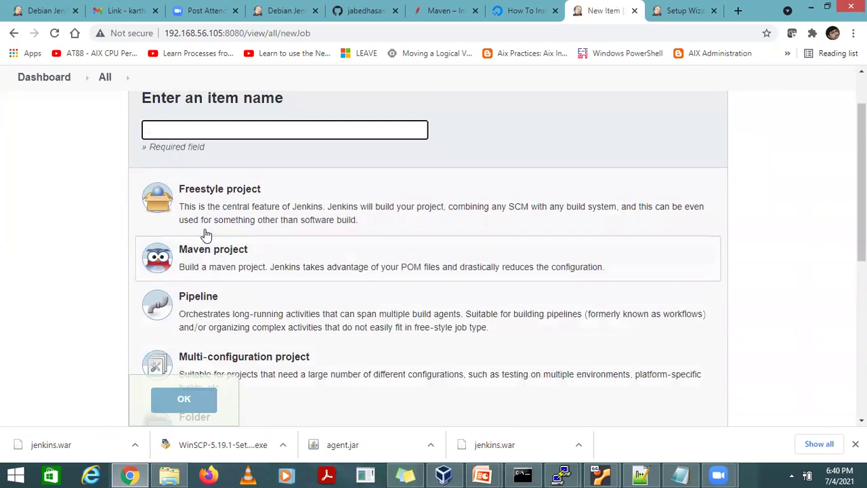
scroll(206, 217, "down", 3)
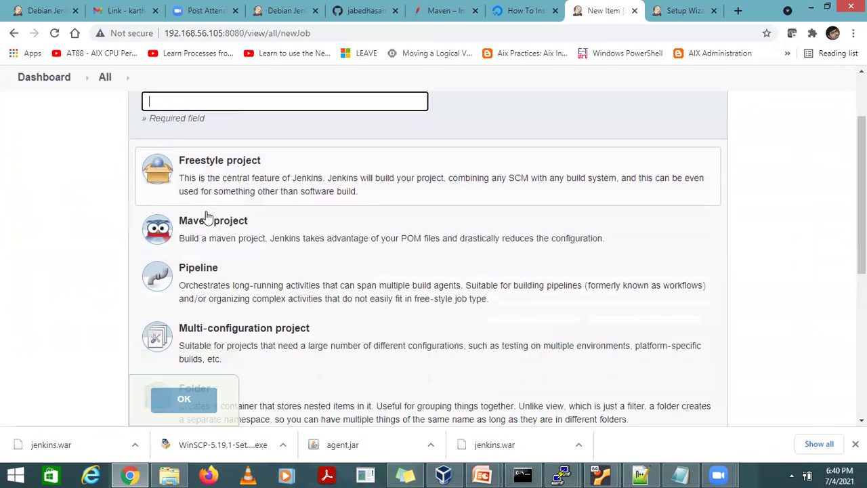
scroll(210, 180, "up", 2)
scroll(183, 170, "up", 1)
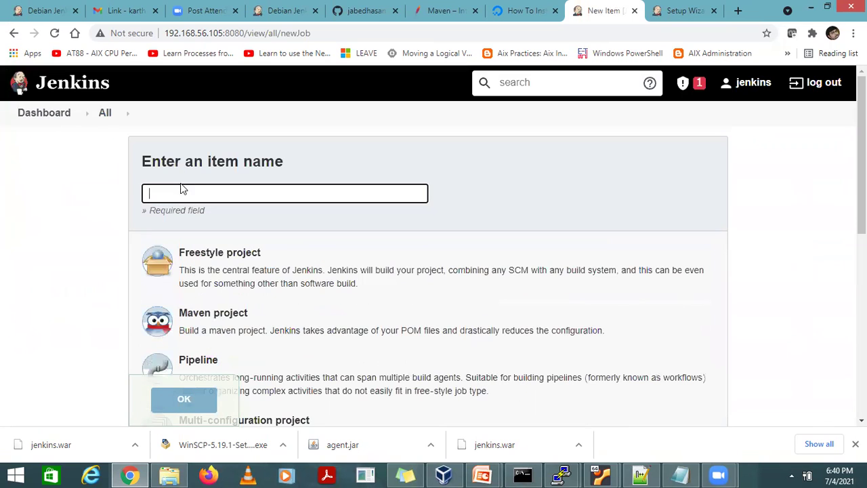
key("BackSpace")
type("java")
left_click(231, 253)
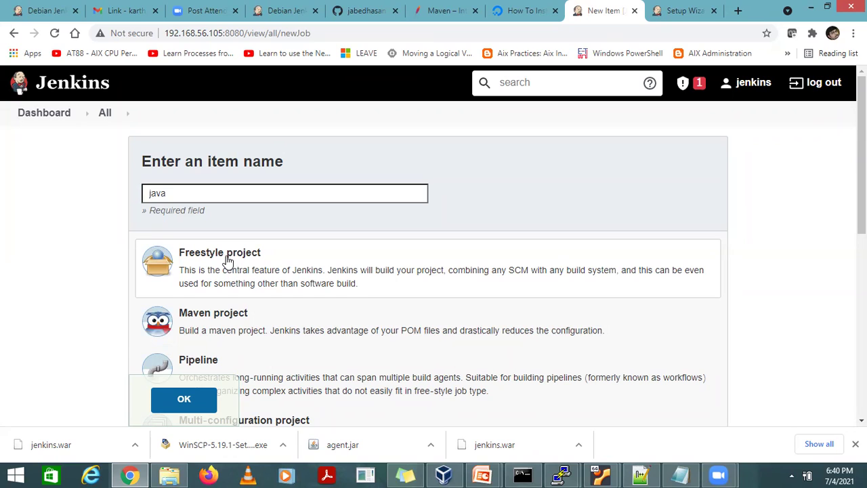
Step: Create the 'java' Freestyle job and scroll its configure page to Source Code Management
left_click(185, 400)
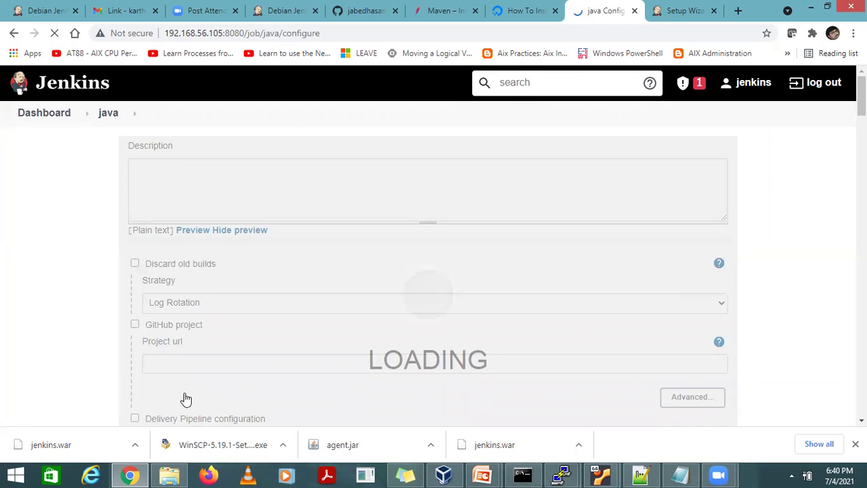
scroll(238, 262, "down", 3)
scroll(239, 261, "up", 3)
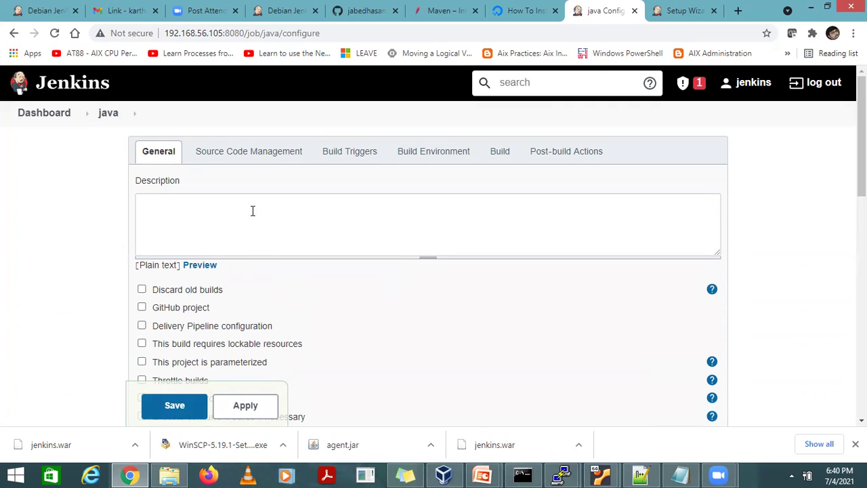
scroll(238, 208, "down", 3)
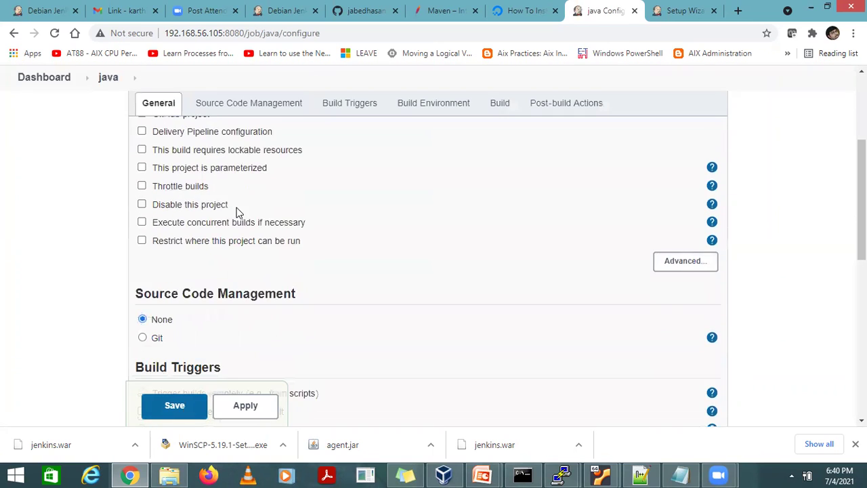
scroll(236, 213, "down", 1)
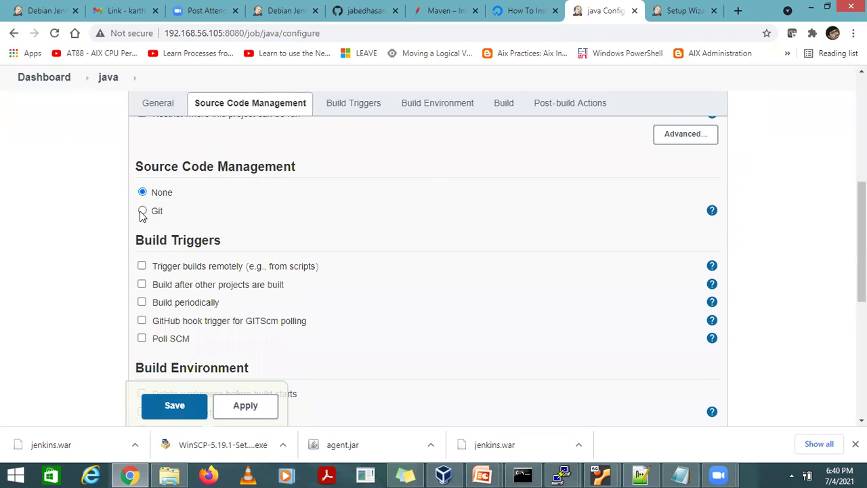
left_click(564, 474)
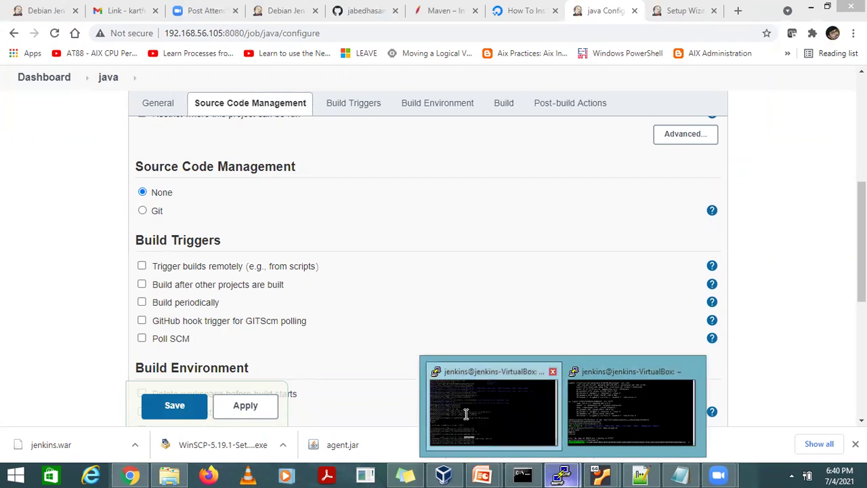
Step: In PuTTY, go up to the Jenkins workspace folder and list its project folders
left_click(464, 414)
type("cd ..")
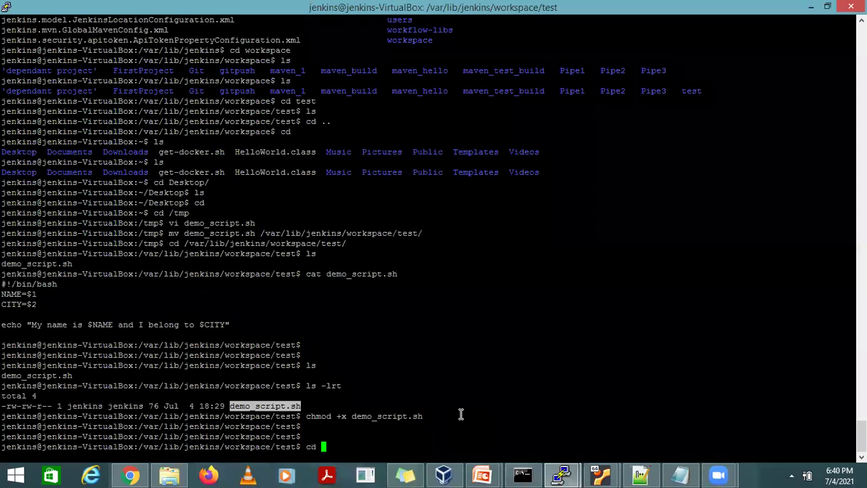
key("Return")
type("ls")
key("Return")
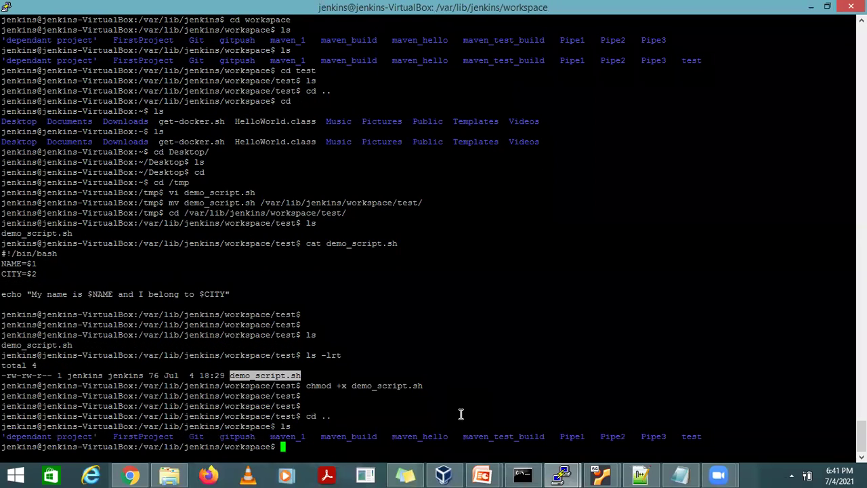
double_click(232, 426)
Step: Change into the FirstProject folder and list its files
type("cd ")
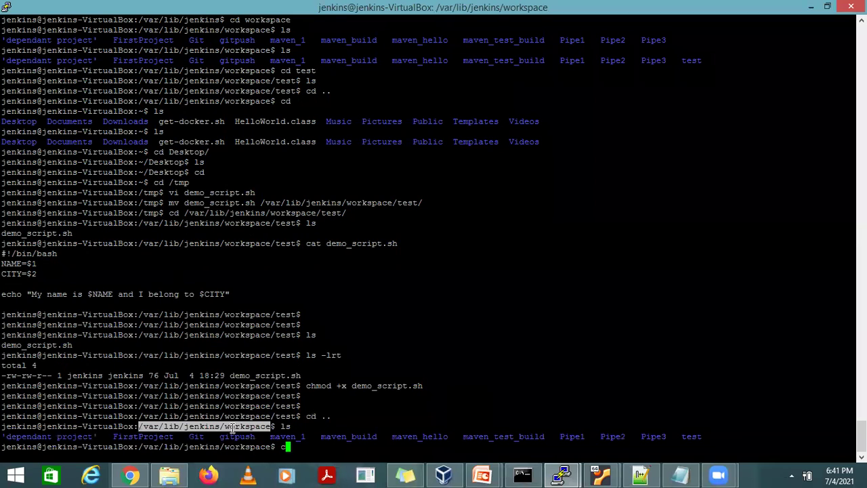
type("F")
double_click(159, 437)
key("ctrl+c")
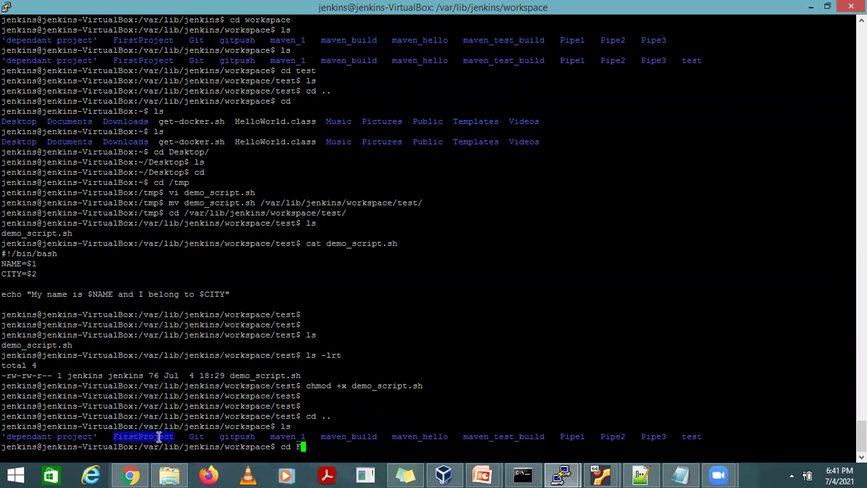
key("BackSpace")
right_click(424, 347)
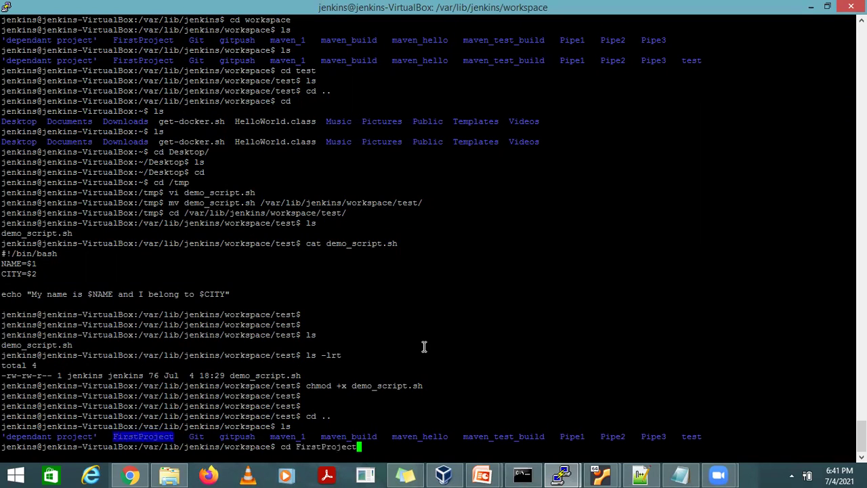
key("Return")
type("ls")
key("Return")
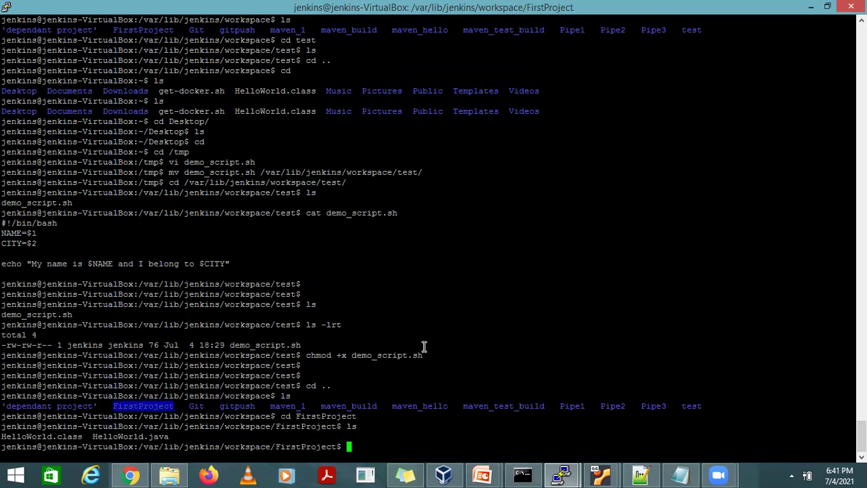
Step: Print the HelloWorld.java source with cat
double_click(147, 436)
key("ctrl+c")
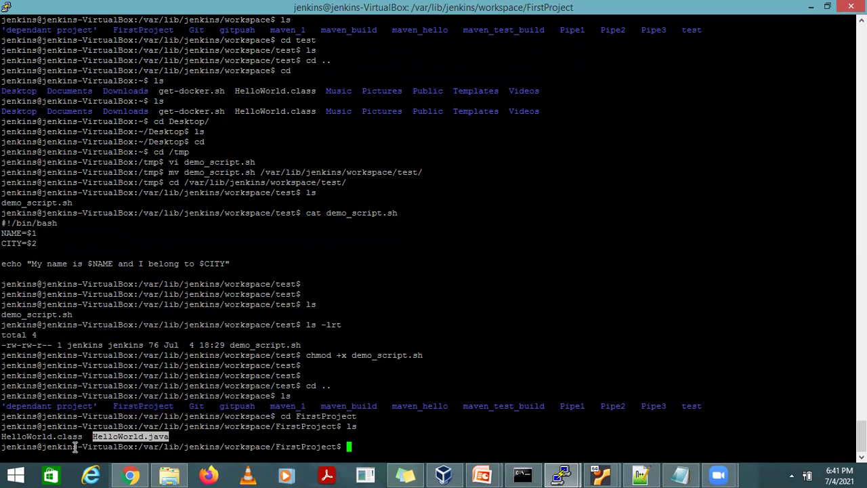
double_click(46, 435)
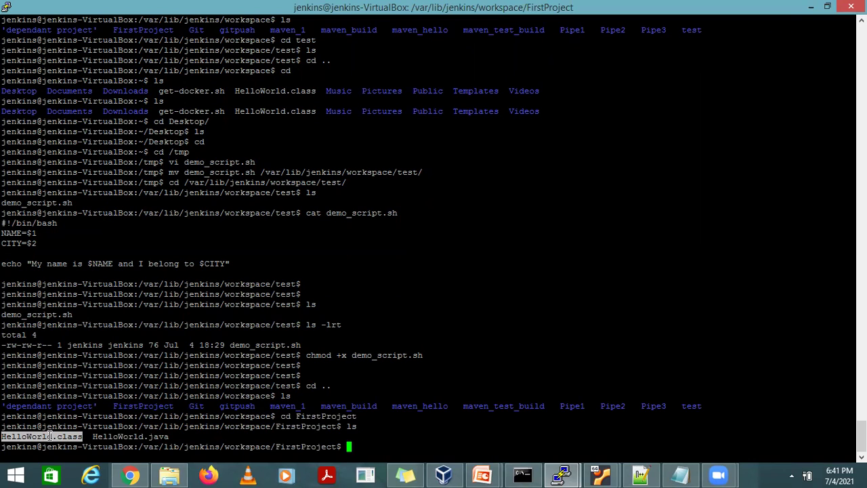
type("cat")
double_click(116, 436)
right_click(117, 435)
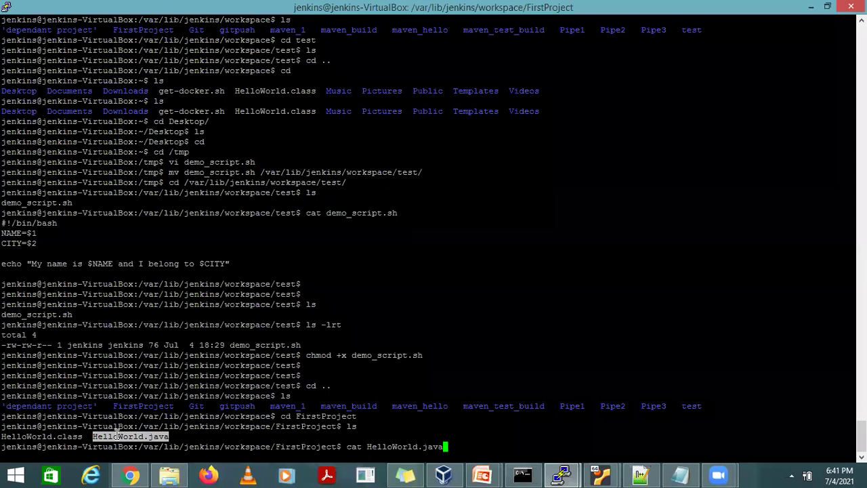
key("Return")
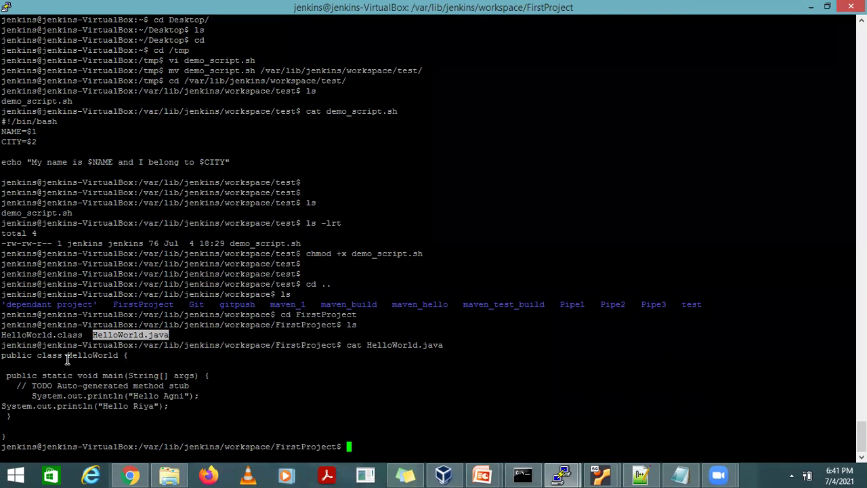
double_click(42, 334)
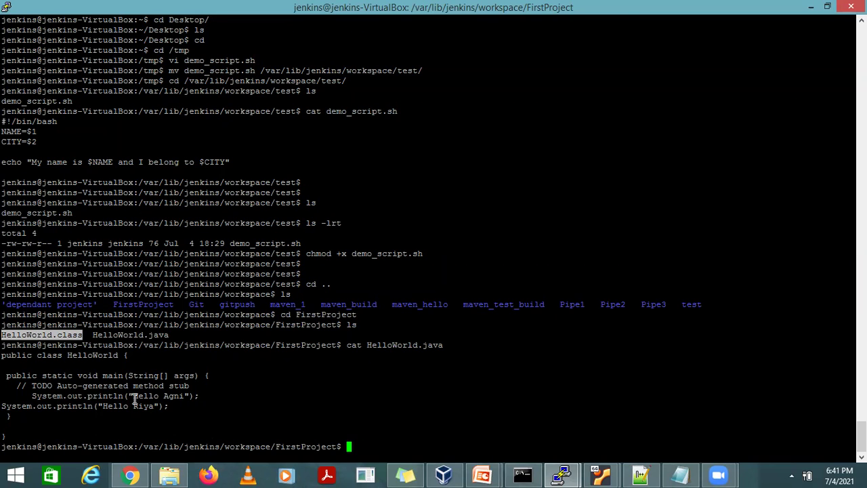
Step: Return to the Jenkins dashboard and open FirstProject's configuration page
left_click(131, 474)
scroll(345, 305, "down", 4)
scroll(236, 248, "up", 10)
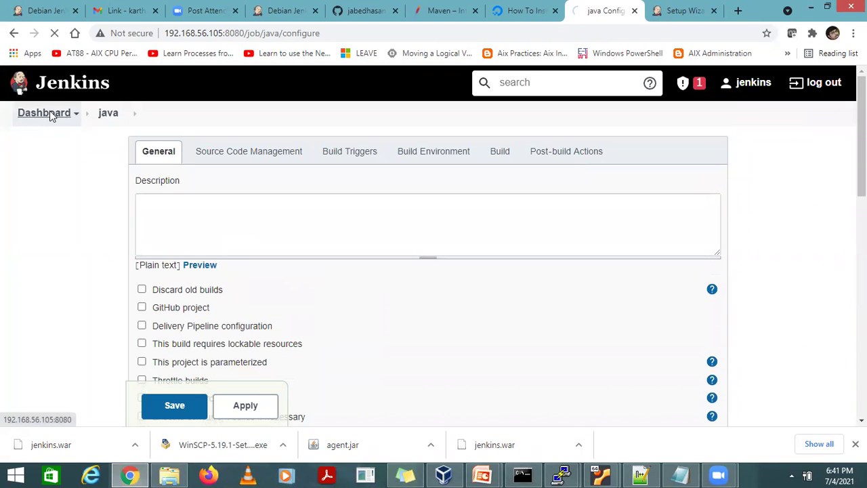
left_click(49, 112)
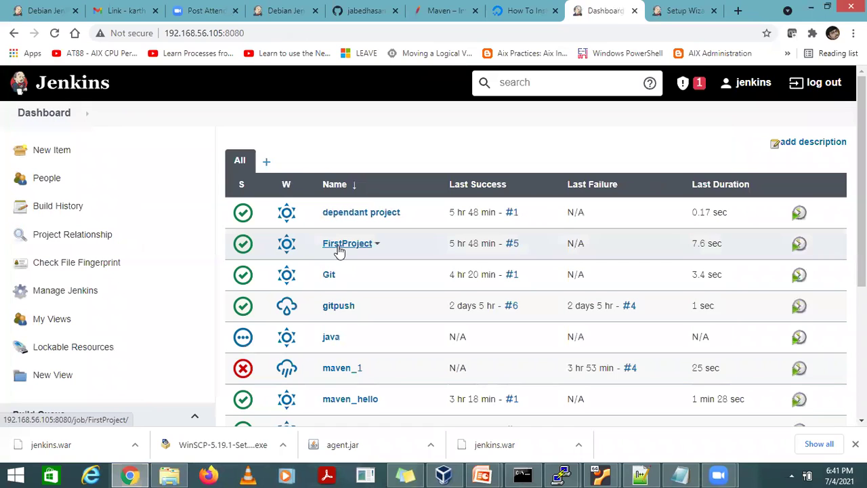
left_click(338, 248)
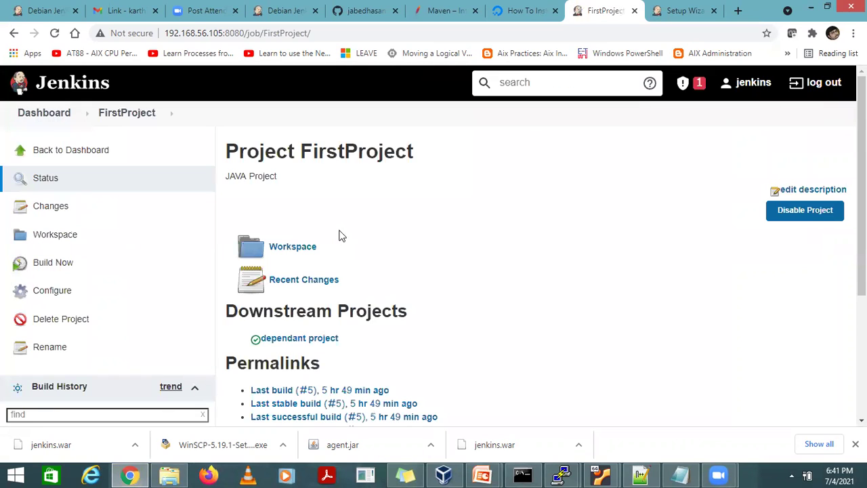
left_click(61, 293)
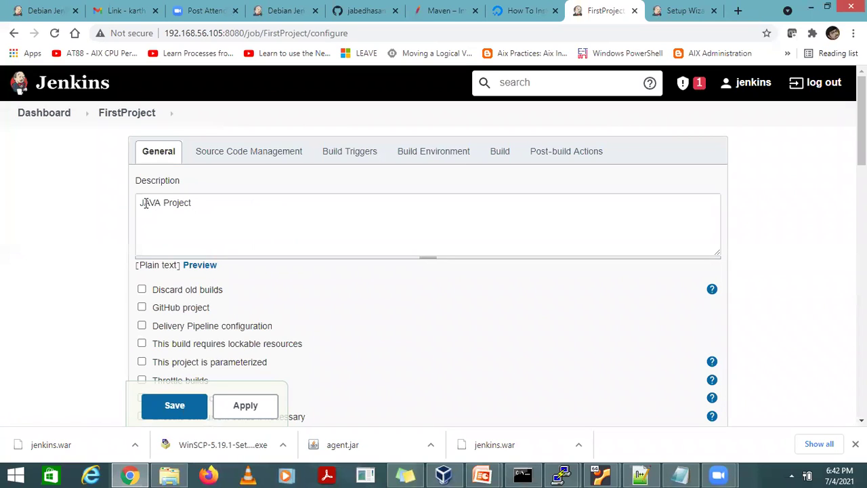
Step: Review the 'JAVA Project' description and Source Code Management set to None
left_click_drag(141, 203, 199, 212)
left_click(277, 221)
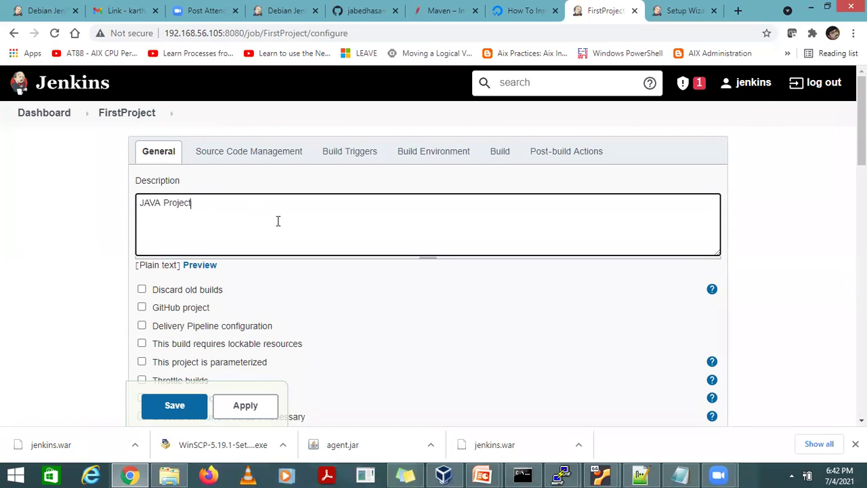
scroll(278, 221, "down", 6)
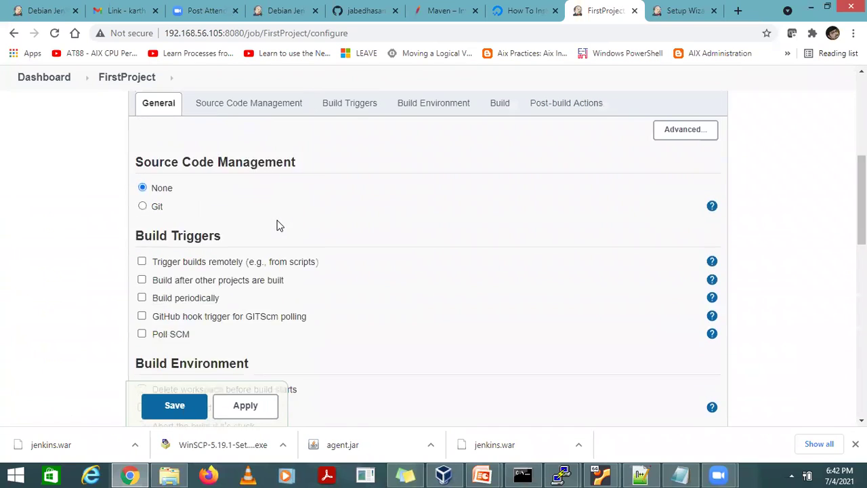
scroll(278, 223, "up", 1)
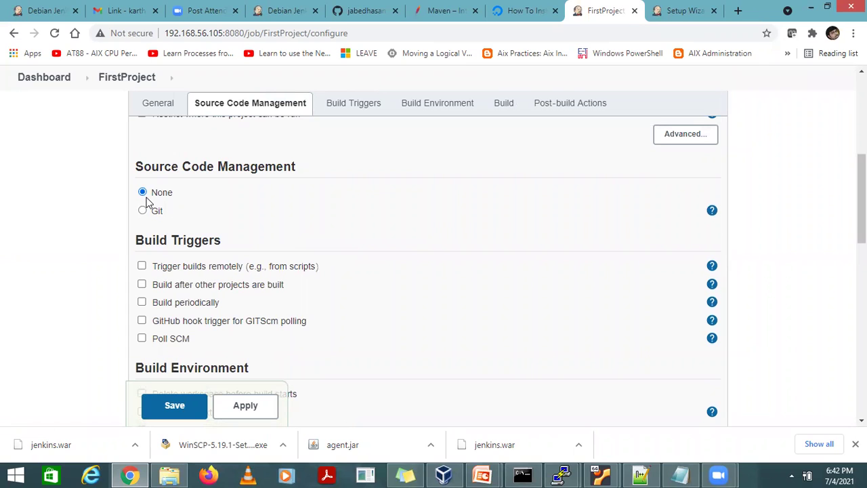
Step: Highlight the /var/lib/jenkins/workspace/FirstProject path in PuTTY, then minimise the terminal
mouse_move(562, 475)
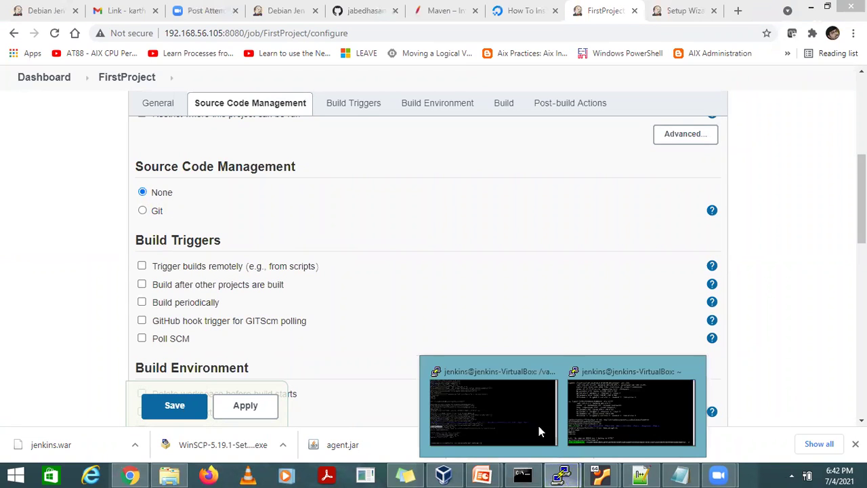
left_click(503, 411)
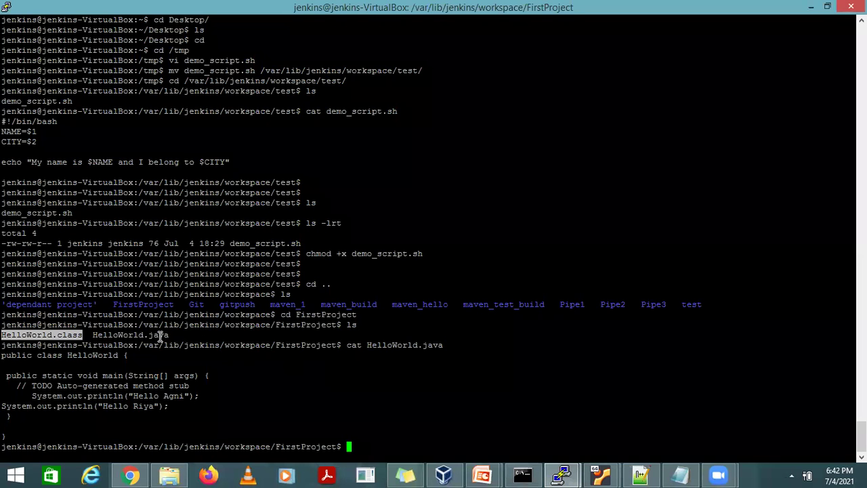
left_click_drag(143, 344, 275, 345)
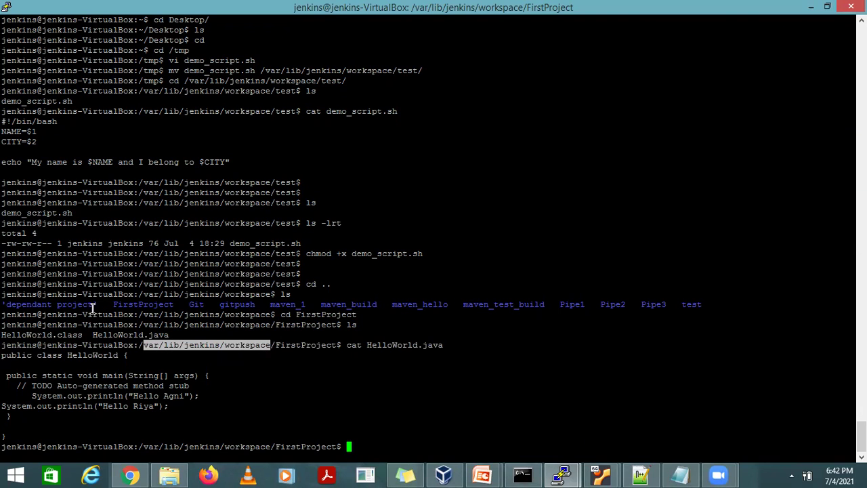
double_click(157, 306)
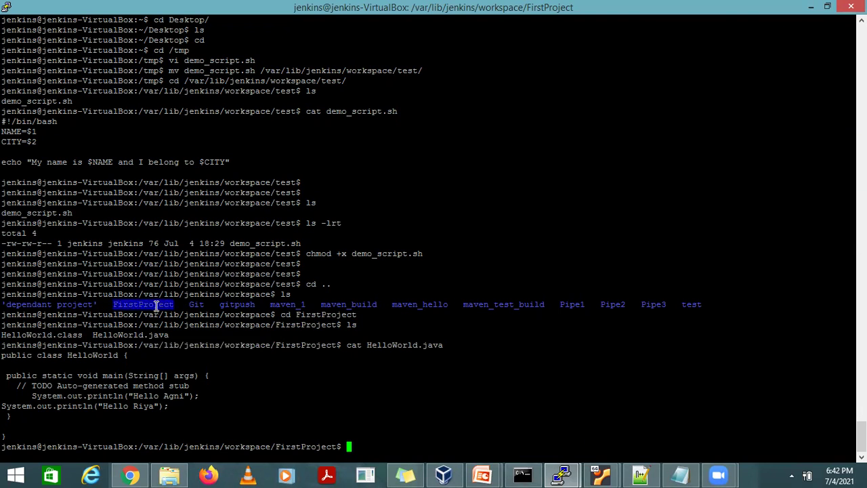
double_click(301, 346)
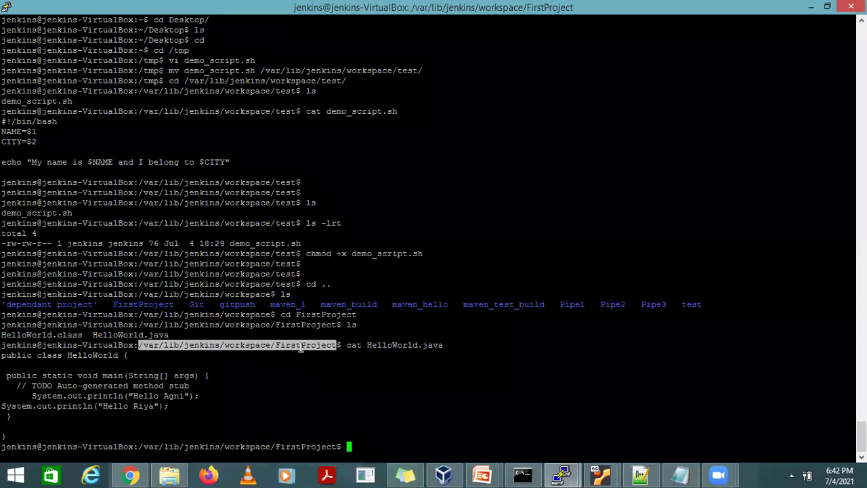
left_click(812, 6)
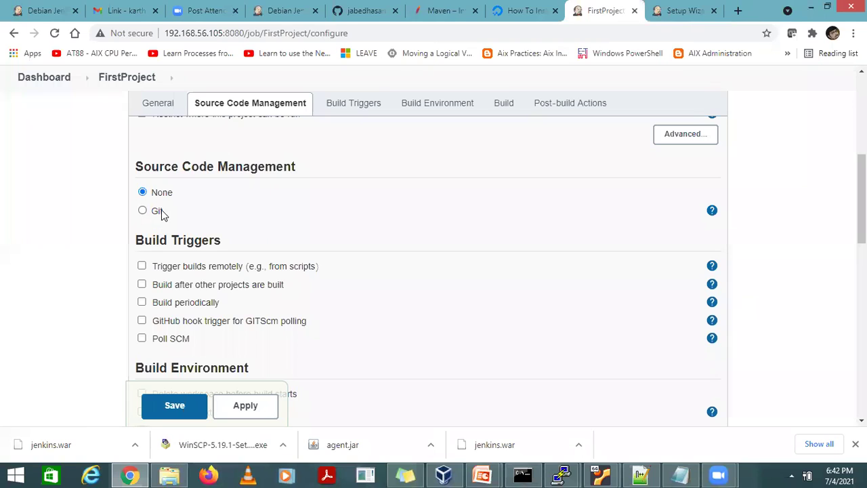
Step: Scroll to the Execute shell step running javac HelloWorld.java and java HelloWorld
scroll(140, 195, "down", 3)
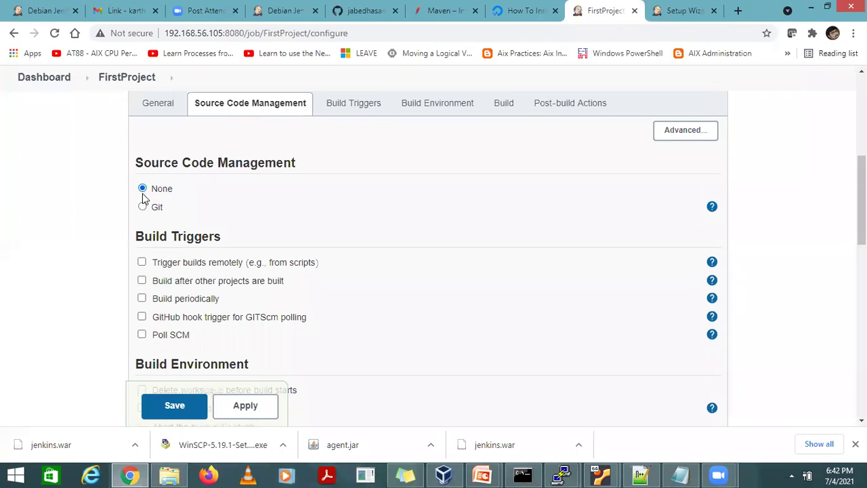
scroll(170, 202, "down", 2)
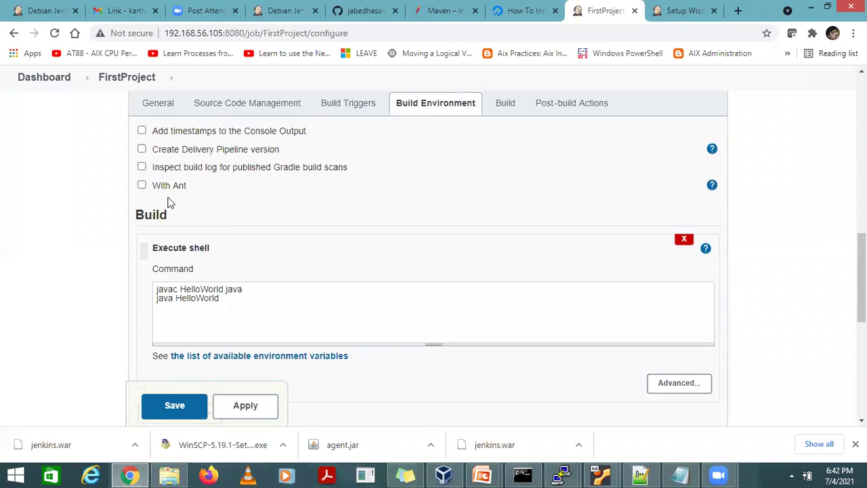
left_click(231, 306)
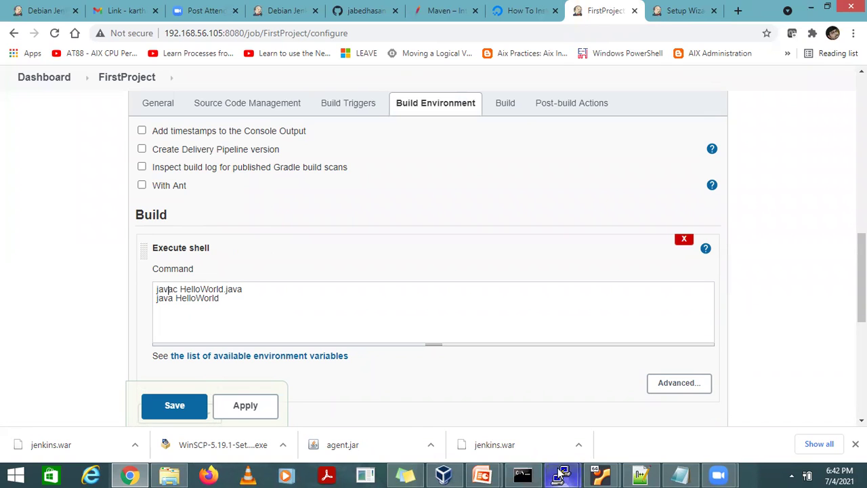
Step: Run ls in the workspace to confirm HelloWorld.class and HelloWorld.java, then minimise PuTTY
mouse_move(561, 474)
left_click(484, 425)
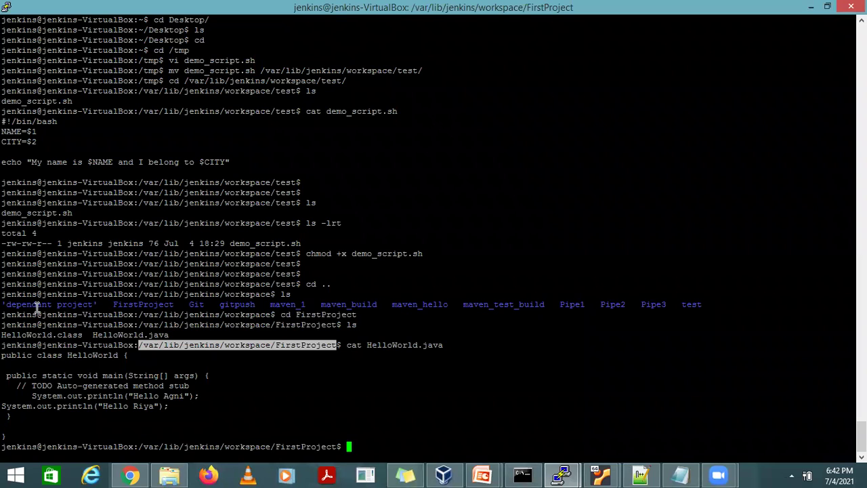
type("ls")
key("Return")
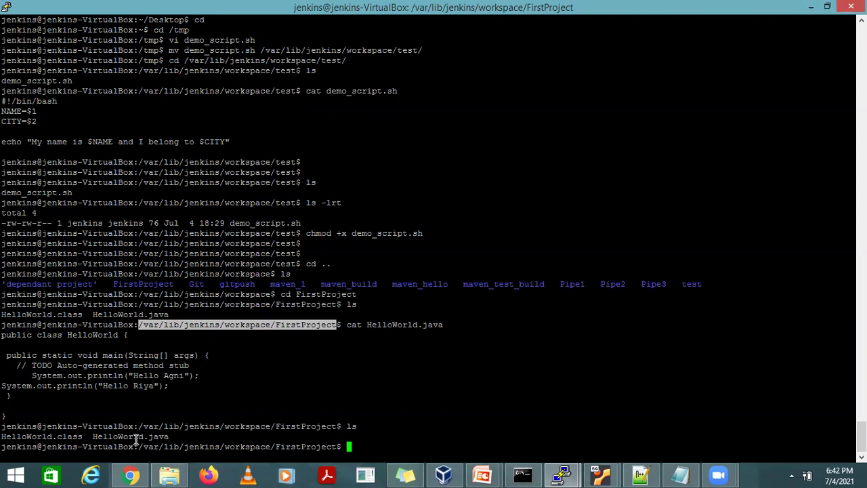
double_click(43, 437)
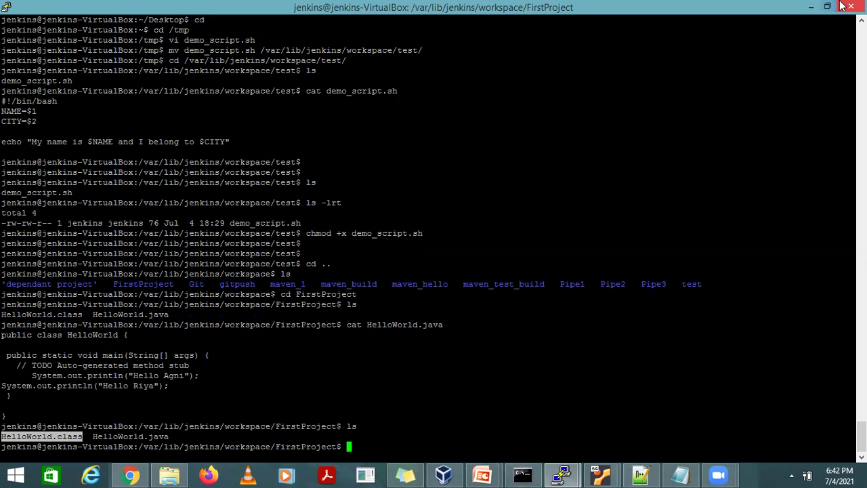
left_click(811, 7)
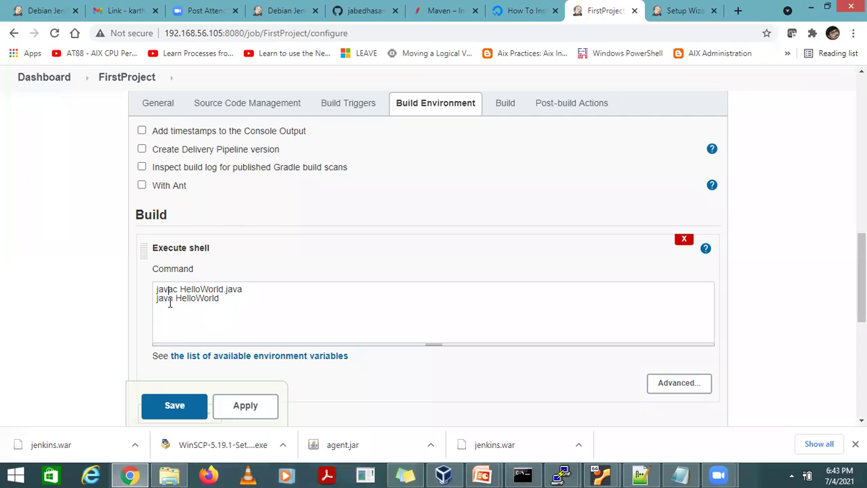
Step: Scroll through the E-mail Notification post-build action and save FirstProject's configuration
scroll(280, 294, "down", 2)
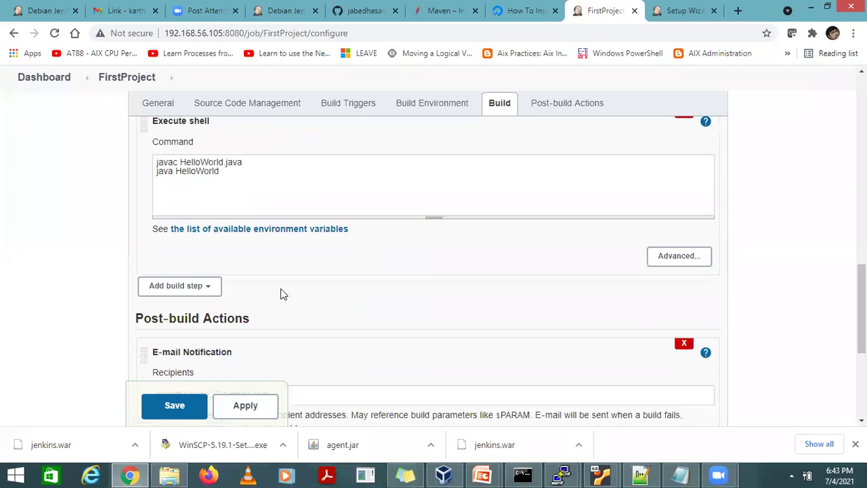
scroll(301, 317, "down", 3)
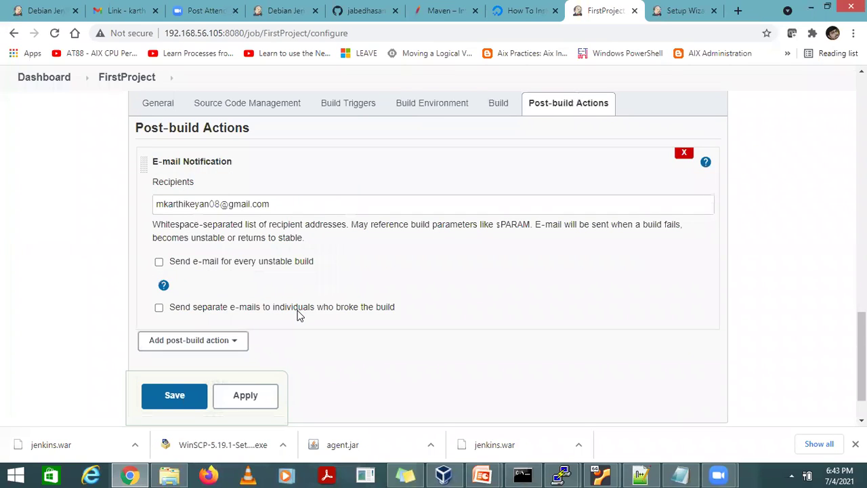
scroll(300, 317, "down", 1)
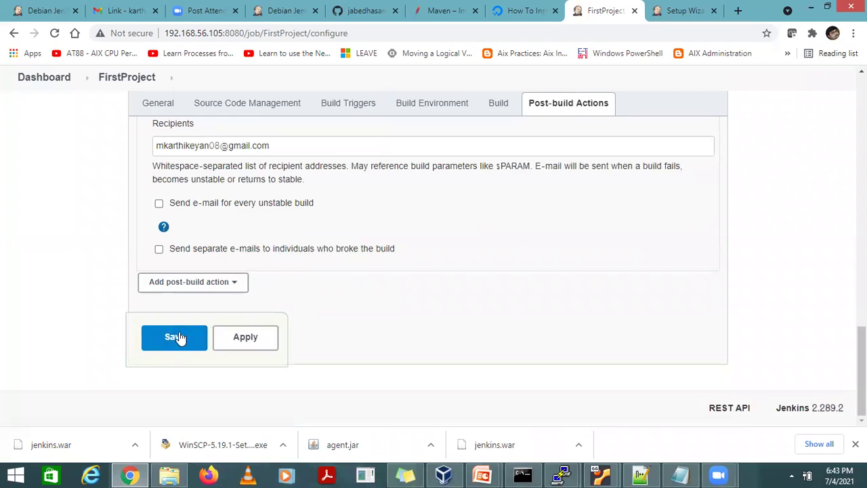
scroll(379, 254, "up", 10)
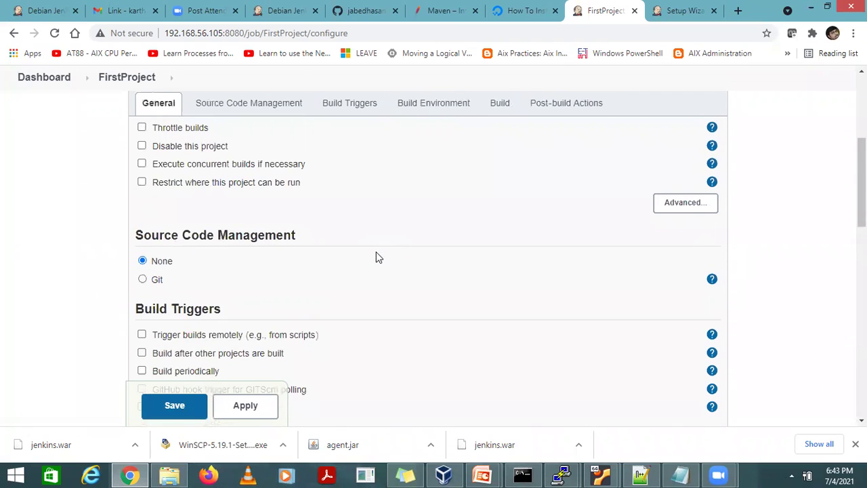
scroll(377, 257, "down", 10)
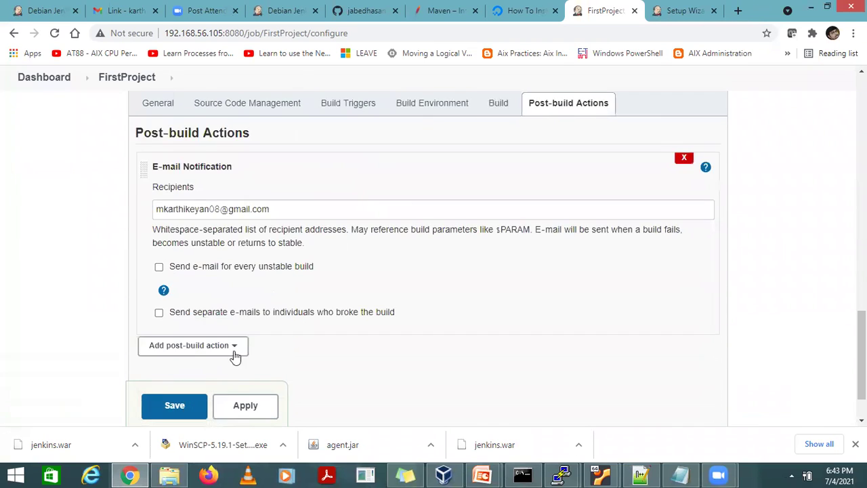
left_click(177, 341)
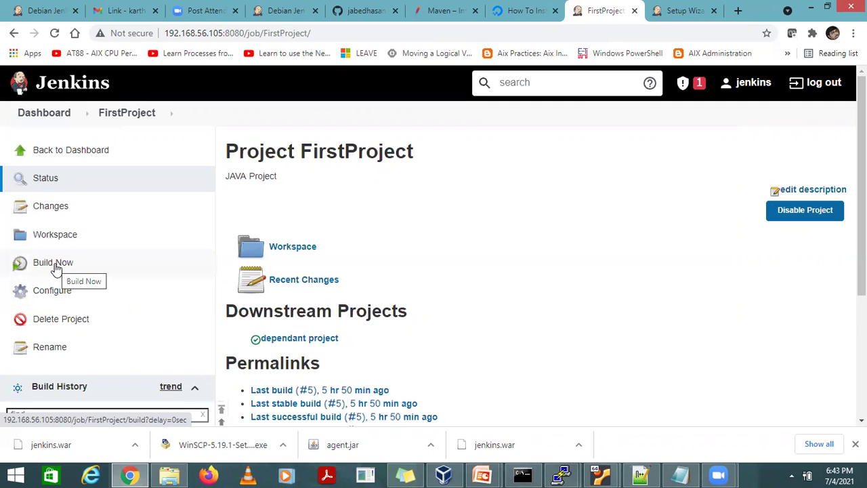
Step: Build FirstProject and open the console output of build #6
left_click(56, 268)
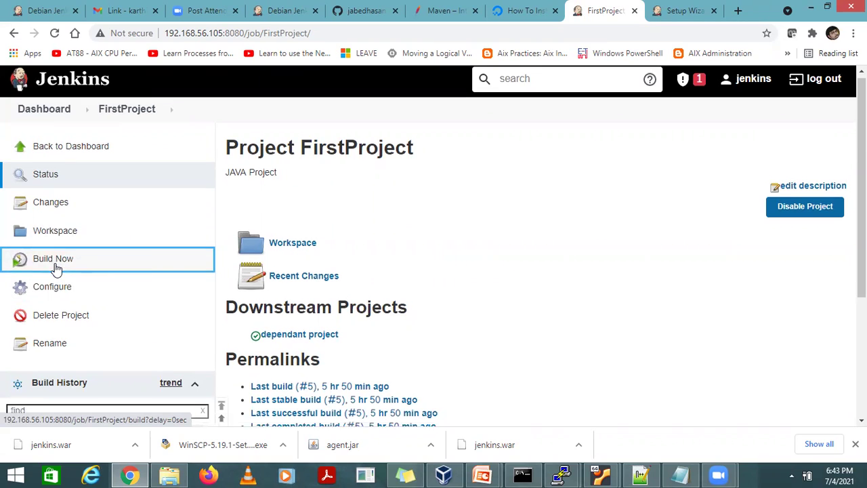
scroll(56, 264, "down", 2)
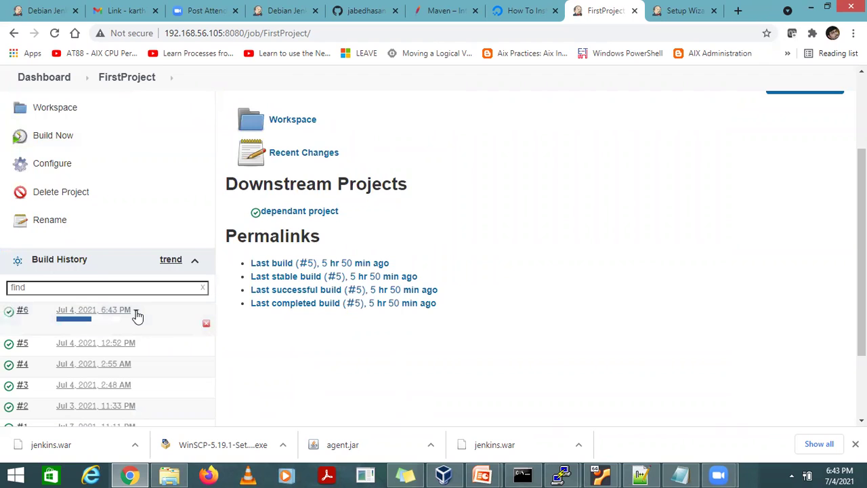
left_click(136, 311)
left_click(119, 349)
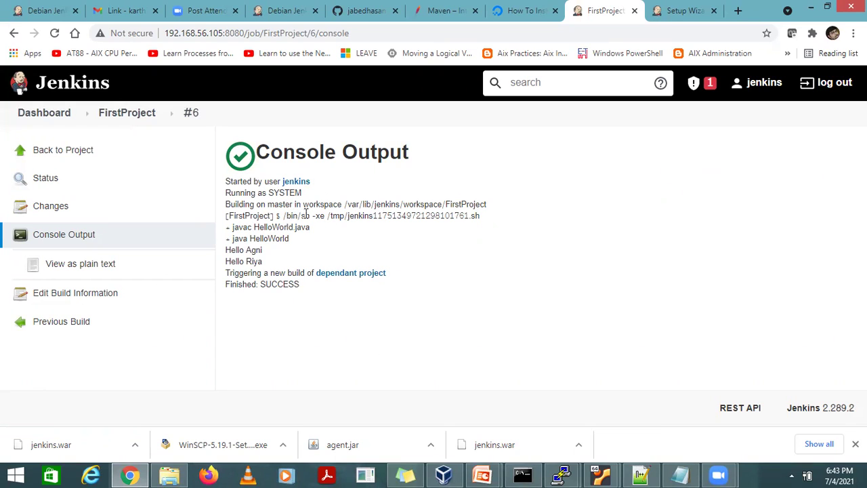
Step: Highlight the javac HelloWorld.java, java HelloWorld, and Hello Agni / Hello Riya log lines
left_click_drag(234, 228, 308, 230)
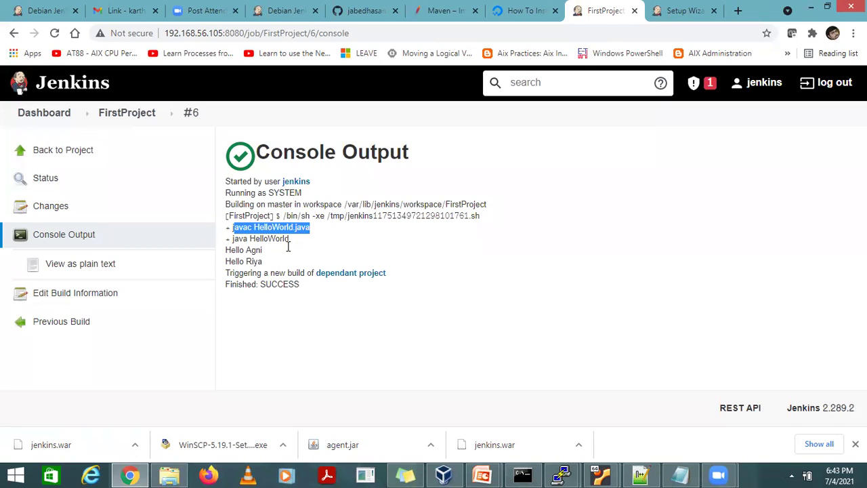
double_click(287, 238)
left_click_drag(239, 238, 296, 241)
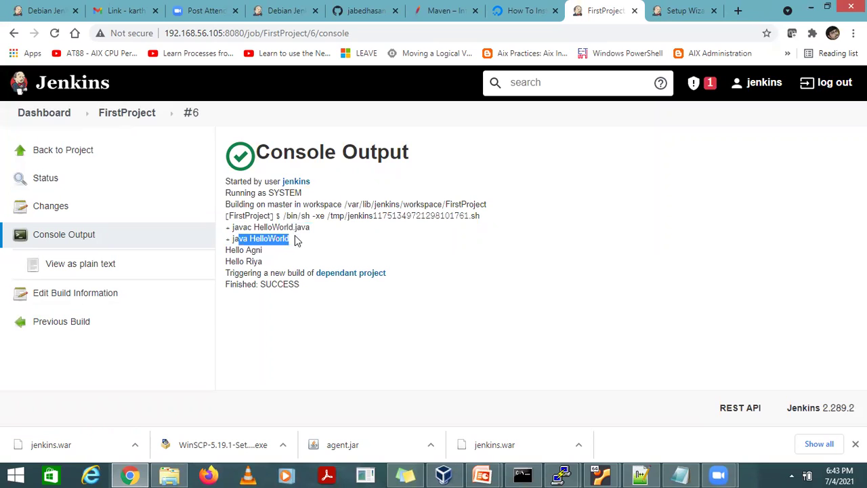
left_click_drag(226, 250, 263, 264)
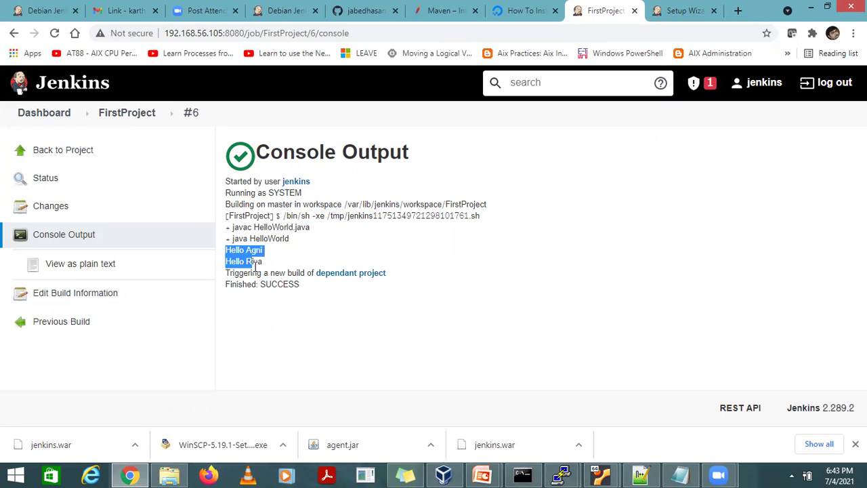
Step: Compare the greetings with the Agni and Riya strings in HelloWorld.java, then review the full log
left_click(561, 474)
left_click(476, 424)
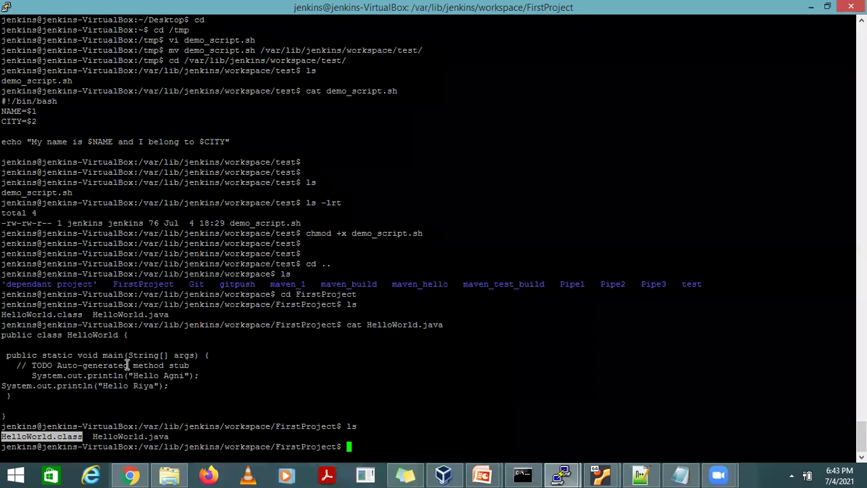
double_click(145, 385)
double_click(173, 375)
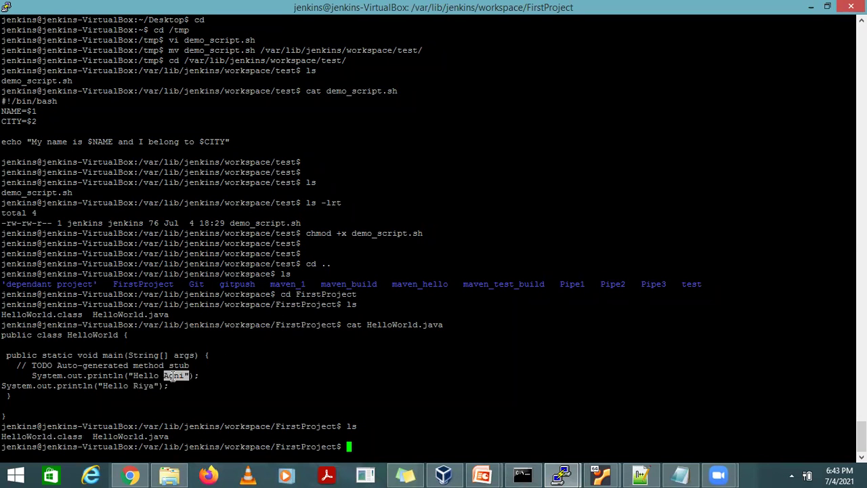
left_click(811, 7)
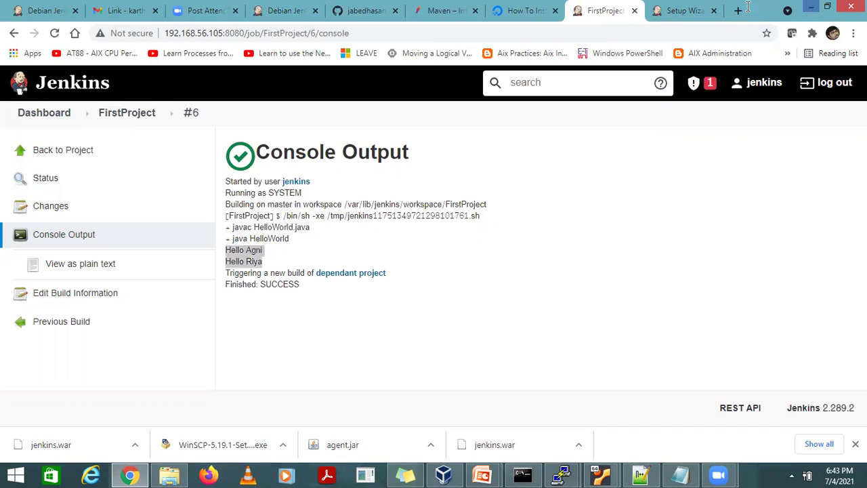
left_click_drag(324, 297, 227, 182)
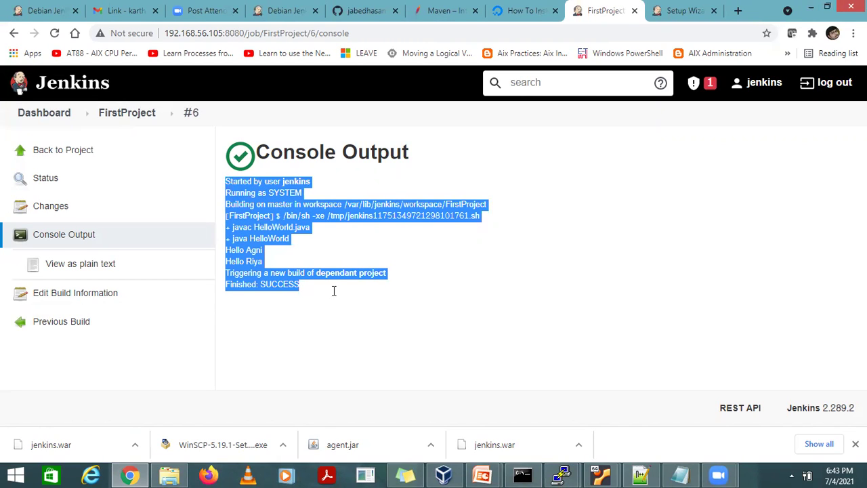
left_click(436, 283)
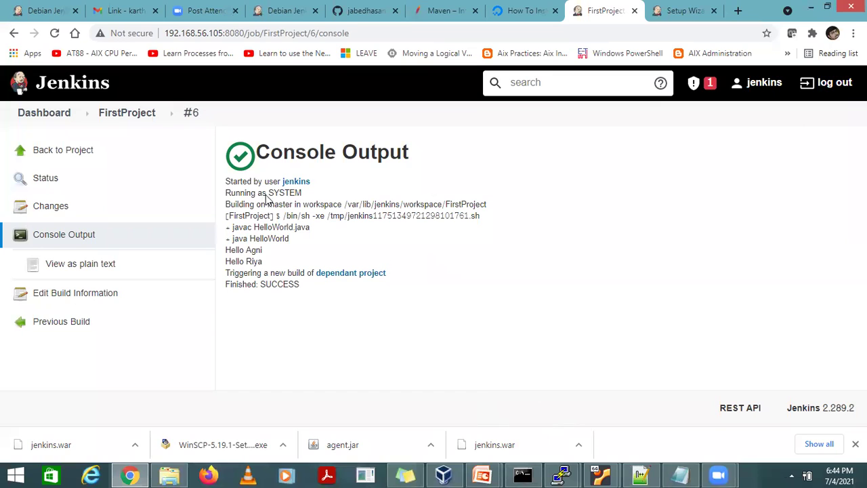
Step: Open the Dashboard and scroll the job list showing FirstProject's last success #6
left_click(46, 116)
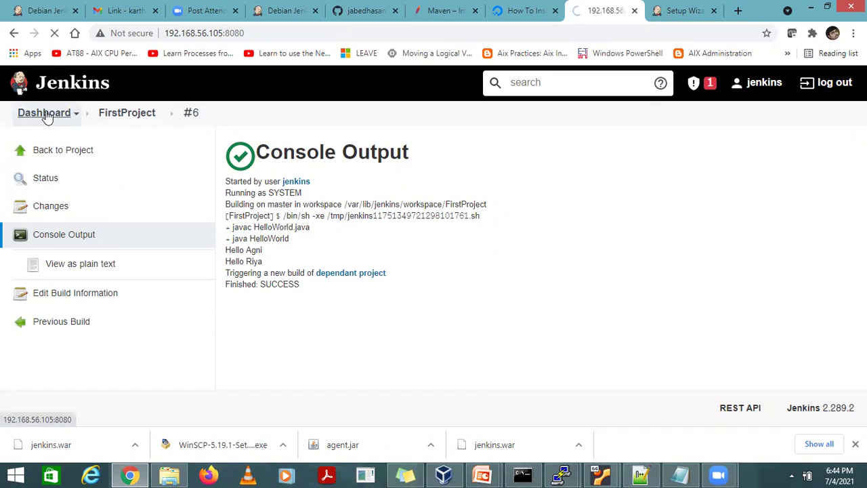
scroll(44, 122, "down", 1)
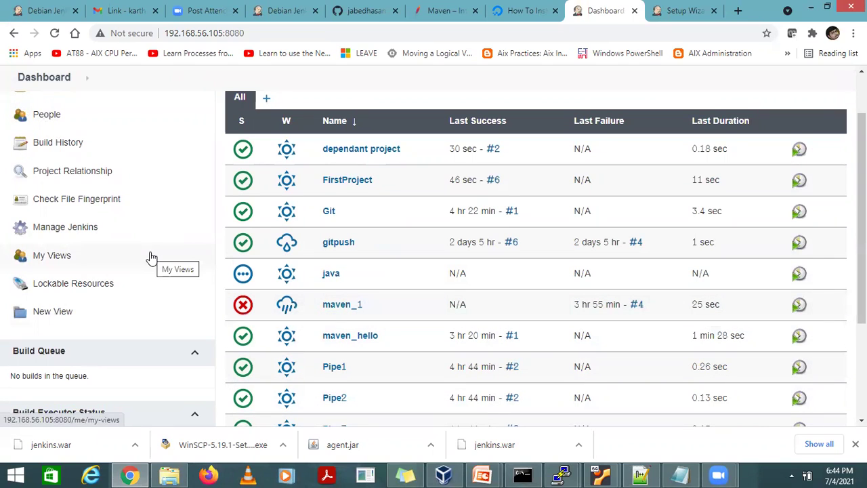
scroll(153, 249, "up", 1)
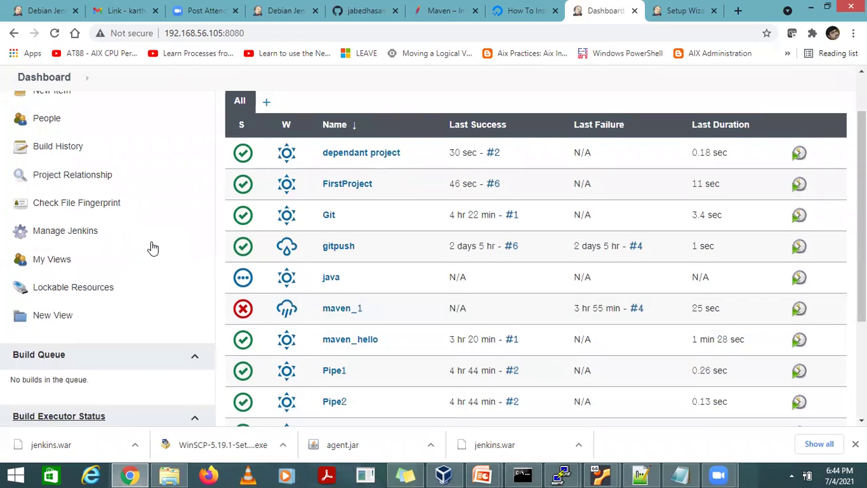
scroll(154, 249, "up", 2)
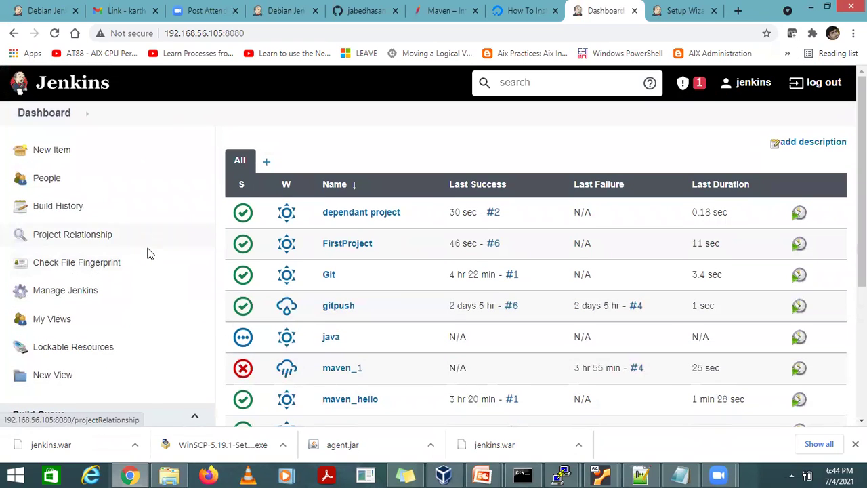
Step: Go from Manage Jenkins to Manage Plugins, where JUnit 1.51 is offered as an update
left_click(58, 297)
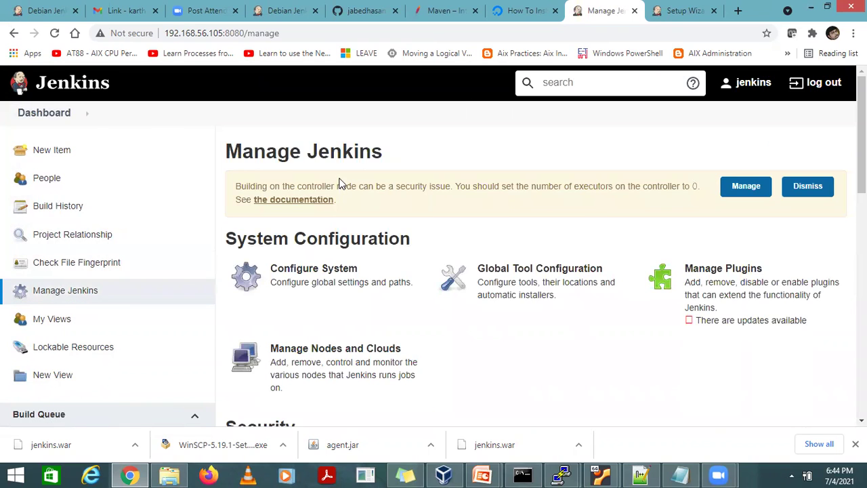
scroll(339, 187, "down", 2)
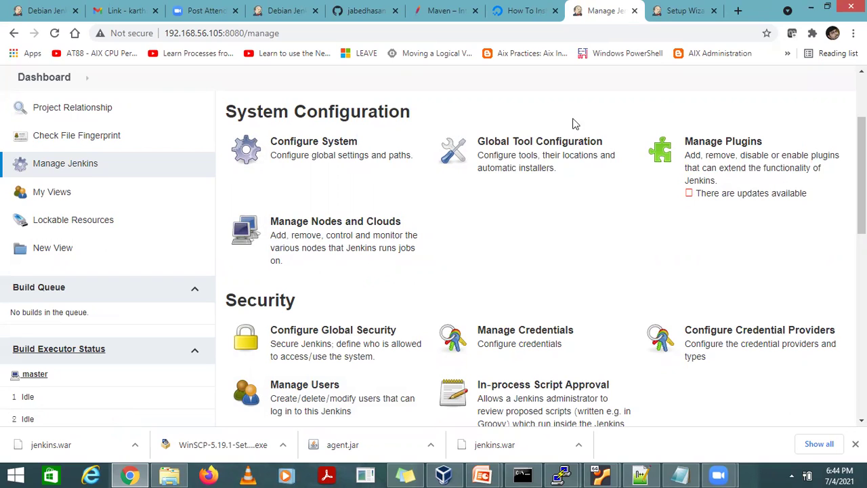
left_click(725, 177)
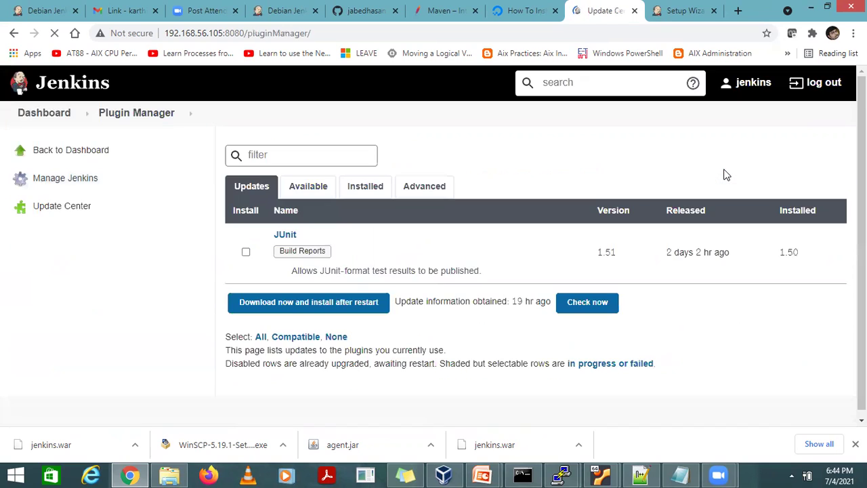
Step: Glance at the setup wizard tab, then view the Available and Installed plugin lists
left_click(681, 10)
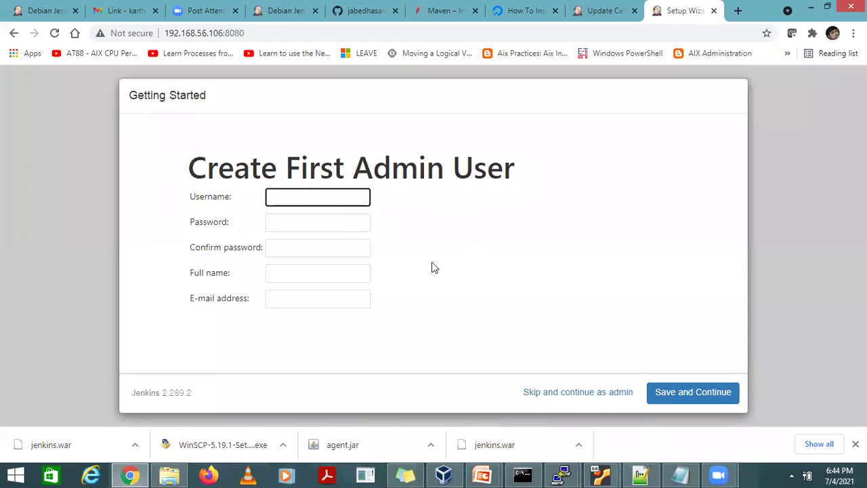
left_click(584, 22)
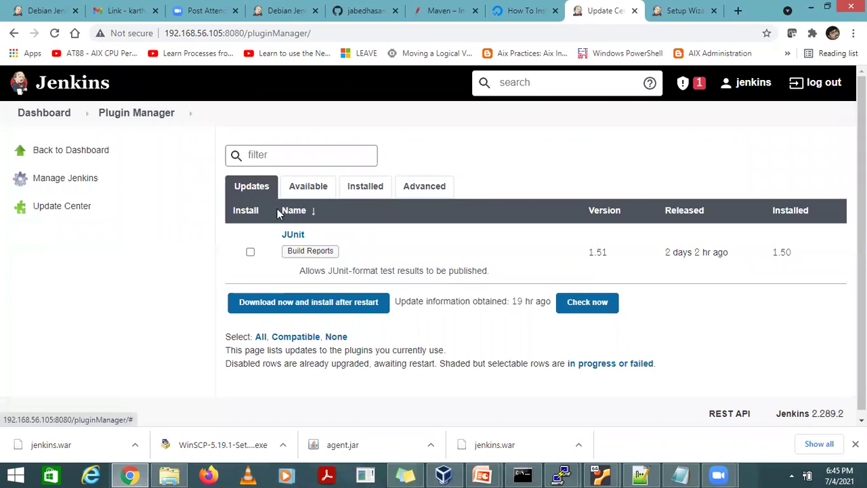
left_click(314, 192)
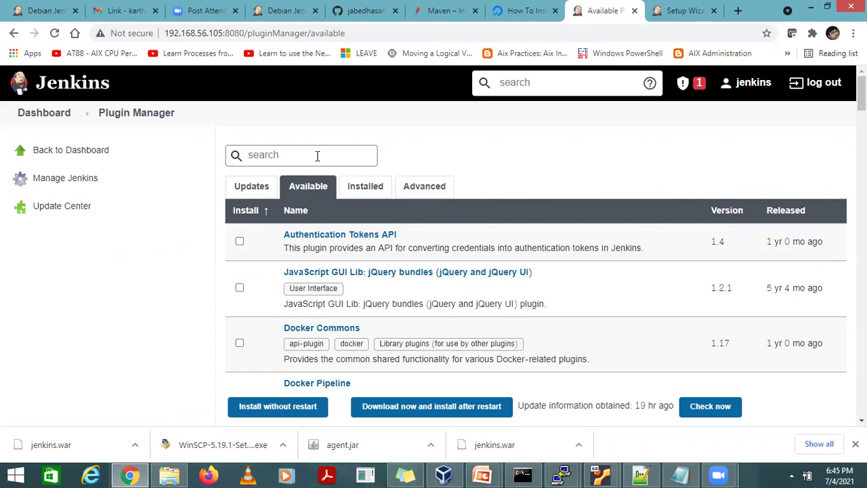
left_click(352, 187)
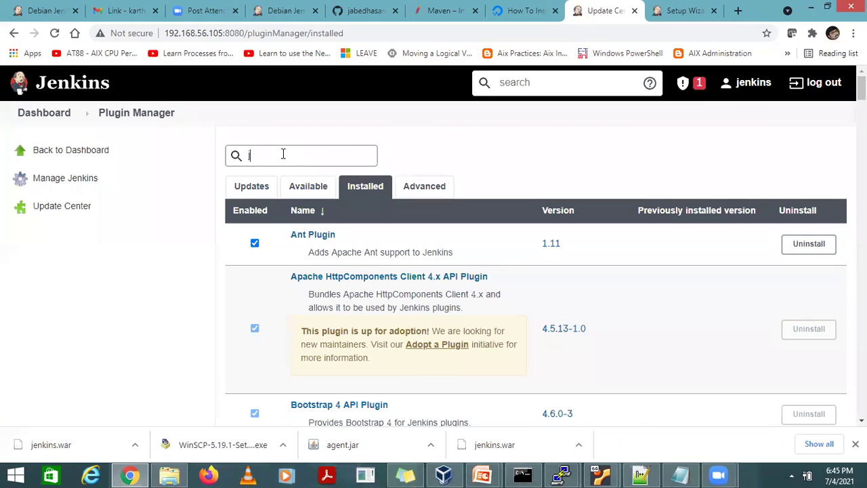
Step: Filter the installed plugins by 'jd', then by 'git', and scroll the results
type("jd")
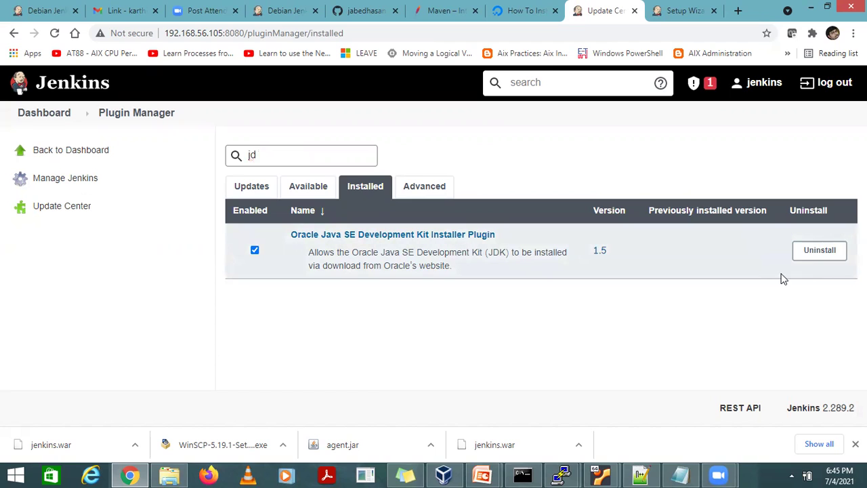
key("BackSpace")
key("BackSpace")
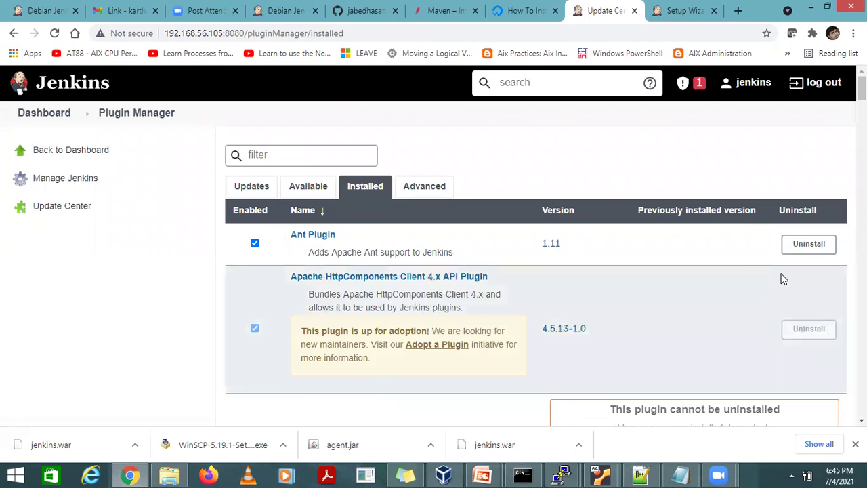
type("git")
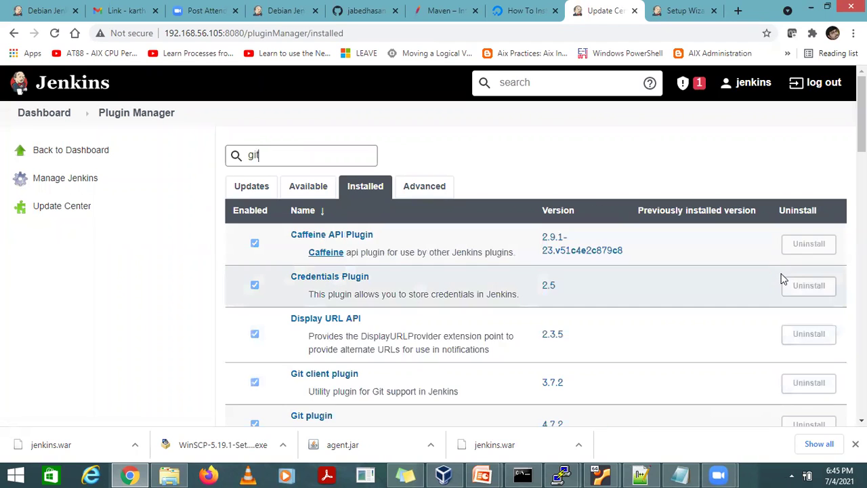
mouse_move(782, 279)
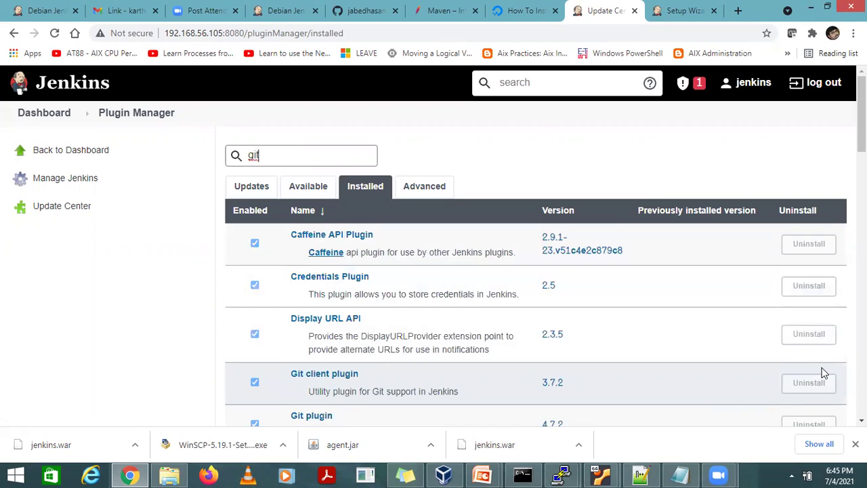
mouse_move(824, 372)
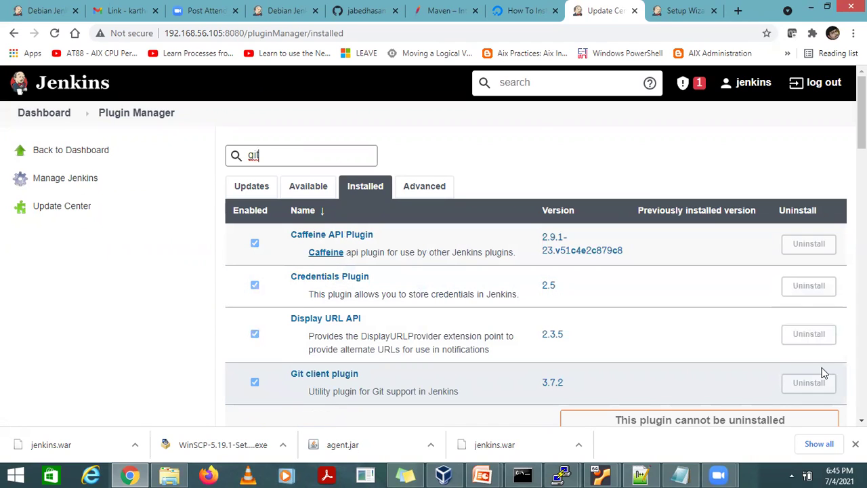
scroll(284, 386, "down", 1)
scroll(285, 385, "down", 1)
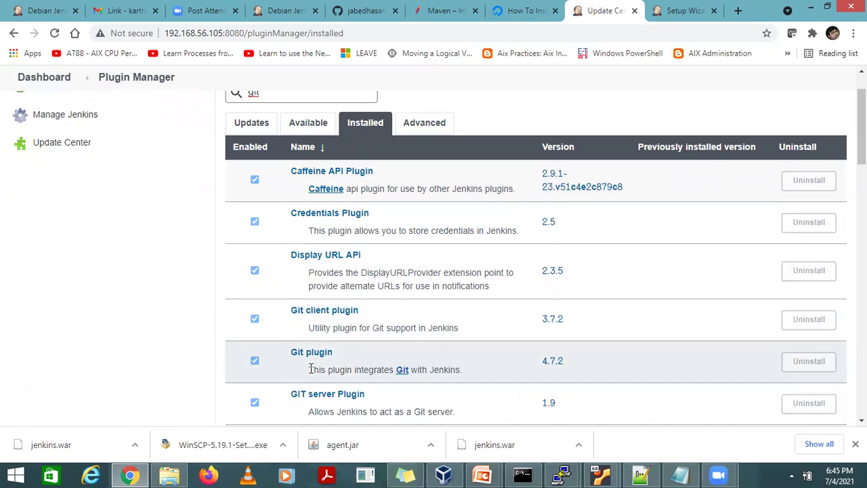
scroll(305, 386, "up", 2)
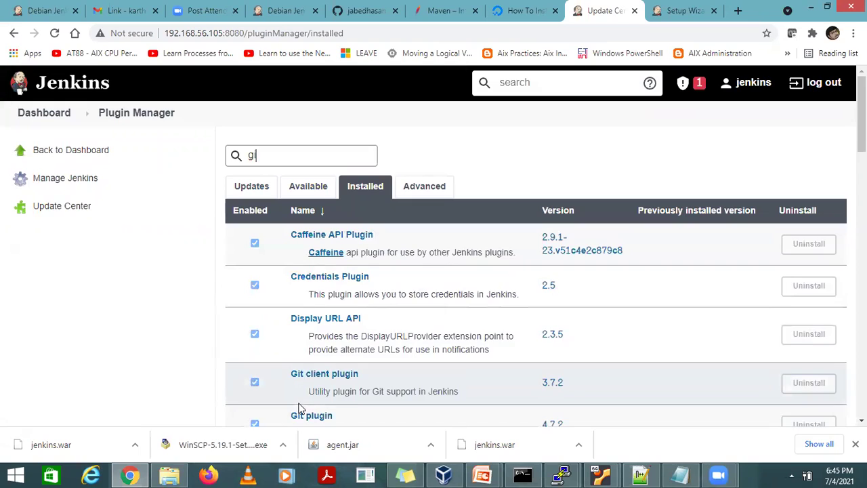
Step: Filter the installed plugins by 'maven' and scroll through the matches
key("BackSpace")
key("BackSpace")
key("BackSpace")
type("maven")
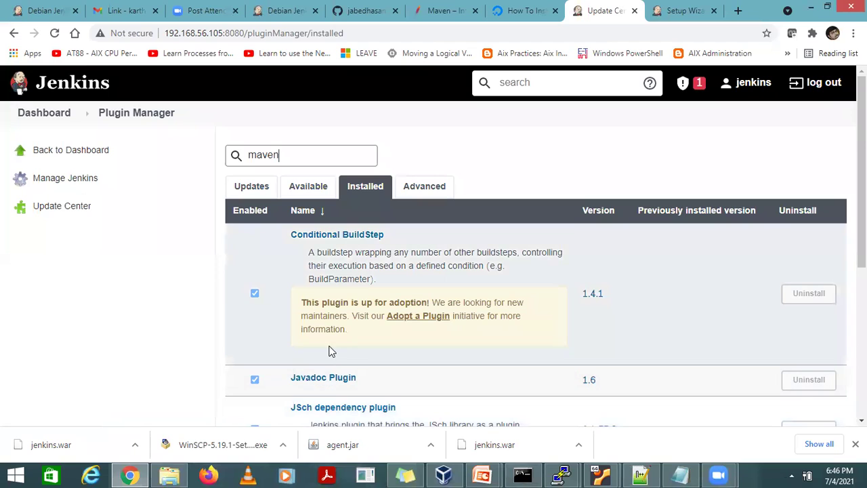
scroll(332, 350, "down", 3)
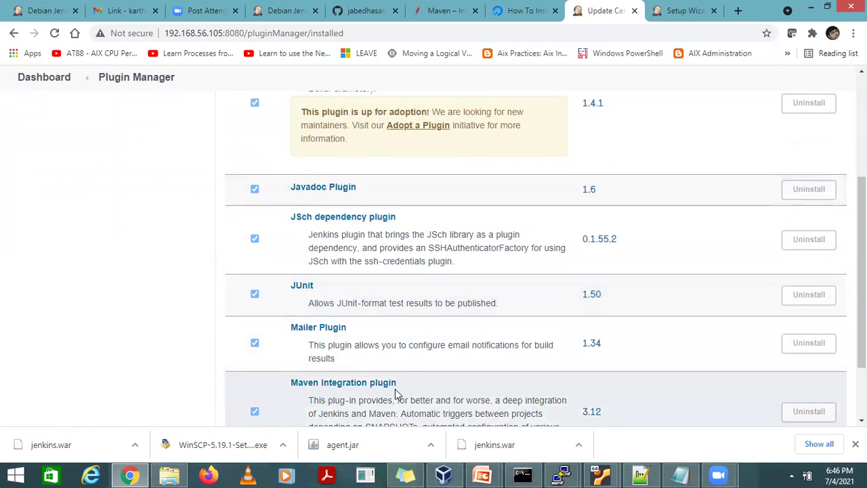
scroll(401, 373, "up", 3)
Step: Narrow the installed plugin filter to 'pi', then return to the Jenkins dashboard
key("BackSpace")
key("BackSpace")
key("BackSpace")
key("BackSpace")
type("pil")
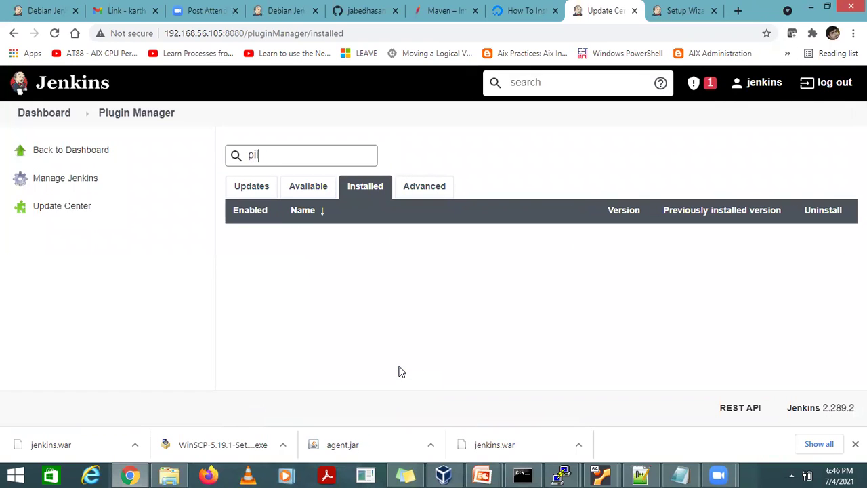
key("BackSpace")
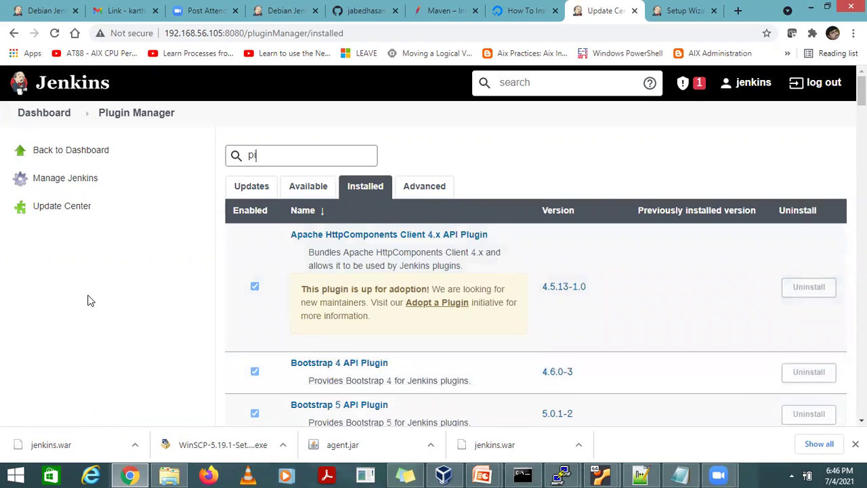
left_click(67, 151)
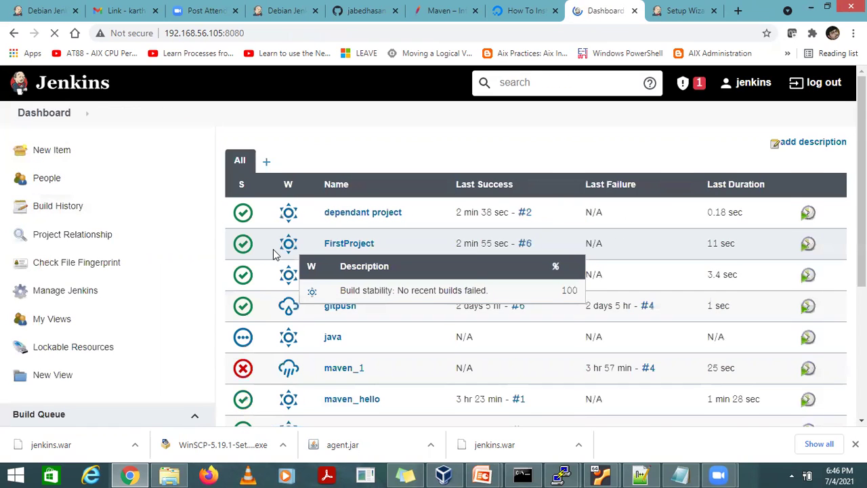
Step: Review the dashboard job list, then restore Chrome's window to reveal the Jenkins terminal
scroll(106, 310, "down", 1)
scroll(106, 310, "down", 1)
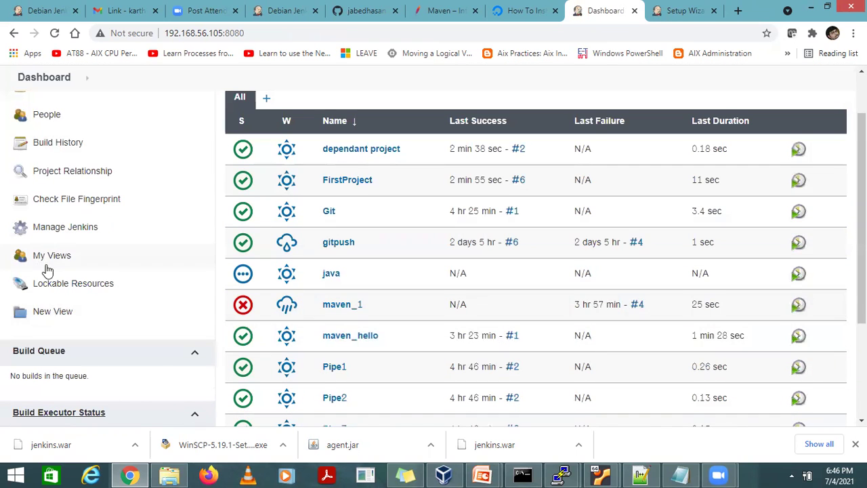
scroll(266, 302, "down", 3)
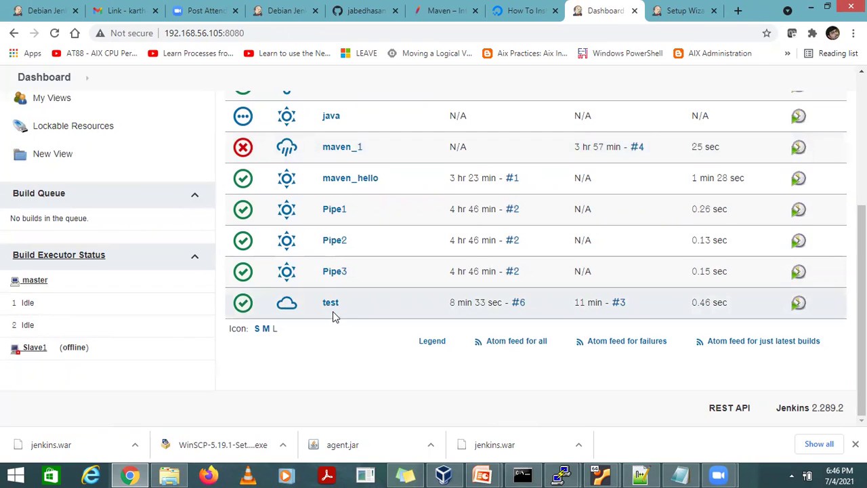
scroll(319, 263, "up", 3)
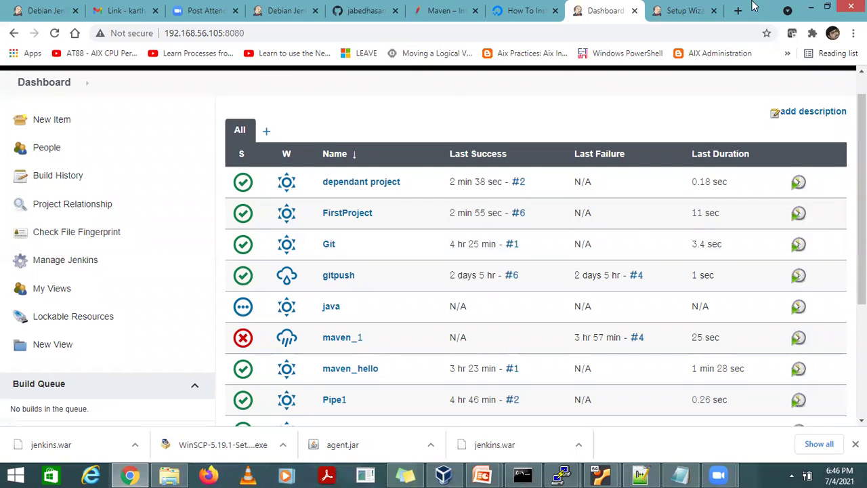
left_click(828, 6)
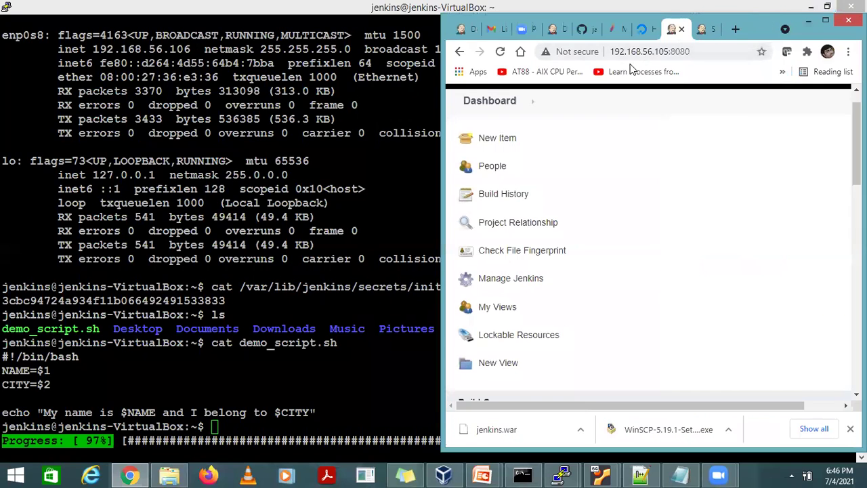
Step: Re-maximize Chrome and load github.com in a new tab
left_click(825, 22)
left_click(738, 11)
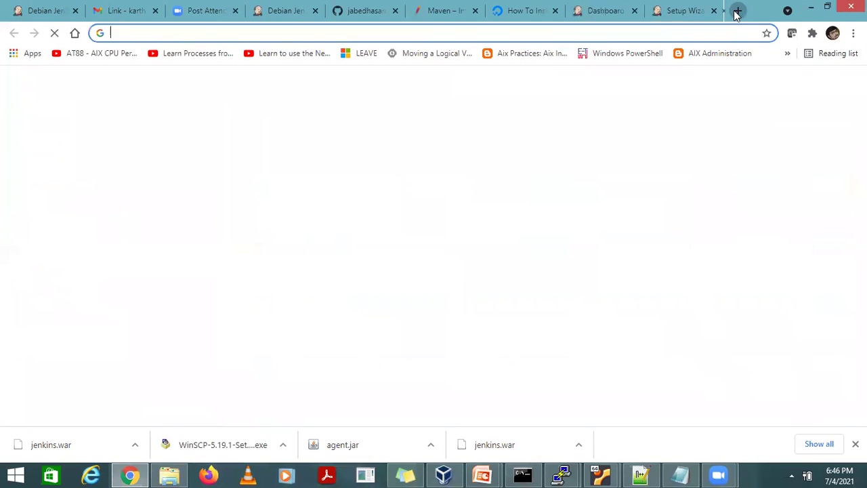
type("g")
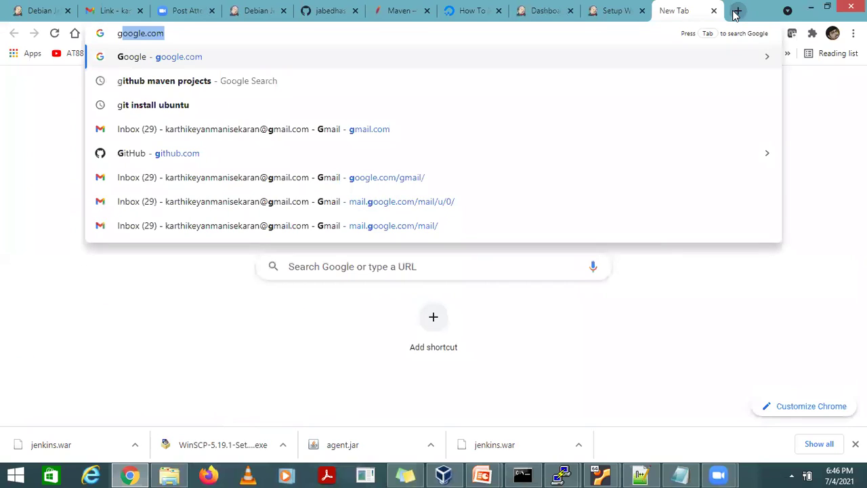
key("BackSpace")
key("BackSpace")
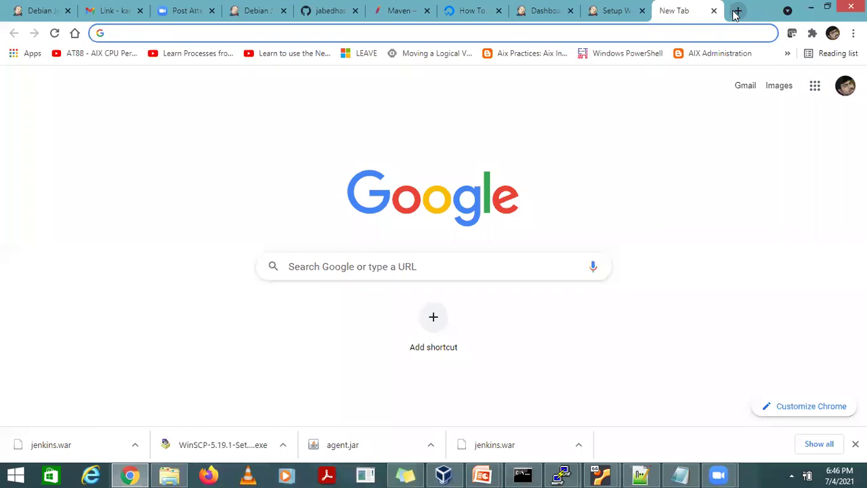
type("git")
key("Return")
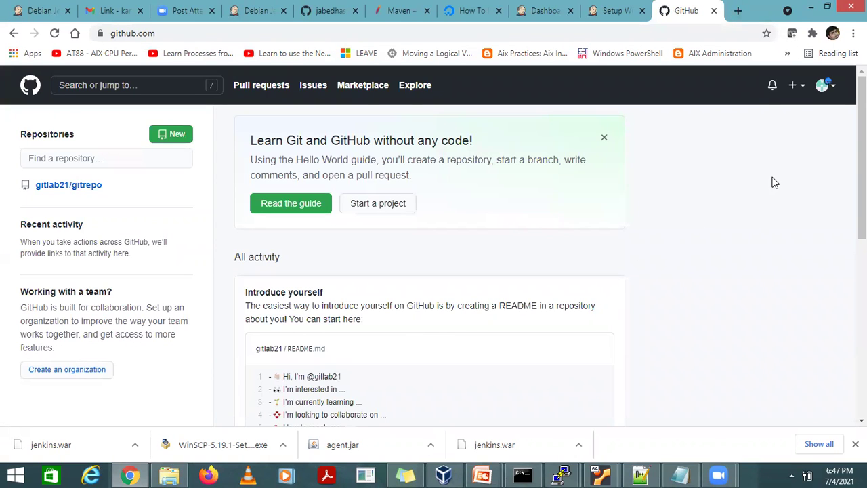
Step: Open the gitrepo repository and switch it from main to the master branch
left_click(55, 187)
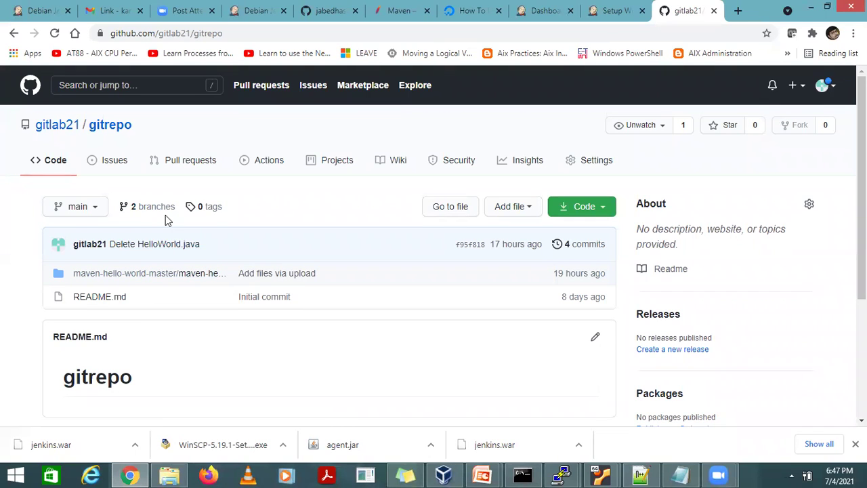
left_click(101, 210)
left_click(91, 332)
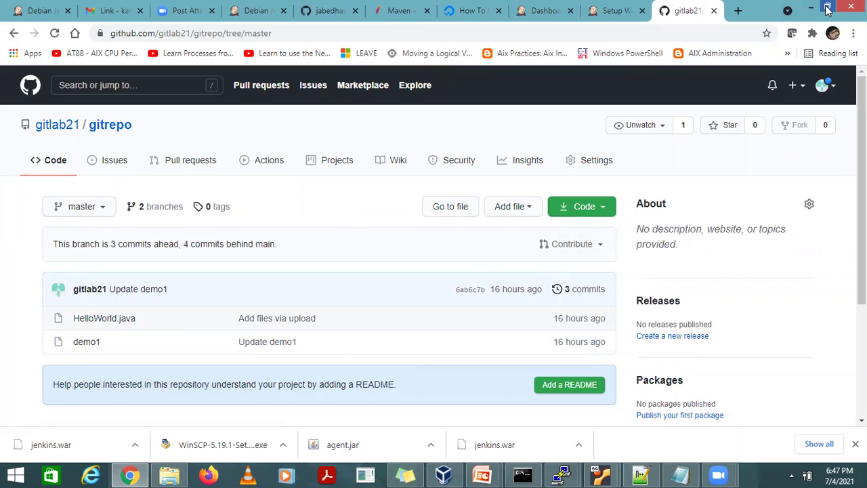
mouse_move(47, 128)
Step: Switch to the java-hello-world-with-maven tab and close its Code clone dropdown
key("ctrl+5")
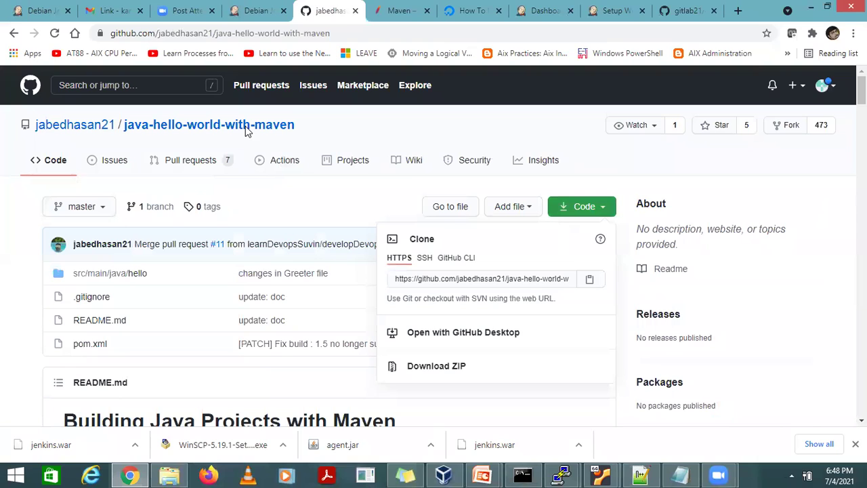
left_click(274, 203)
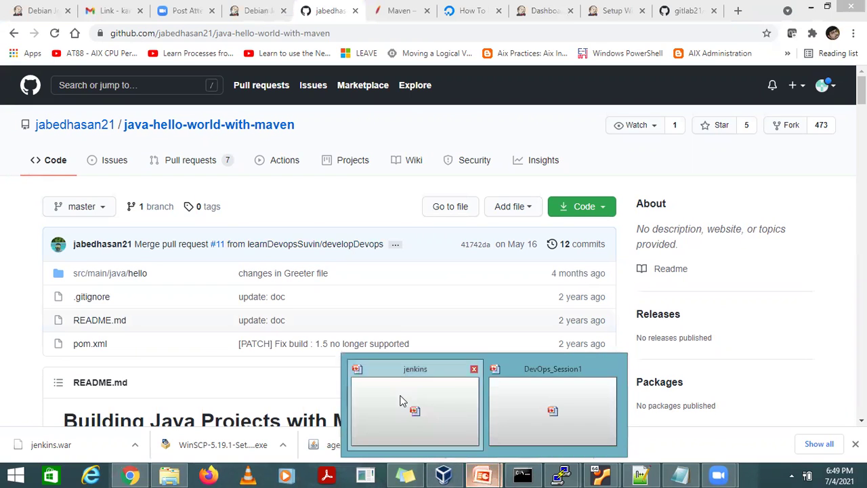
Step: Bring the DevOps_Session1 PowerPoint deck forward and show slide 11, 'What is DevOps?'
left_click(481, 474)
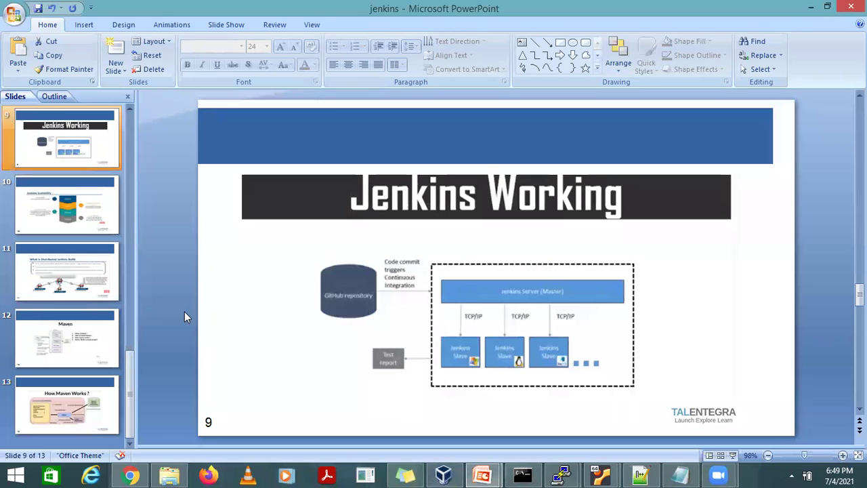
scroll(90, 264, "up", 5)
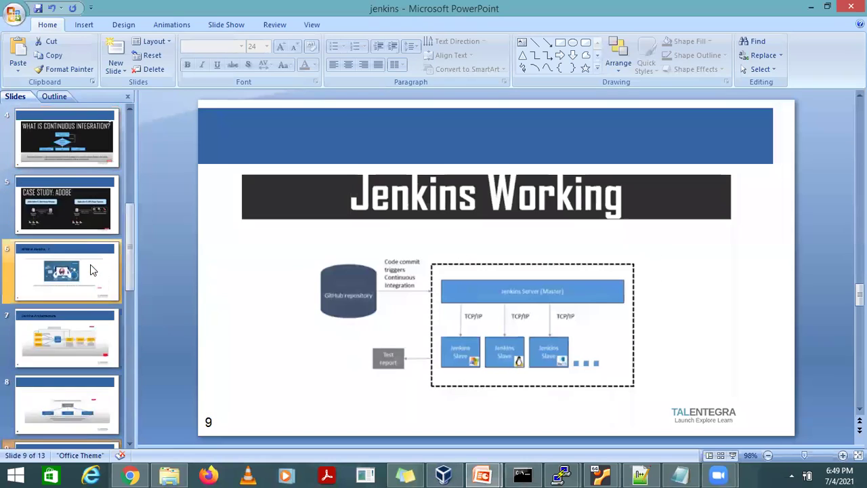
scroll(90, 264, "down", 2)
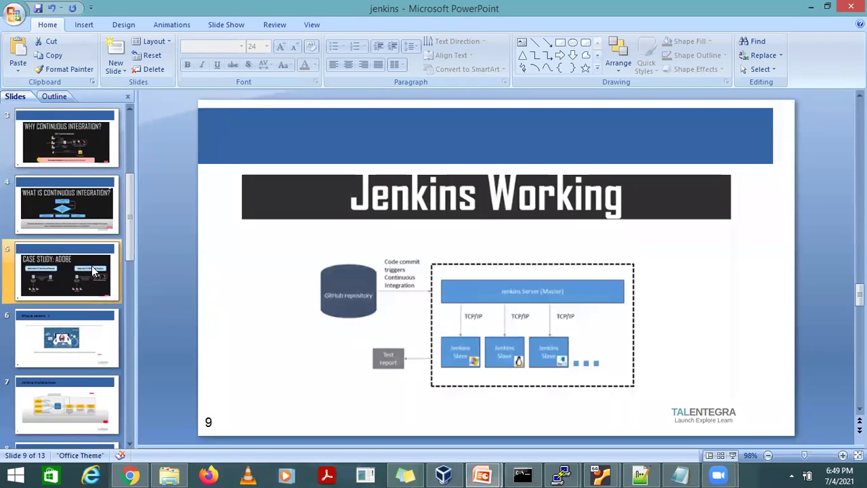
scroll(93, 271, "down", 5)
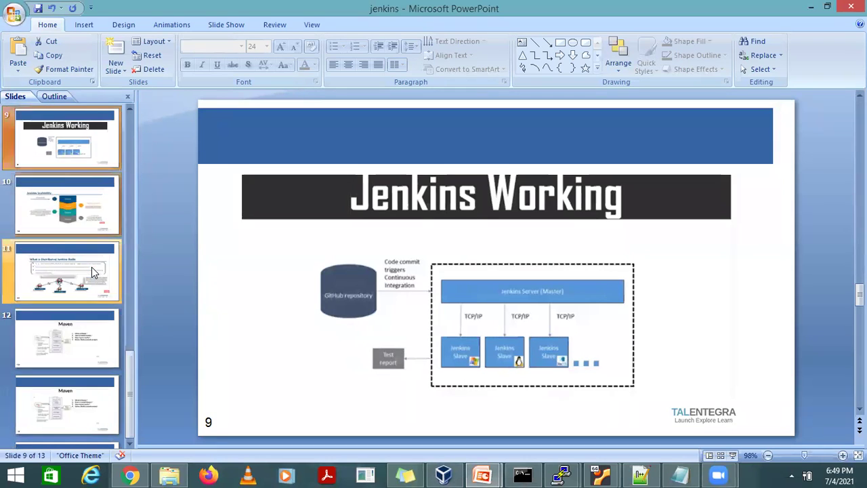
scroll(92, 271, "up", 6)
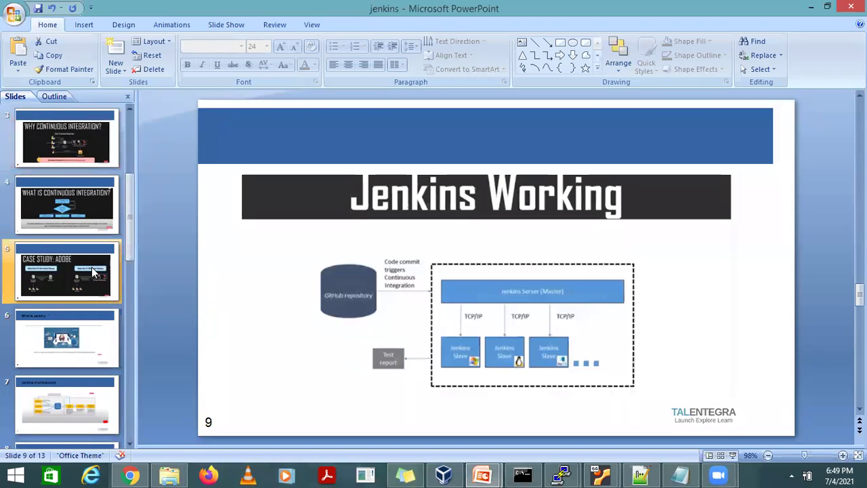
mouse_move(483, 474)
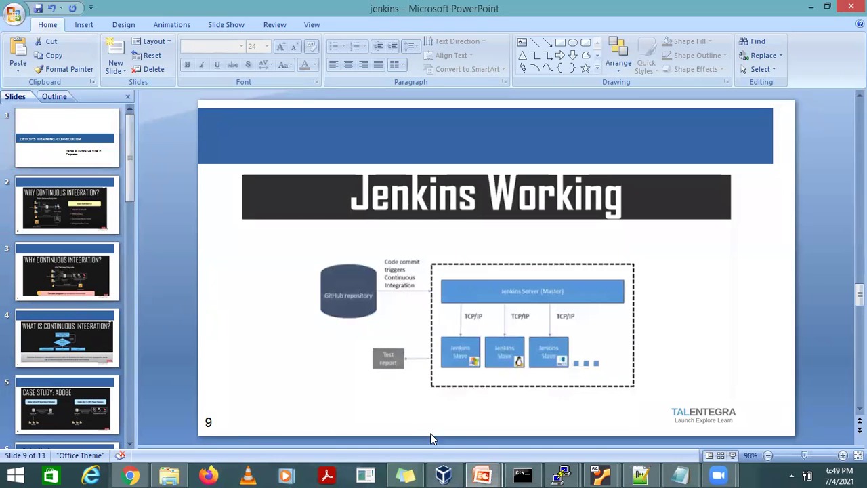
left_click(484, 474)
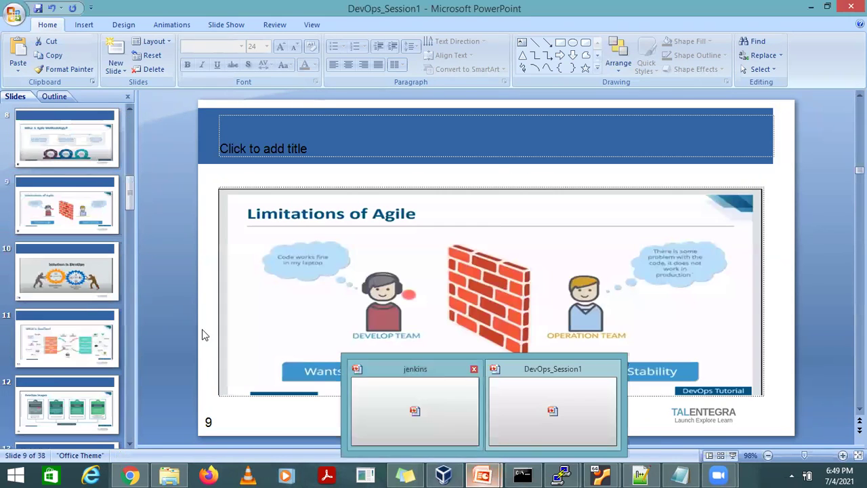
scroll(58, 261, "down", 2)
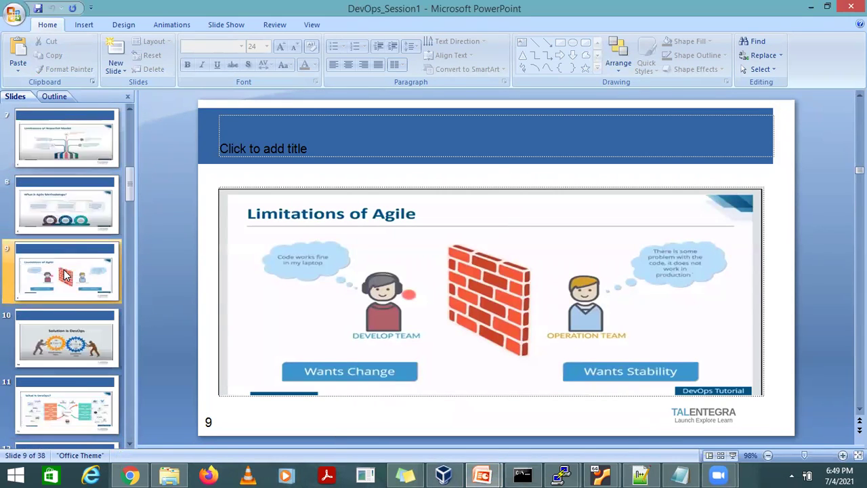
left_click(64, 269)
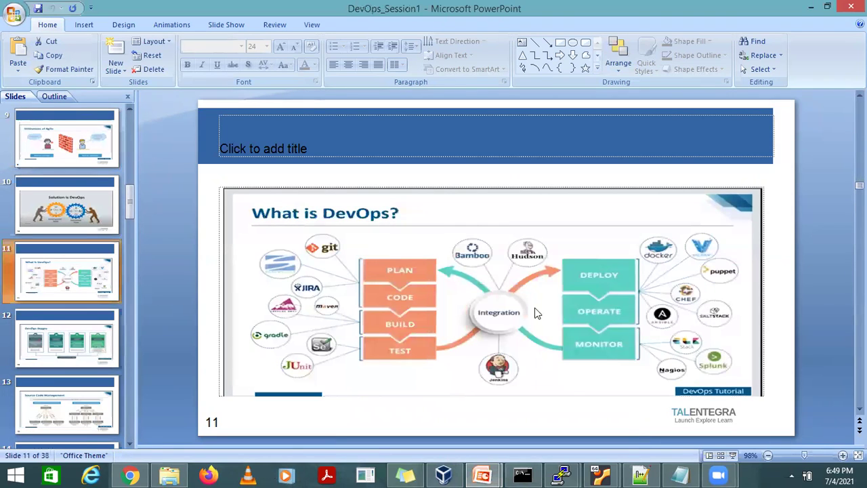
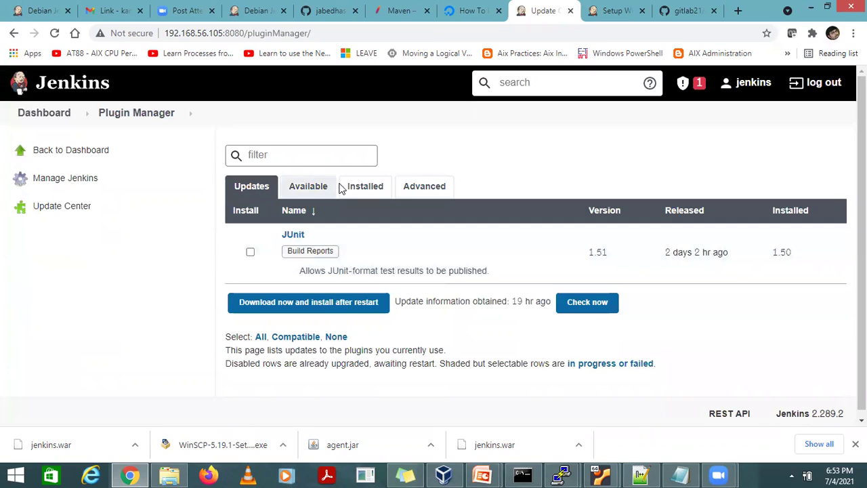
Step: List the installed plugins in Plugin Manager sorted by name
left_click(359, 189)
left_click(296, 153)
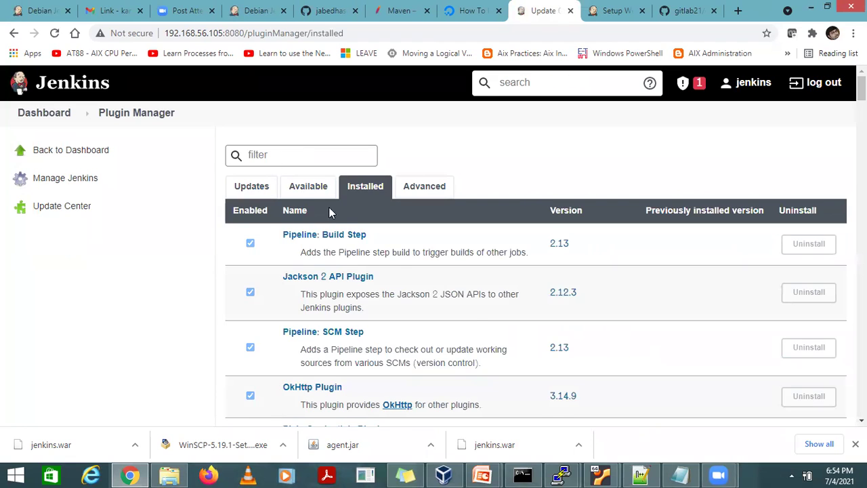
left_click(321, 209)
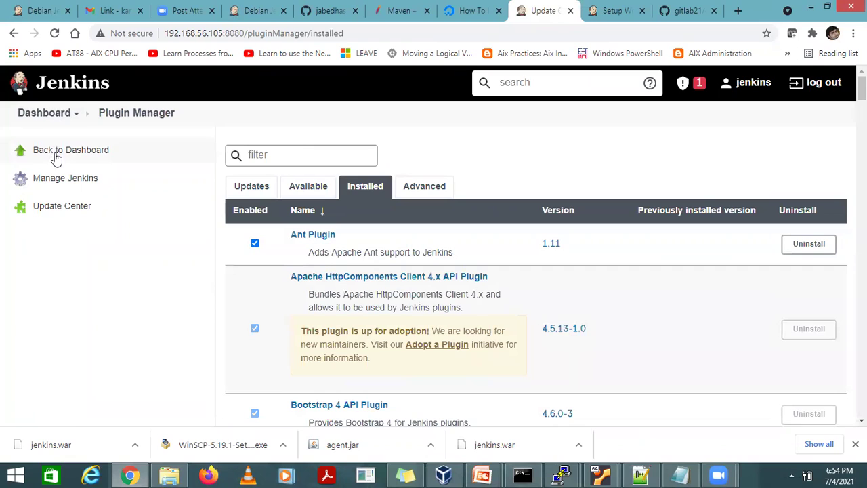
Step: Return to the Dashboard and look over the job list, including maven_hello and Pipe1–Pipe3
left_click(43, 117)
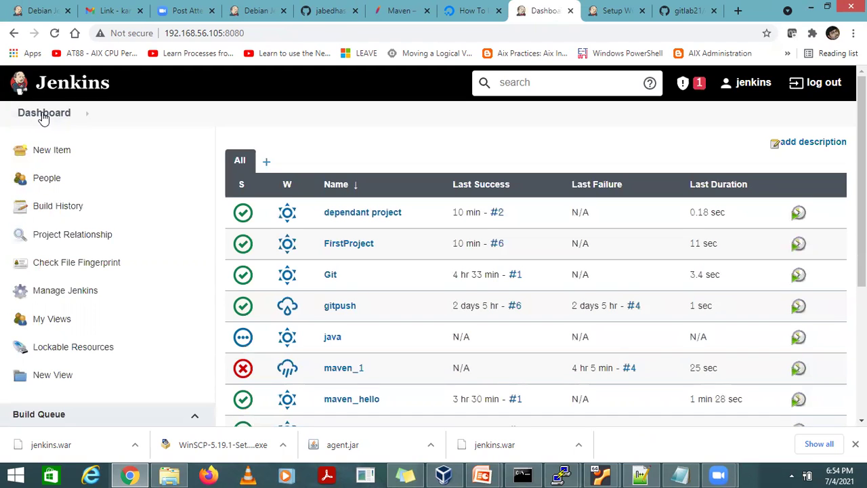
scroll(373, 198, "down", 1)
scroll(371, 202, "up", 1)
scroll(395, 313, "down", 2)
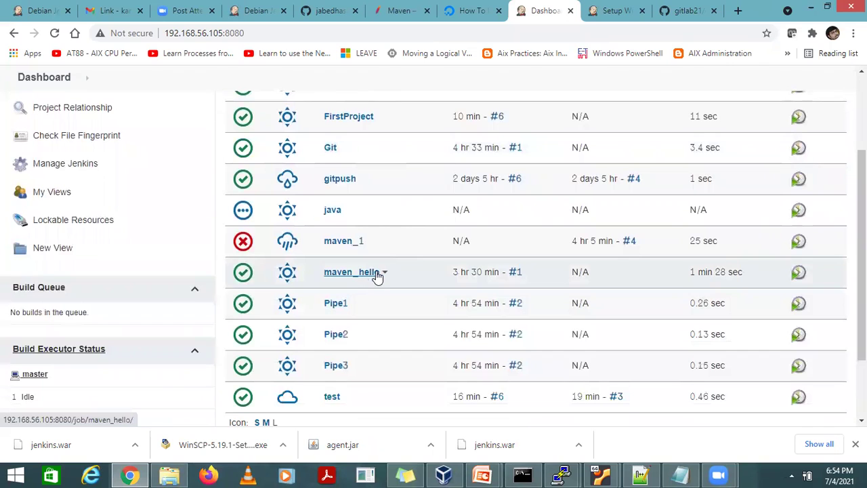
Step: Open the maven_hello job's Configure page and scroll to its Git repository settings
left_click(356, 274)
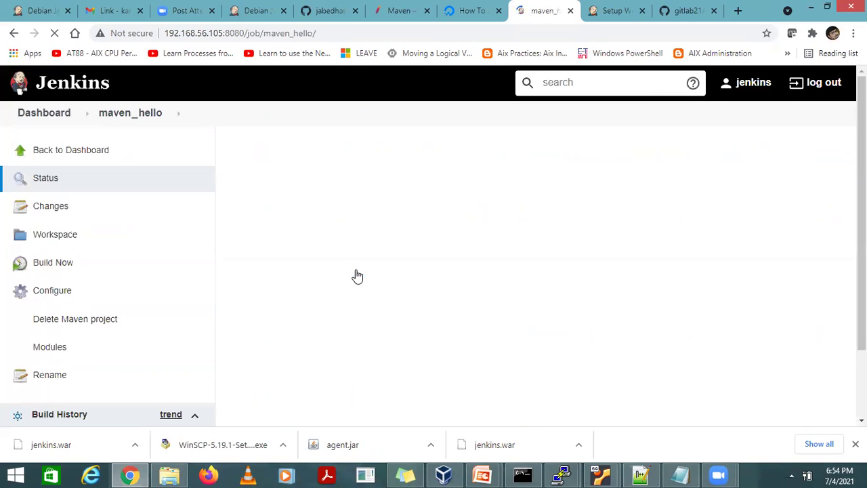
scroll(393, 206, "down", 2)
scroll(393, 205, "up", 2)
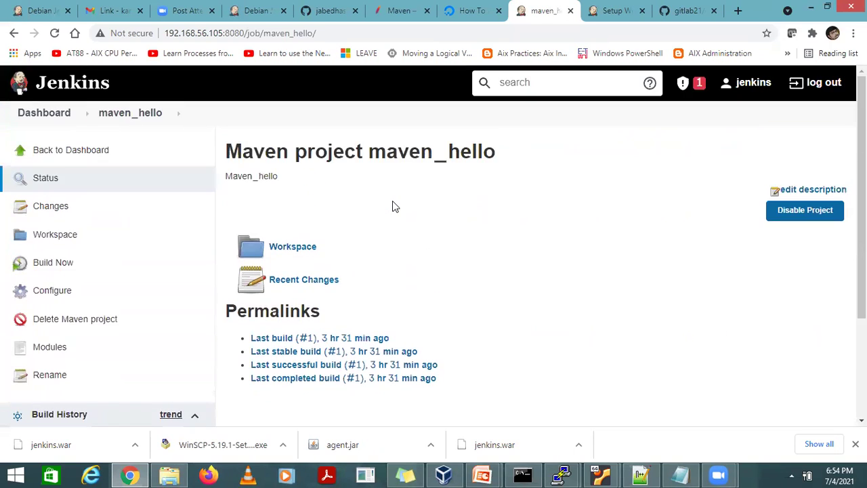
left_click(62, 296)
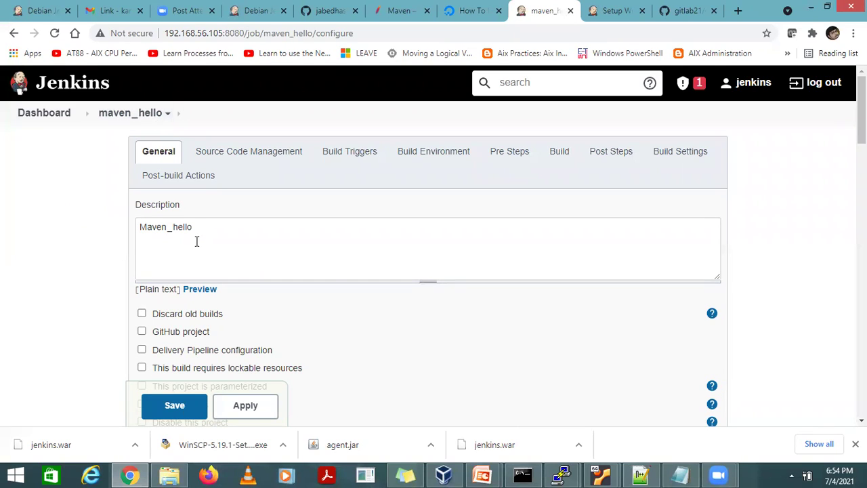
scroll(197, 240, "down", 5)
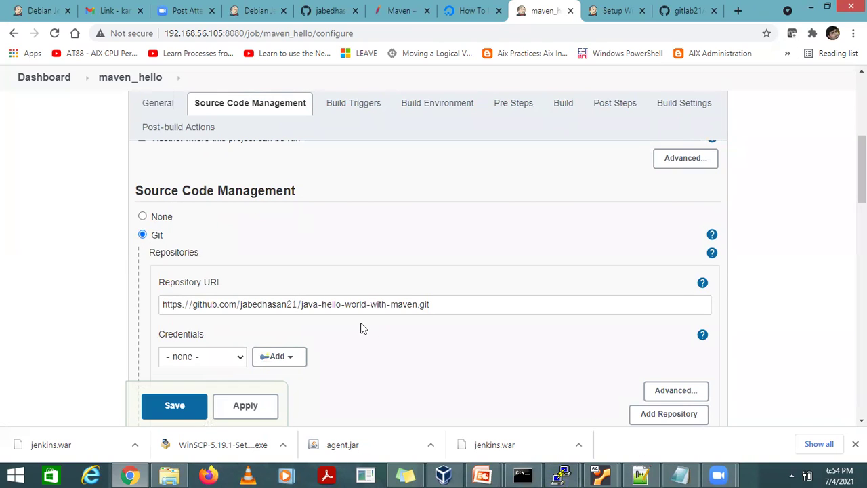
Step: Read pom.xml in the java-hello-world-with-maven GitHub repository, then return to the repository's main page
left_click(312, 11)
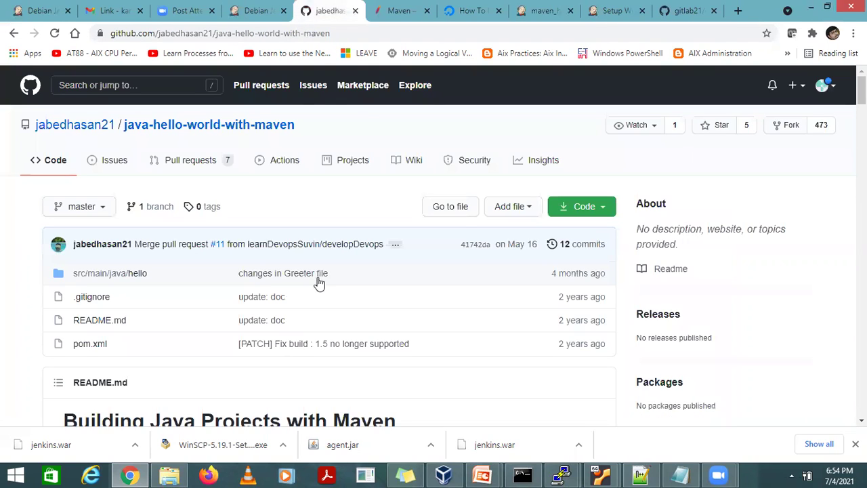
scroll(80, 298, "down", 1)
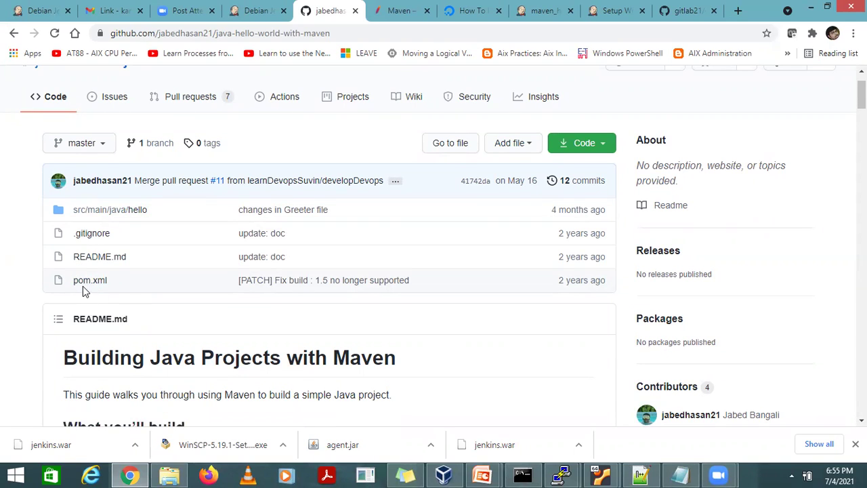
left_click(86, 281)
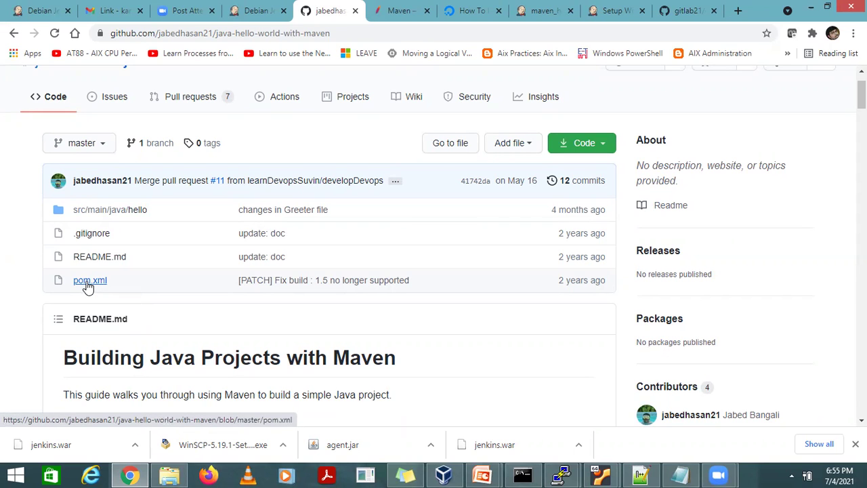
scroll(161, 275, "down", 5)
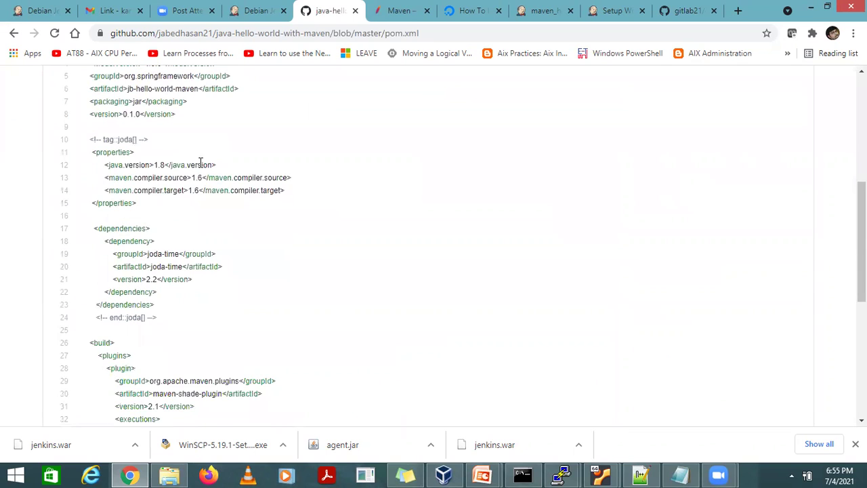
scroll(235, 178, "down", 7)
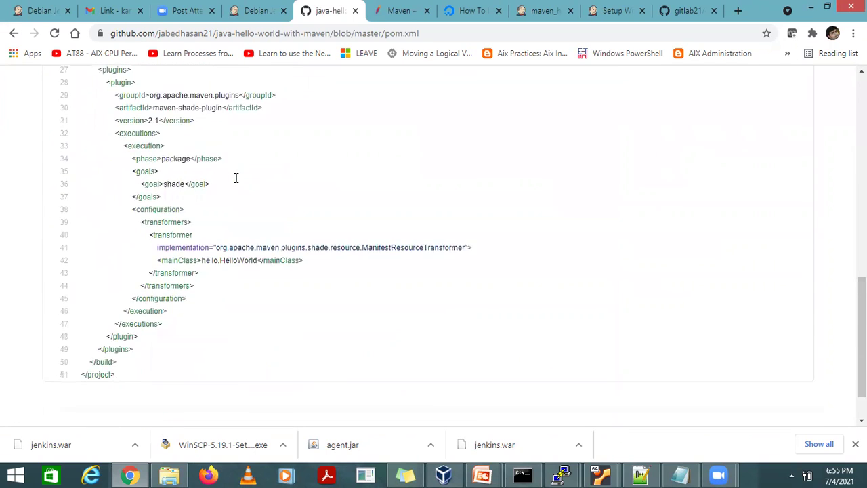
scroll(236, 178, "up", 6)
scroll(231, 192, "up", 5)
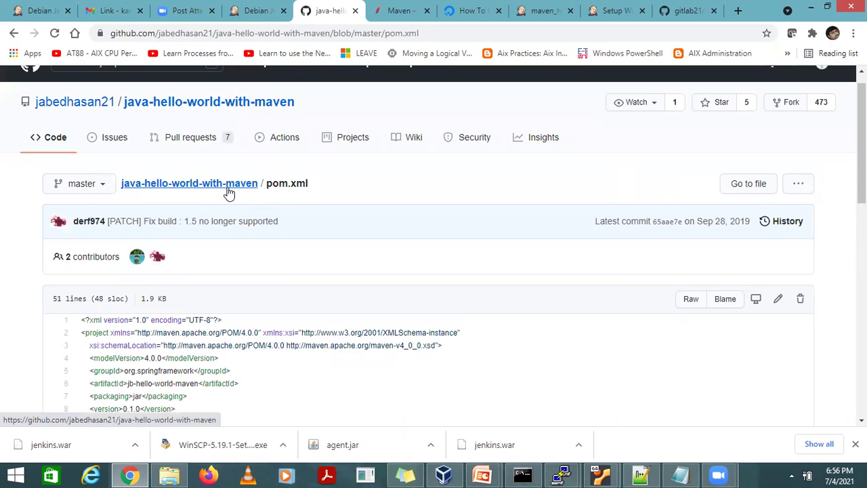
left_click(229, 191)
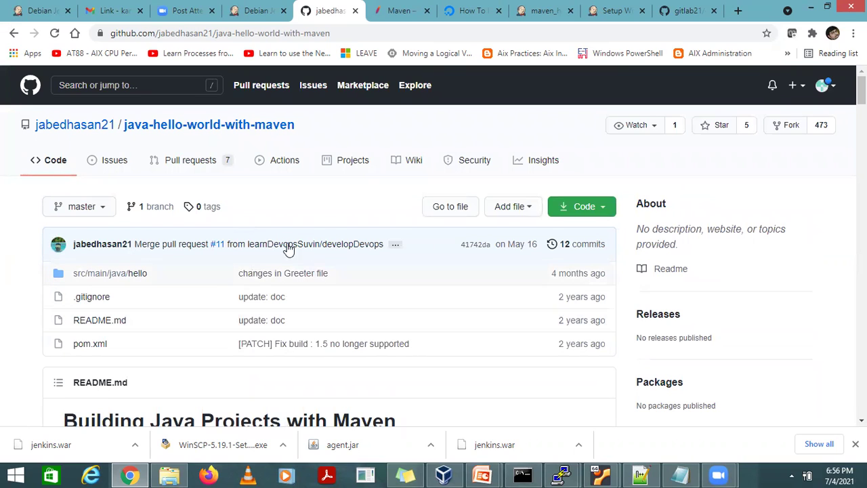
Step: Copy the repository's HTTPS clone URL from the Code dropdown
left_click(602, 212)
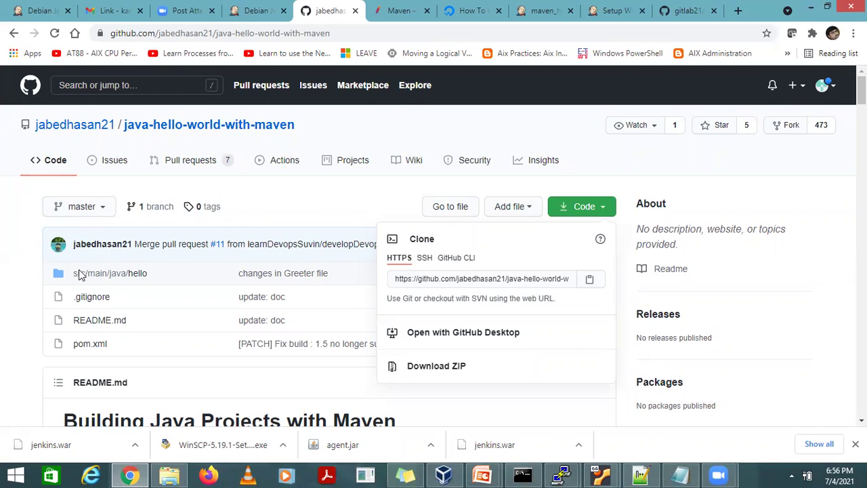
left_click(424, 260)
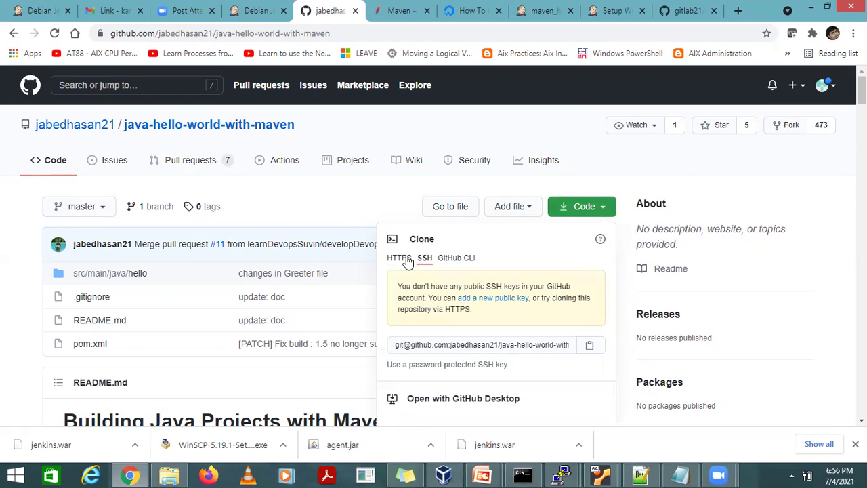
left_click(399, 258)
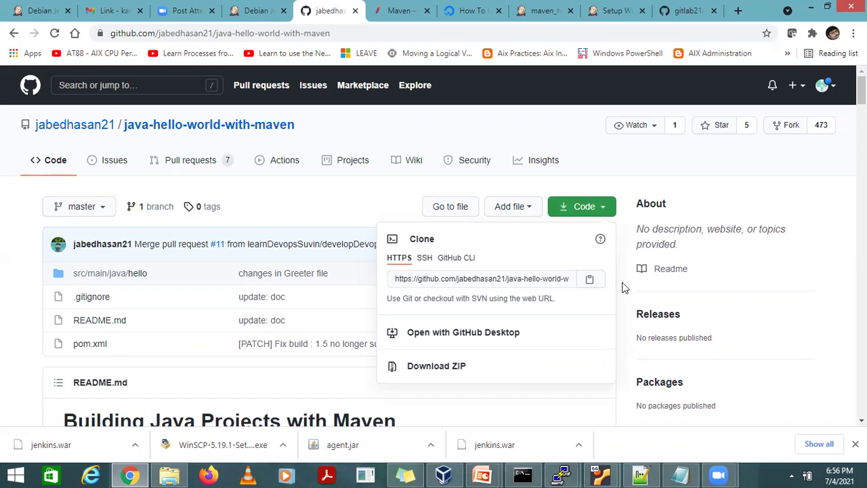
left_click(590, 279)
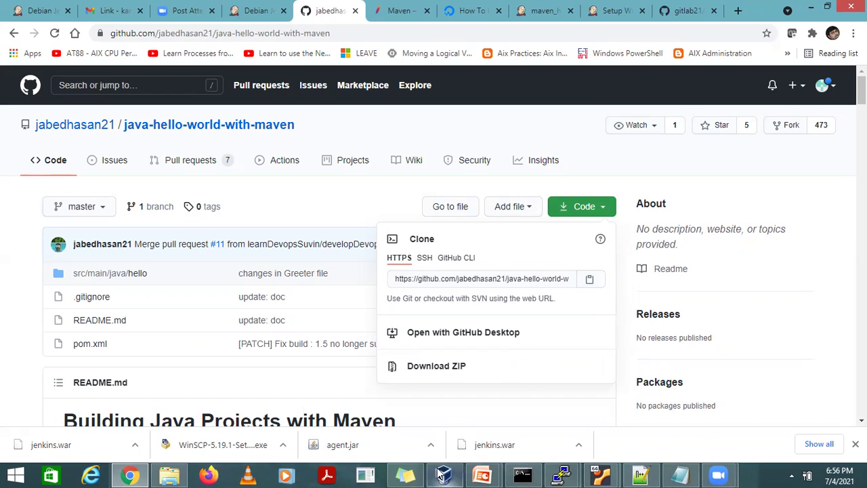
Step: Glance at the maven_hello configuration tab, then return to the GitHub repository page
left_click(131, 475)
left_click(131, 475)
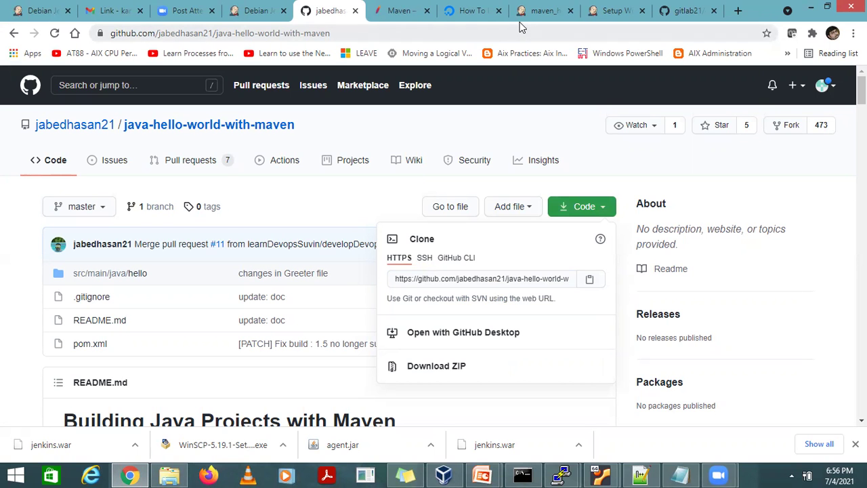
left_click(522, 15)
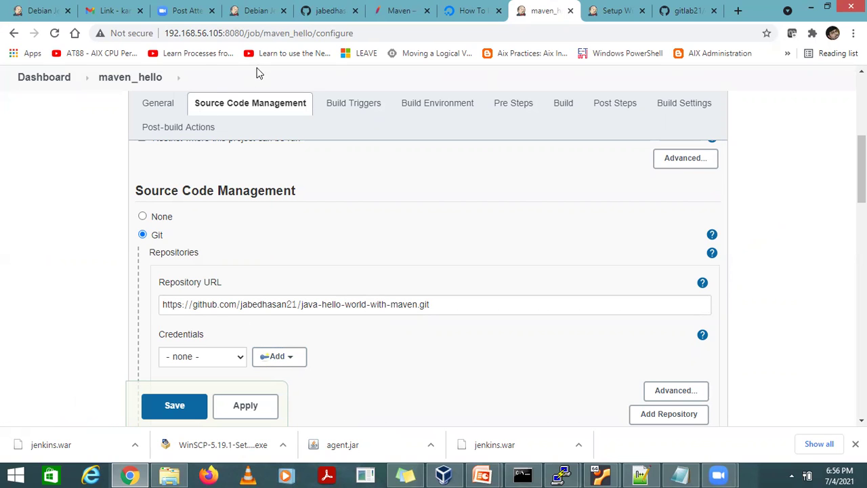
left_click(323, 22)
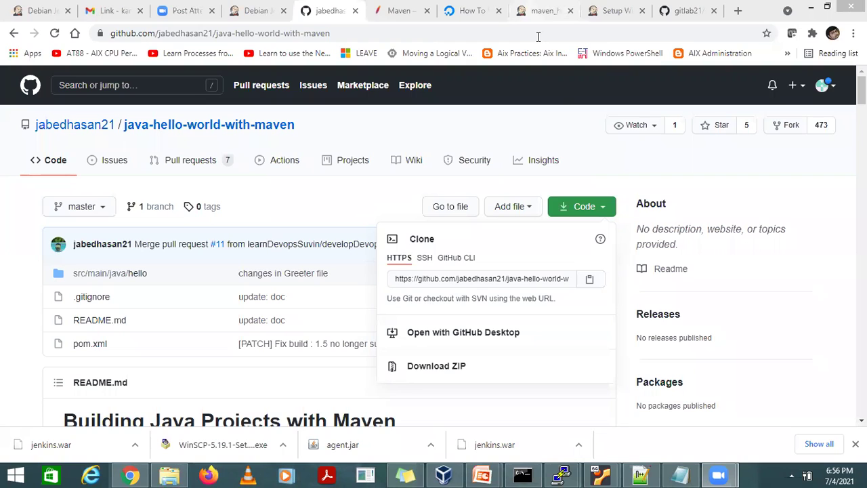
Step: Return to the maven_hello configuration and review its Source Code Management section
left_click(542, 11)
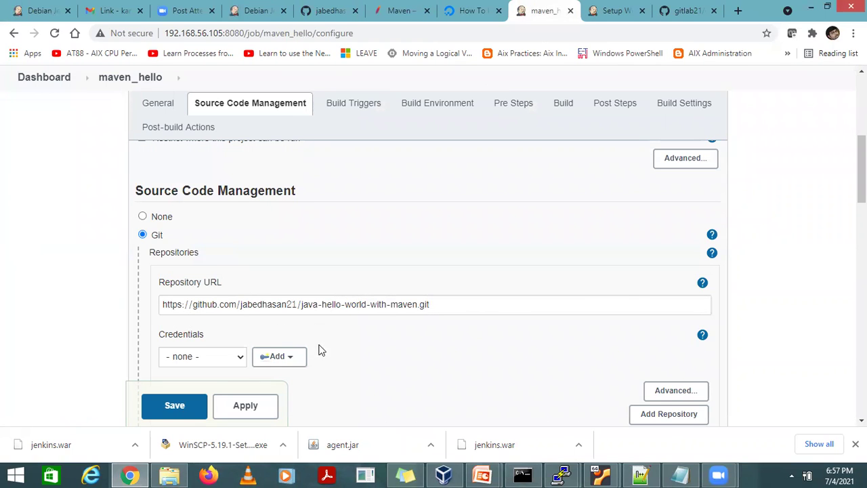
scroll(346, 270, "up", 2)
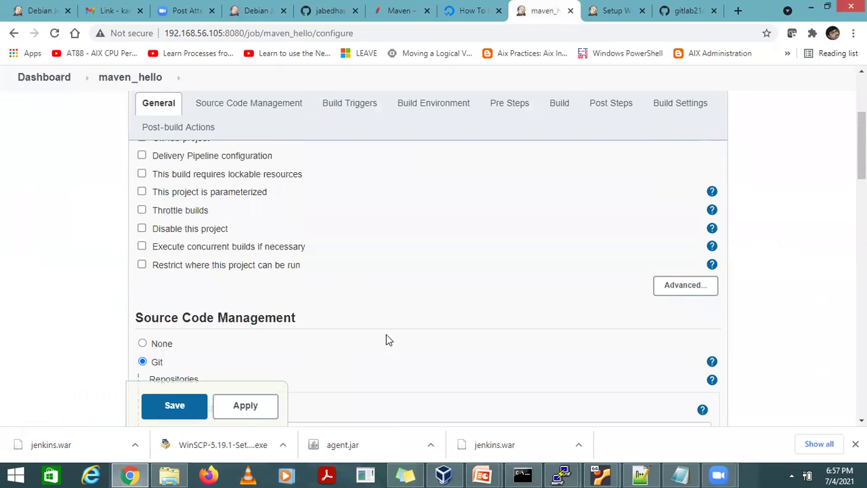
scroll(386, 334, "down", 1)
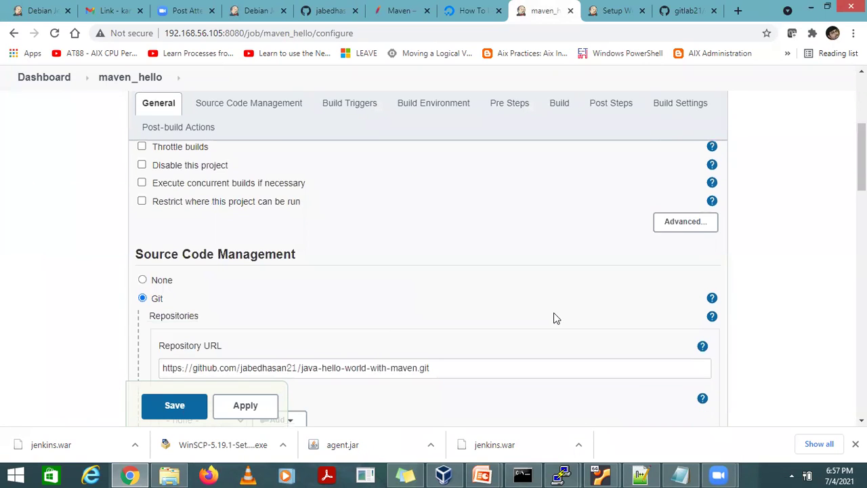
scroll(554, 317, "down", 1)
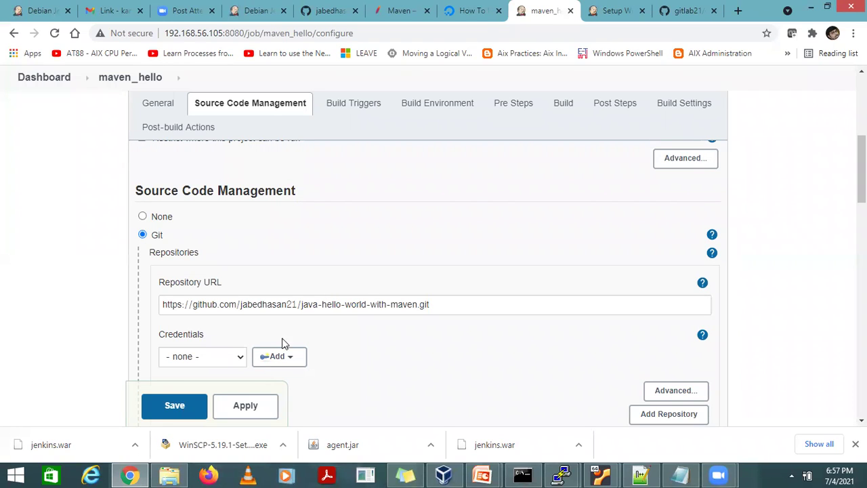
Step: Check the Git credentials list and add-credentials options, leaving them unchanged
left_click(238, 360)
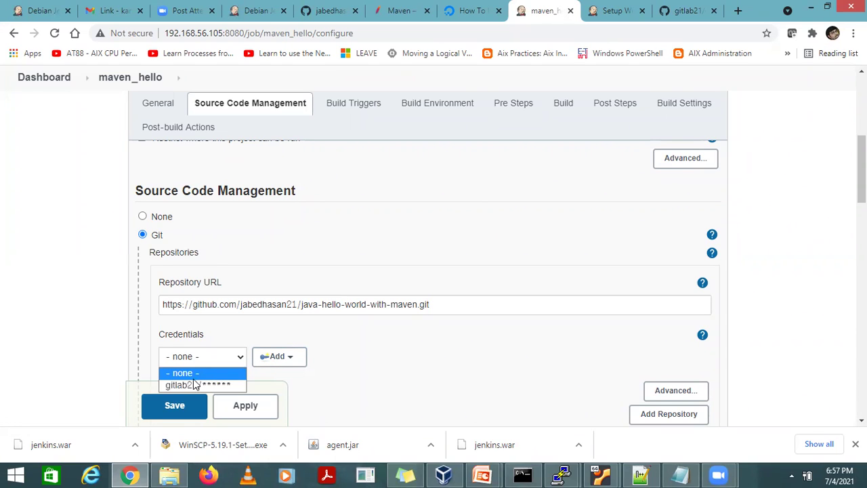
left_click(285, 357)
left_click(282, 360)
scroll(277, 352, "down", 2)
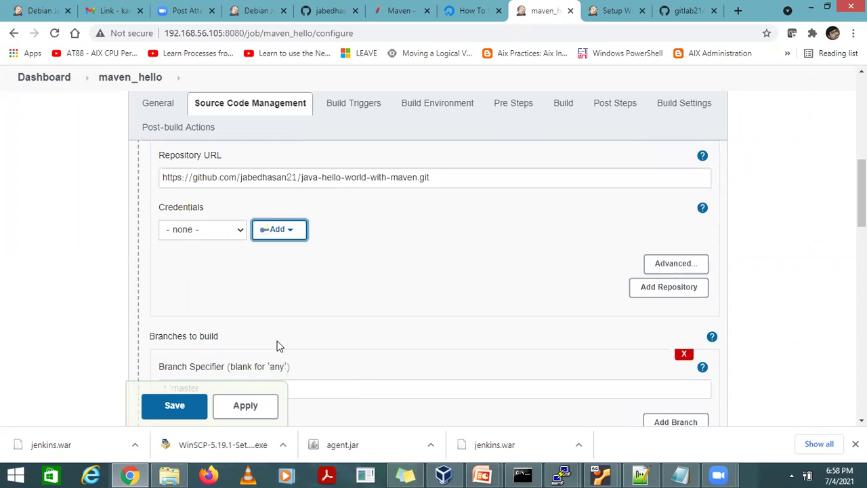
left_click(341, 281)
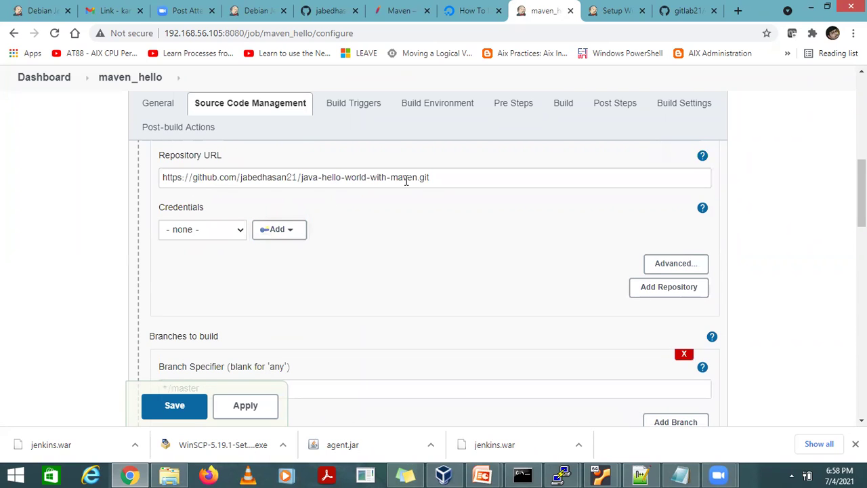
scroll(411, 217, "up", 1)
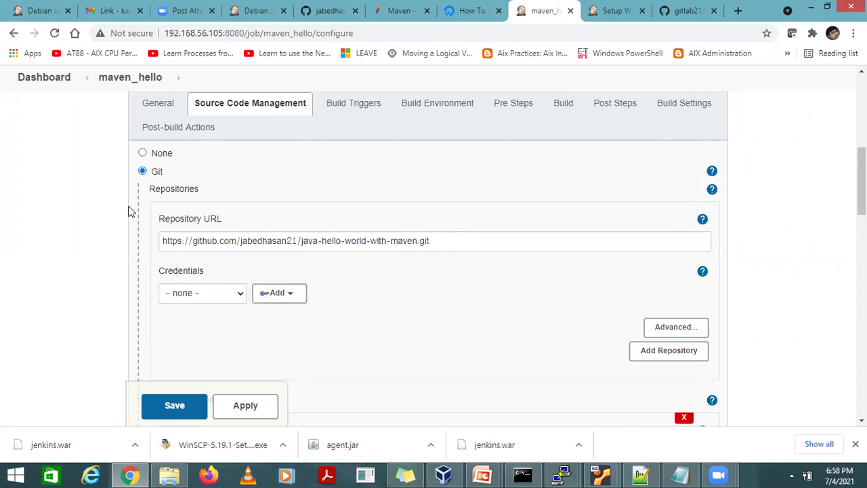
scroll(343, 237, "down", 3)
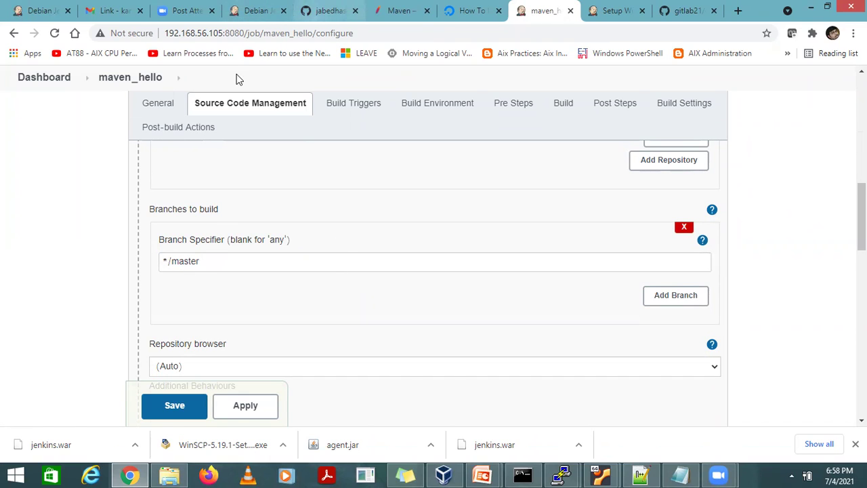
key("ctrl+5")
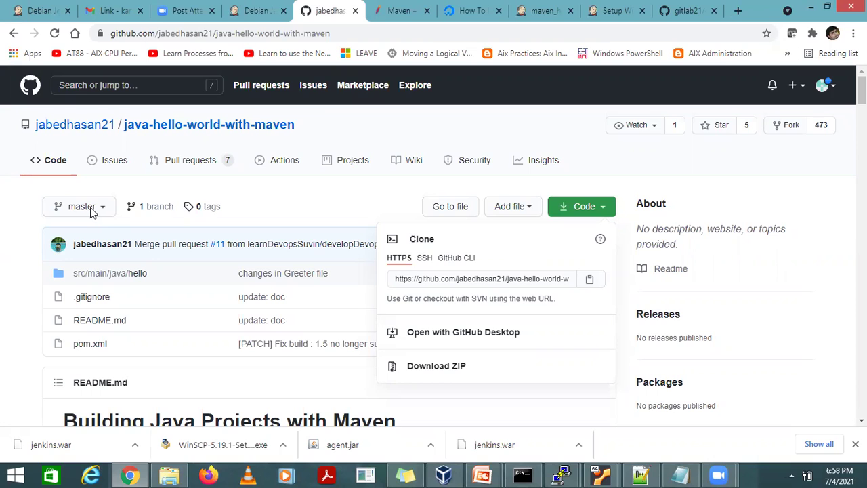
Step: Look over the Maven 'Introduction to the Build Lifecycle' guide, then go back to the maven_hello configuration
left_click(410, 15)
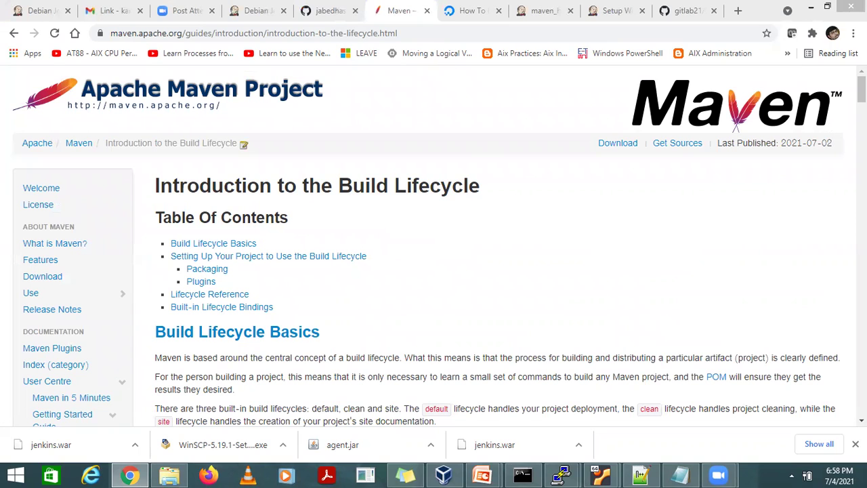
left_click(531, 19)
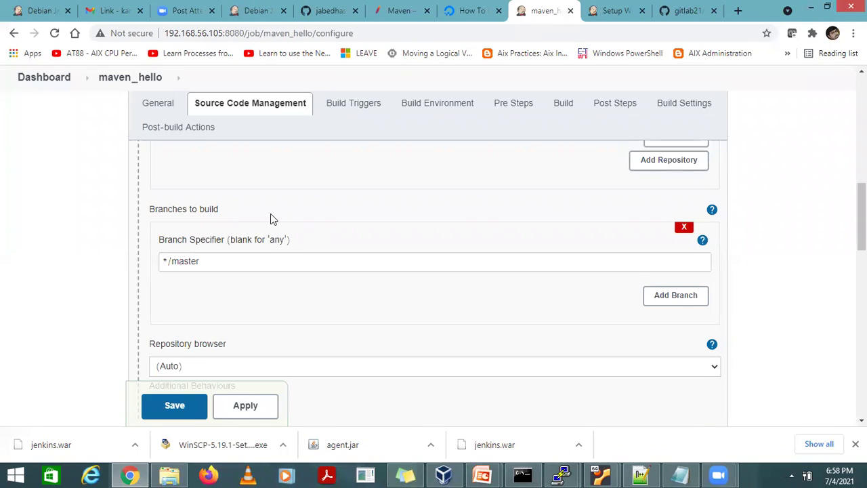
scroll(270, 218, "down", 1)
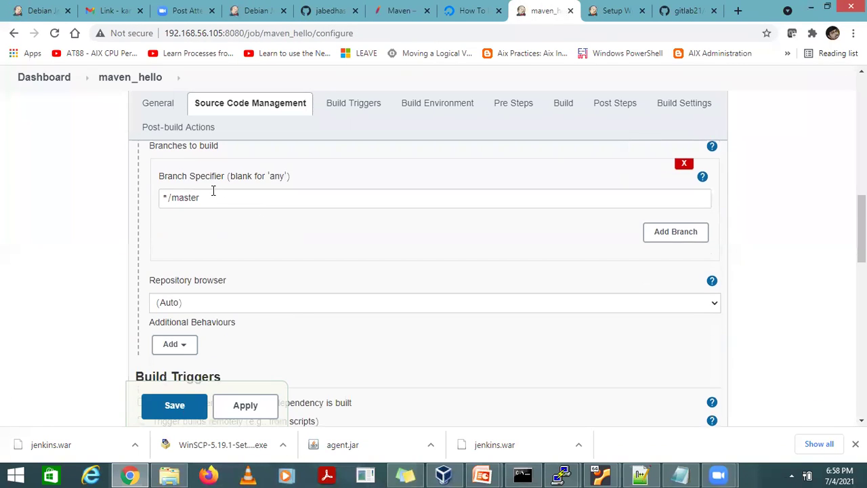
left_click(228, 305)
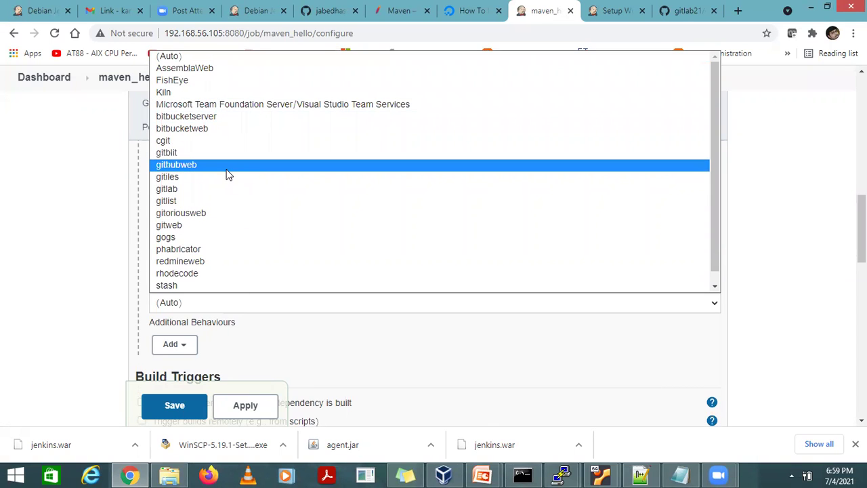
left_click(230, 306)
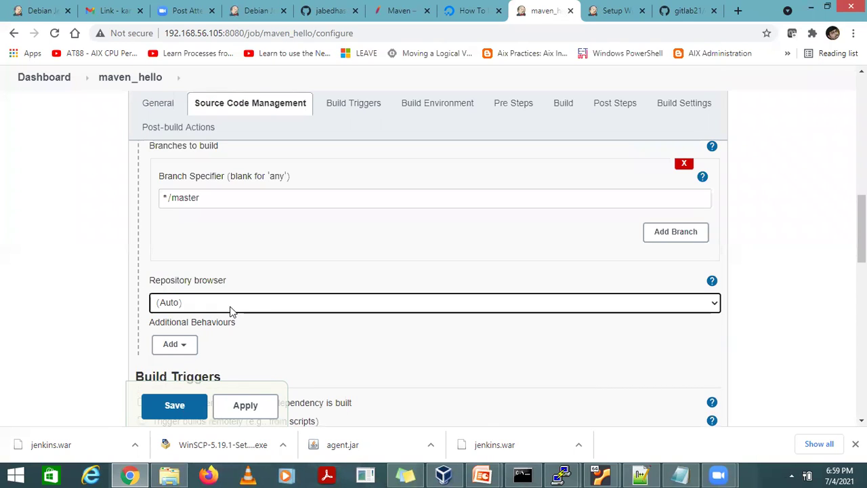
scroll(258, 310, "down", 3)
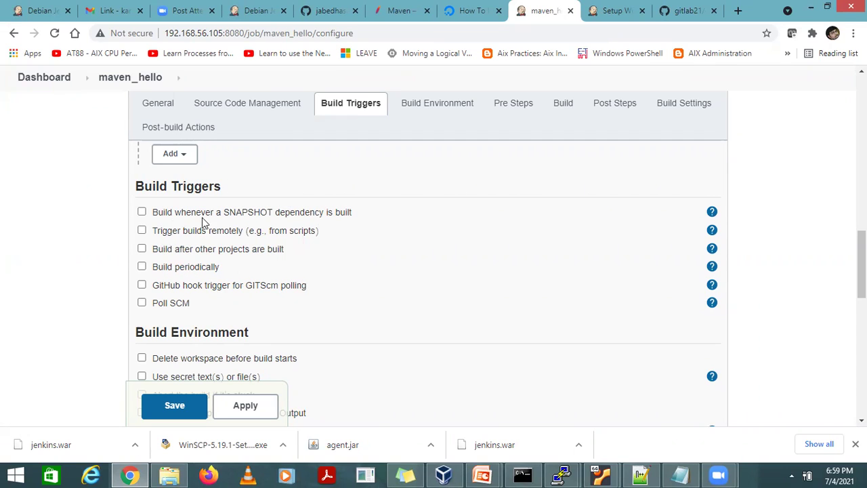
Step: Scroll to the Build section, confirm the Root POM is pom.xml, and switch to GitHub
scroll(177, 306, "down", 3)
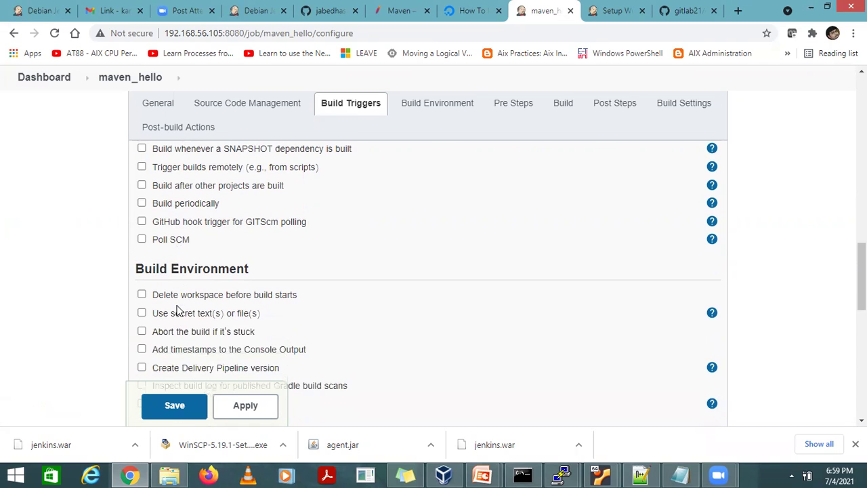
scroll(177, 306, "down", 3)
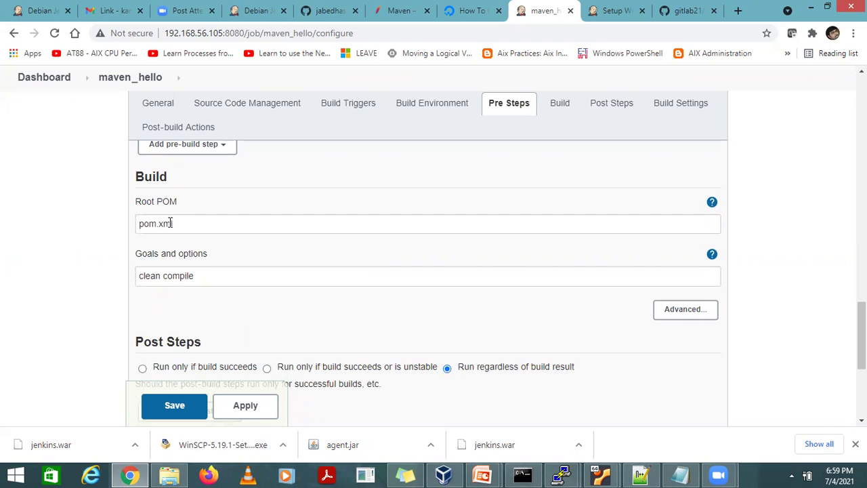
left_click(181, 225)
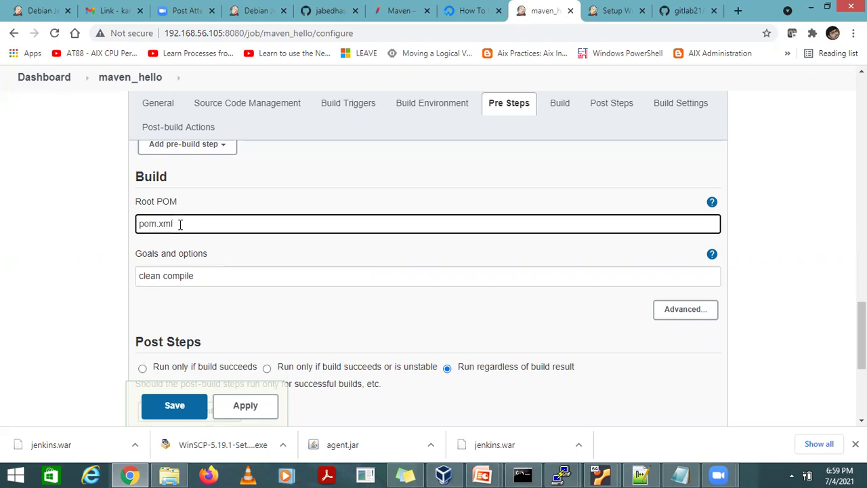
left_click(315, 12)
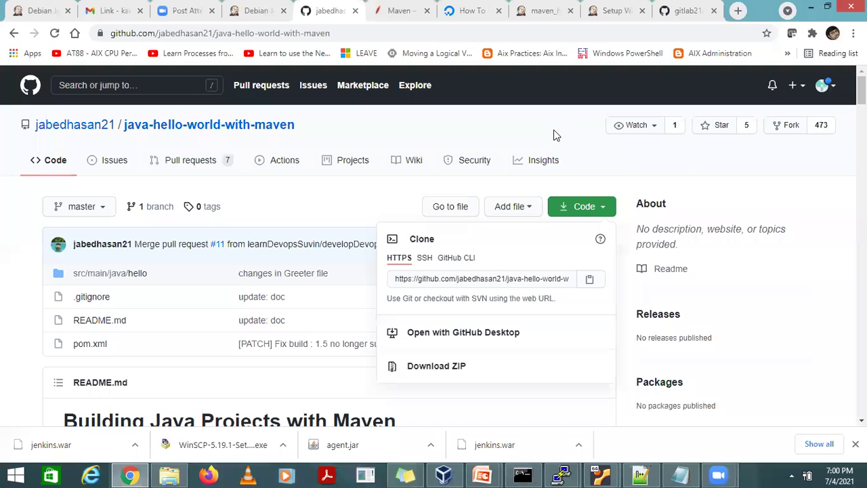
Step: Close the GitHub clone dropdown and return to the maven_hello configuration
left_click(554, 129)
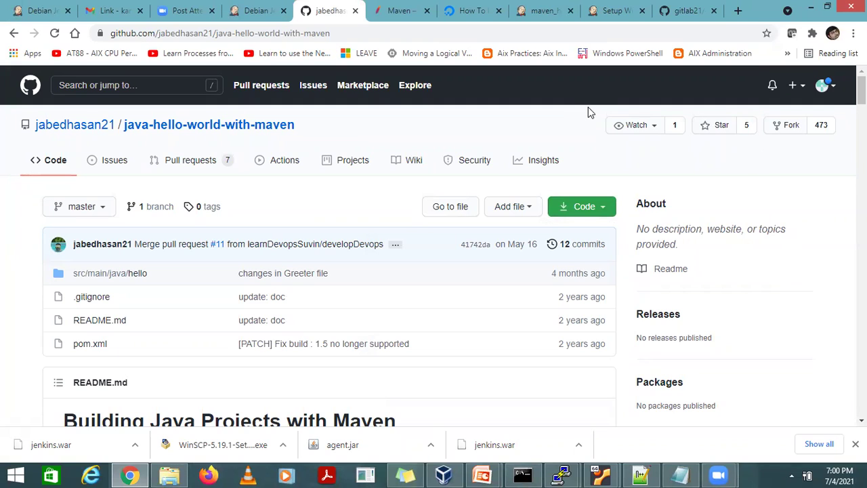
left_click(554, 20)
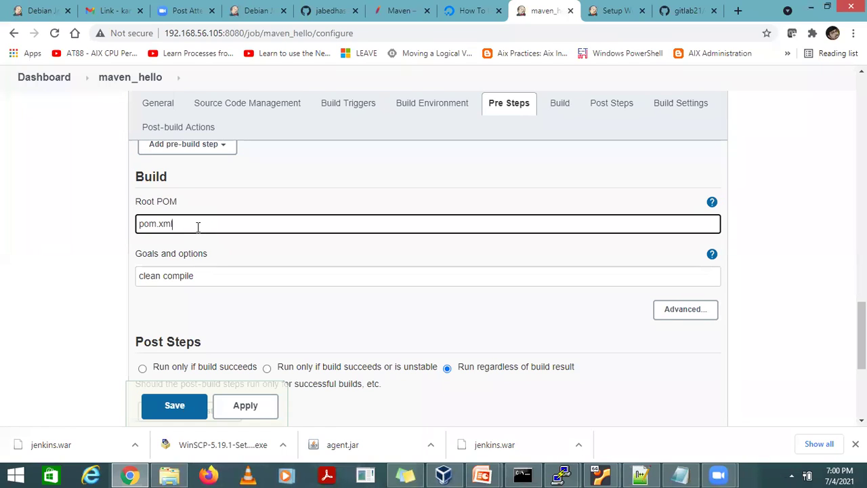
Step: Leave the Root POM field, scroll up to Build Environment, and switch to the mail tab
left_click(206, 296)
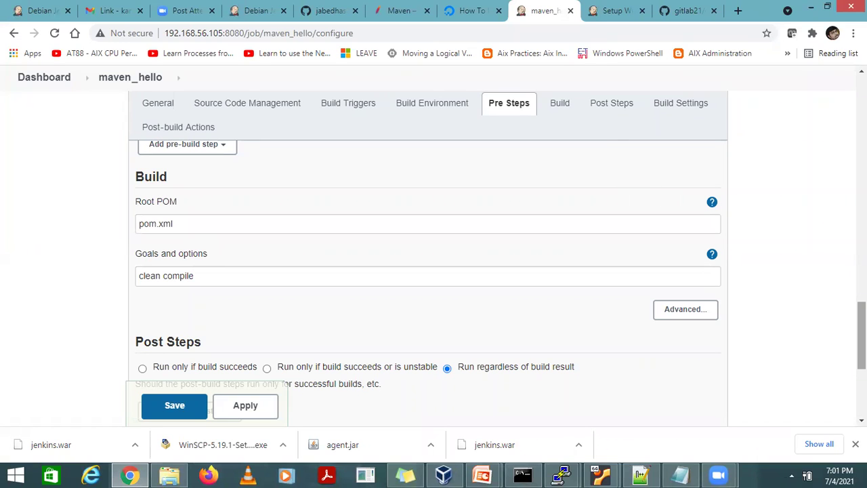
scroll(293, 304, "up", 4)
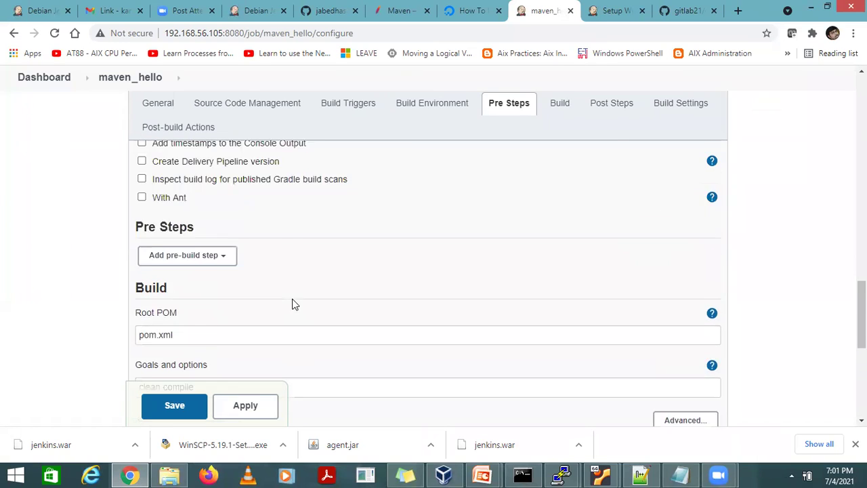
left_click(107, 12)
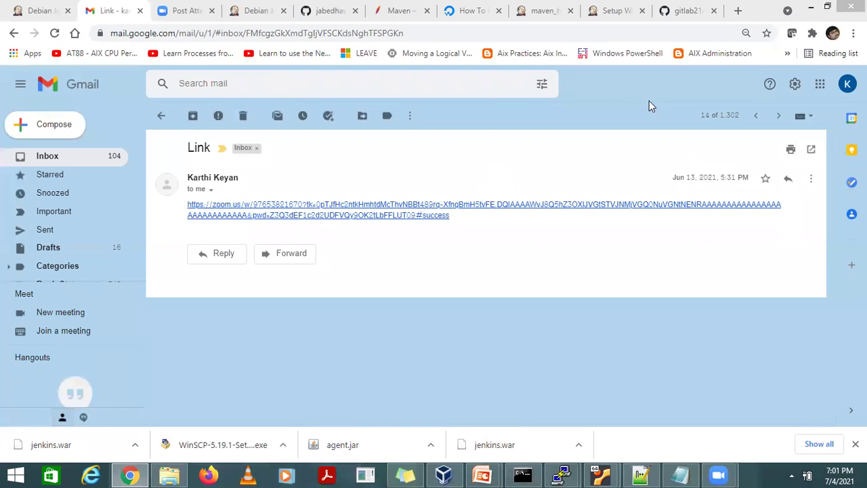
Step: Read the default lifecycle phases in the Maven guide, then return to the maven_hello configuration
left_click(538, 22)
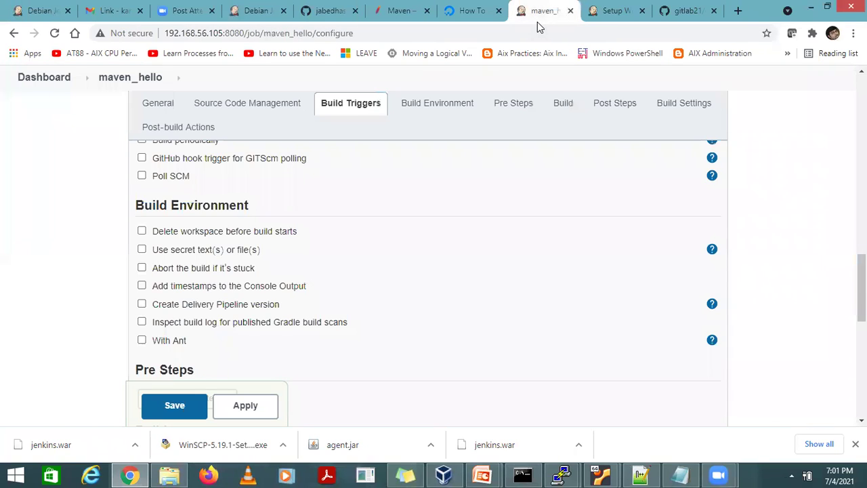
left_click(475, 22)
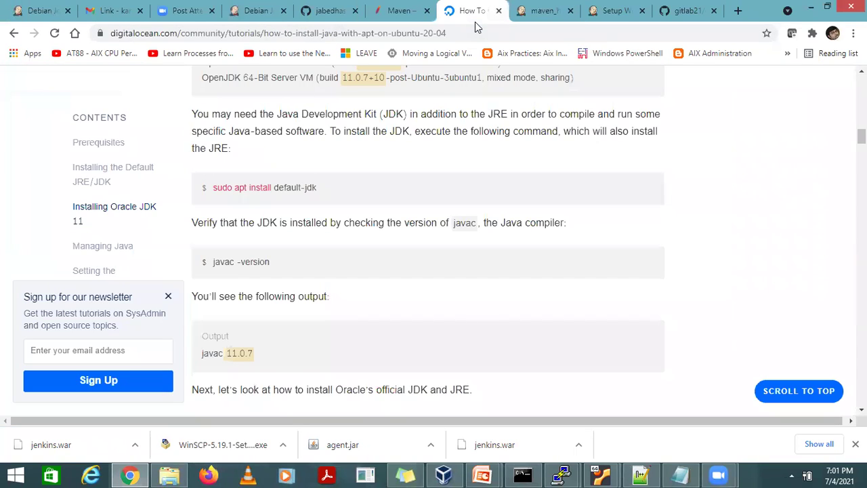
left_click(402, 22)
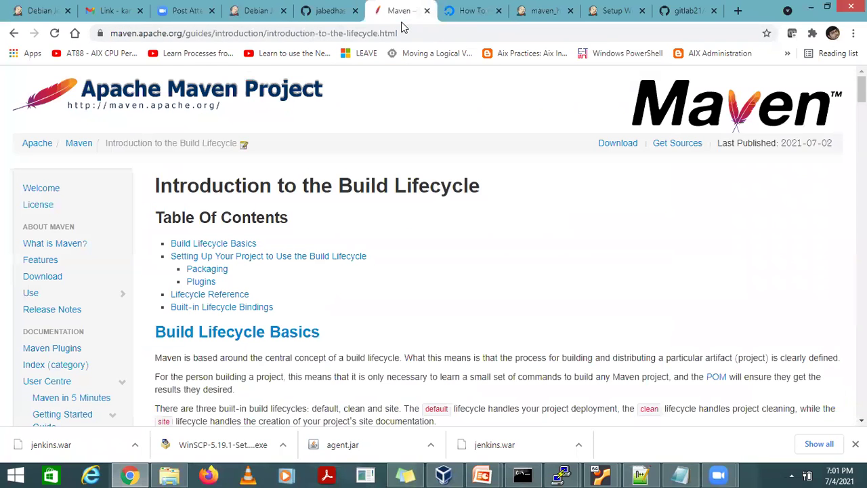
scroll(603, 234, "down", 4)
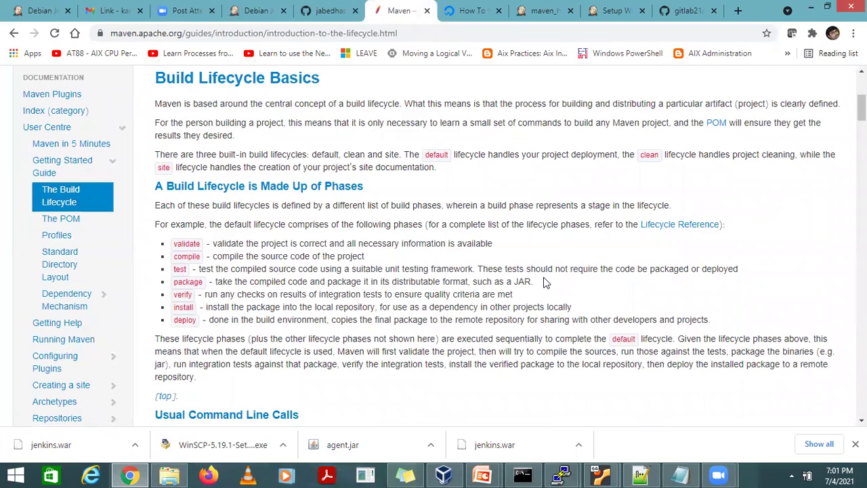
scroll(152, 280, "down", 1)
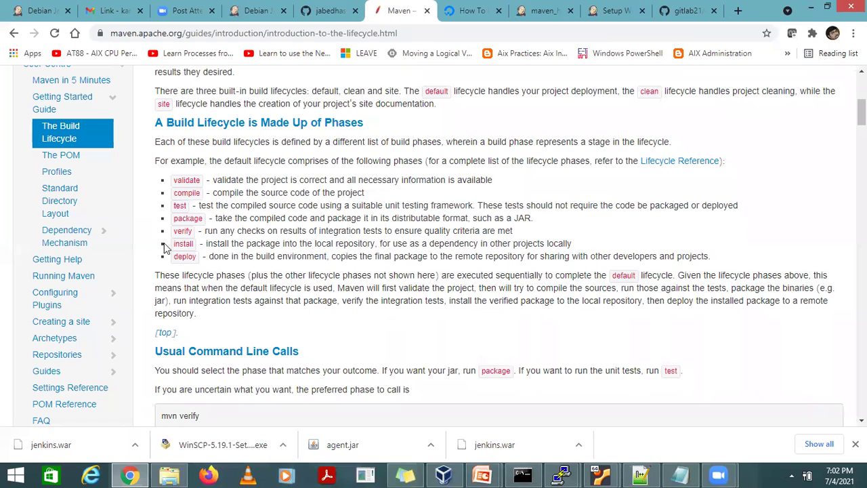
left_click(536, 21)
scroll(298, 311, "down", 1)
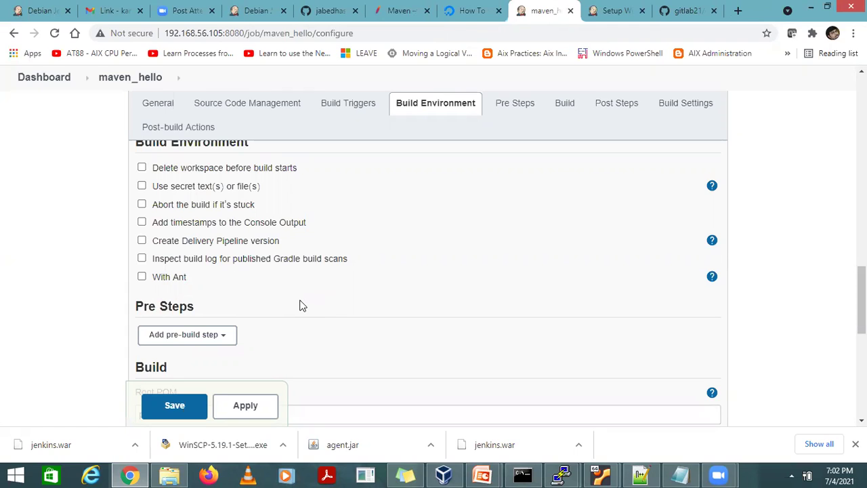
scroll(273, 295, "down", 4)
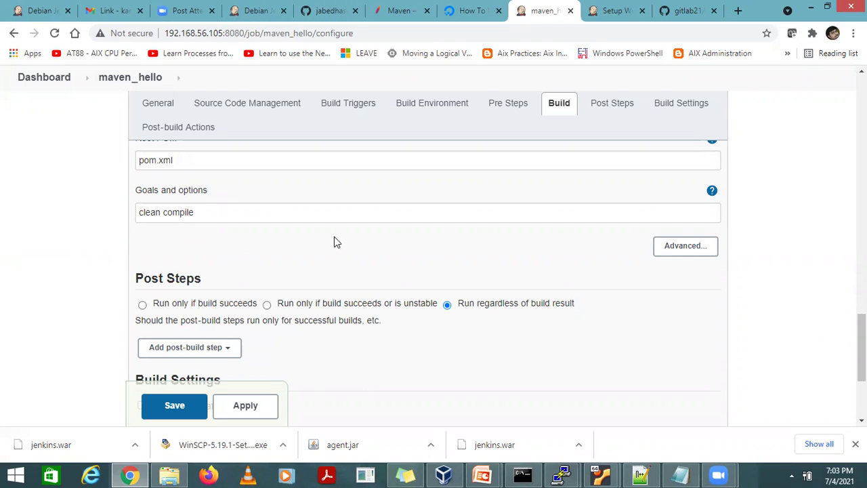
scroll(337, 246, "down", 2)
scroll(336, 245, "down", 1)
scroll(338, 248, "up", 2)
scroll(271, 249, "down", 2)
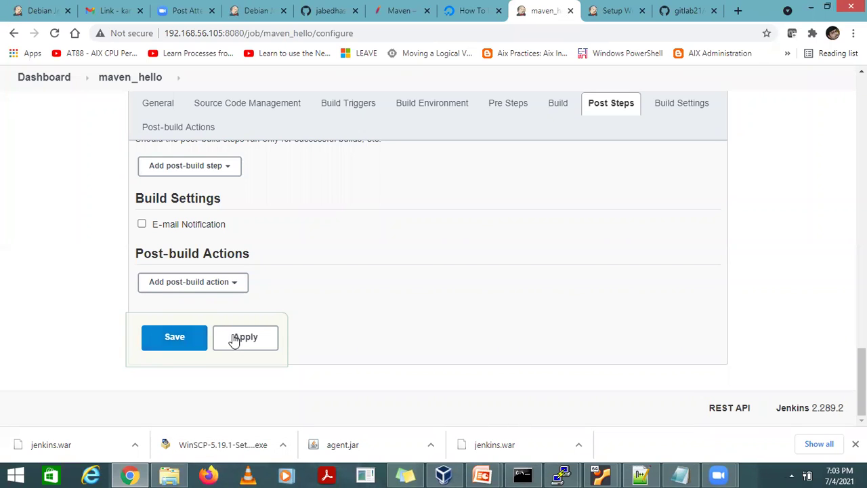
Step: Save the maven_hello configuration, start build #2, and open its Console Output
left_click(169, 340)
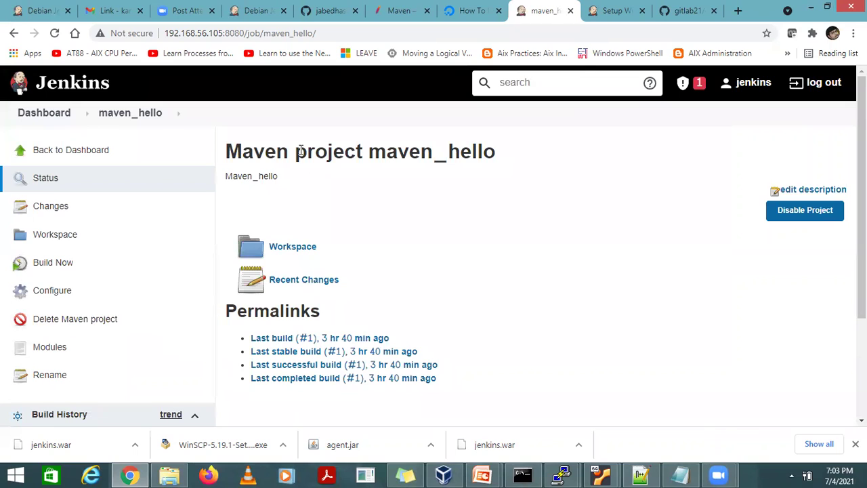
left_click(54, 264)
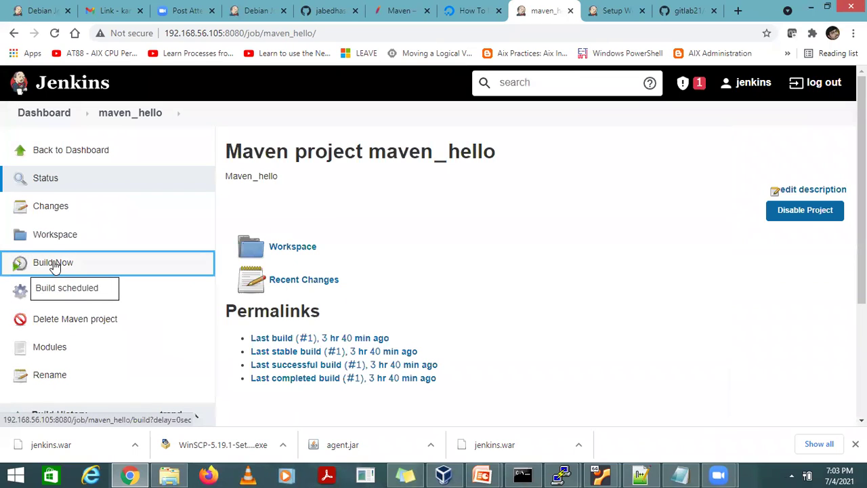
scroll(54, 266, "down", 2)
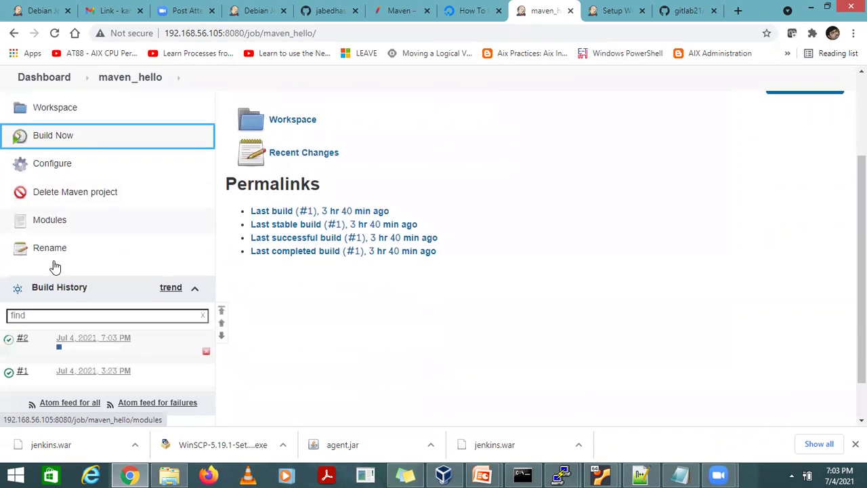
left_click(136, 342)
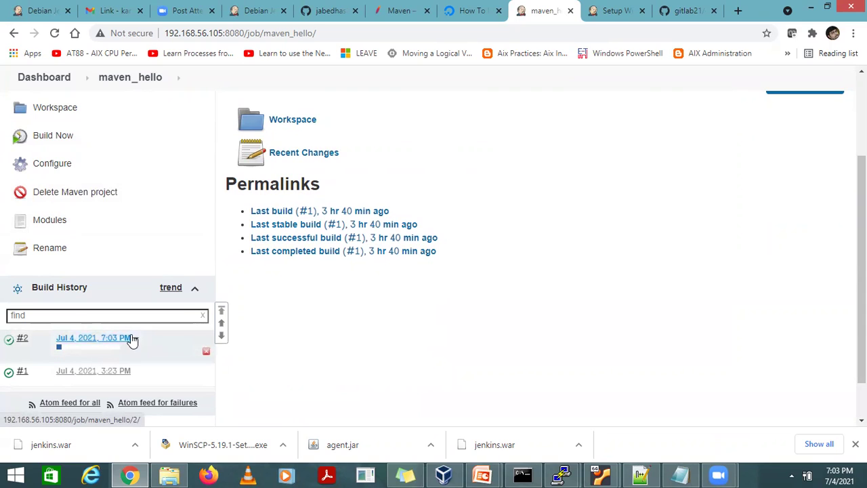
left_click(134, 339)
left_click(112, 388)
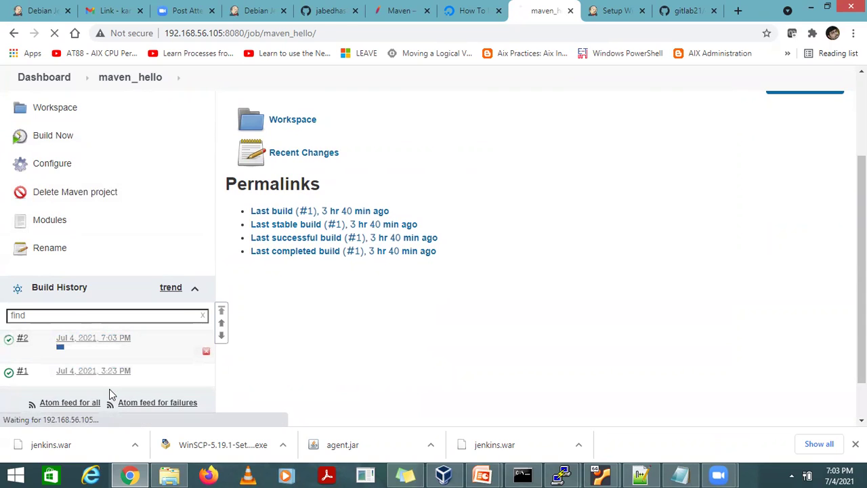
scroll(458, 256, "up", 1)
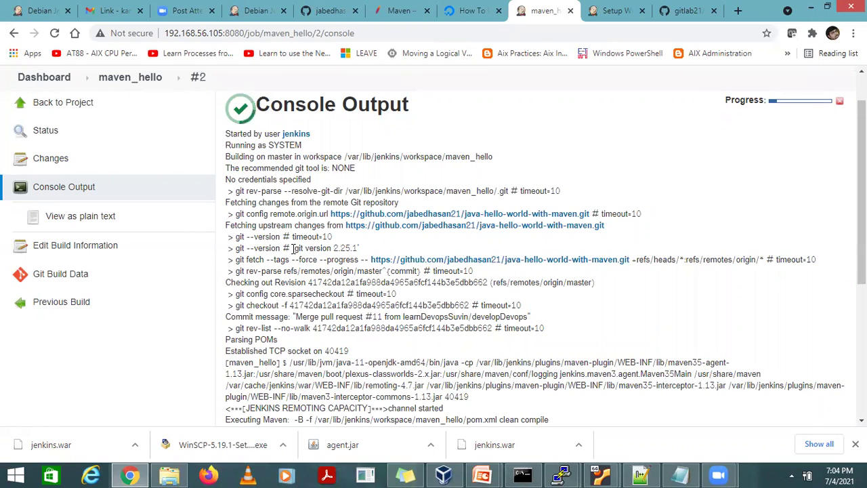
scroll(292, 248, "down", 3)
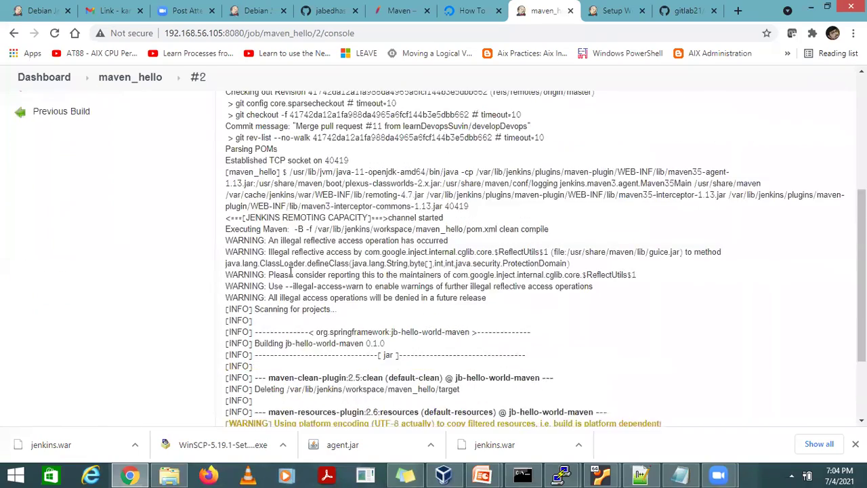
scroll(292, 273, "up", 2)
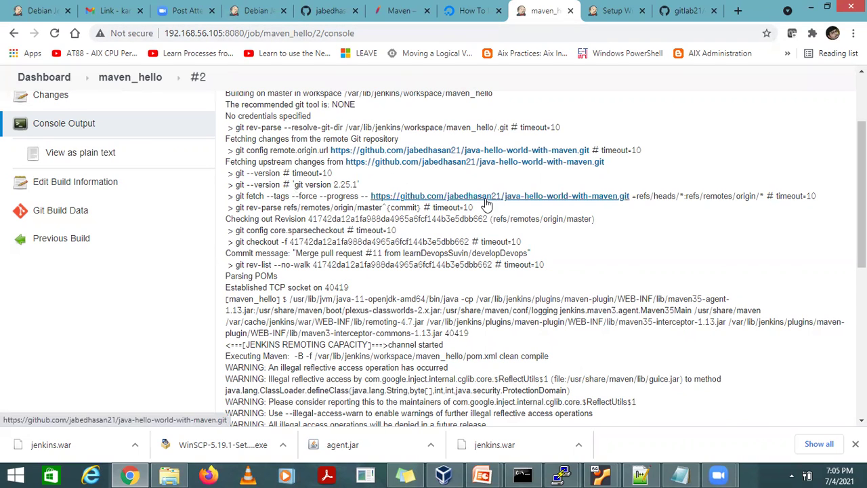
left_click(330, 11)
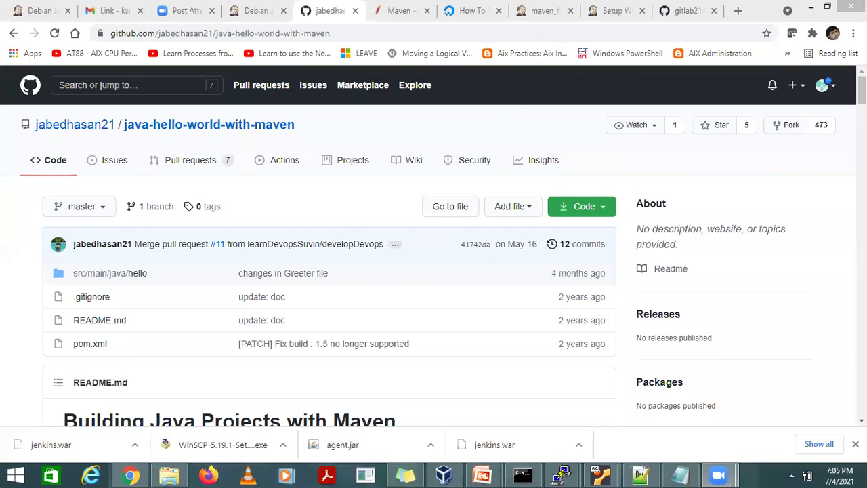
left_click(534, 21)
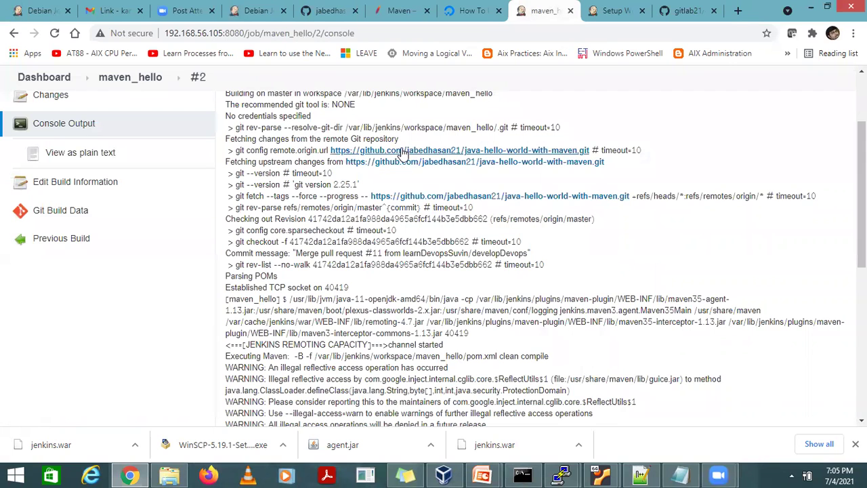
scroll(402, 156, "up", 2)
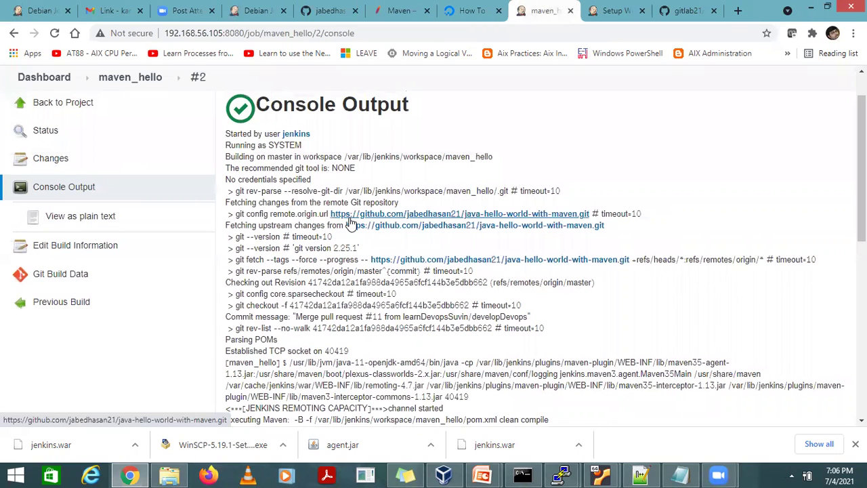
scroll(350, 223, "down", 1)
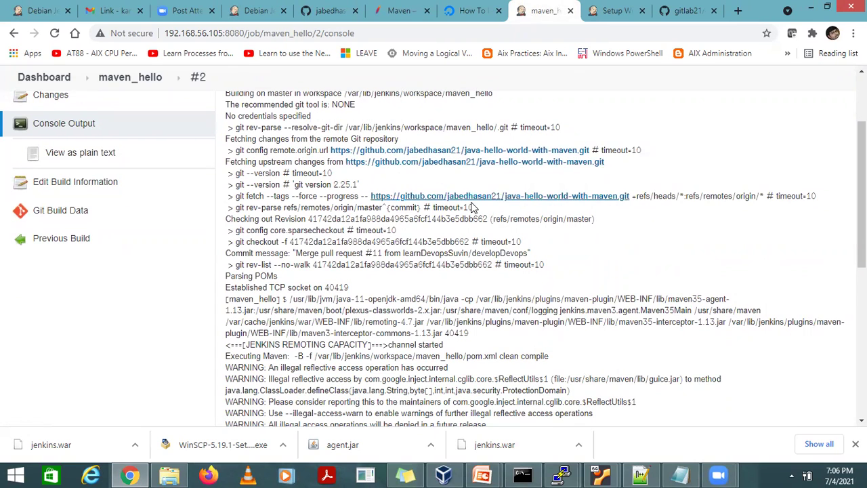
scroll(470, 205, "down", 1)
scroll(430, 205, "down", 3)
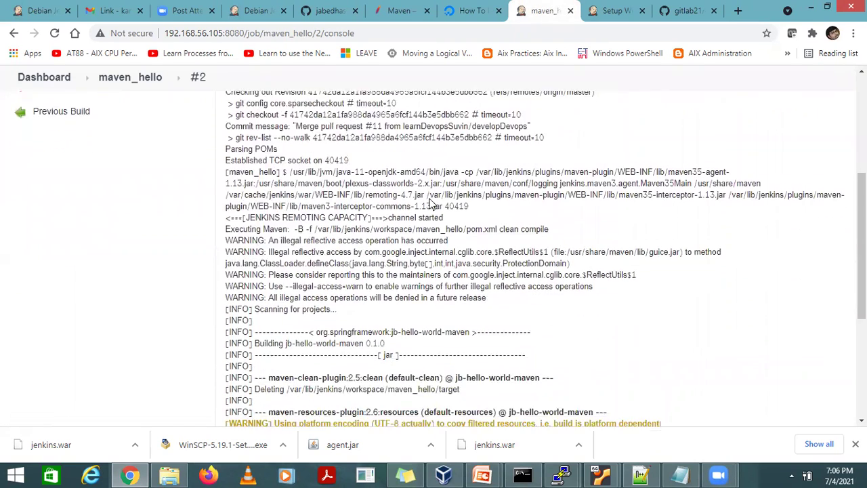
scroll(427, 224, "down", 1)
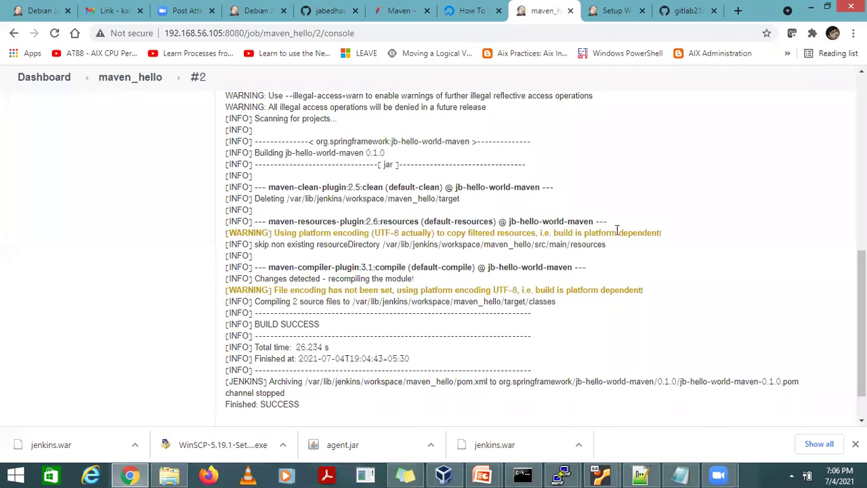
scroll(571, 234, "down", 1)
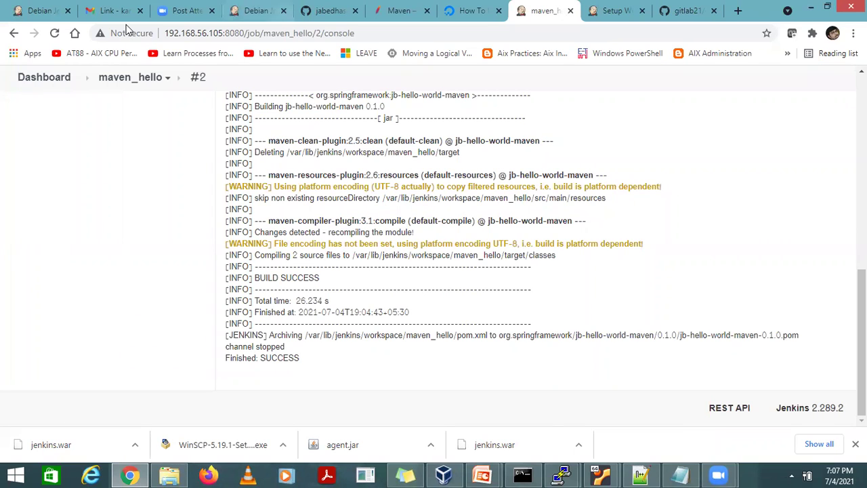
mouse_move(561, 475)
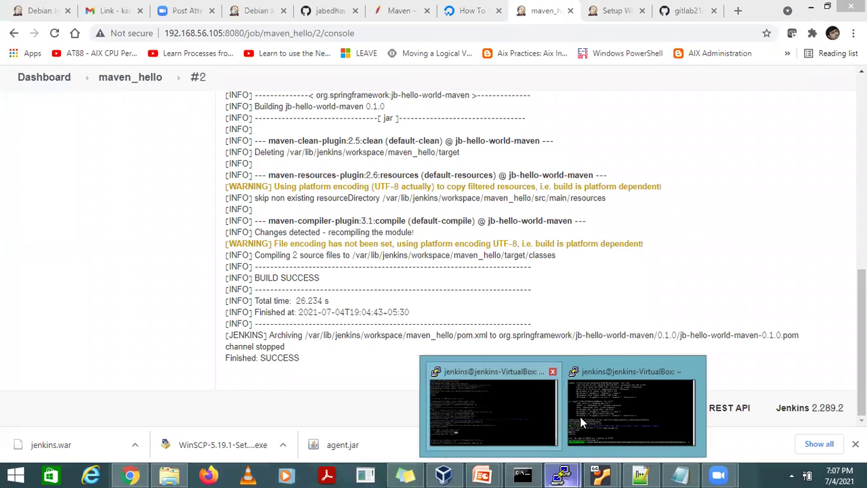
Step: In the PuTTY session, go up to the Jenkins workspace folder and list its contents
left_click(485, 413)
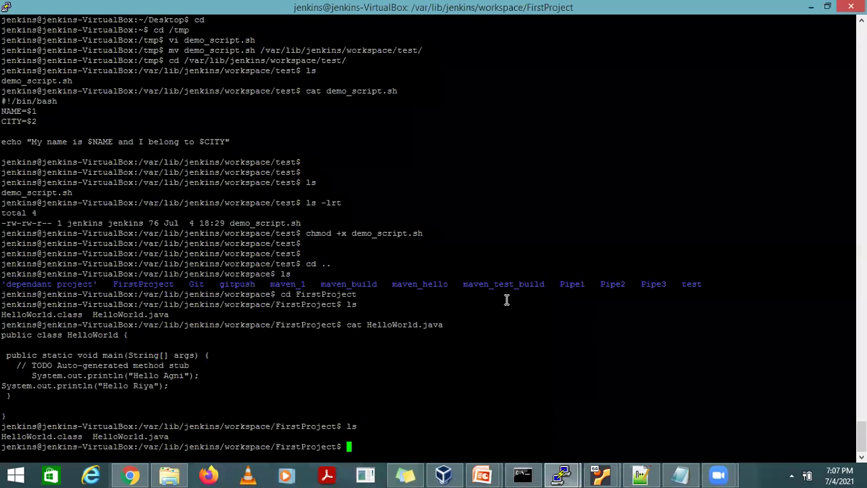
type("cd ..")
key("Return")
type("ls")
key("Return")
Step: Enter maven_1 and list its files: Jenkinsfile, pom.xml, src, target, testng.xml
type("cd maven_")
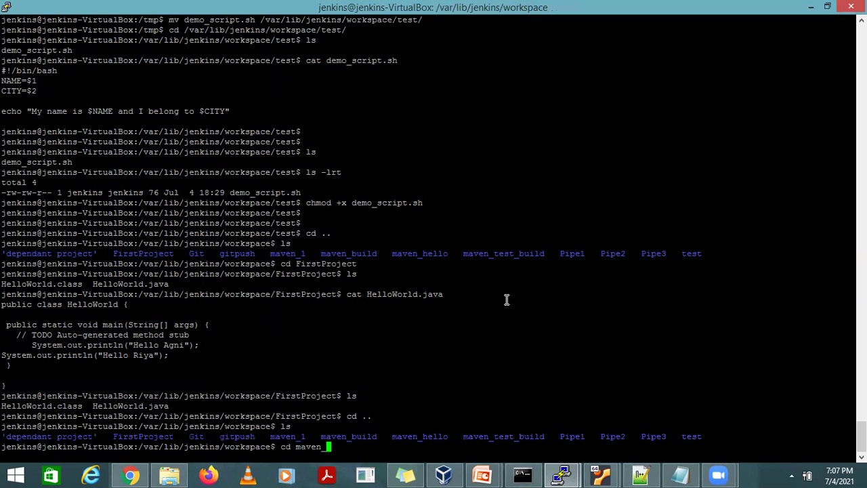
type("1")
key("Return")
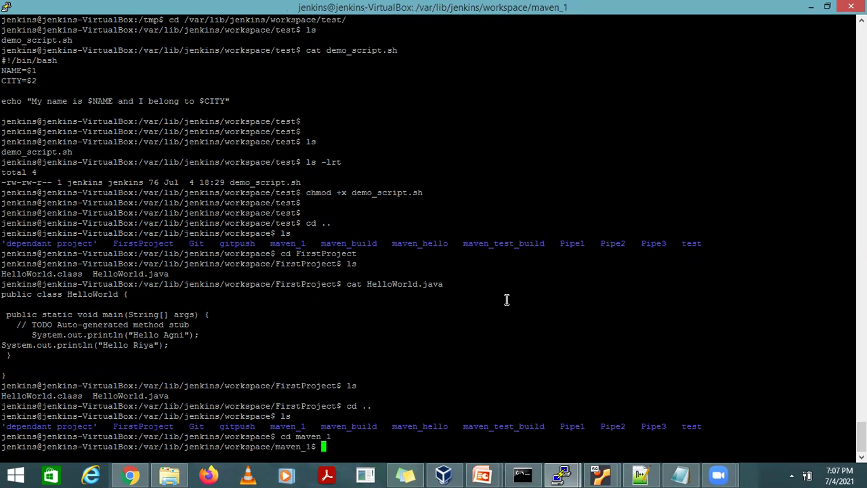
type("ls")
key("Return")
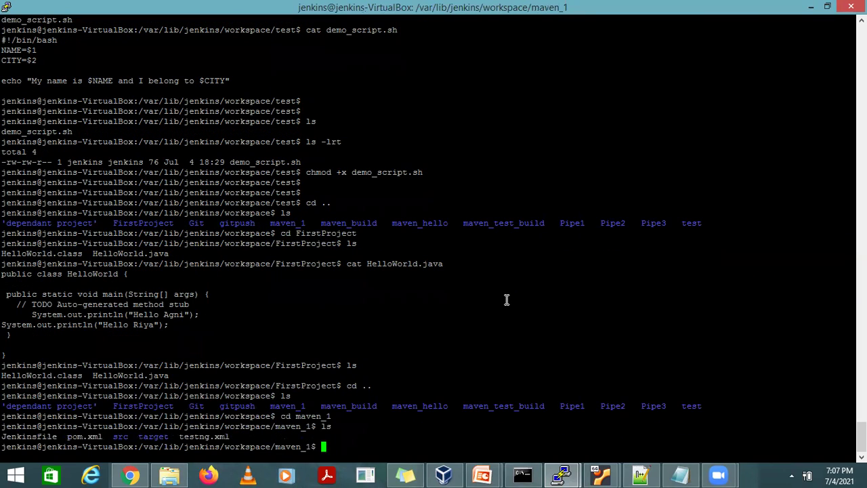
double_click(14, 435)
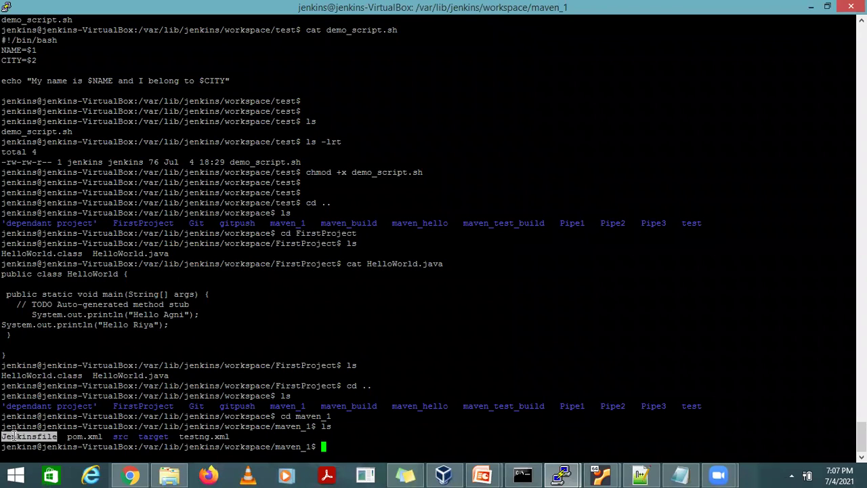
left_click(124, 435)
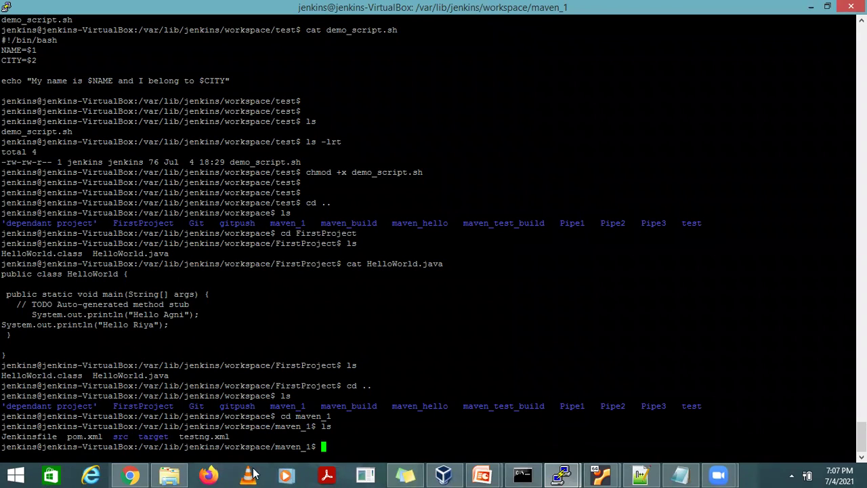
Step: Return to Chrome and read through build #2's console log down to BUILD SUCCESS
left_click(130, 475)
scroll(452, 221, "up", 1)
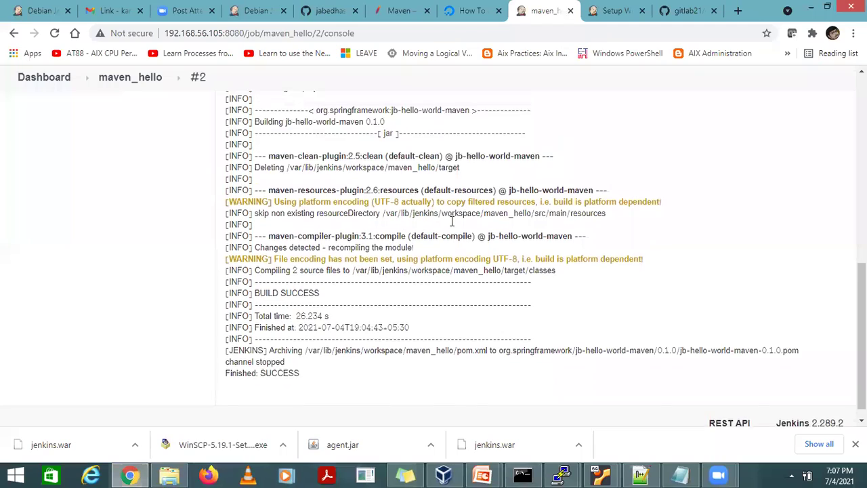
scroll(452, 221, "up", 5)
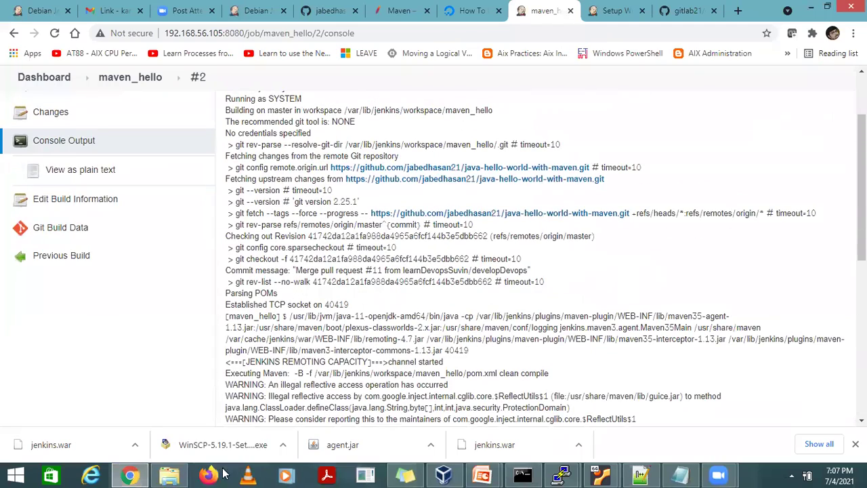
scroll(444, 245, "down", 2)
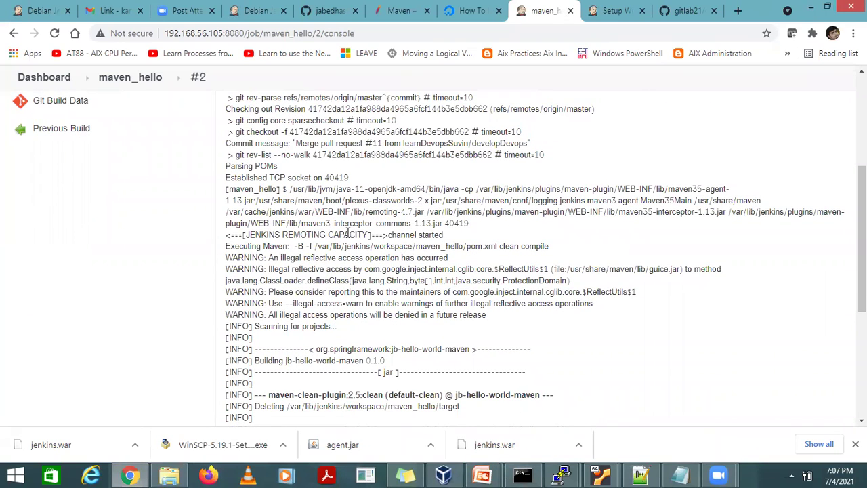
scroll(349, 233, "down", 1)
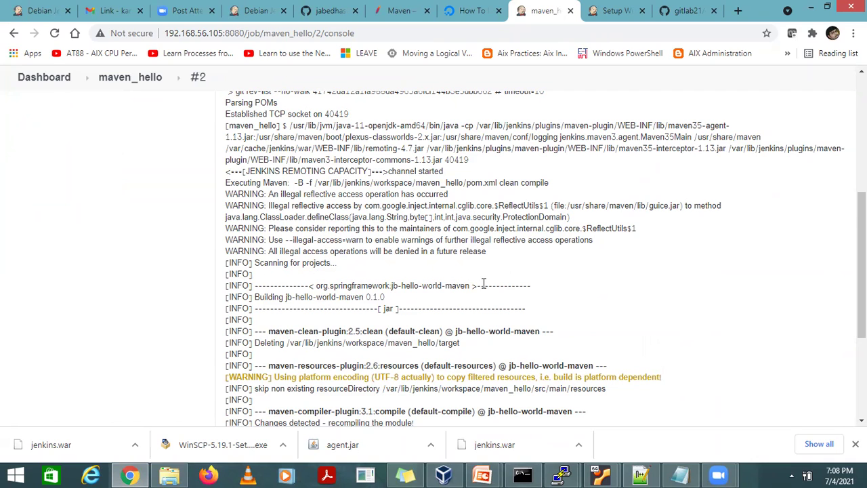
scroll(479, 251, "down", 1)
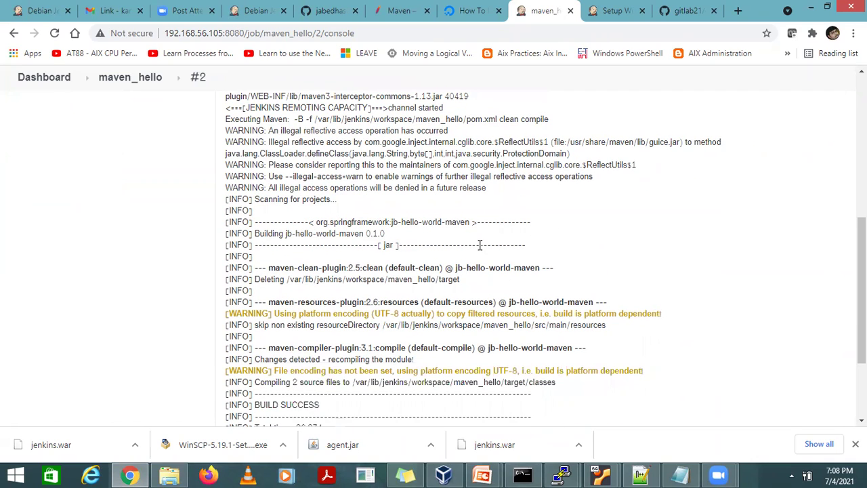
scroll(476, 256, "down", 2)
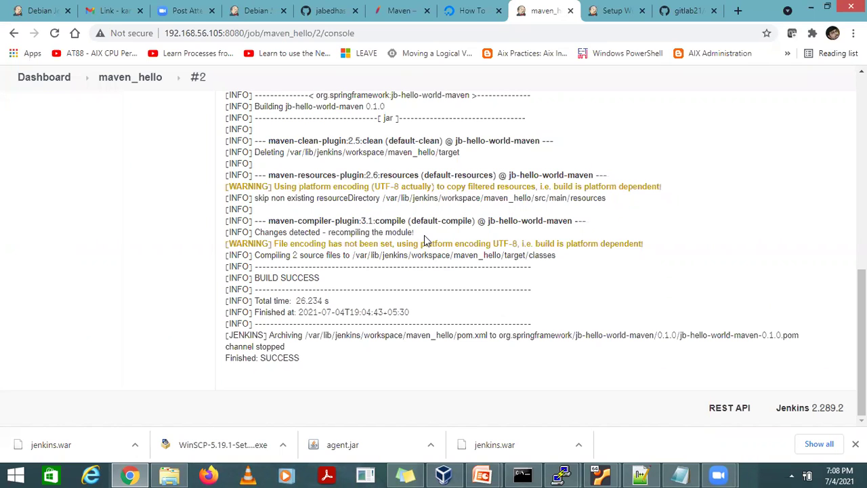
scroll(424, 235, "up", 3)
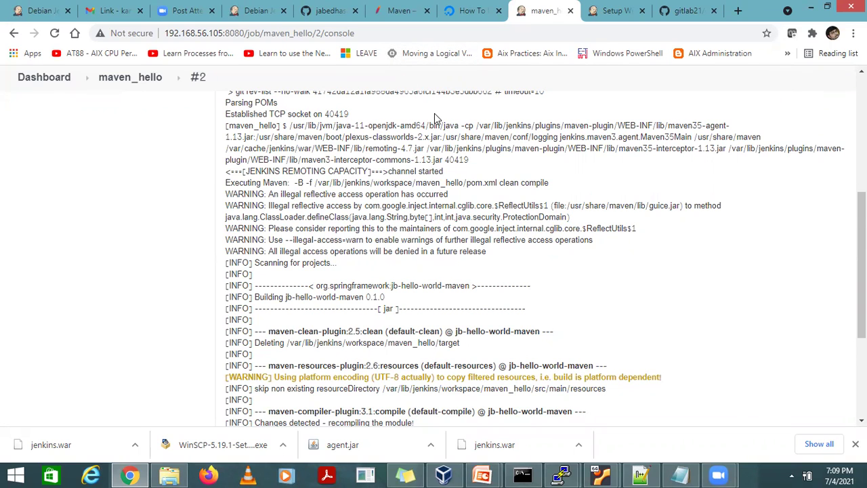
scroll(434, 113, "down", 1)
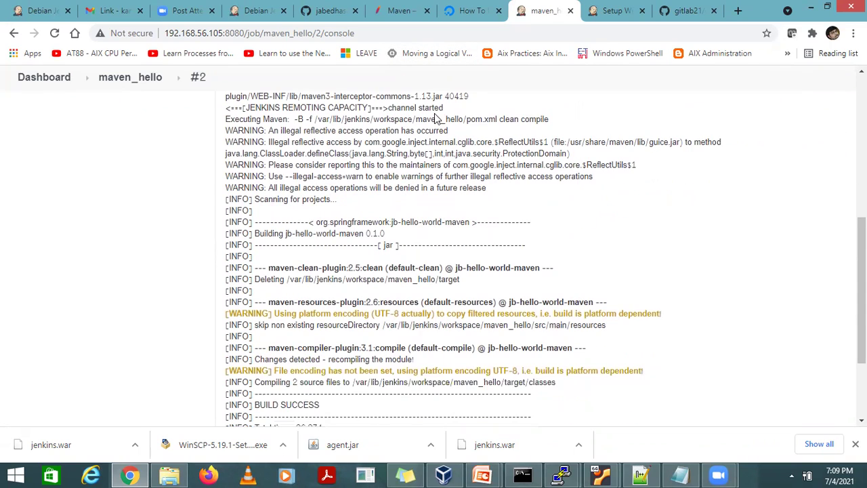
scroll(434, 115, "up", 1)
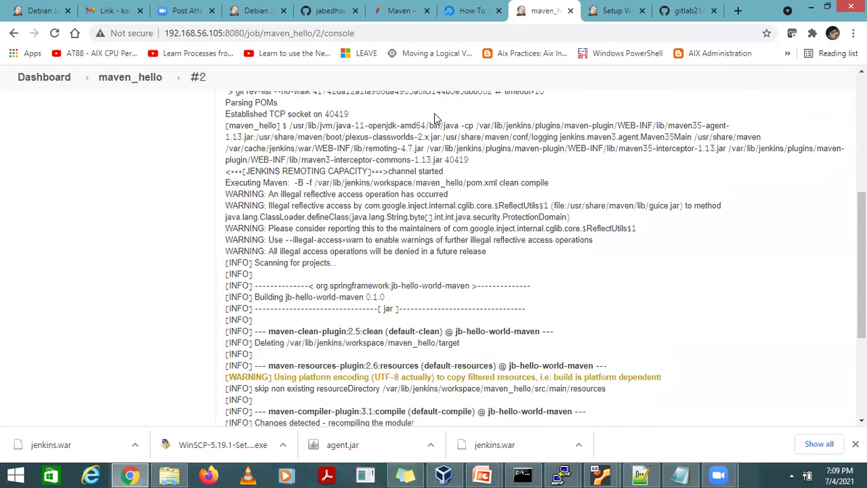
scroll(435, 117, "down", 2)
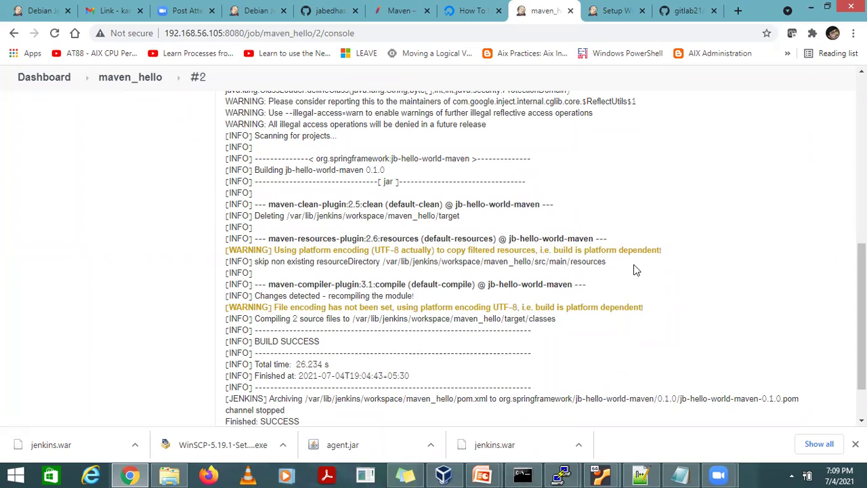
scroll(637, 271, "down", 1)
scroll(637, 271, "up", 1)
scroll(459, 188, "down", 1)
scroll(459, 187, "up", 1)
Step: Go back to the Dashboard and review the job list and Build Executor Status panel
left_click(39, 78)
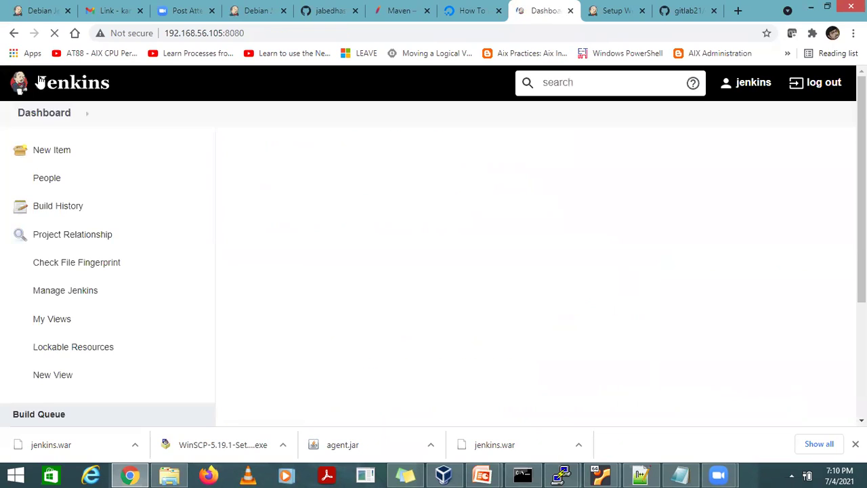
scroll(475, 275, "down", 2)
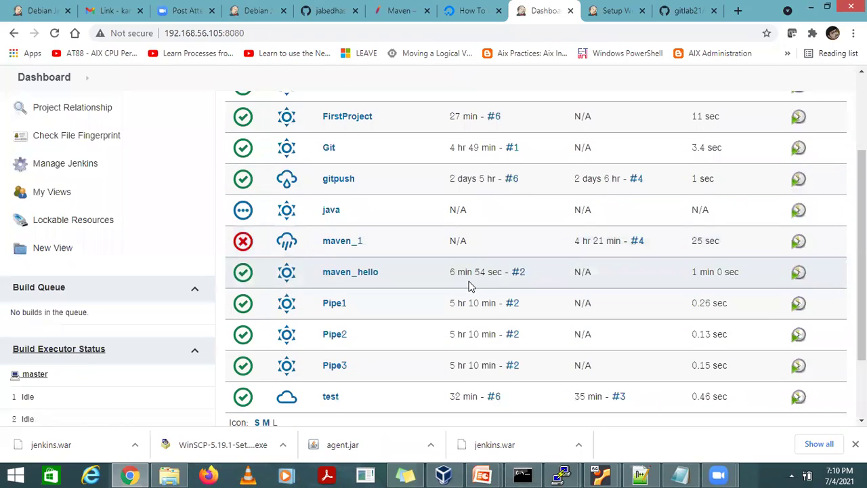
scroll(469, 285, "up", 3)
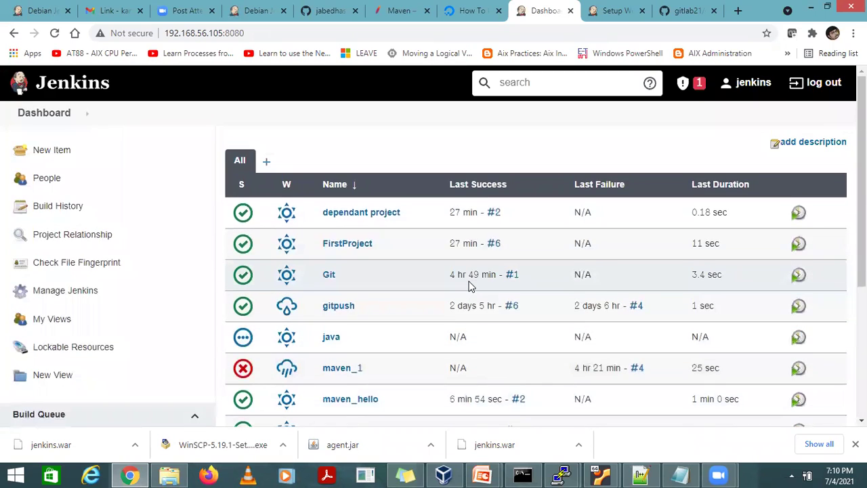
scroll(471, 285, "down", 3)
scroll(470, 286, "up", 3)
scroll(471, 286, "down", 3)
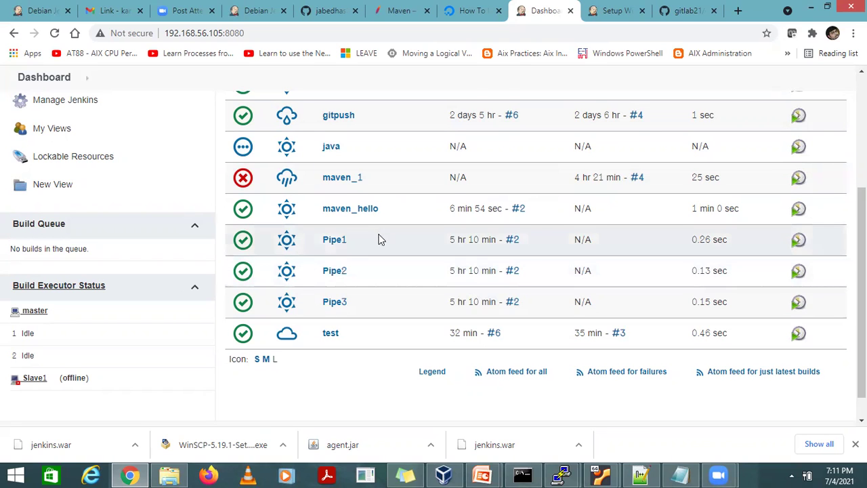
scroll(378, 237, "up", 2)
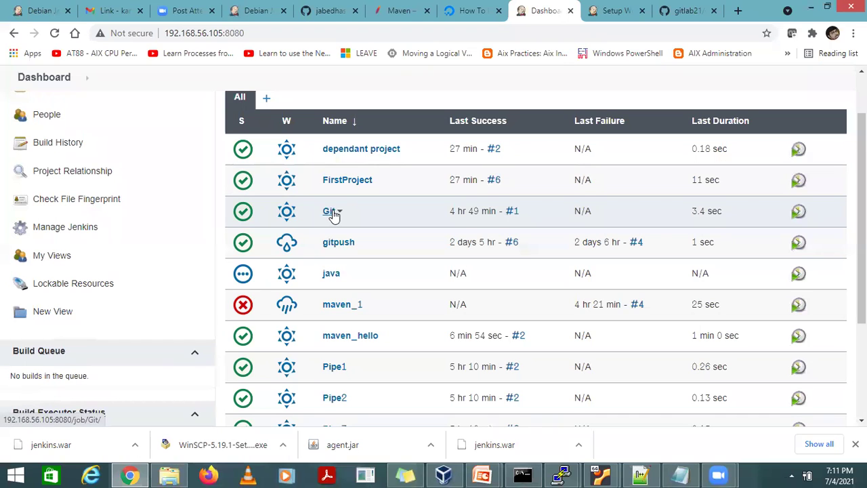
Step: Open the Git job's configuration and review its GitHub hook trigger and 'Project Pushed' shell step
left_click(328, 214)
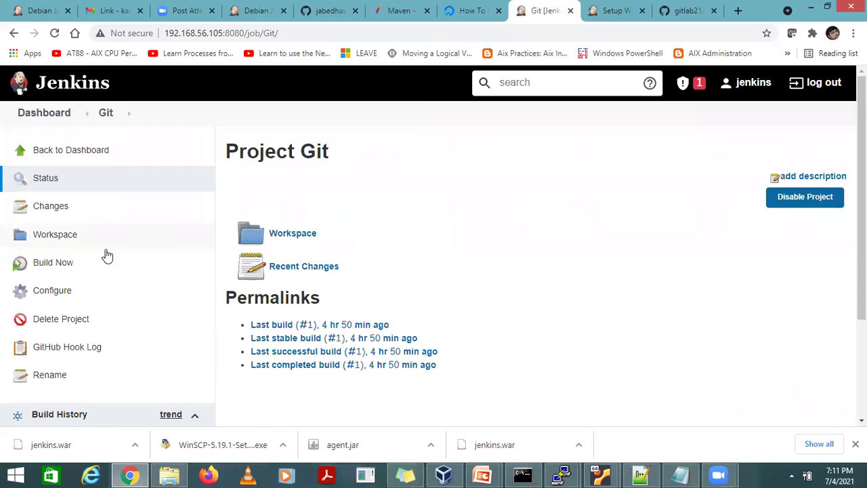
left_click(63, 292)
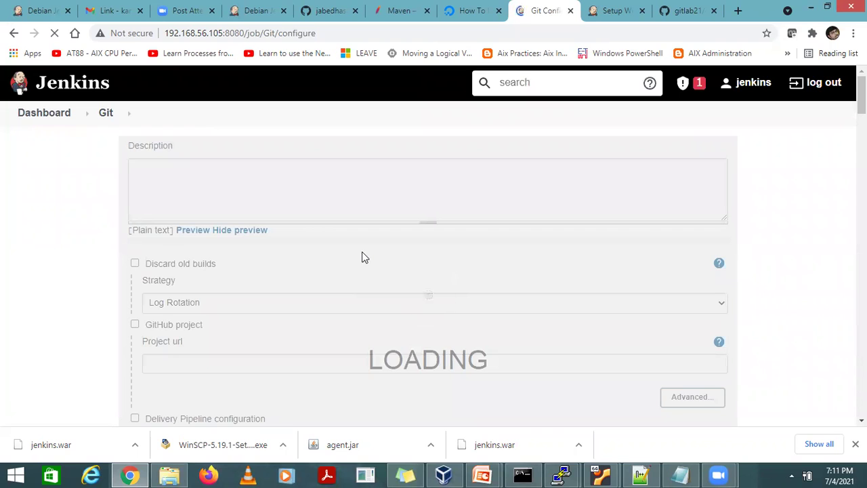
scroll(362, 252, "down", 5)
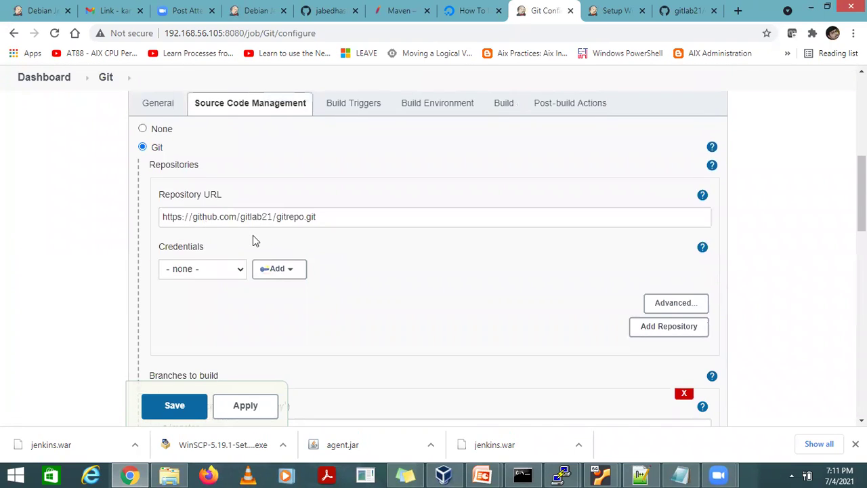
scroll(251, 232, "down", 8)
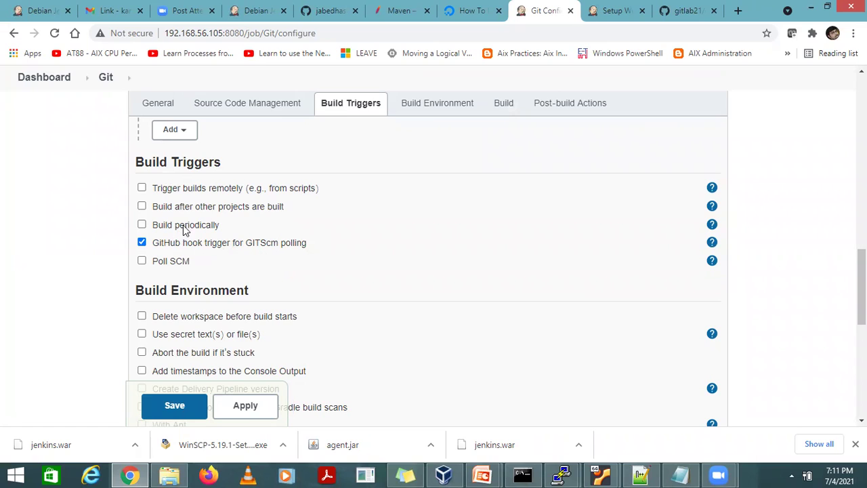
scroll(187, 231, "up", 1)
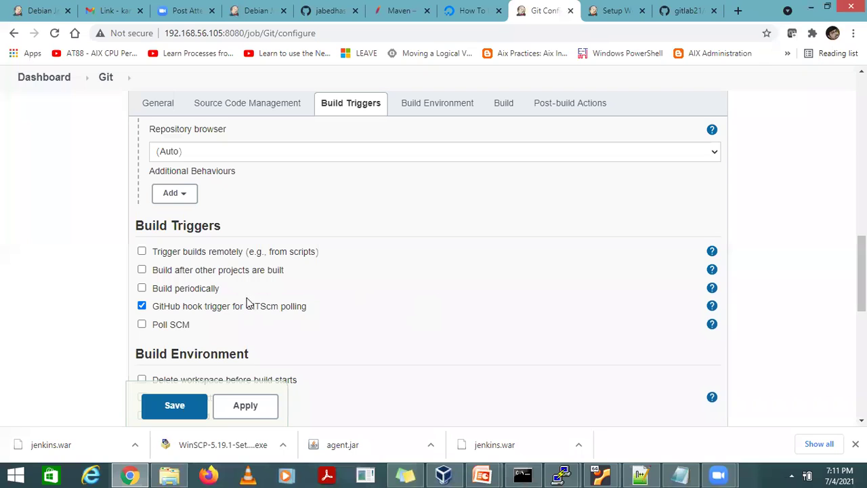
scroll(298, 264, "up", 5)
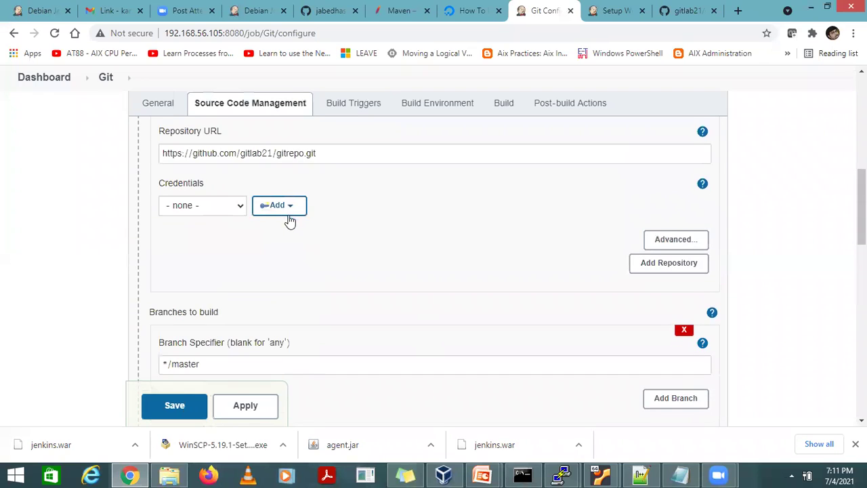
scroll(290, 231, "down", 5)
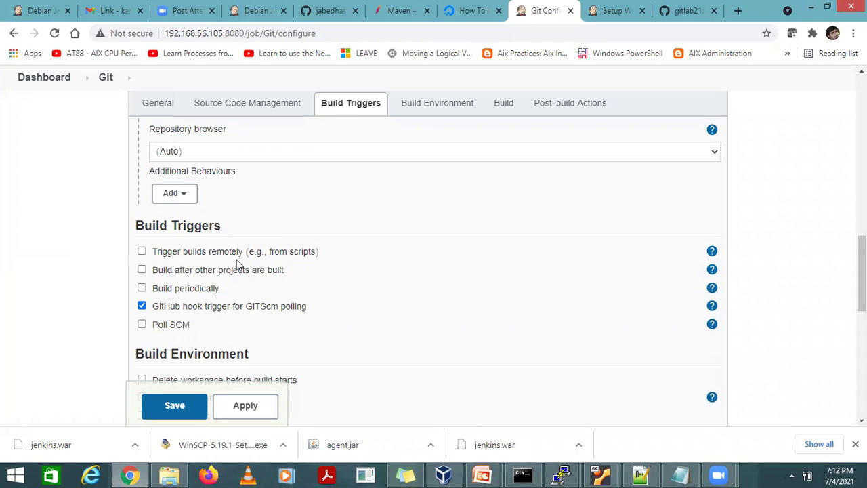
scroll(236, 261, "down", 1)
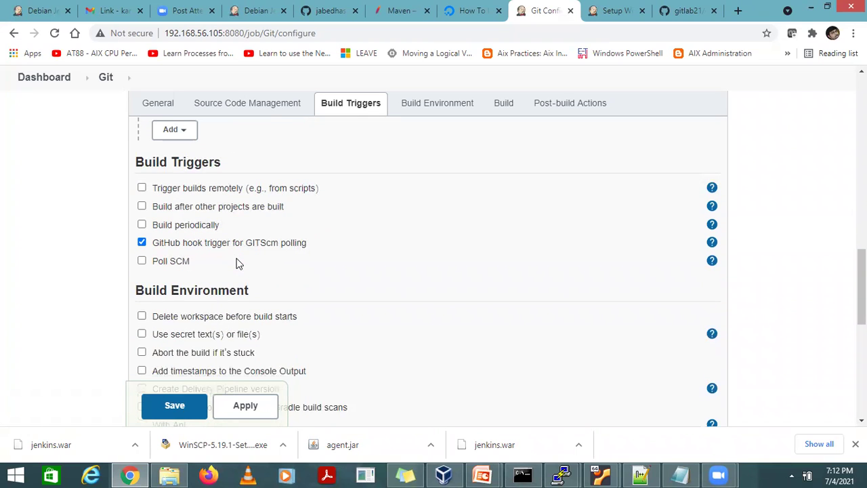
scroll(253, 238, "down", 3)
scroll(250, 238, "down", 1)
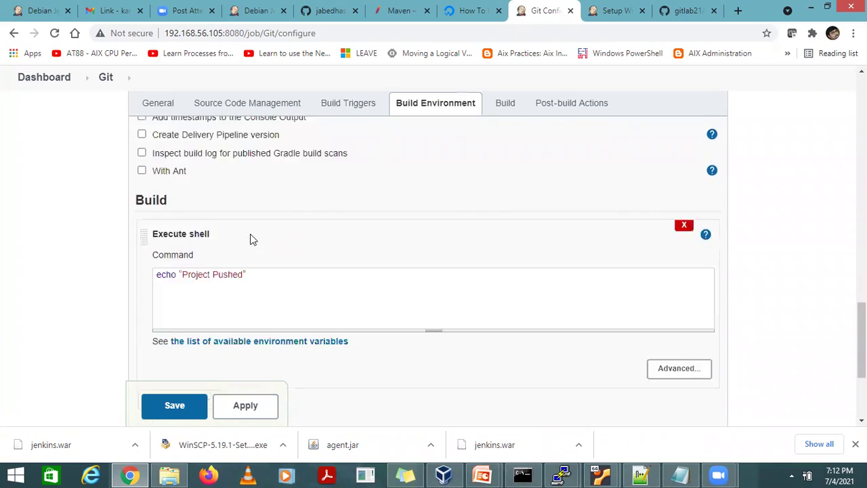
scroll(251, 233, "up", 5)
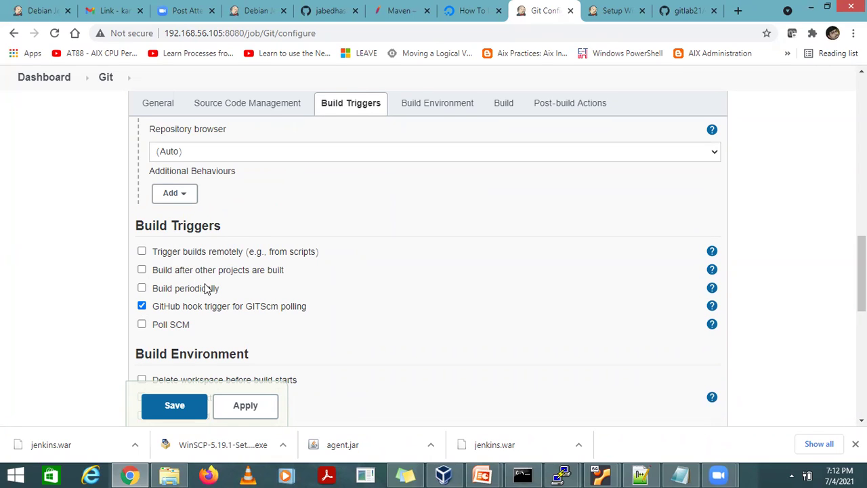
Step: On GitHub, open gitrepo's Settings and show its Webhooks list
left_click(686, 11)
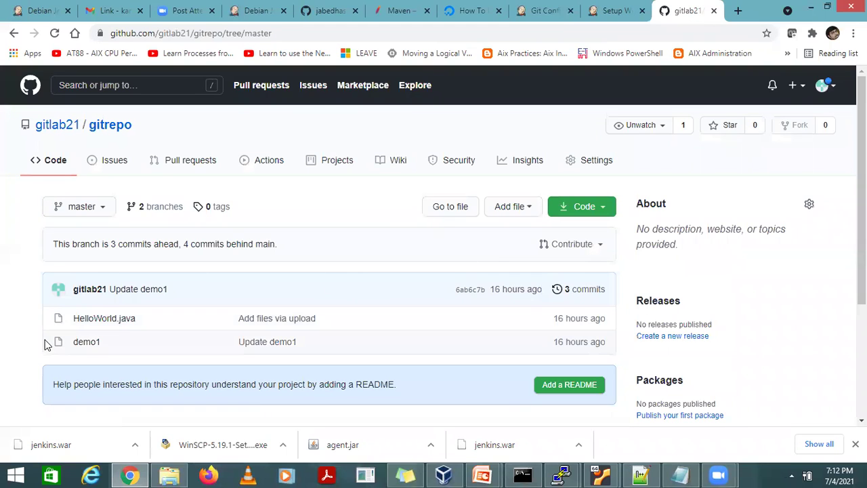
left_click(588, 167)
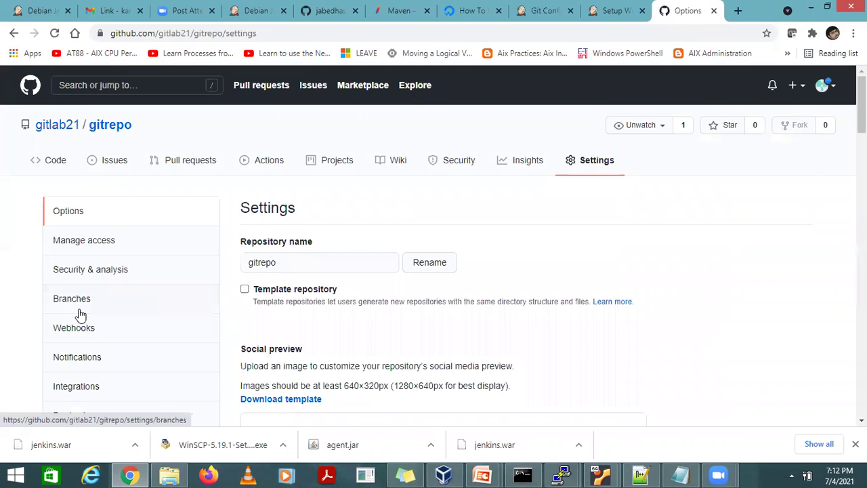
scroll(77, 319, "down", 1)
left_click(86, 268)
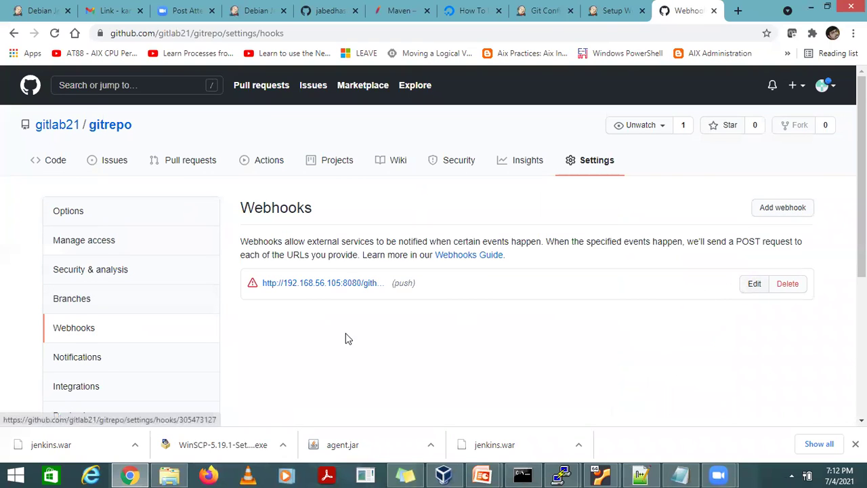
Step: Edit the Jenkins webhook, confirming access with the saved account password
left_click(754, 285)
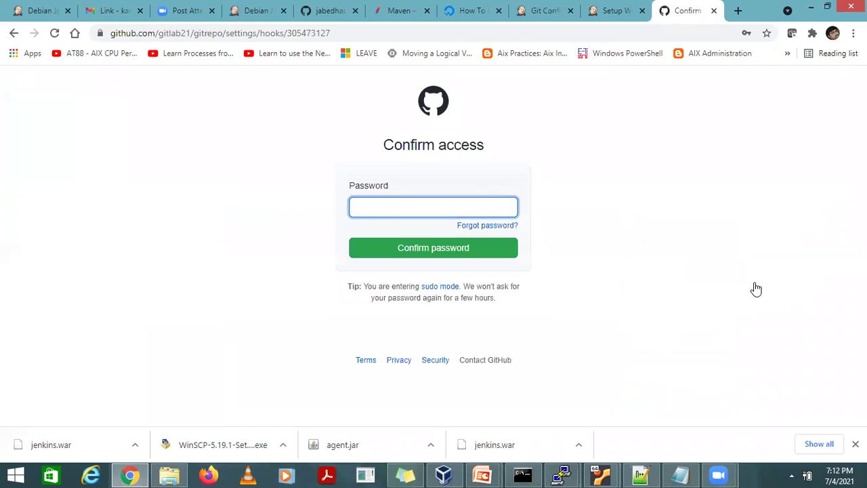
left_click(392, 207)
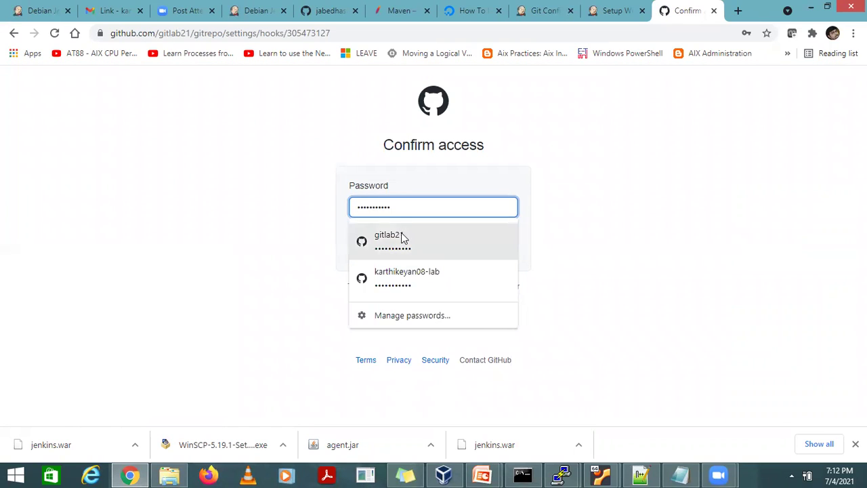
left_click(402, 238)
left_click(411, 254)
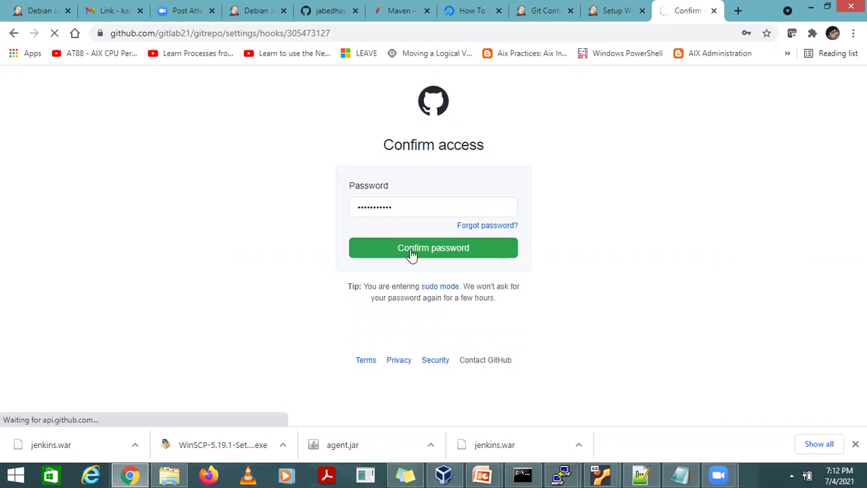
scroll(351, 285, "down", 1)
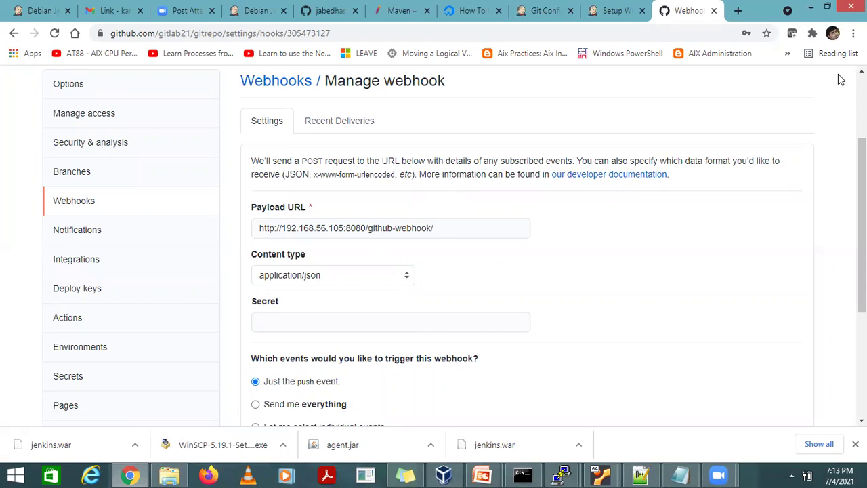
scroll(353, 198, "down", 2)
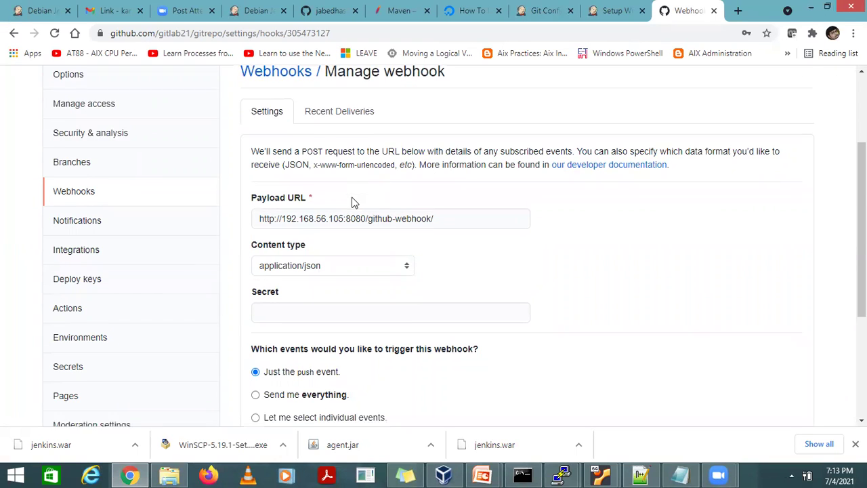
scroll(353, 198, "up", 4)
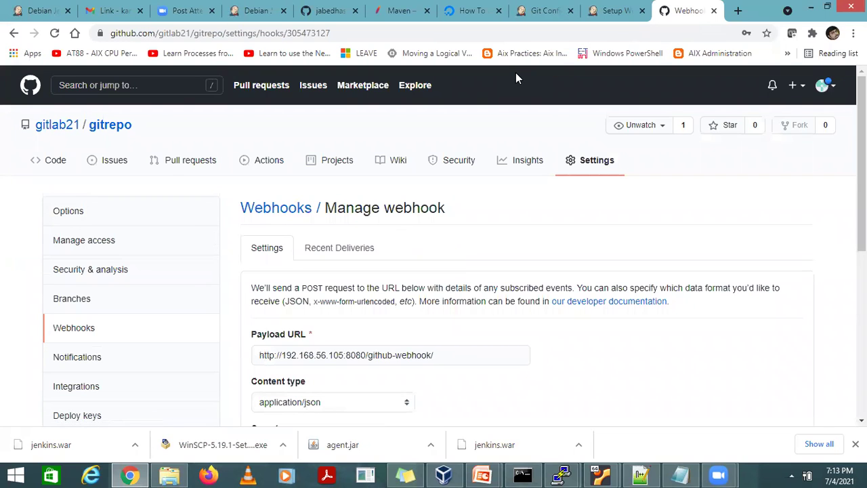
scroll(514, 84, "down", 3)
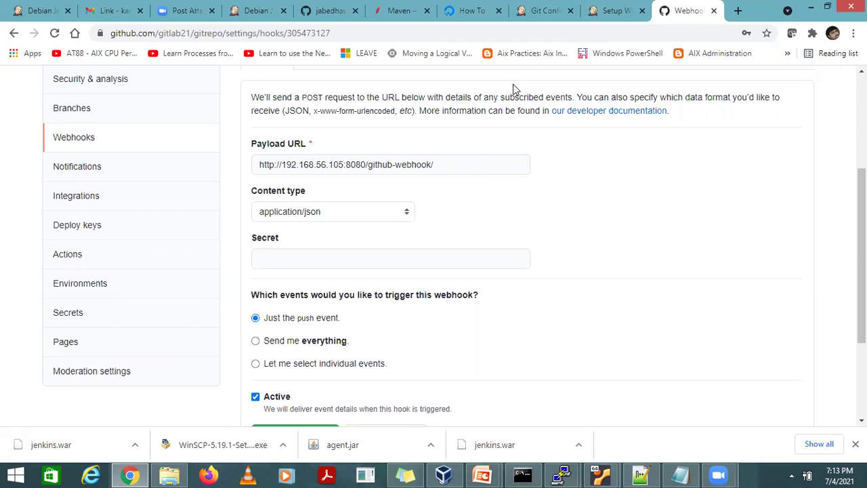
scroll(513, 89, "up", 2)
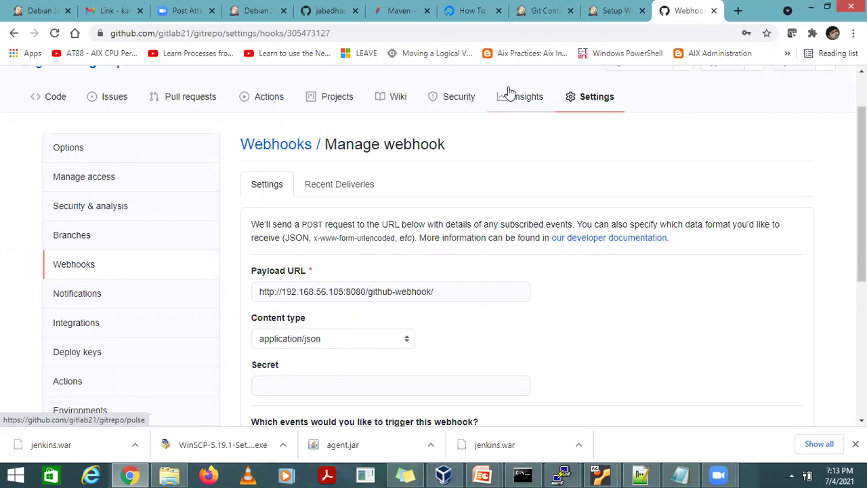
scroll(509, 92, "down", 2)
scroll(507, 92, "up", 3)
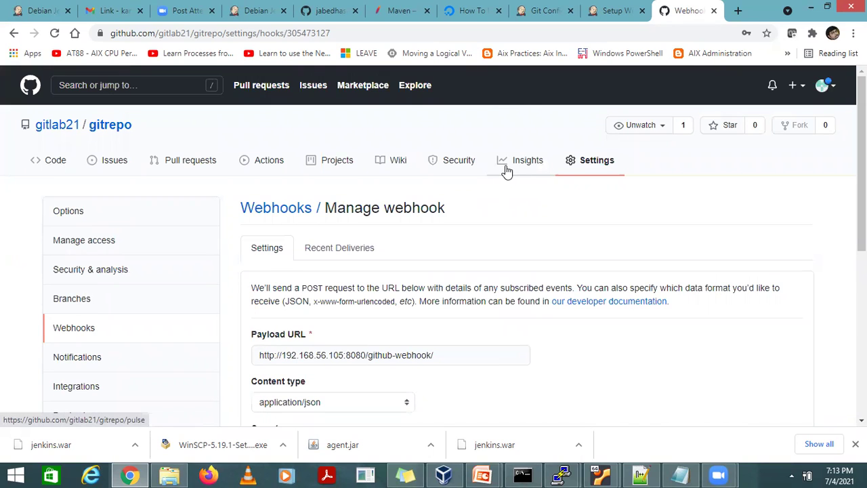
left_click(523, 21)
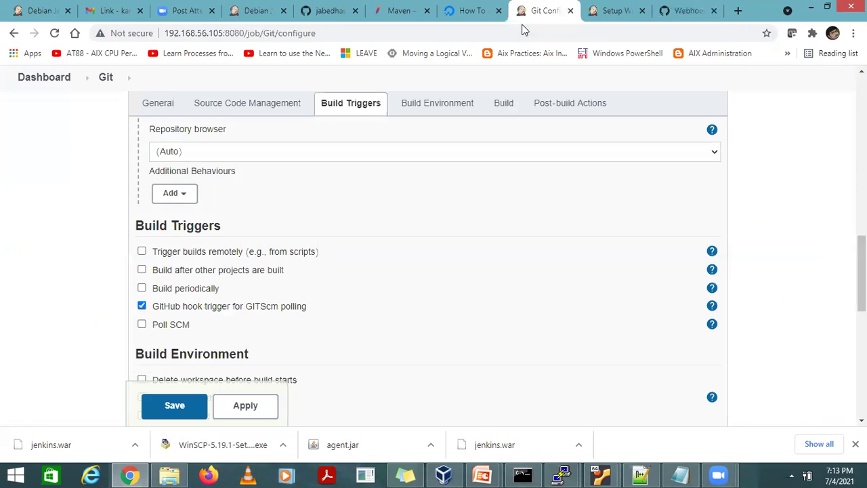
Step: Return to the Jenkins Dashboard and look over the People user list
scroll(467, 302, "up", 2)
scroll(467, 305, "up", 10)
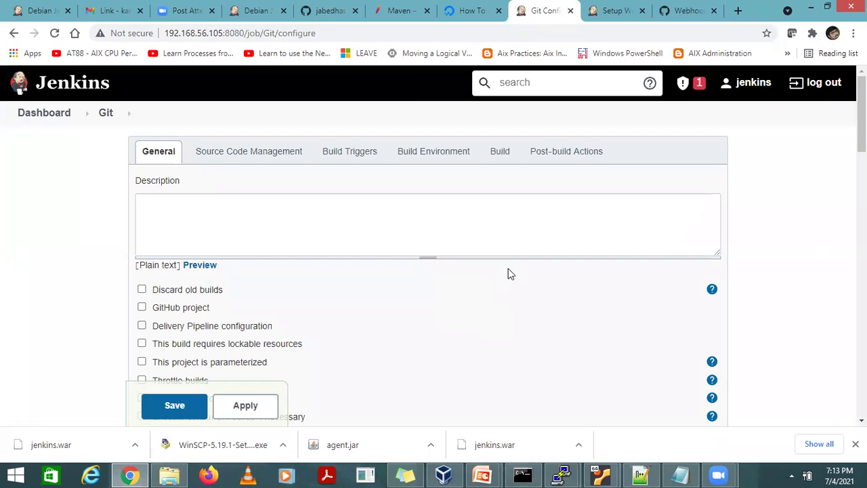
left_click(44, 116)
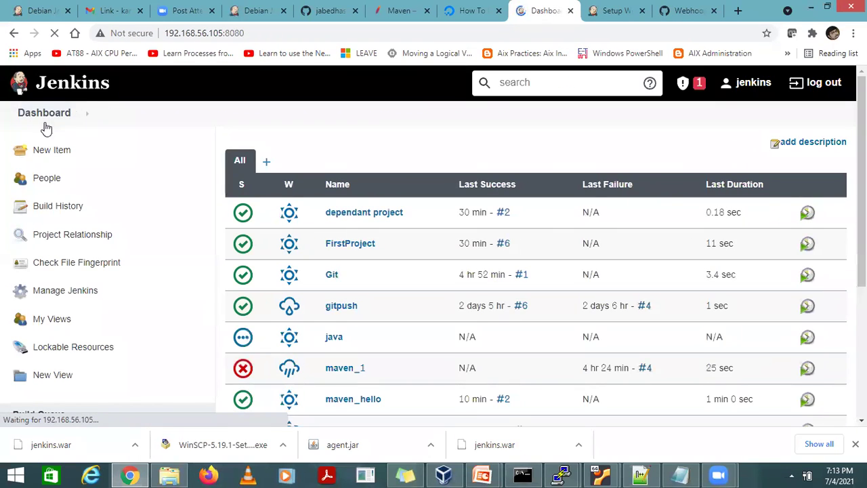
left_click(44, 182)
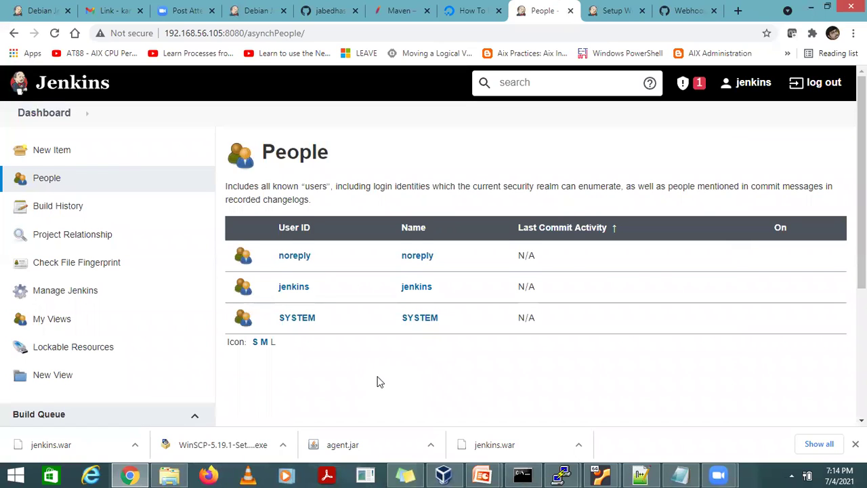
scroll(380, 385, "down", 1)
scroll(387, 354, "up", 1)
Step: Go back to the Dashboard and bring the PowerPoint presentation to the front
left_click(35, 117)
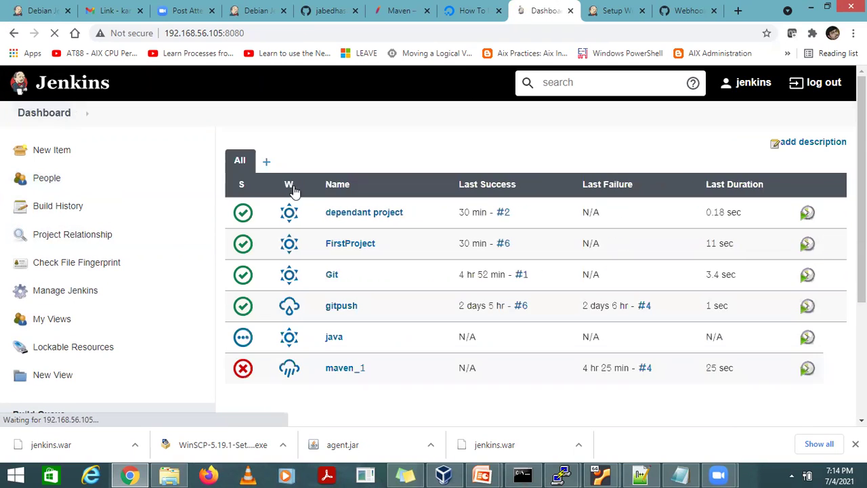
mouse_move(482, 475)
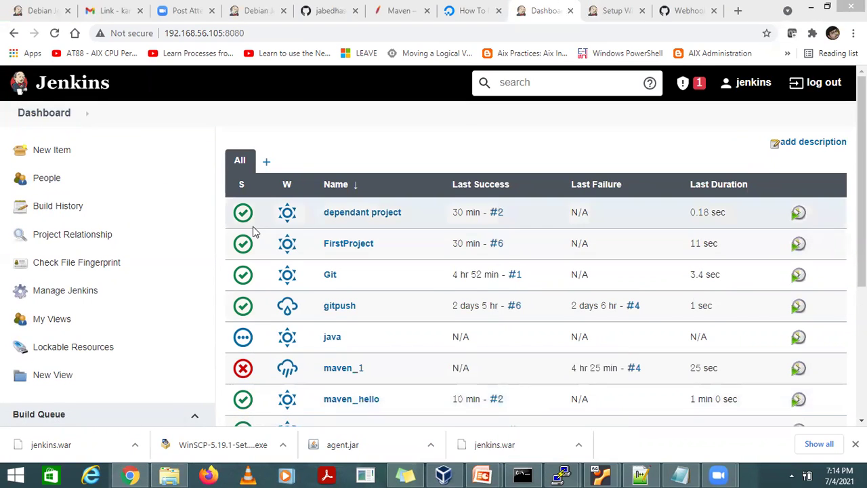
key("alt+Tab")
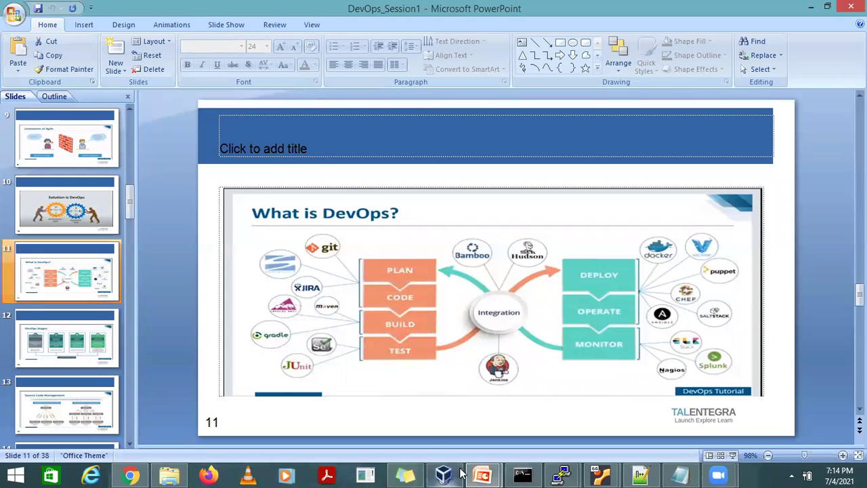
Step: Show slide 8 on the Master distributing work to three Slaves, then return to Chrome
left_click(482, 475)
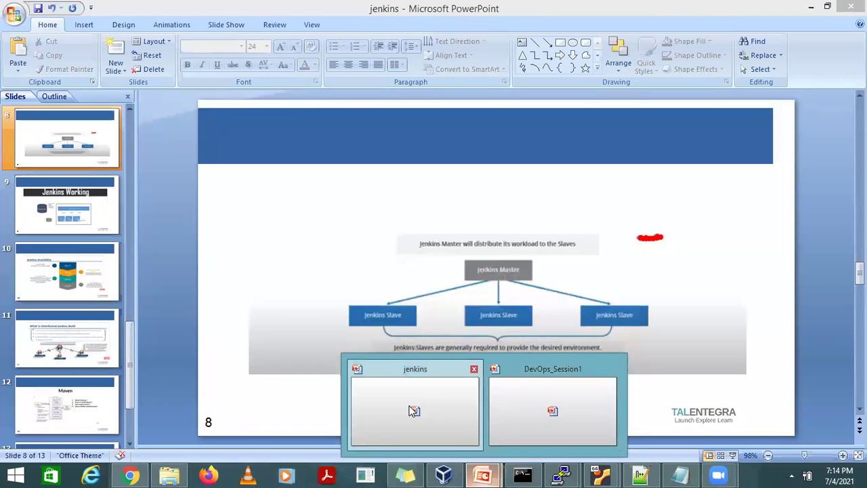
scroll(235, 284, "down", 1)
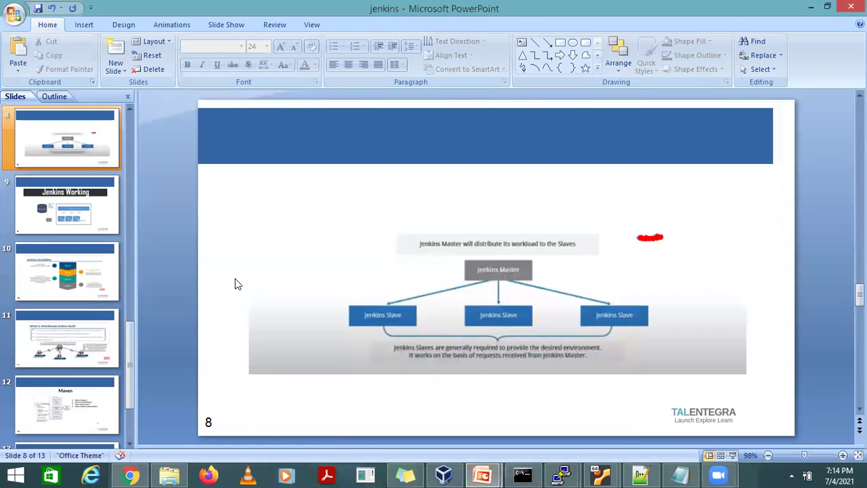
scroll(235, 284, "up", 1)
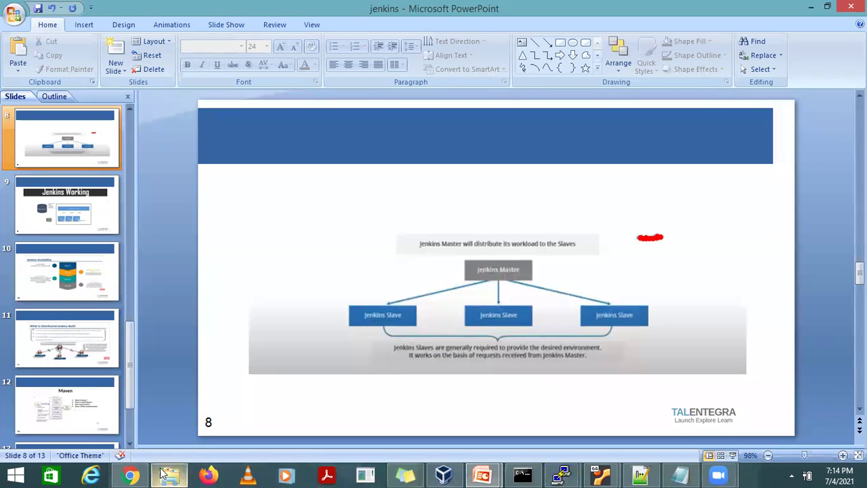
left_click(131, 475)
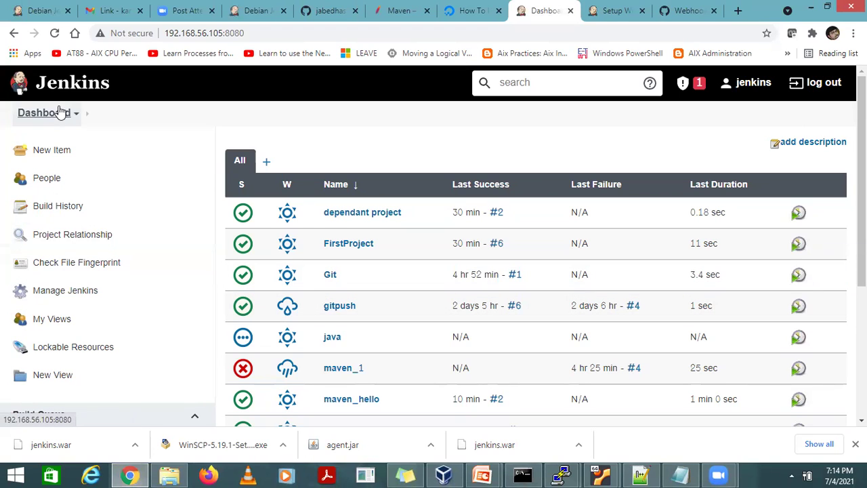
Step: Create a new Permanent Agent node named 'Slave 2' from Manage Nodes and Clouds
left_click(63, 292)
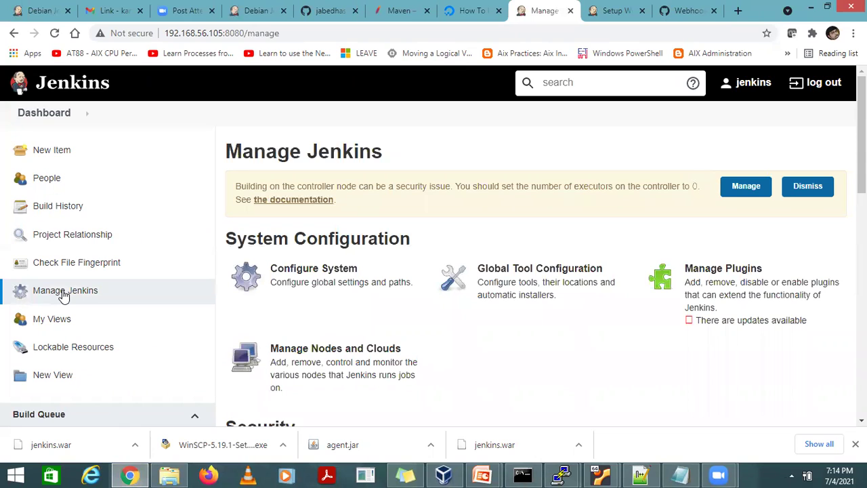
scroll(120, 271, "down", 2)
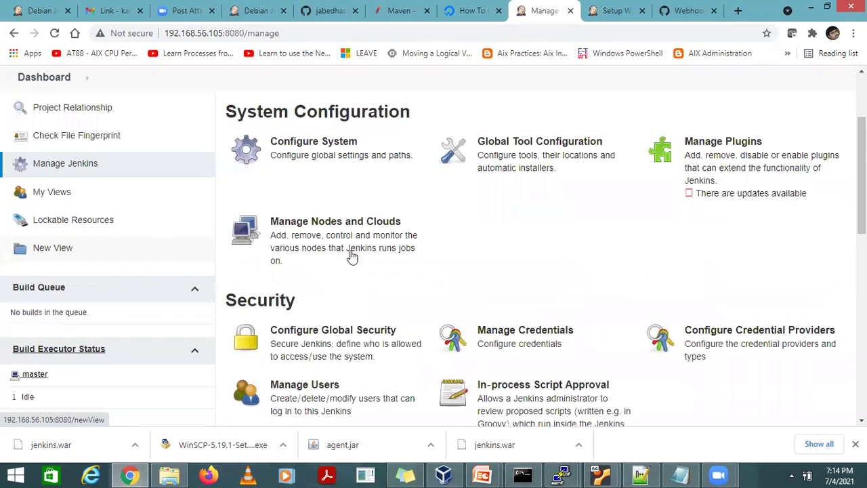
left_click(356, 254)
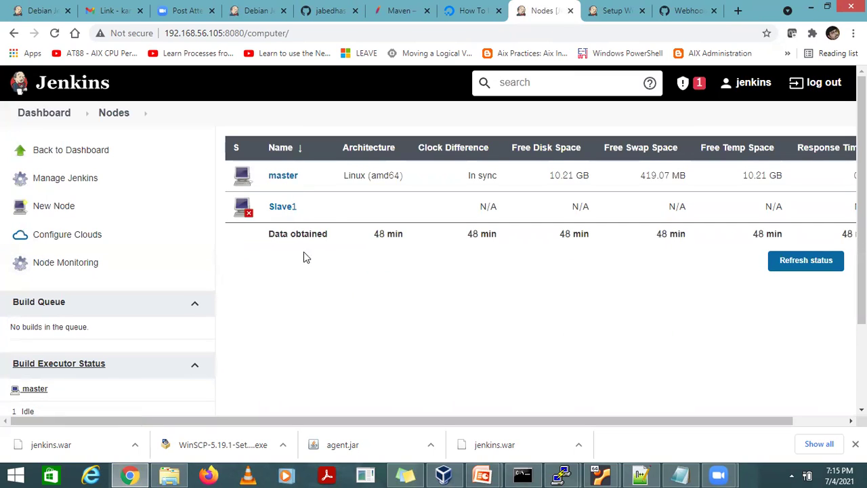
left_click(64, 212)
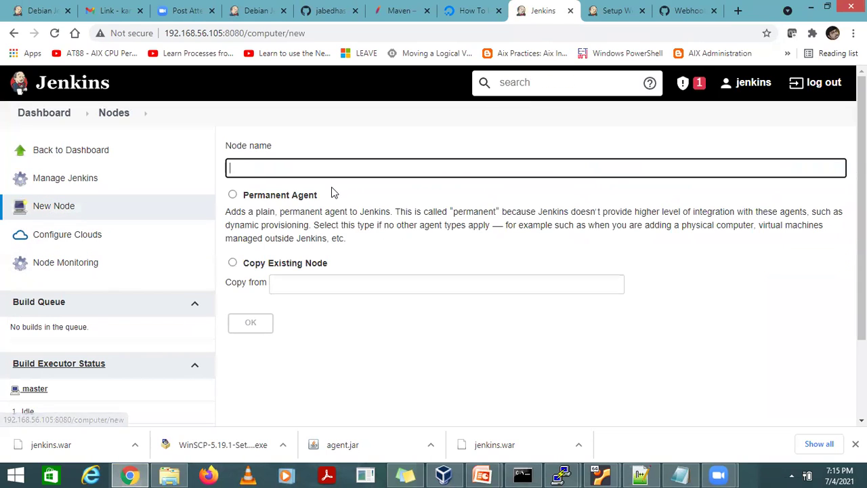
left_click(233, 194)
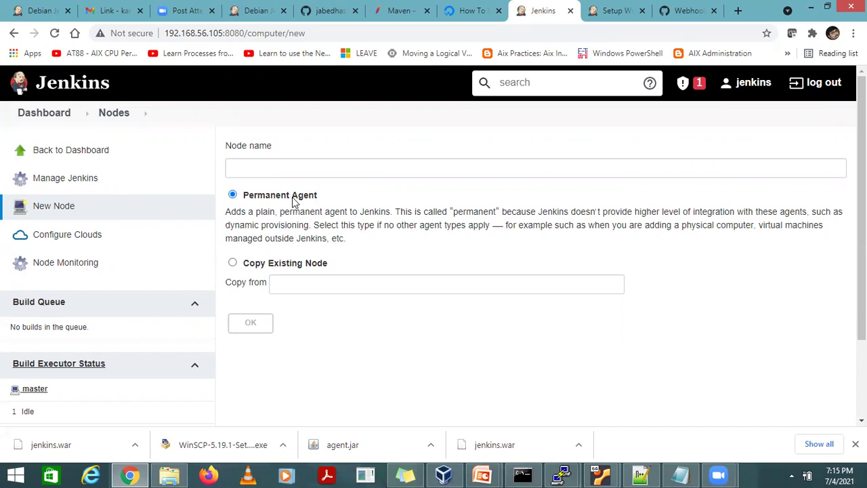
left_click(277, 171)
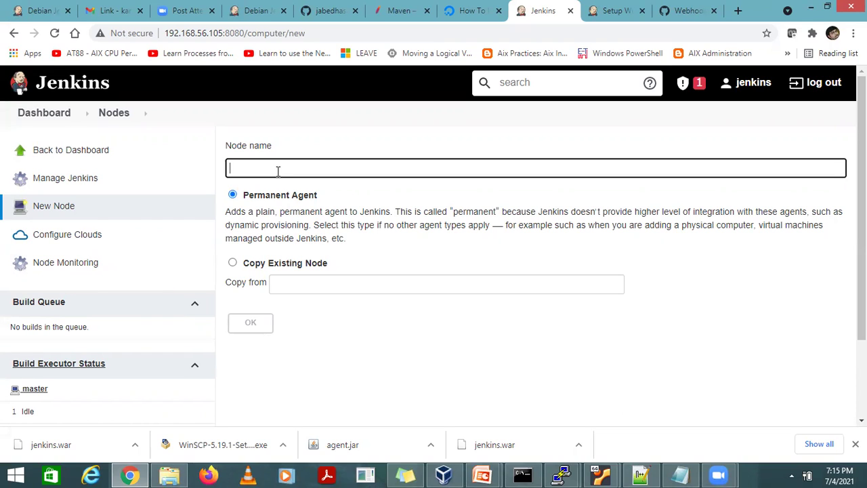
type("Slave 2")
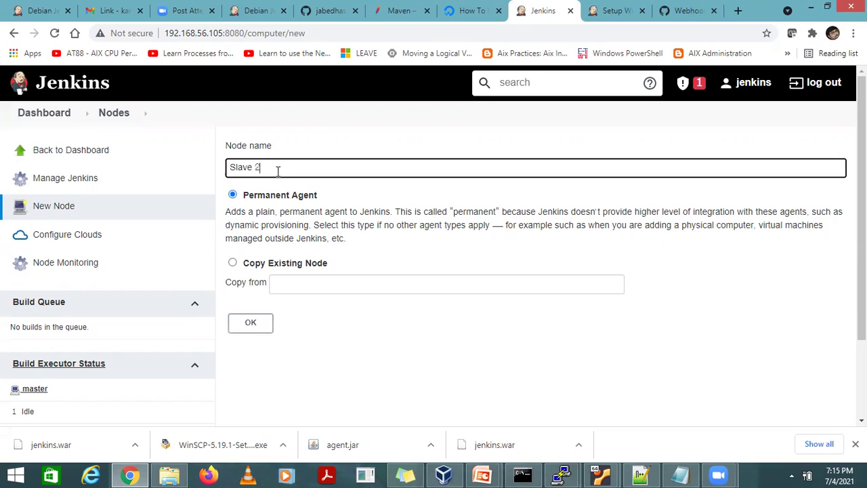
scroll(251, 216, "down", 2)
scroll(251, 215, "down", 1)
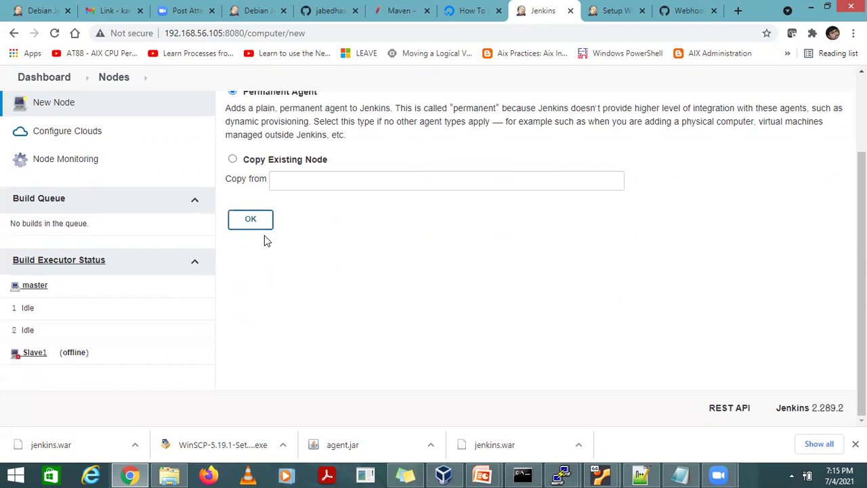
scroll(269, 240, "up", 1)
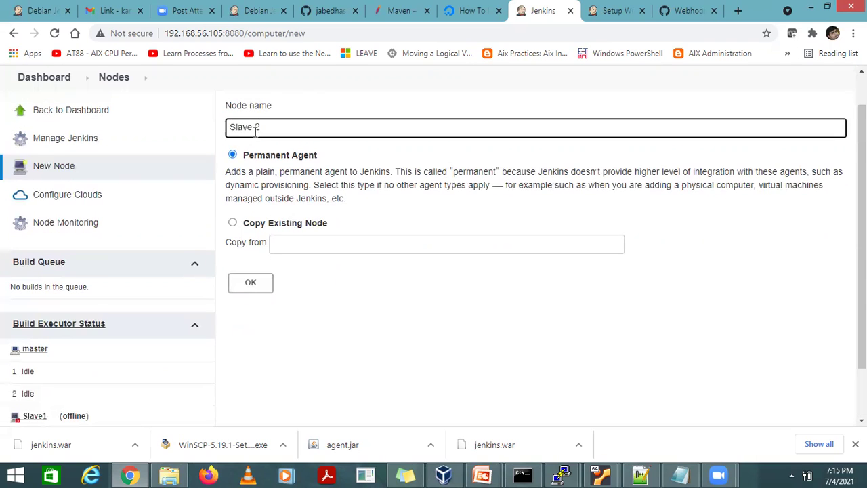
left_click(248, 286)
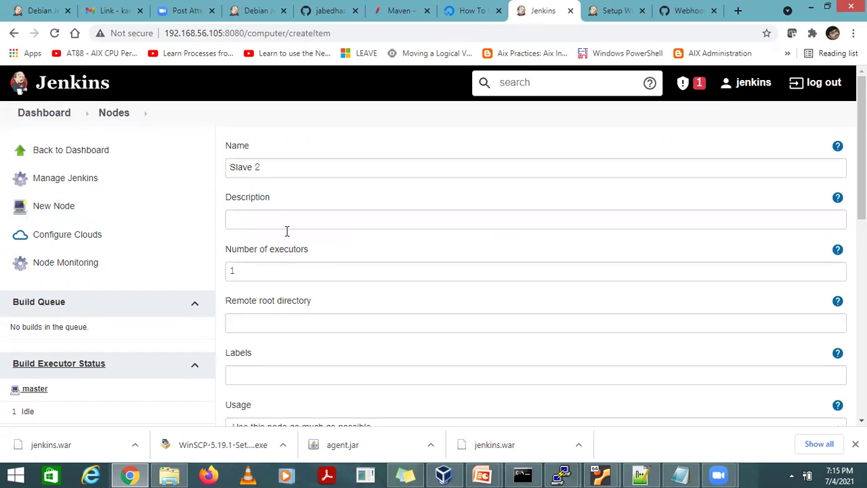
Step: Select the empty Remote root directory field, then switch to the PuTTY session in workspace/maven_1
scroll(295, 227, "down", 1)
left_click(287, 264)
left_click(561, 473)
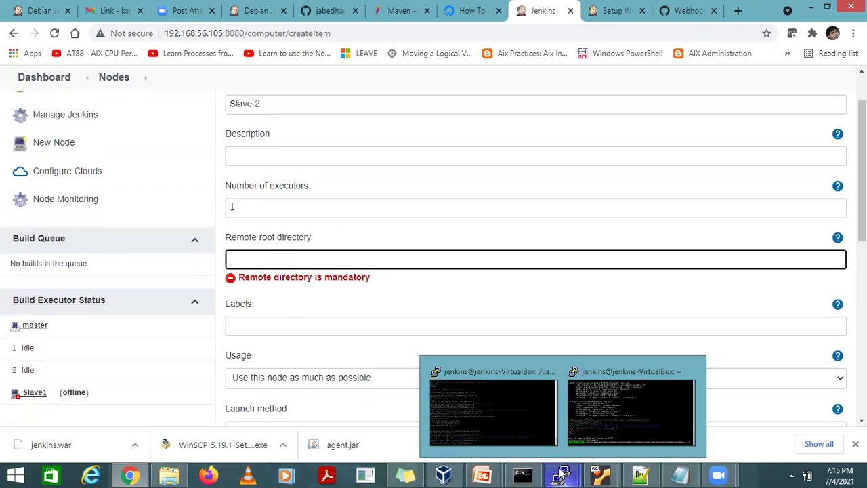
left_click(470, 394)
Step: Run cd and ls in PuTTY, then copy the /var/lib/jenkins/ path from the prompt
type("cd")
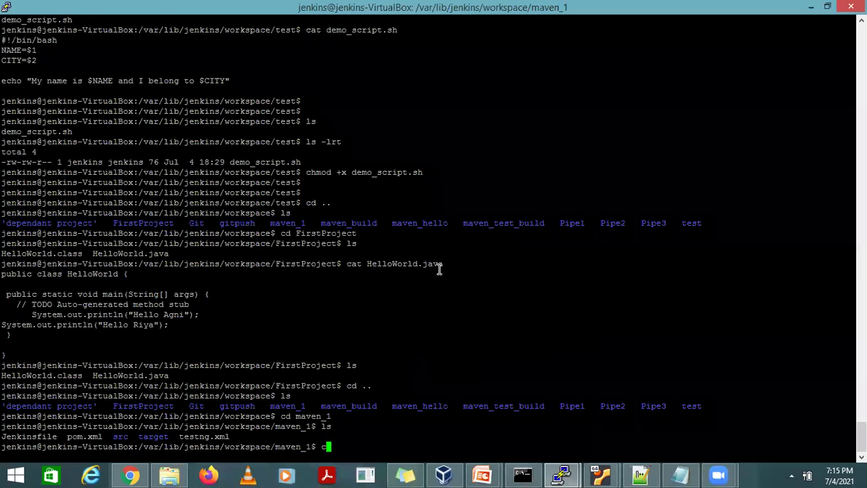
key("Return")
key("Return")
key("Return")
key("Return")
type("ls")
key("Return")
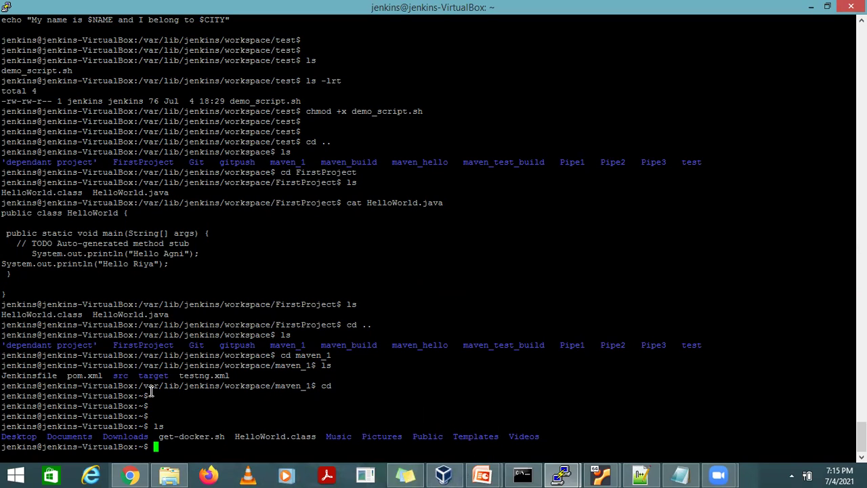
left_click_drag(139, 386, 224, 388)
Step: Copy the 192.168.56.105:8080/ address and load it in a new browser tab
left_click(120, 472)
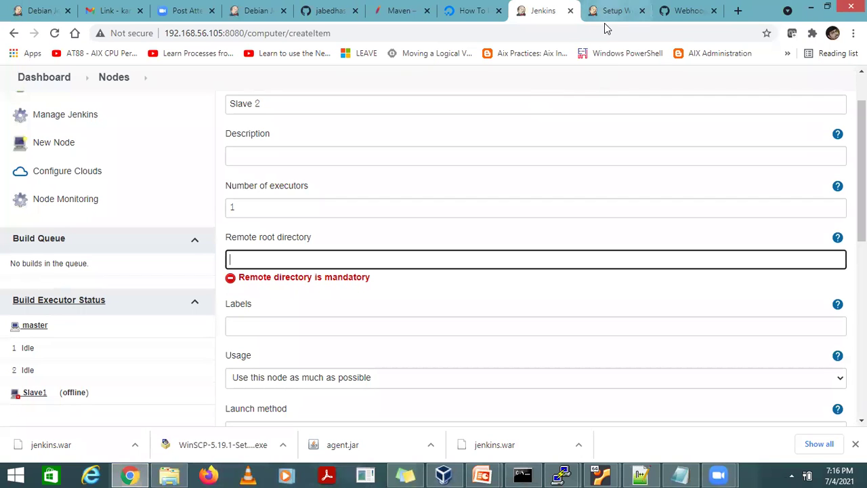
key("ctrl+t")
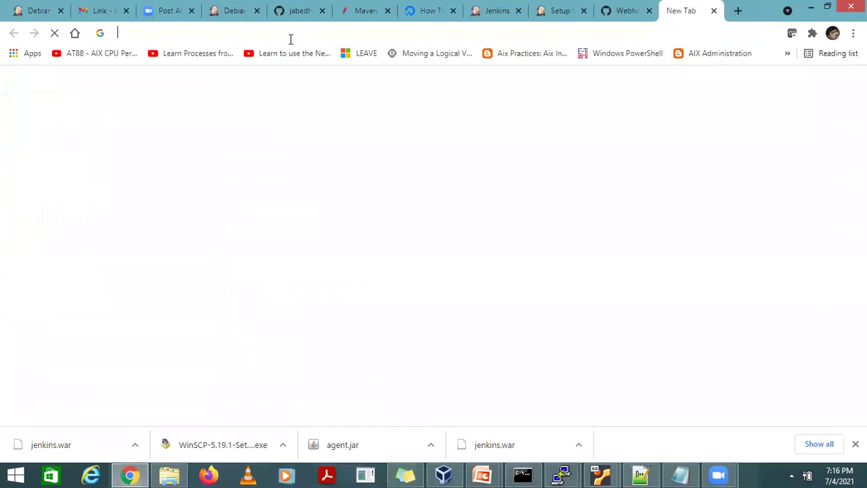
left_click(290, 38)
left_click(516, 22)
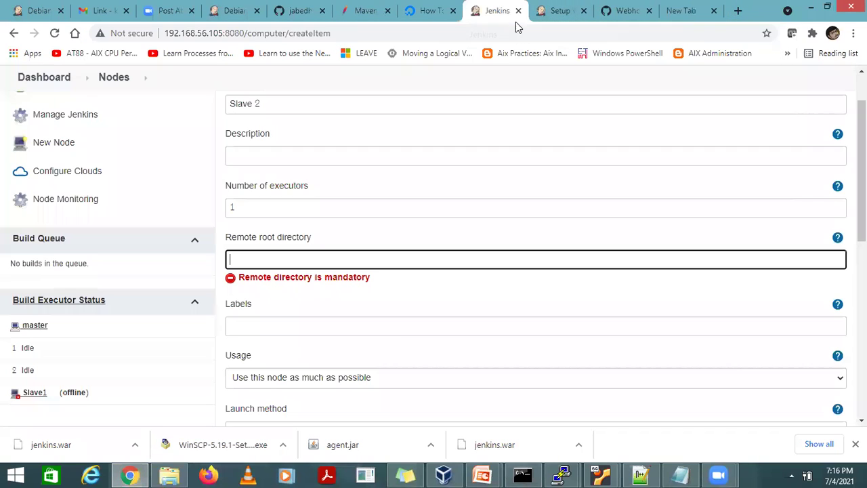
left_click(358, 35)
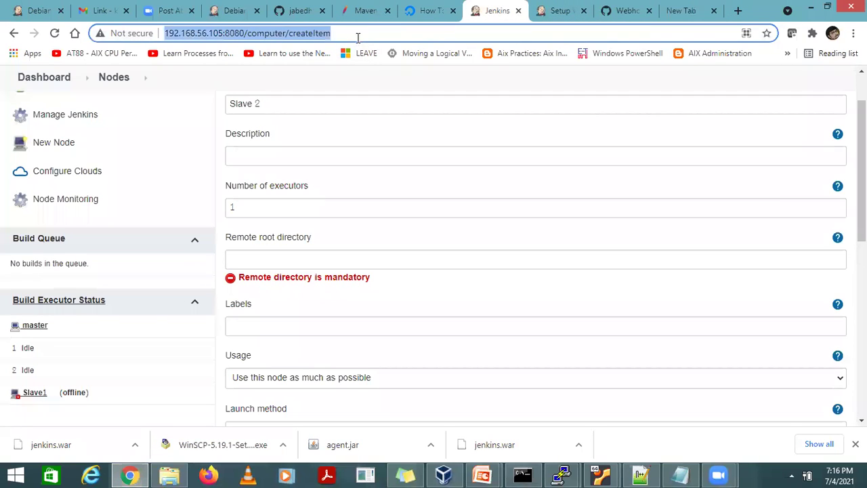
left_click(346, 134)
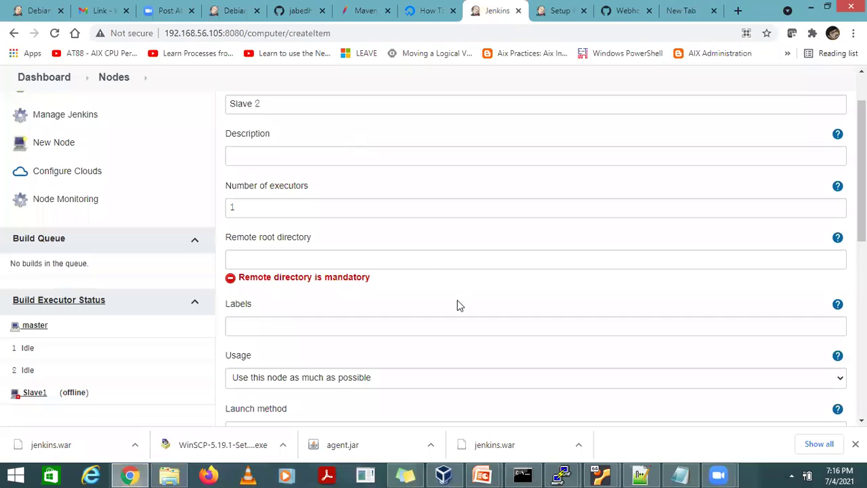
left_click_drag(164, 33, 248, 39)
key("ctrl+c")
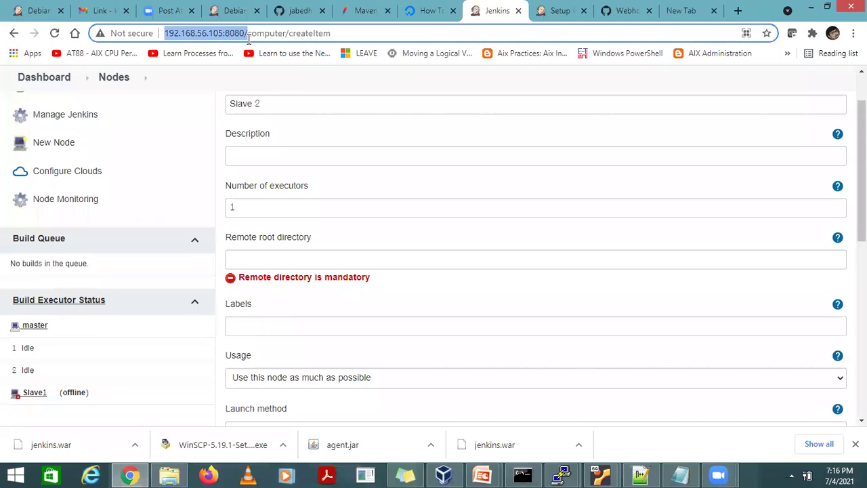
left_click(685, 12)
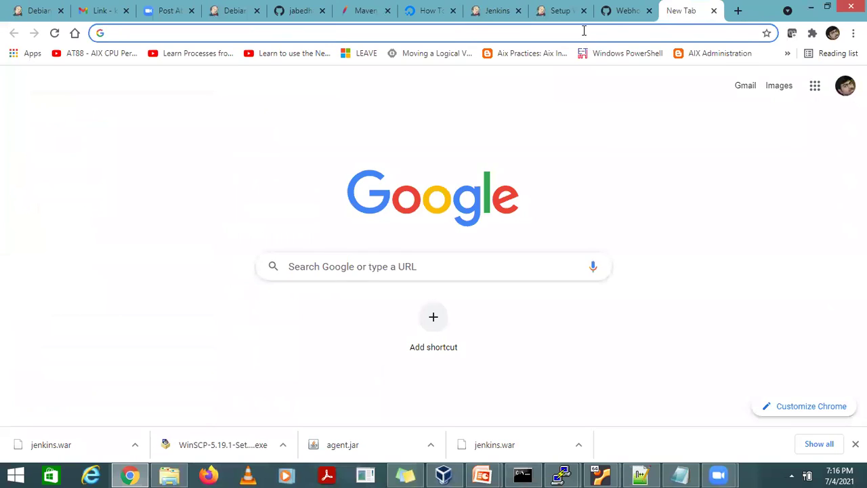
left_click(584, 30)
key("ctrl+v")
key("Return")
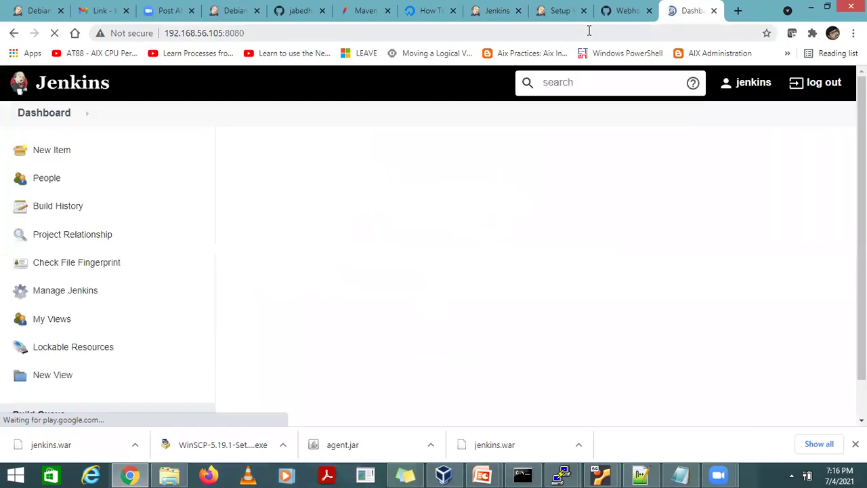
Step: View the existing Slave1 agent's configuration via Manage Jenkins > Nodes
scroll(27, 163, "down", 2)
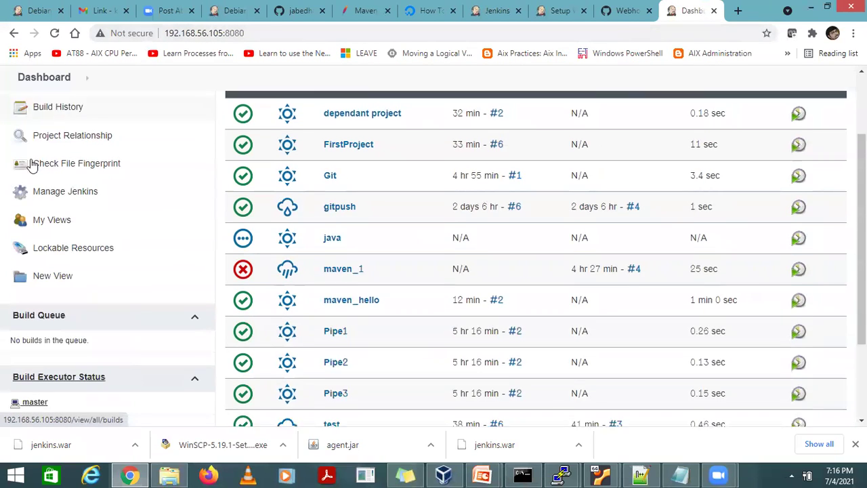
scroll(101, 235, "up", 1)
left_click(58, 231)
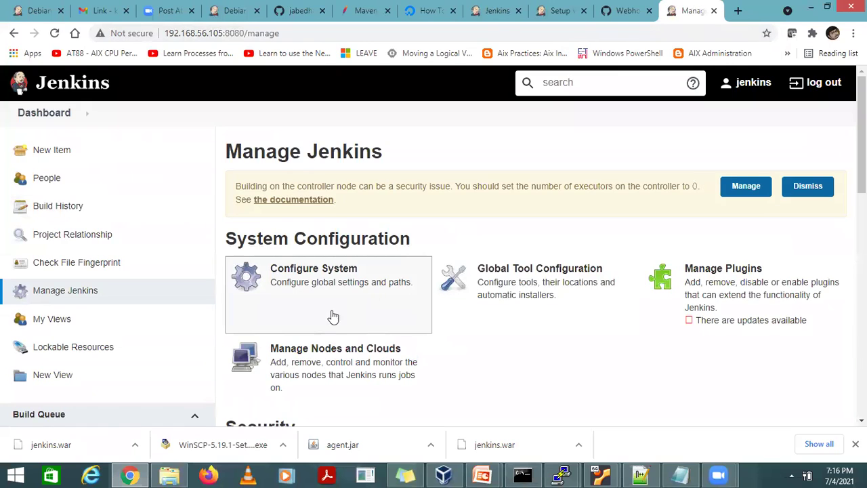
scroll(326, 316, "down", 1)
left_click(326, 298)
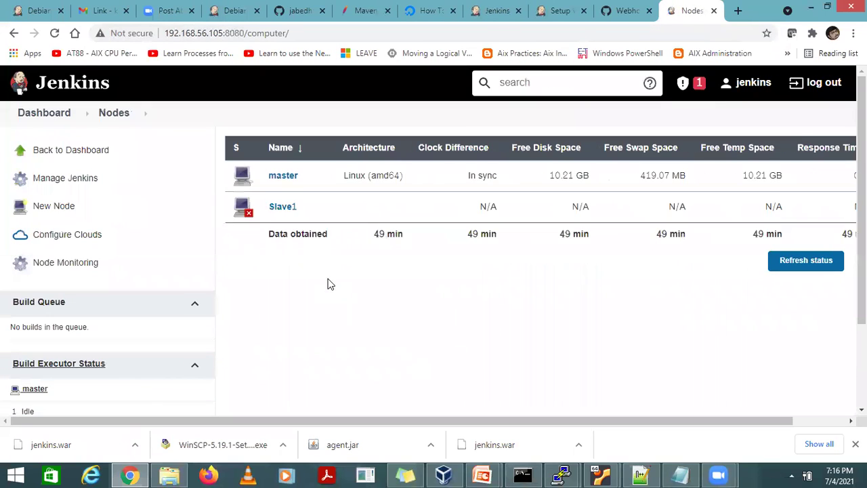
left_click(280, 210)
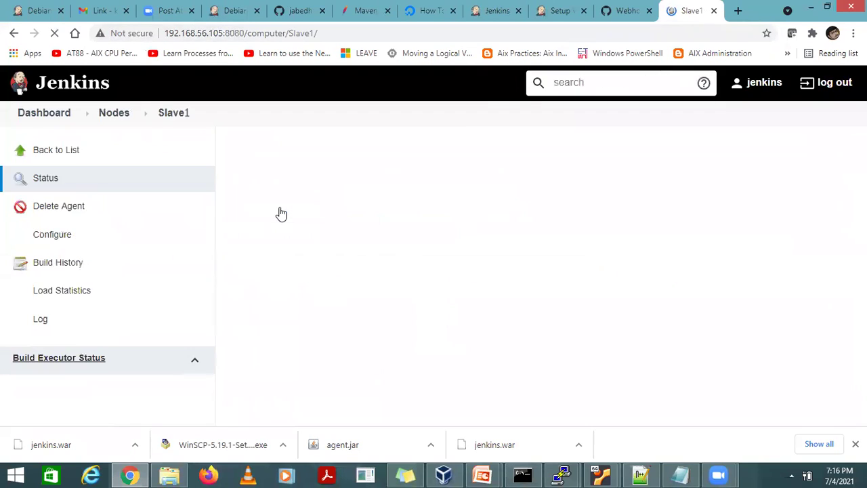
scroll(358, 217, "down", 1)
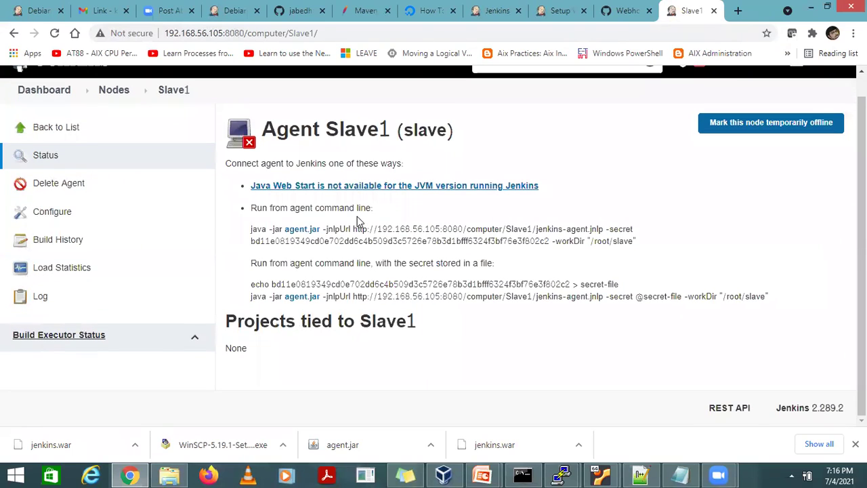
left_click(61, 215)
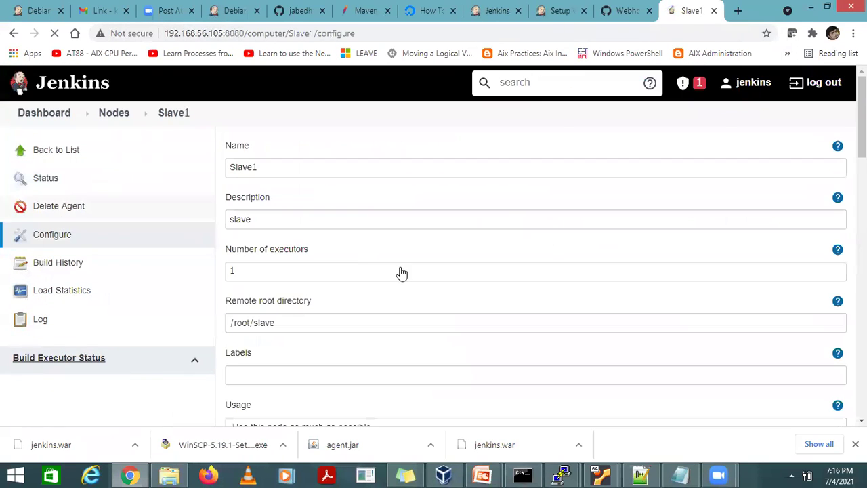
scroll(386, 278, "down", 1)
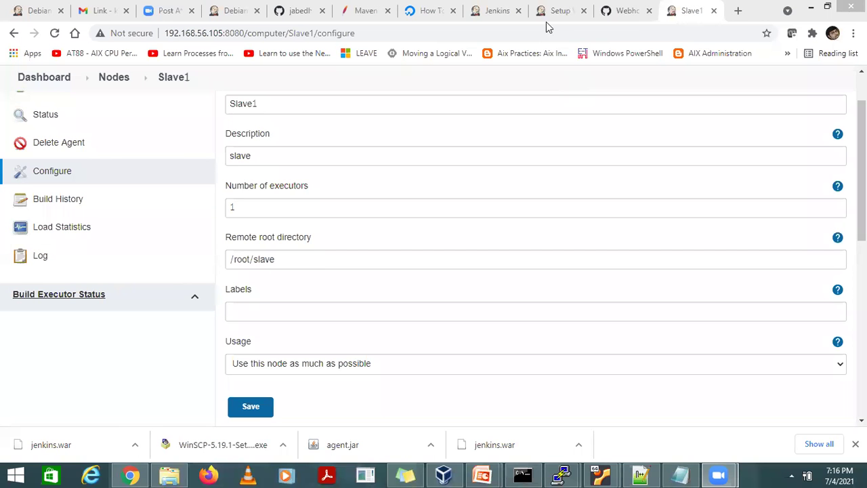
Step: Check the setup tab, then return to the Slave 2 form's Remote root directory field
left_click(547, 20)
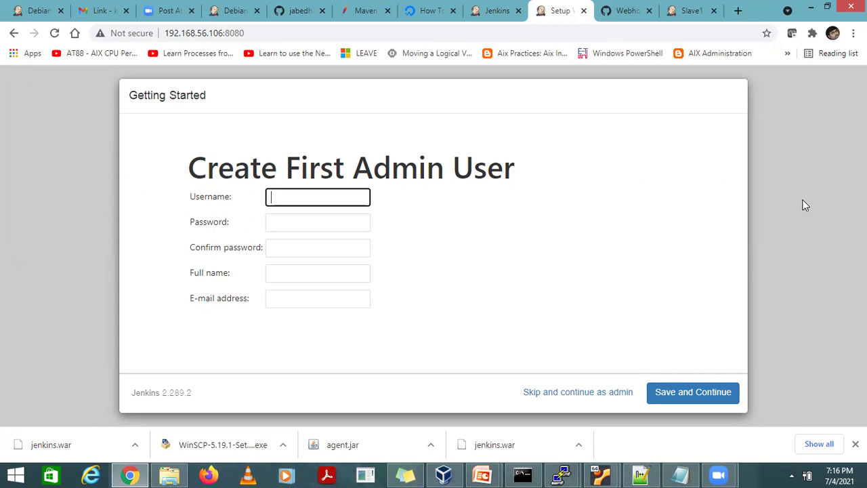
left_click(833, 265)
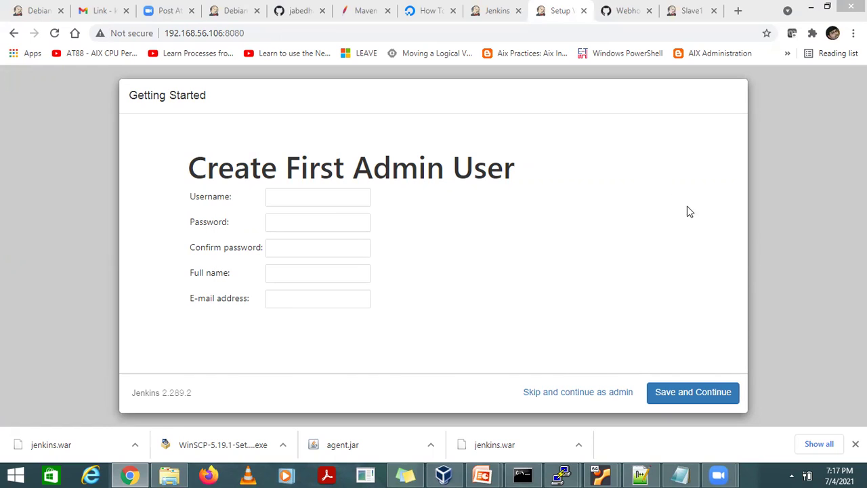
left_click(483, 24)
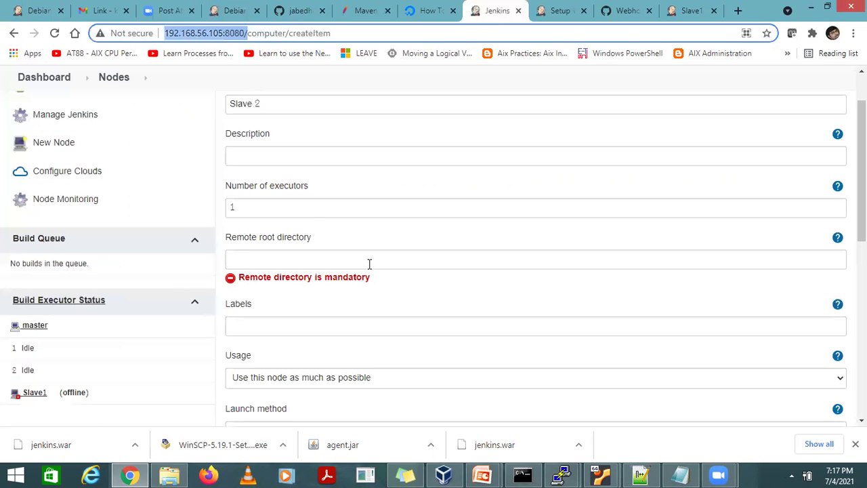
left_click(278, 262)
left_click(559, 474)
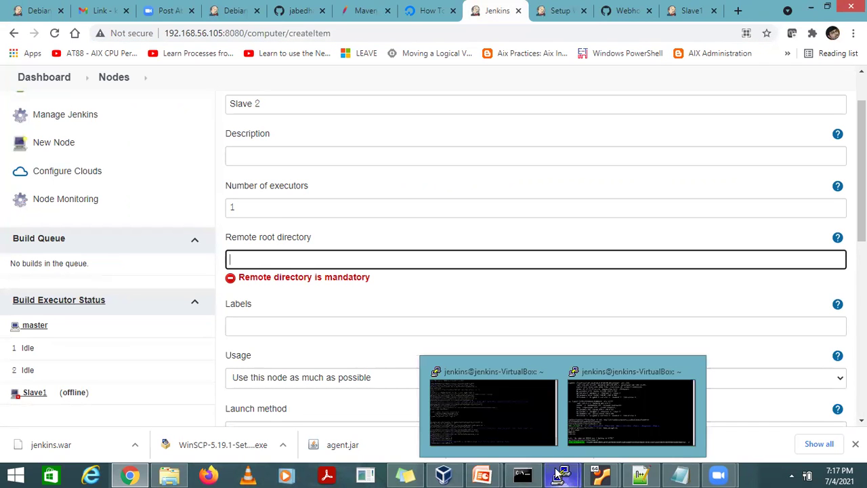
Step: Create a slave2 folder in the jenkins home directory and print its path
left_click(482, 406)
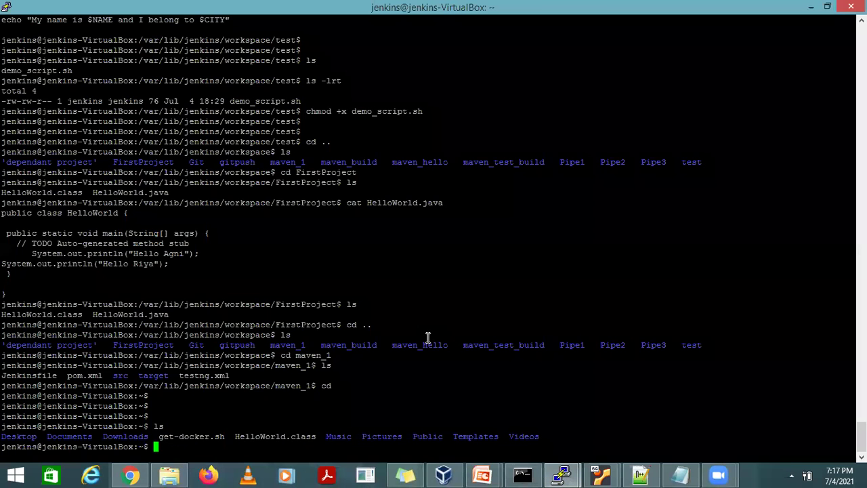
type("mkdir sla")
type("ce")
key("BackSpace")
key("BackSpace")
type("ve2")
key("Return")
type("cd slav")
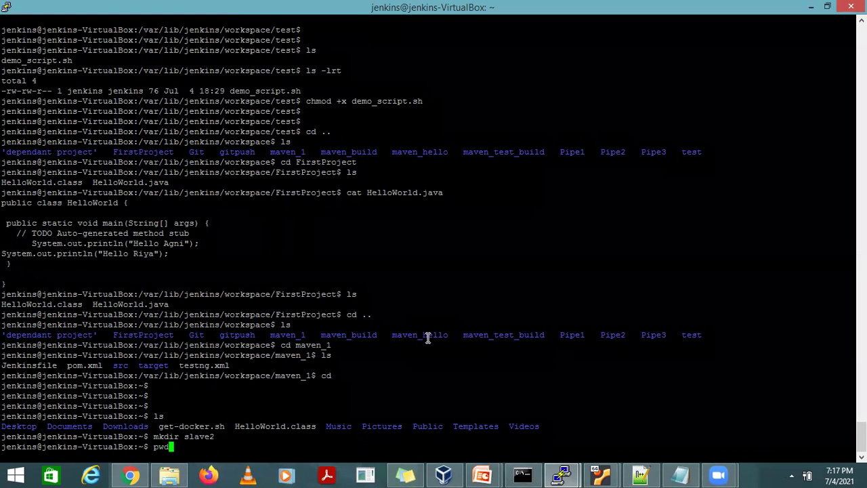
type("e2")
key("Return")
type("pwd")
key("Return")
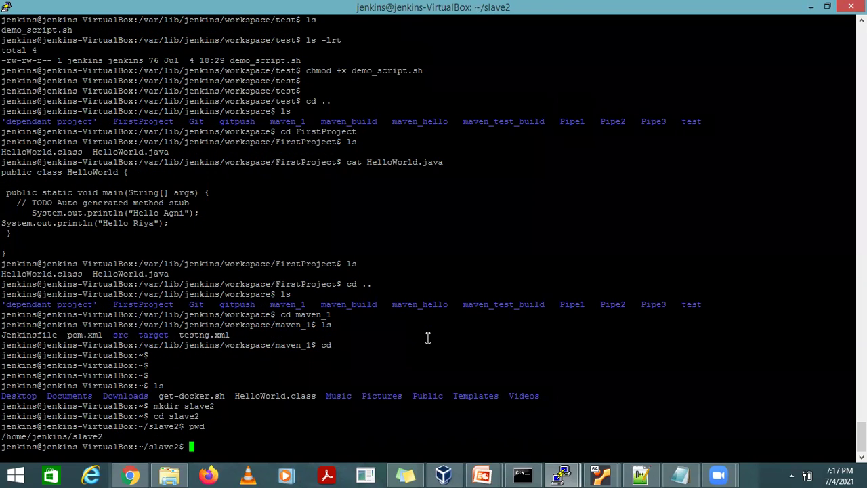
type("cd")
key("Return")
Step: Become root with sudo su - and list root's home directory
type("sudo ")
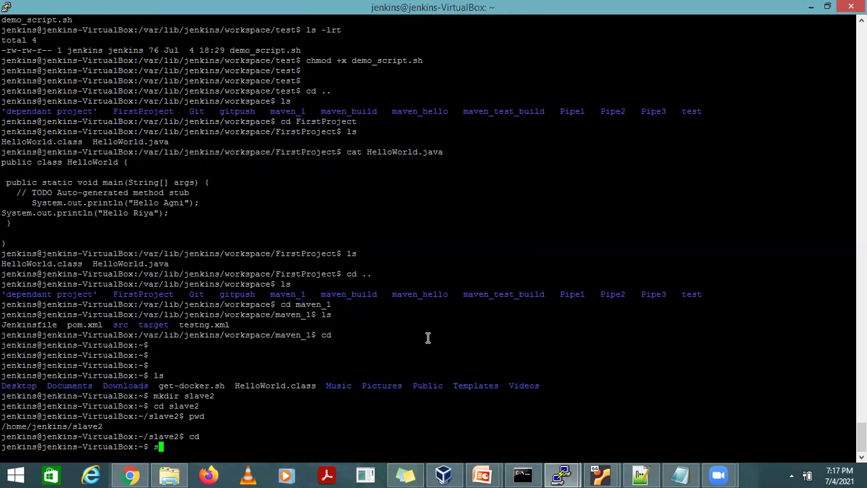
type("su -")
key("Return")
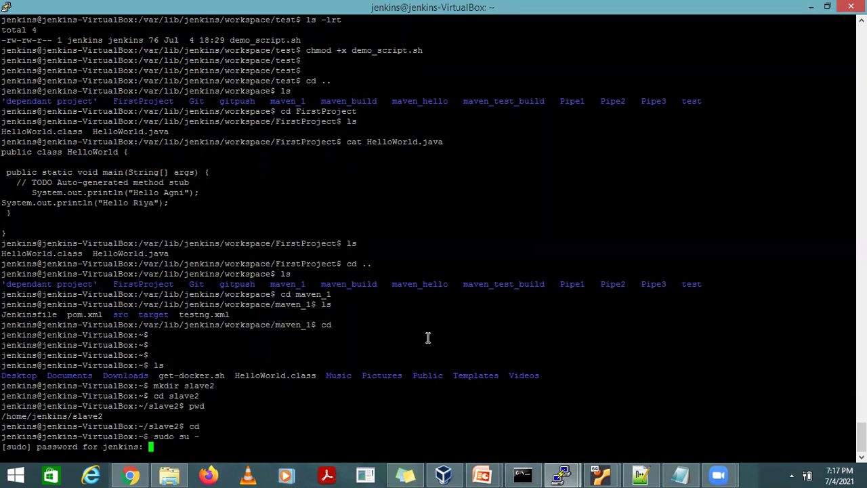
key("Return")
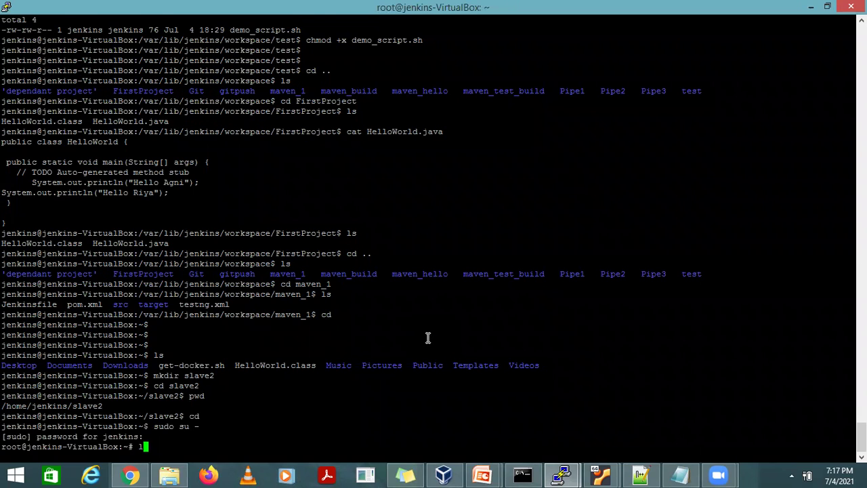
type("ls")
key("Return")
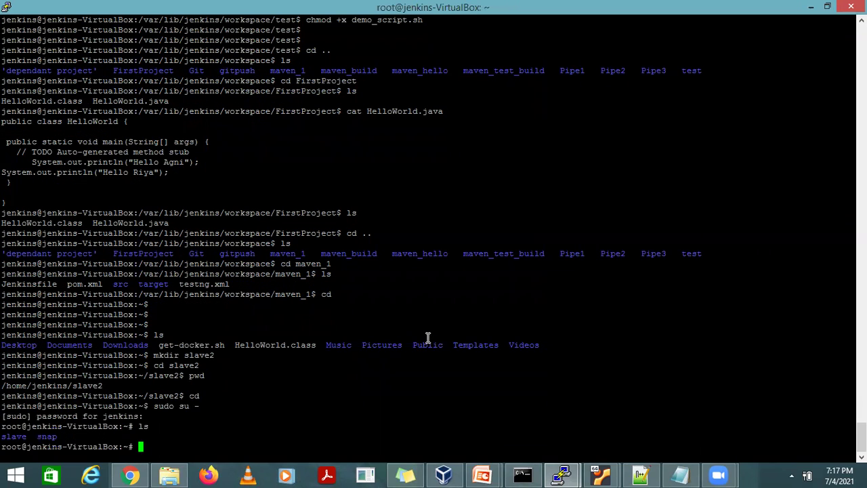
Step: Create /root/slave2, print and copy its path, and return to the remote root field
type("mkdir slave2")
key("Return")
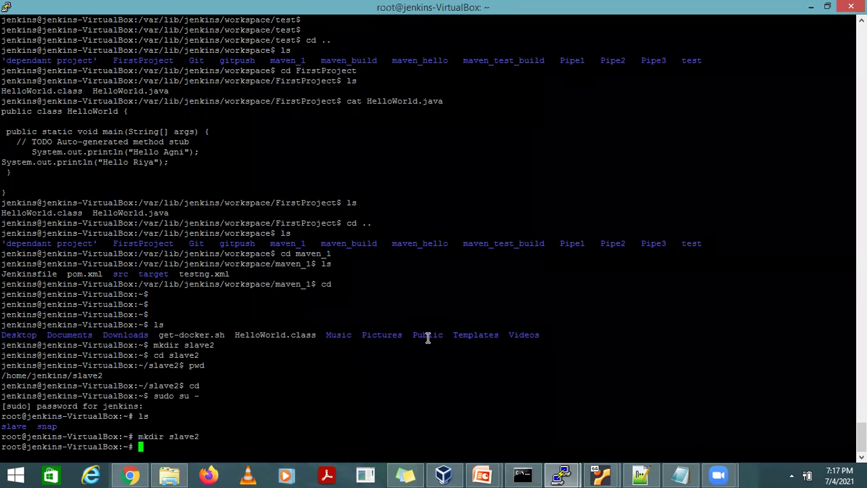
type("cd slare")
key("BackSpace")
key("BackSpace")
type("ve2")
key("Return")
type("pwd")
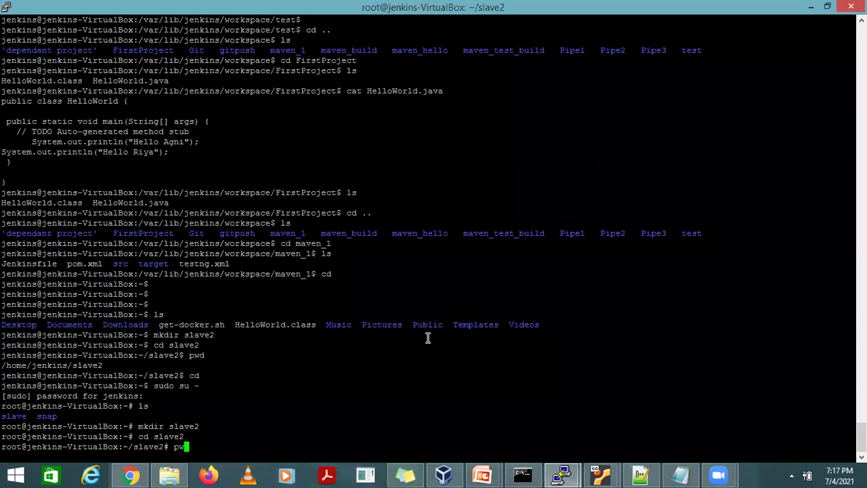
key("Return")
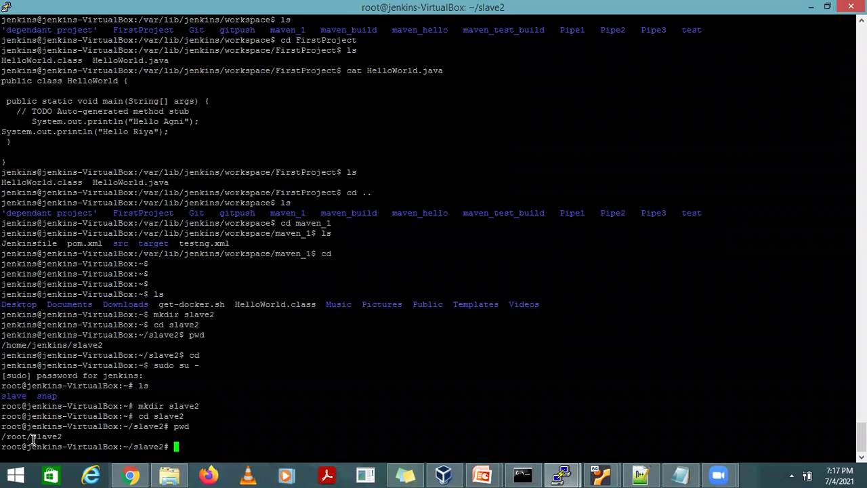
double_click(31, 436)
key("ctrl+c")
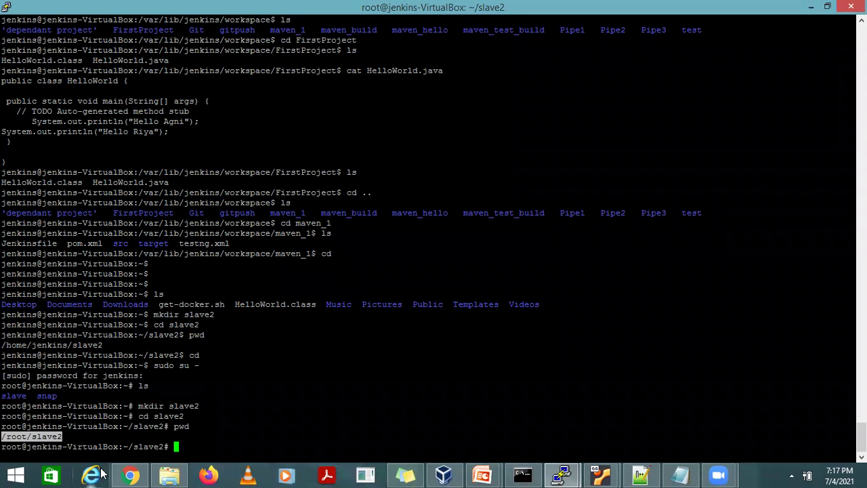
left_click(131, 475)
left_click(244, 256)
Step: Paste /root/slave2 as the Slave 2 node's remote root directory
type("v")
key("BackSpace")
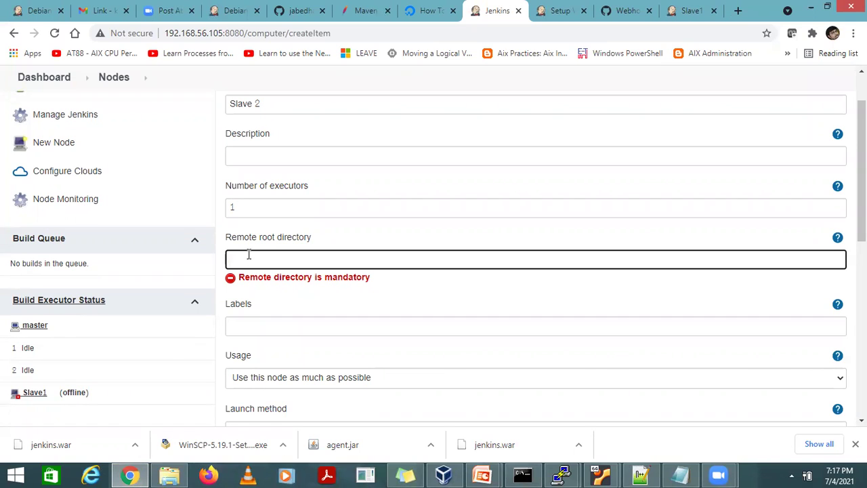
key("ctrl+v")
left_click(313, 304)
left_click(306, 315)
scroll(306, 313, "down", 2)
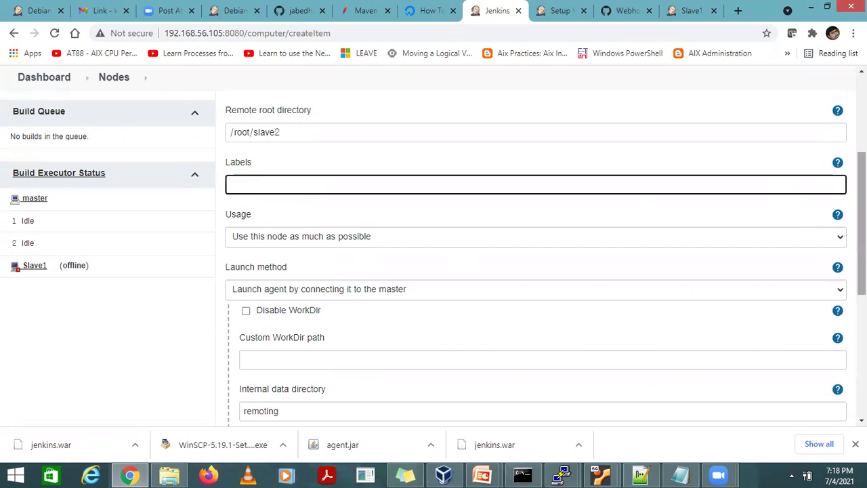
Step: Keep Usage as 'Use this node as much as possible' and the default connect-to-master launch method
left_click(836, 240)
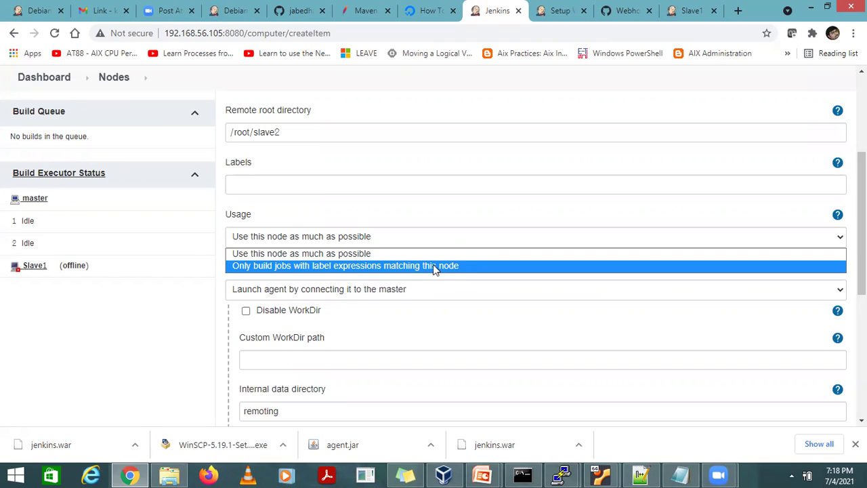
left_click(372, 254)
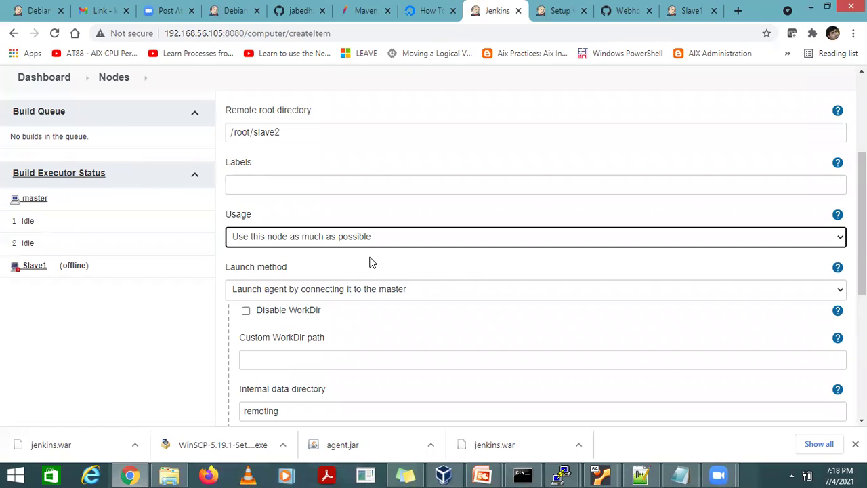
left_click(370, 262)
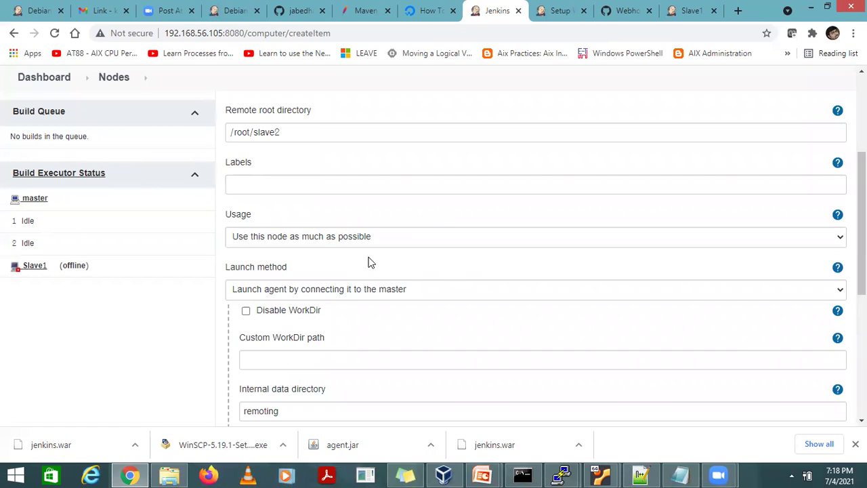
left_click(420, 290)
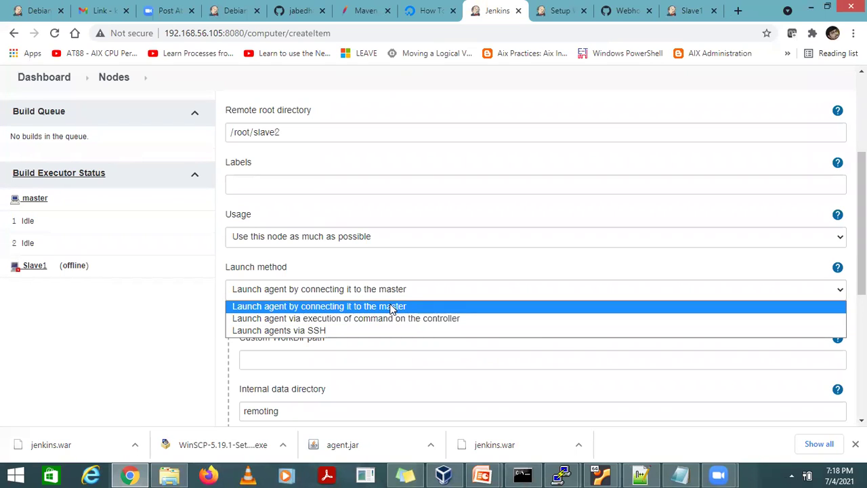
left_click(359, 307)
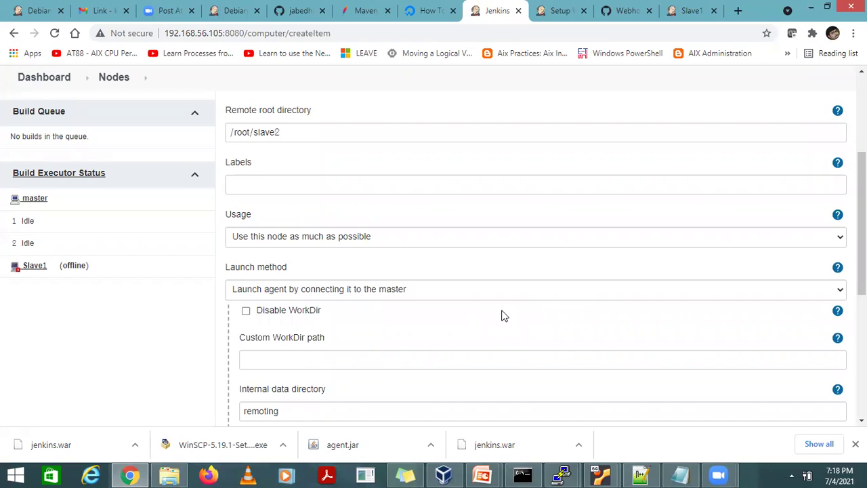
scroll(502, 315, "down", 1)
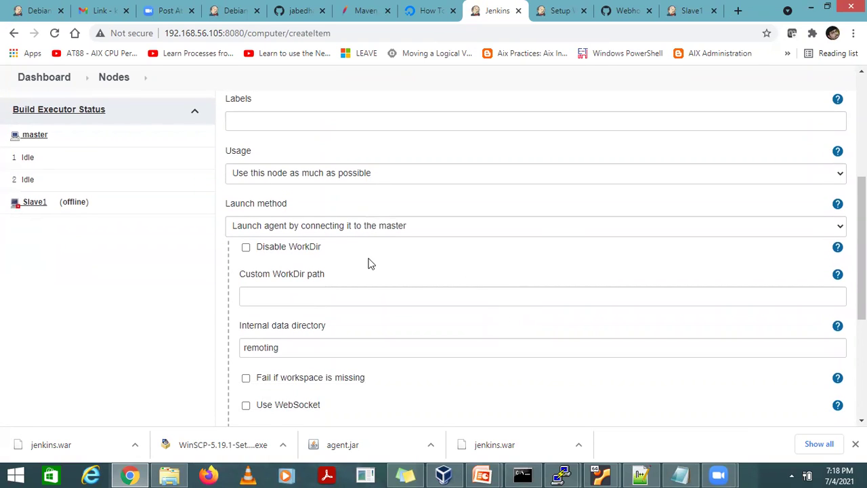
scroll(369, 264, "down", 1)
scroll(375, 266, "down", 1)
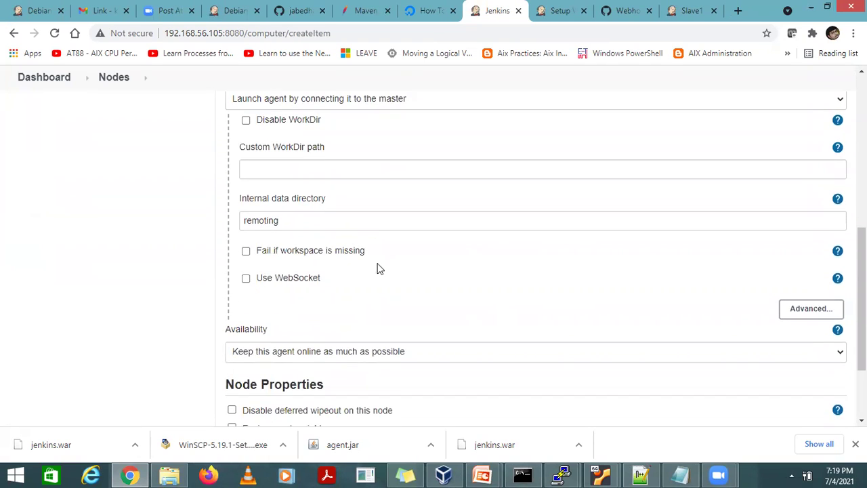
scroll(354, 264, "down", 2)
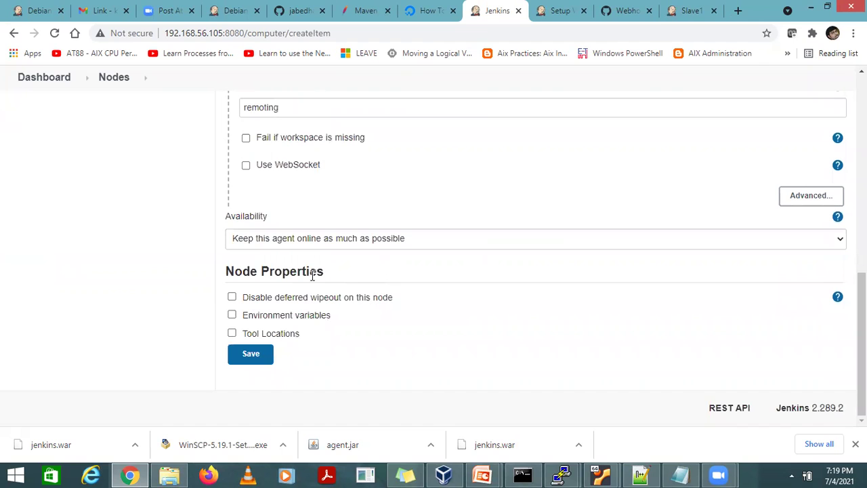
Step: Compare against Slave1's configuration tab, then return to the Slave 2 form
left_click(681, 12)
scroll(437, 227, "down", 6)
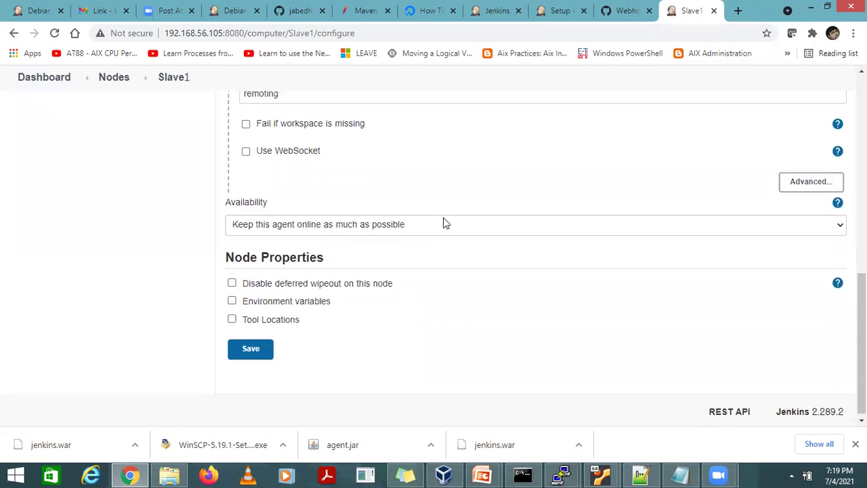
scroll(442, 223, "up", 6)
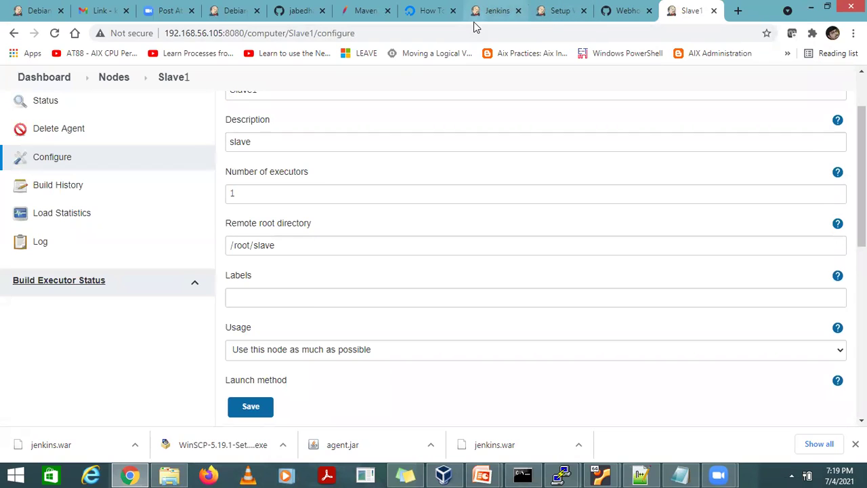
left_click(474, 21)
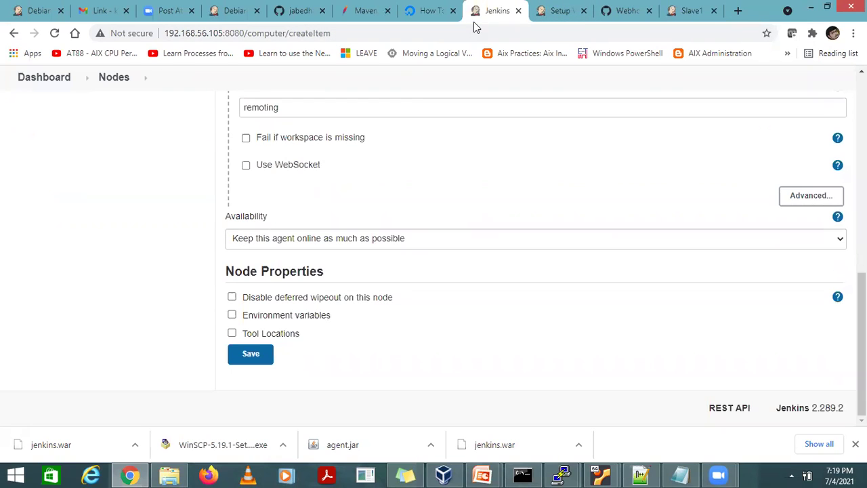
Step: Save the Slave 2 node and open its agent page from the Nodes list
left_click(250, 359)
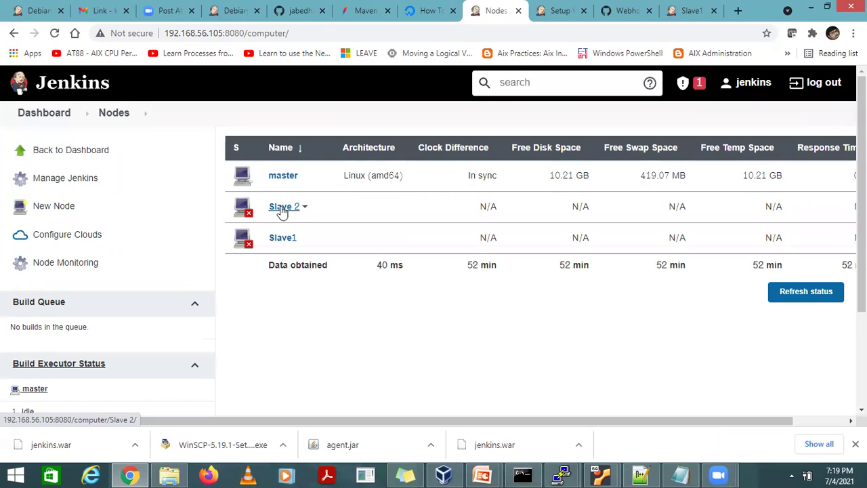
left_click(282, 207)
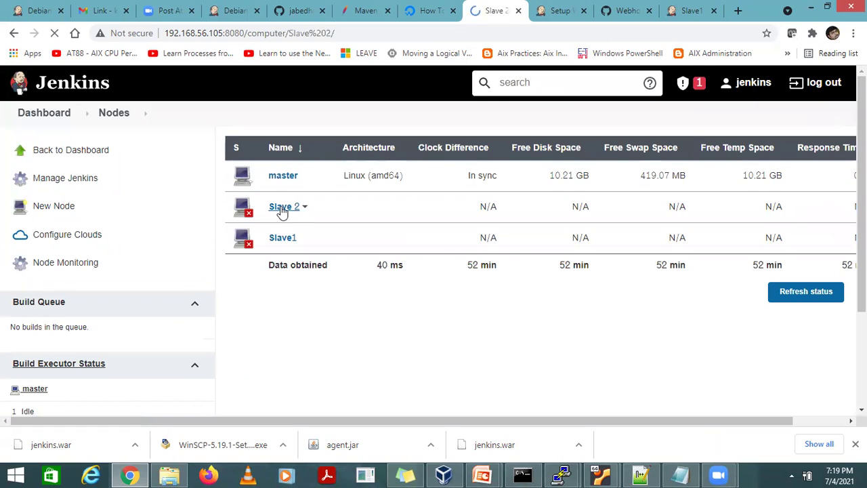
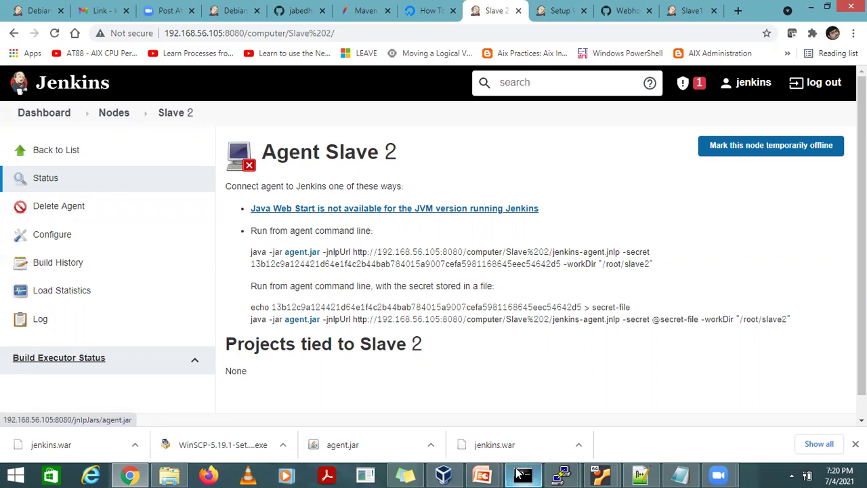
Step: In the root terminal, move into /root/slave and list its files
mouse_move(561, 474)
left_click(481, 416)
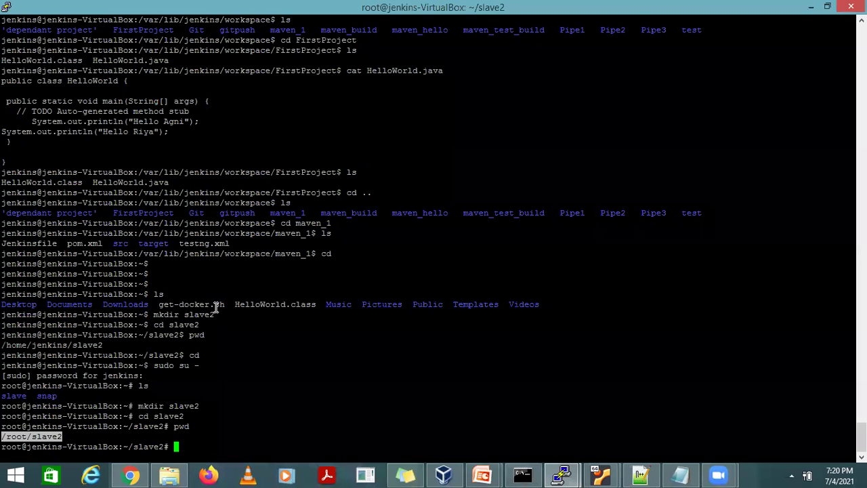
type("cd ,")
type(";")
key("Return")
type("cd ..")
key("Return")
type("ls")
key("Return")
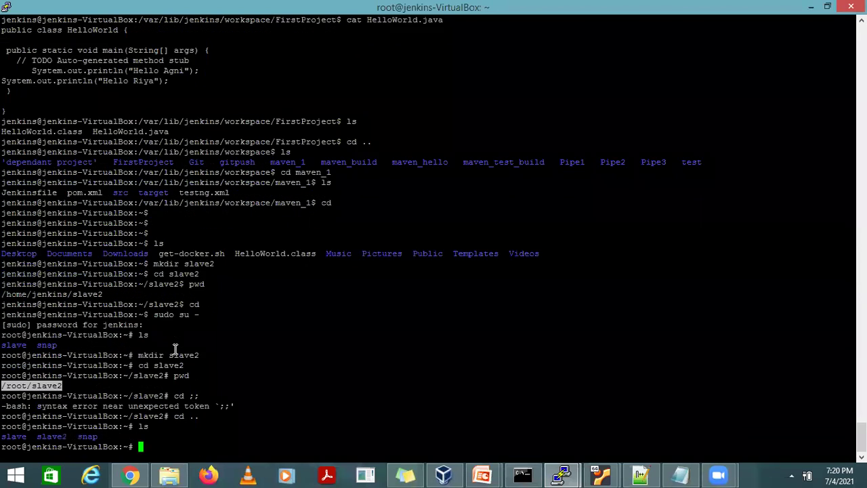
type("slave")
key("Return")
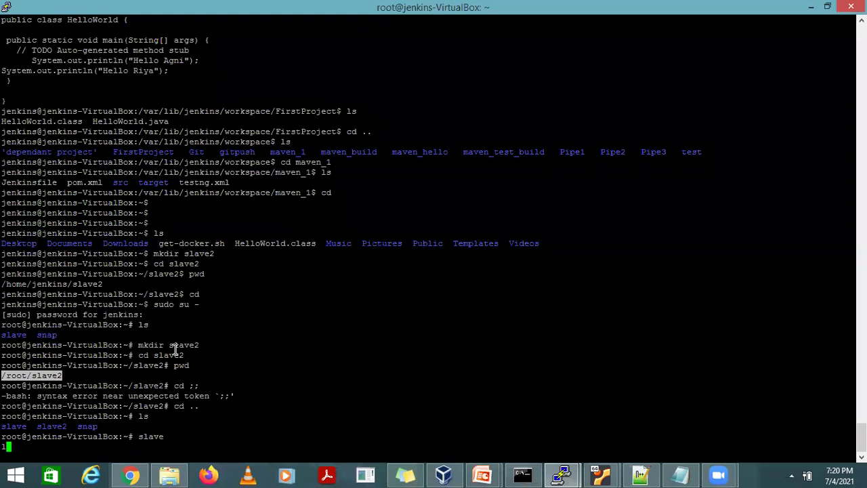
key("ctrl+c")
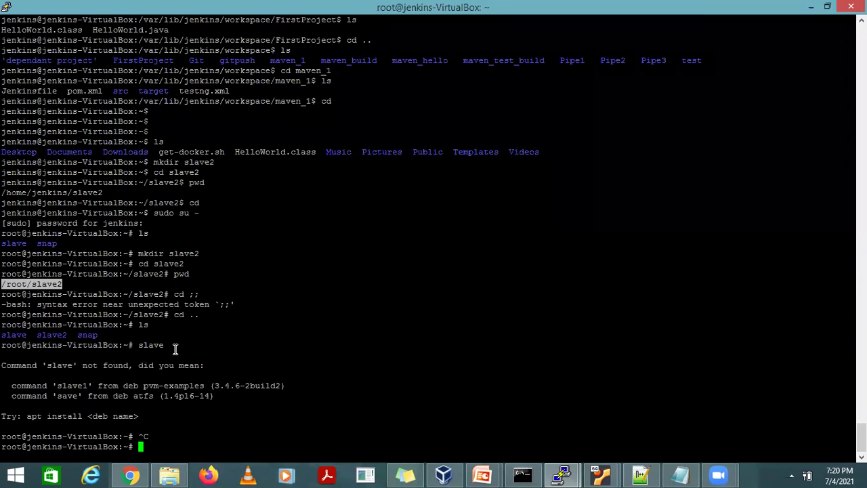
type("cd slave")
key("Return")
type("ls")
key("Return")
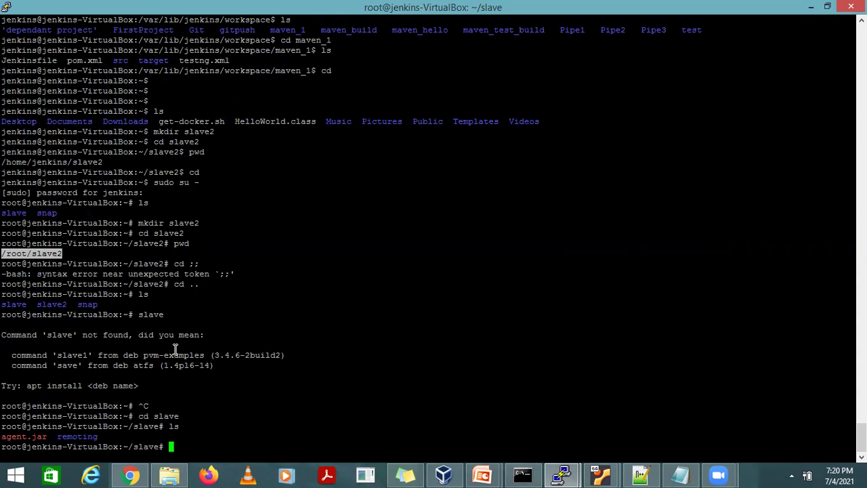
Step: Copy agent.jar with cp -p into the slave2 folder and return to Jenkins
type("cp -p age")
key("Tab")
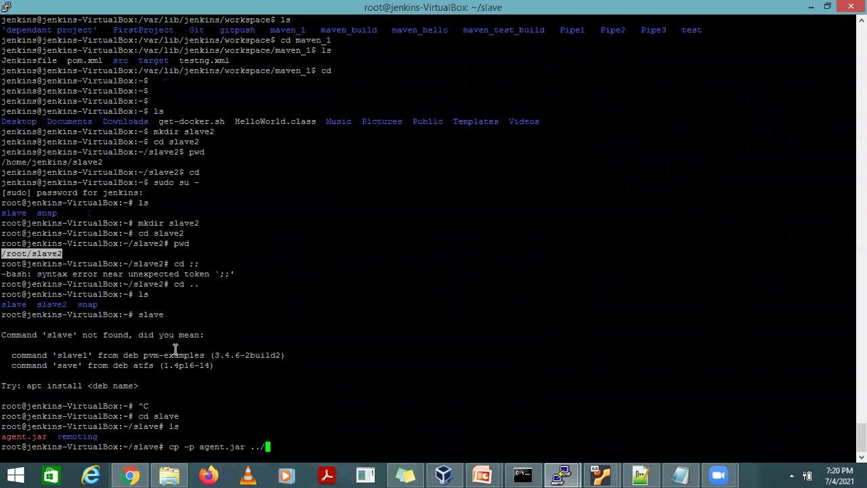
type("slave2/")
key("Return")
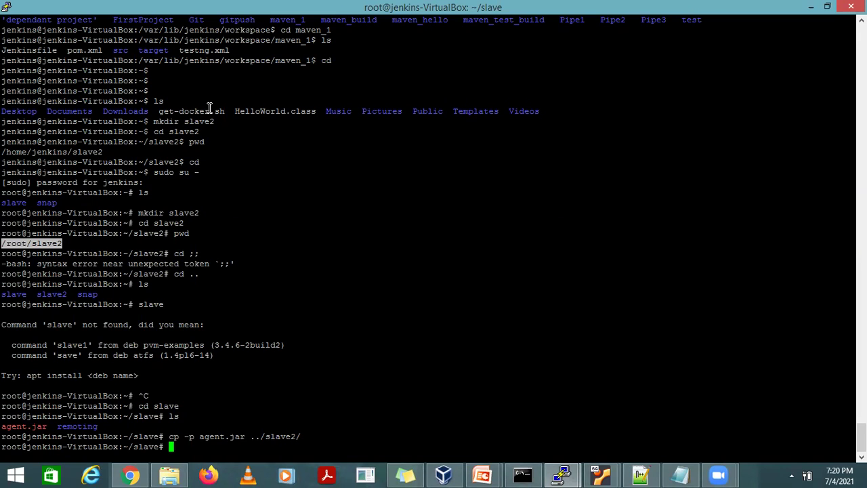
left_click(132, 476)
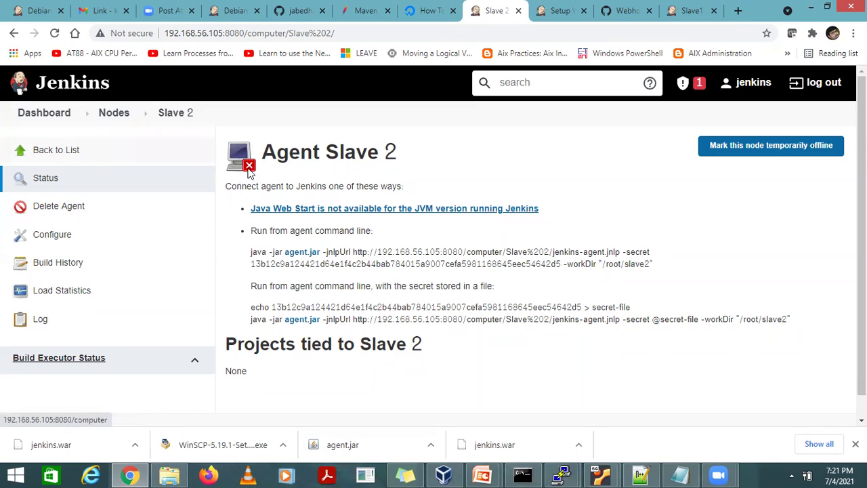
Step: Return the root terminal to the home directory with cd
mouse_move(561, 474)
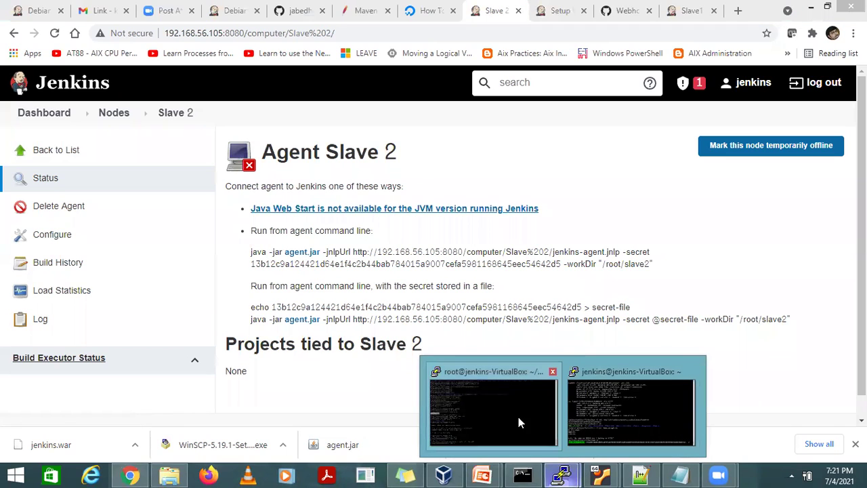
left_click(506, 417)
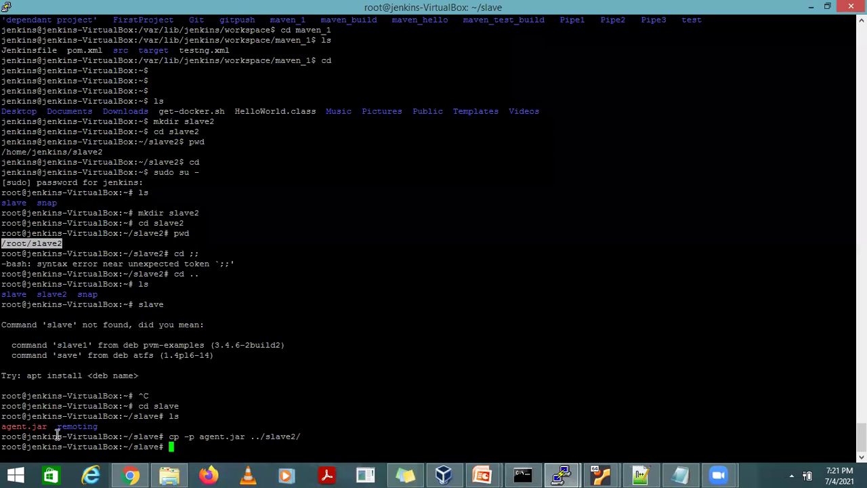
double_click(283, 437)
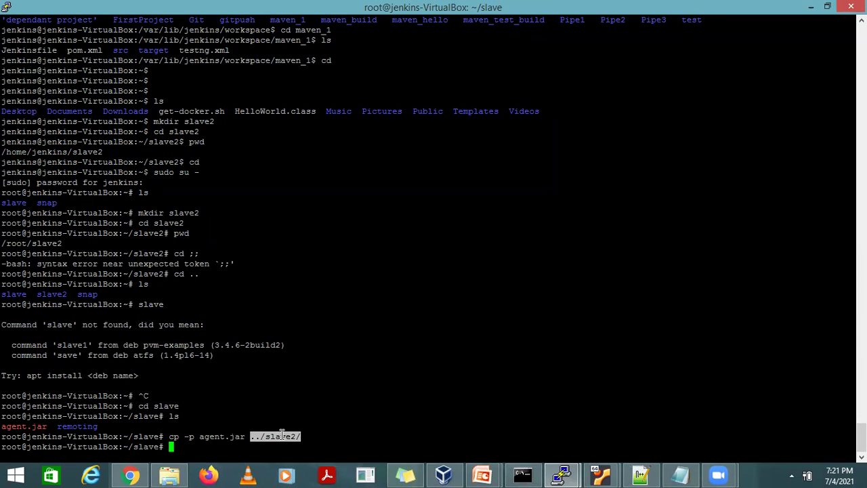
type("cd")
key("Return")
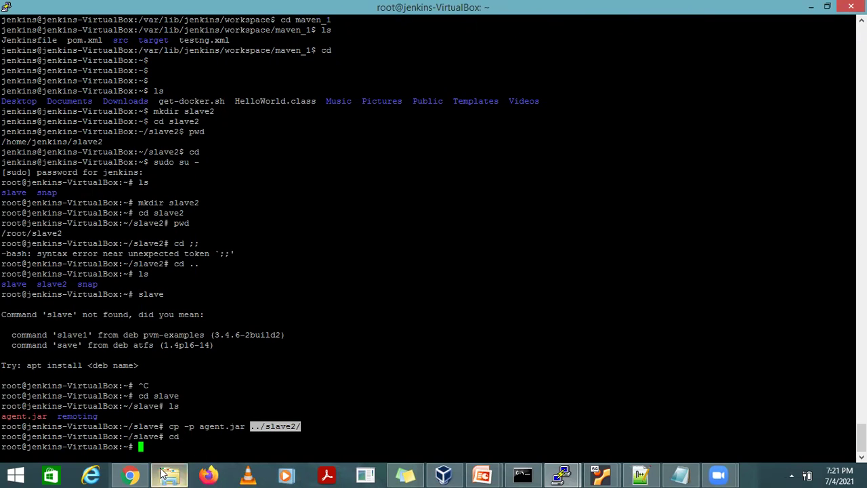
Step: Copy Slave 2's agent launch command from Jenkins and paste it at the terminal prompt
left_click(131, 474)
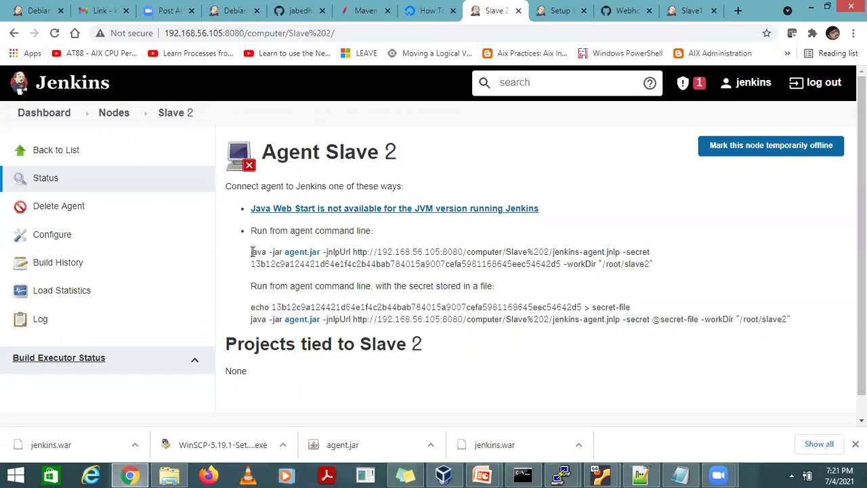
left_click_drag(251, 252, 662, 267)
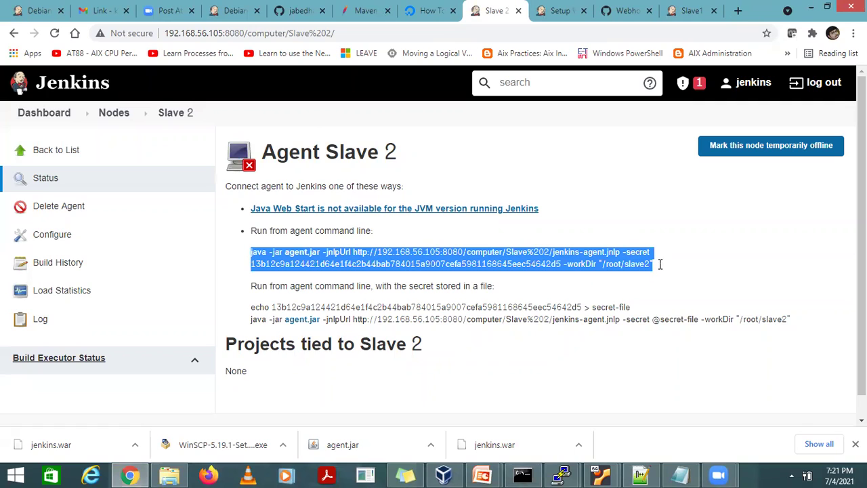
right_click(637, 272)
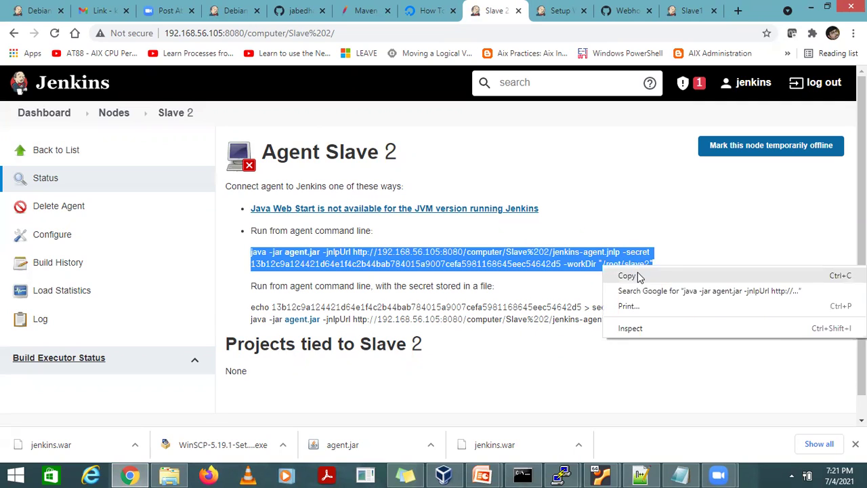
left_click(628, 276)
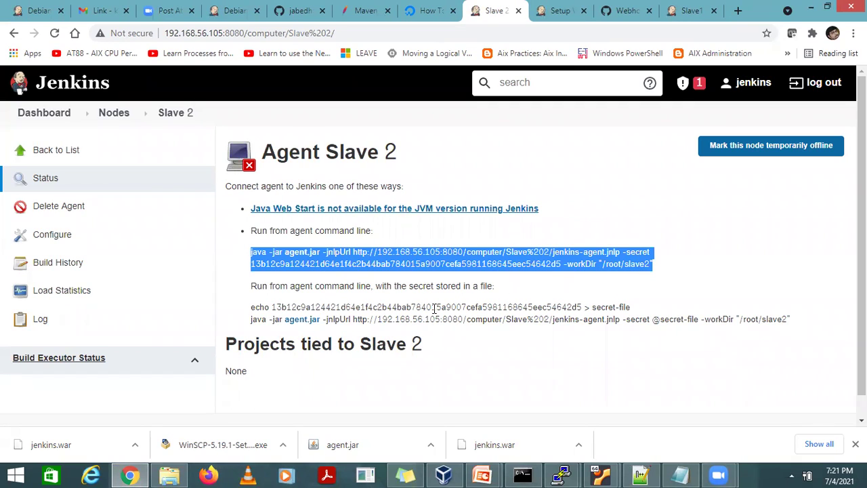
mouse_move(561, 474)
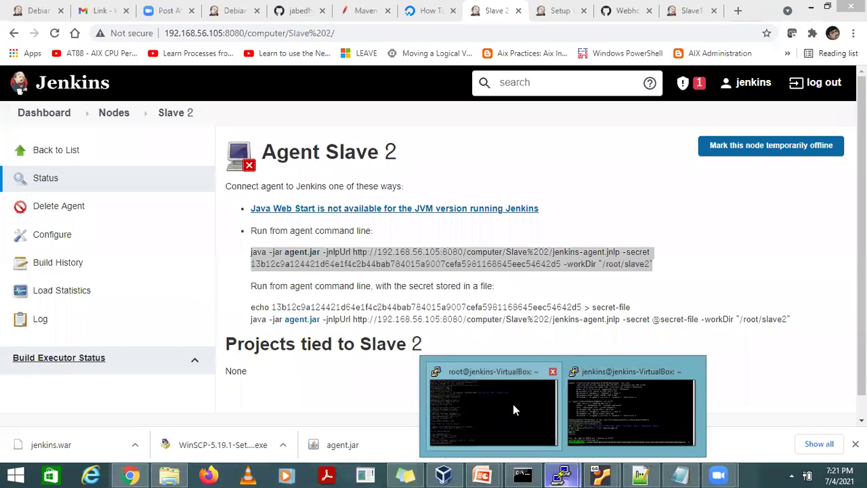
left_click(497, 403)
right_click(520, 320)
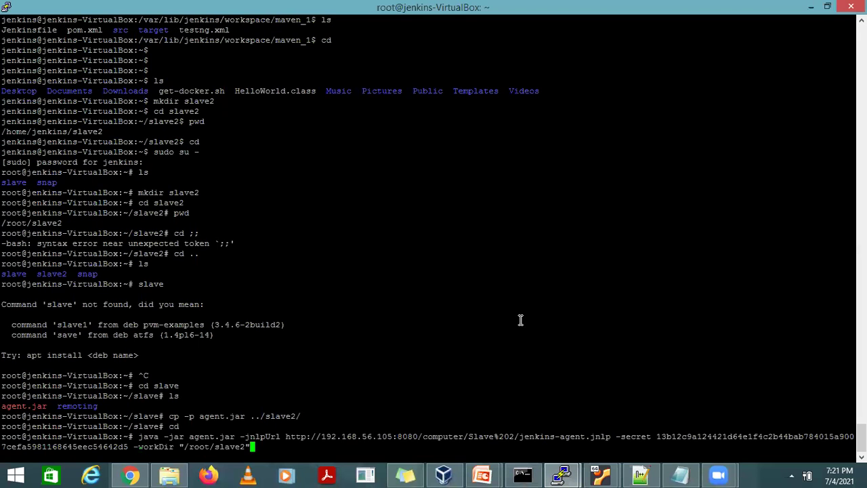
Step: After the jarfile error, rerun the agent command from /root/slave2 until it reports Connected
key("Return")
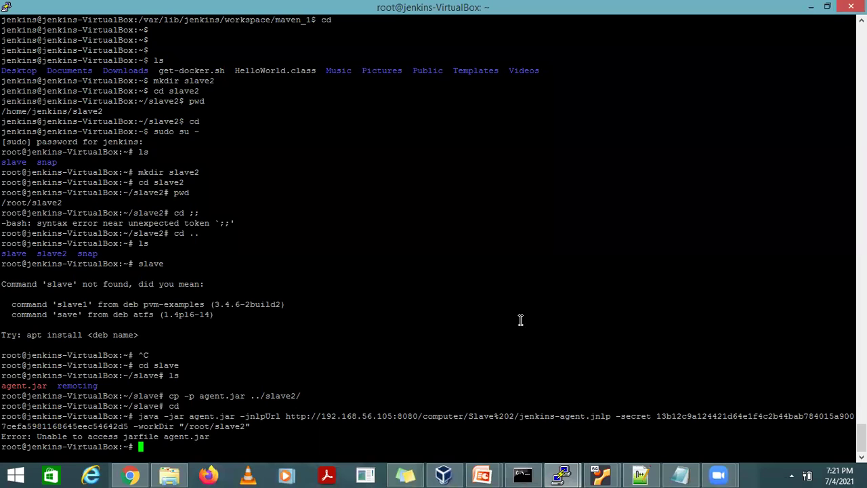
type("cd /root/slave2")
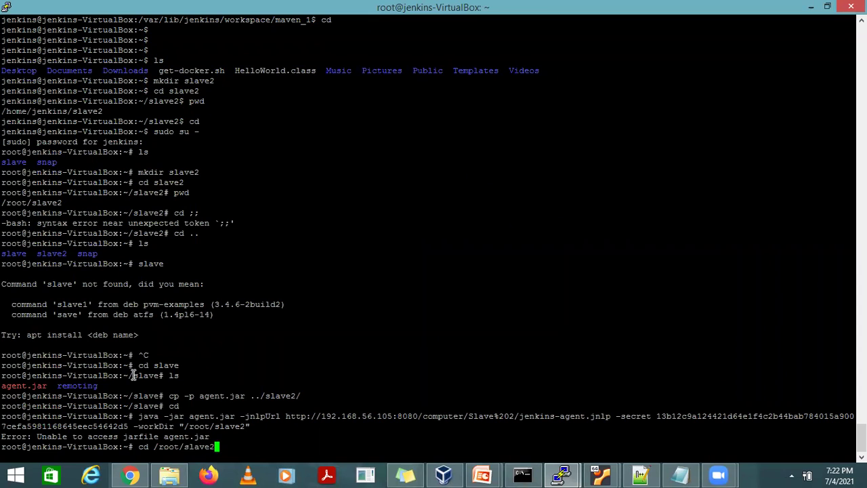
key("Return")
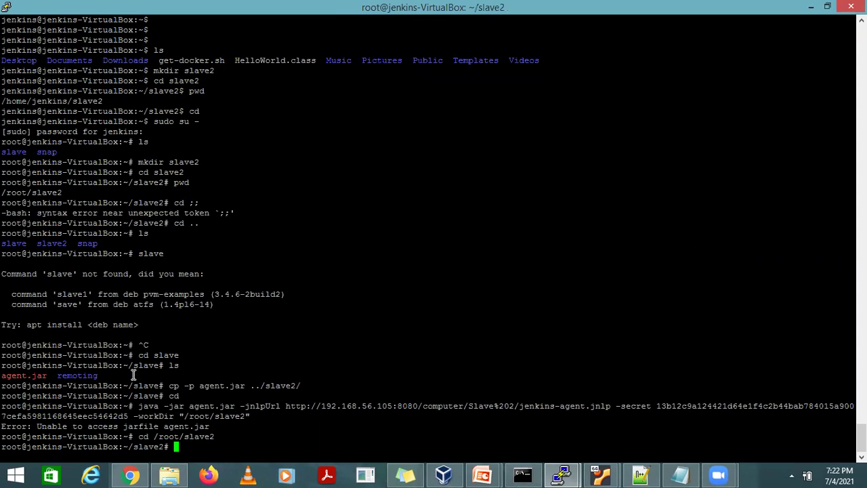
right_click(415, 286)
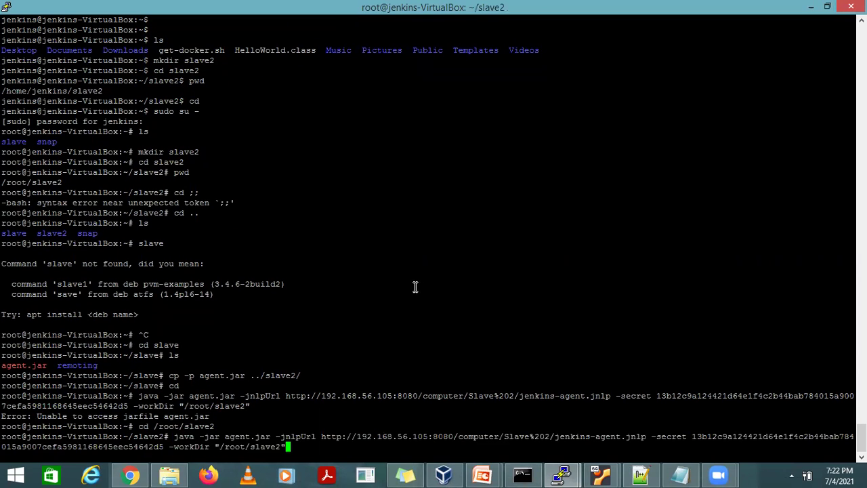
key("Return")
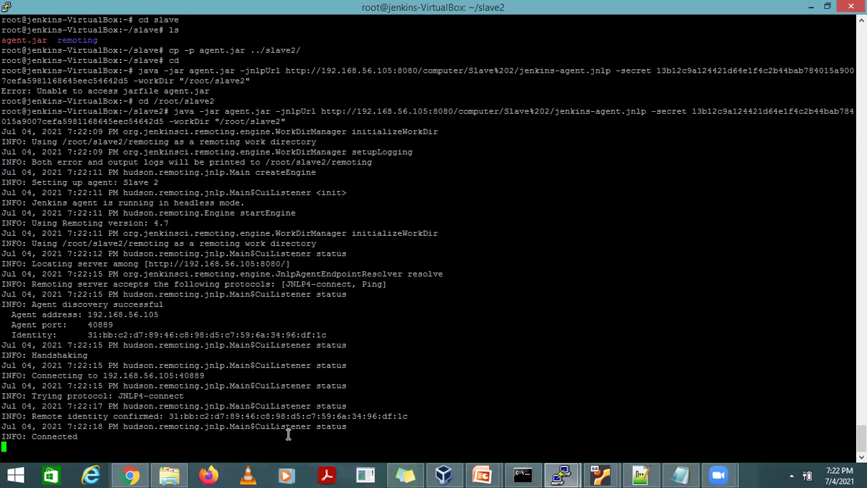
double_click(40, 437)
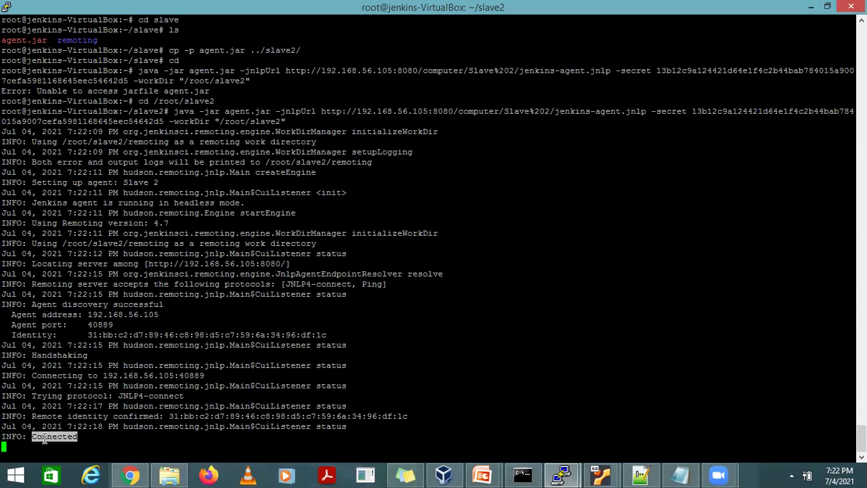
left_click(131, 476)
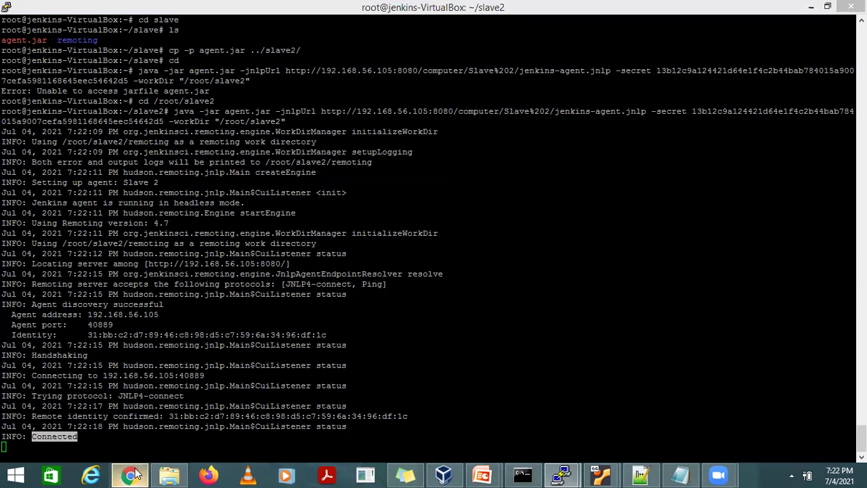
left_click(755, 203)
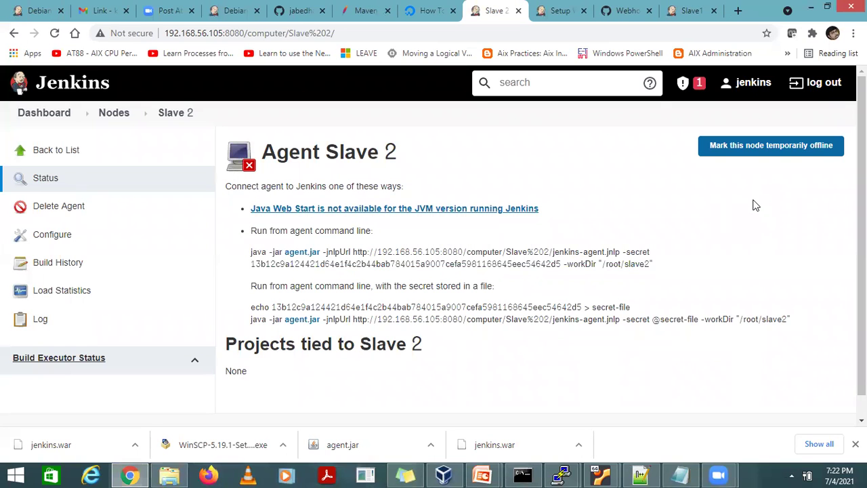
Step: Reload Slave 2's page, read the Java Web Start note, and go back to Nodes
scroll(512, 191, "down", 1)
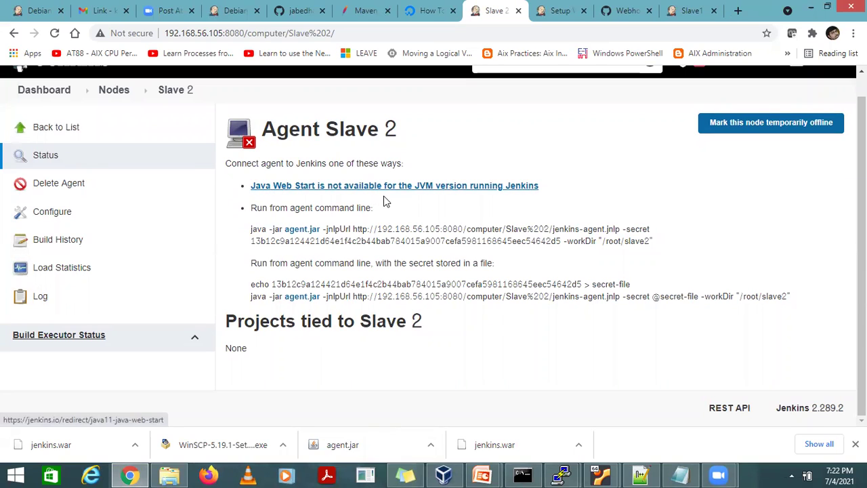
left_click(44, 157)
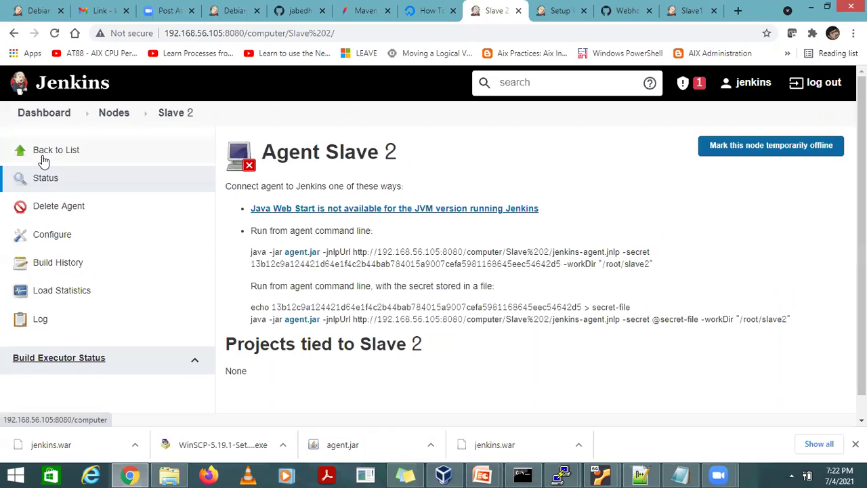
scroll(325, 254, "down", 1)
scroll(326, 255, "up", 1)
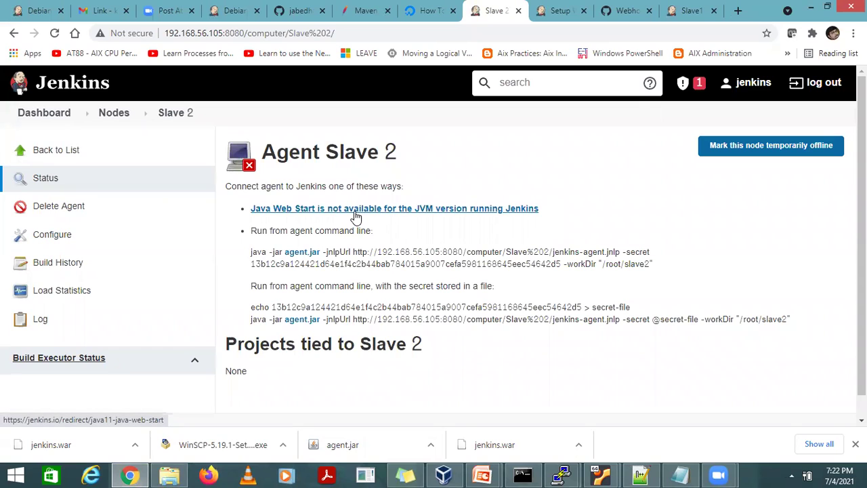
left_click(356, 209)
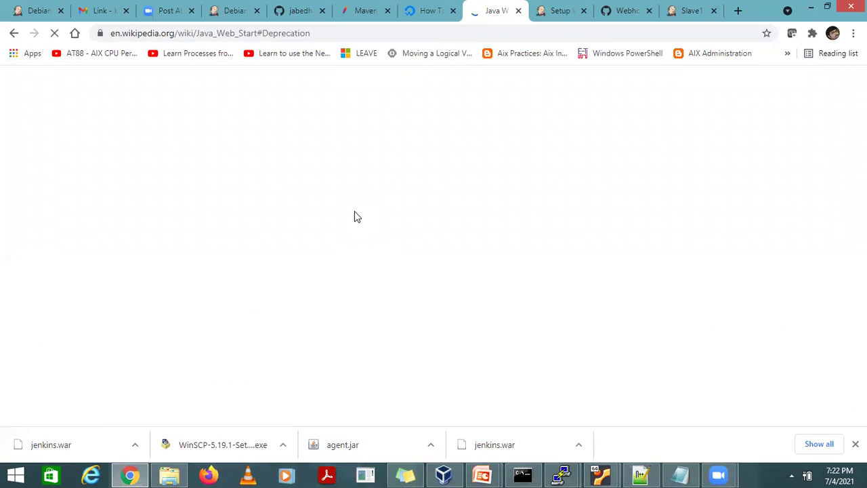
left_click(13, 33)
left_click(13, 33)
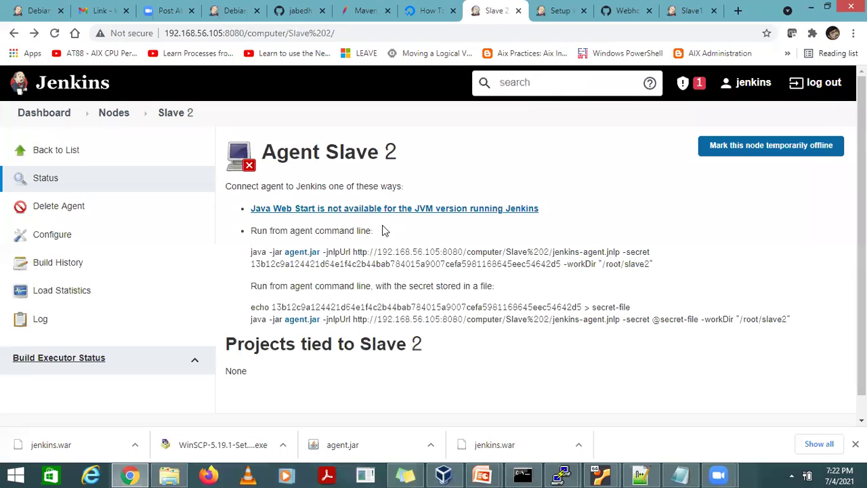
left_click(57, 152)
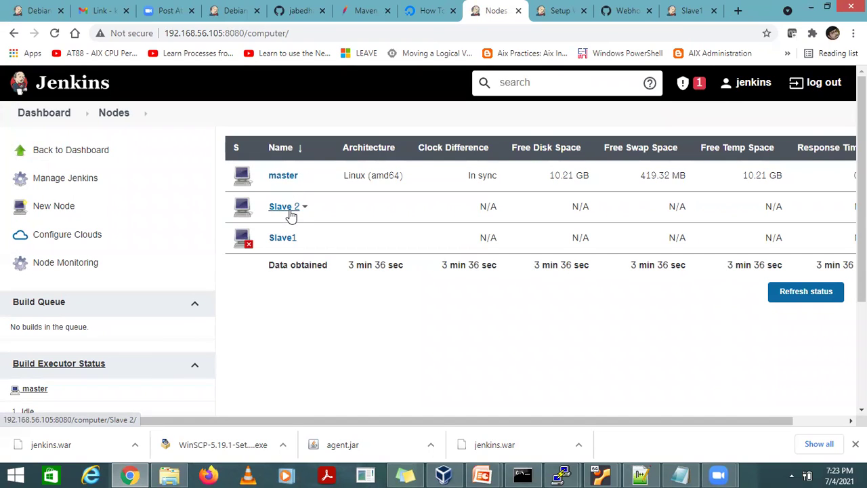
Step: Confirm the agent terminal shows Connected, minimize it, and review Slave 2 on Nodes
scroll(97, 273, "down", 3)
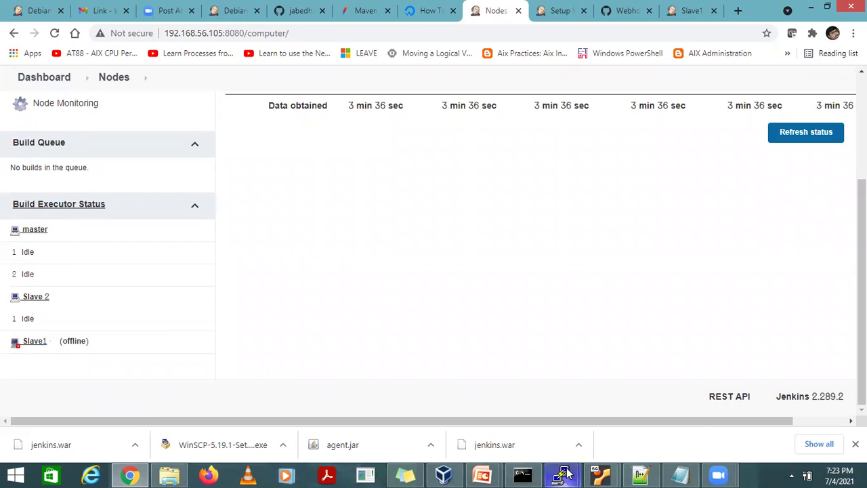
mouse_move(568, 473)
left_click(480, 415)
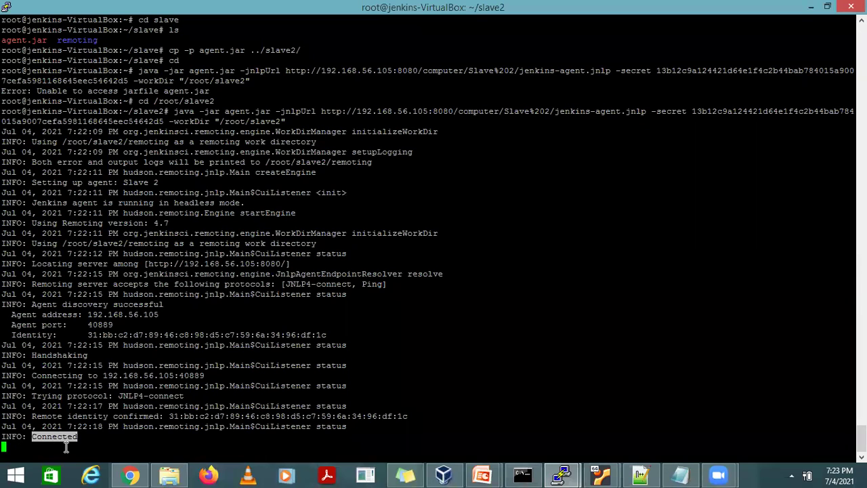
left_click(811, 7)
scroll(330, 231, "up", 3)
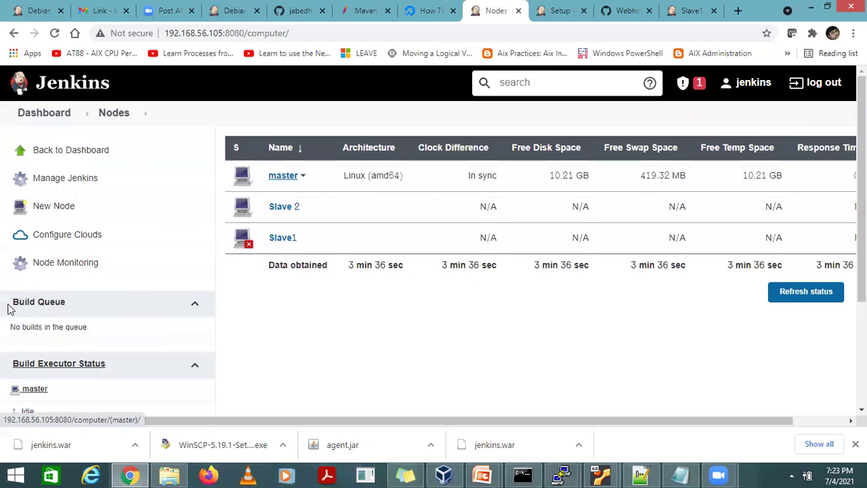
scroll(176, 224, "down", 2)
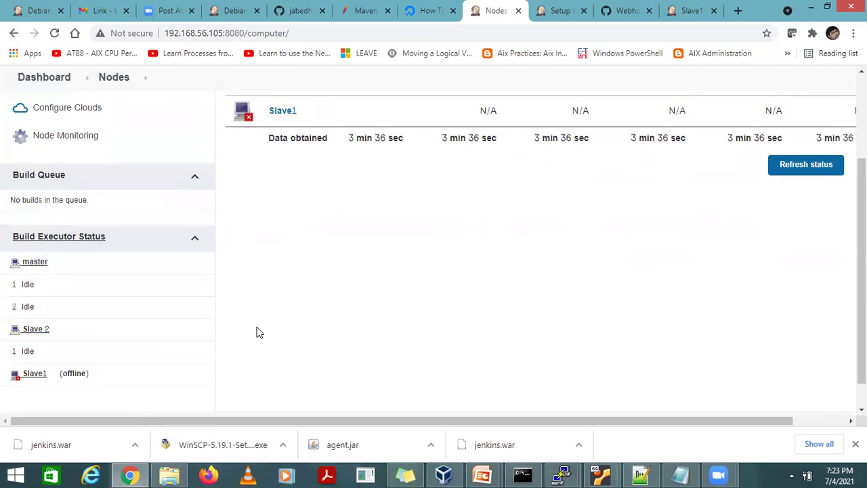
scroll(256, 333, "up", 2)
scroll(165, 309, "down", 3)
scroll(32, 364, "up", 2)
scroll(32, 365, "down", 2)
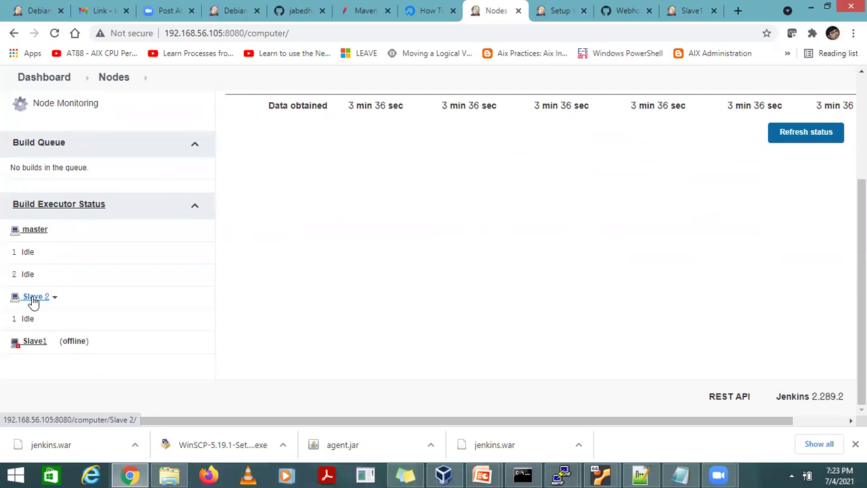
scroll(244, 271, "up", 3)
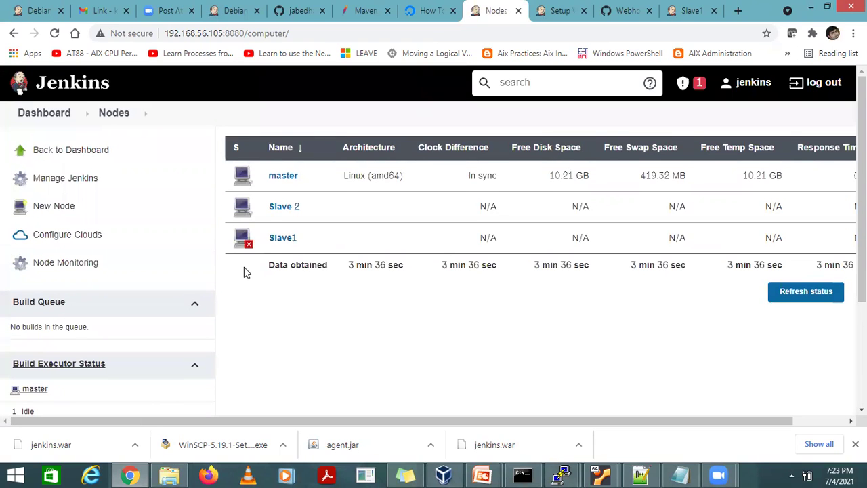
scroll(244, 267, "down", 1)
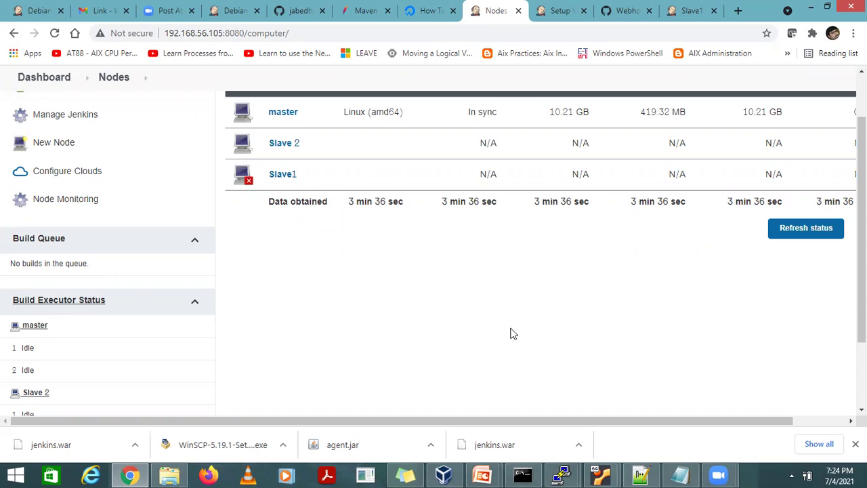
scroll(524, 337, "up", 1)
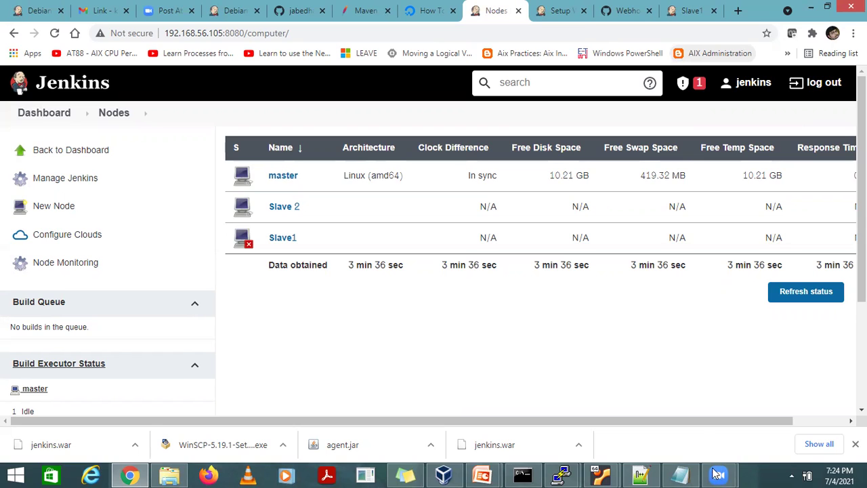
Step: Switch to the Slave1 configuration tab, then to the new server's setup tab
mouse_move(576, 473)
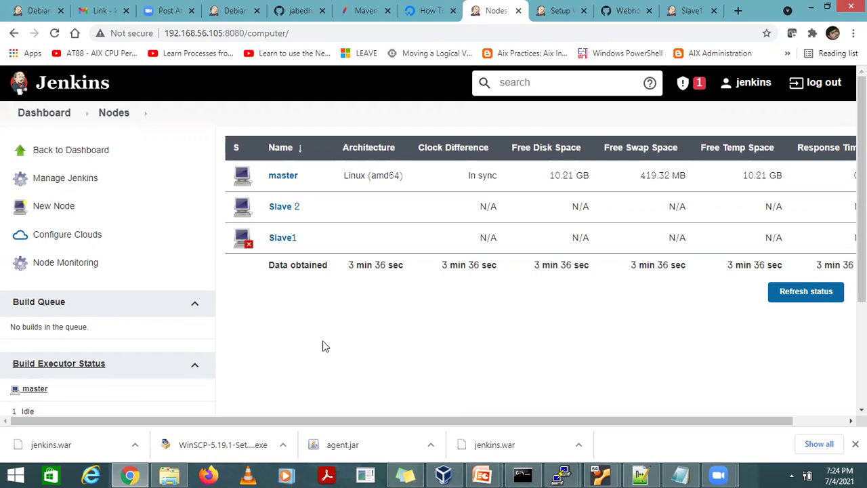
left_click(683, 18)
scroll(388, 288, "up", 1)
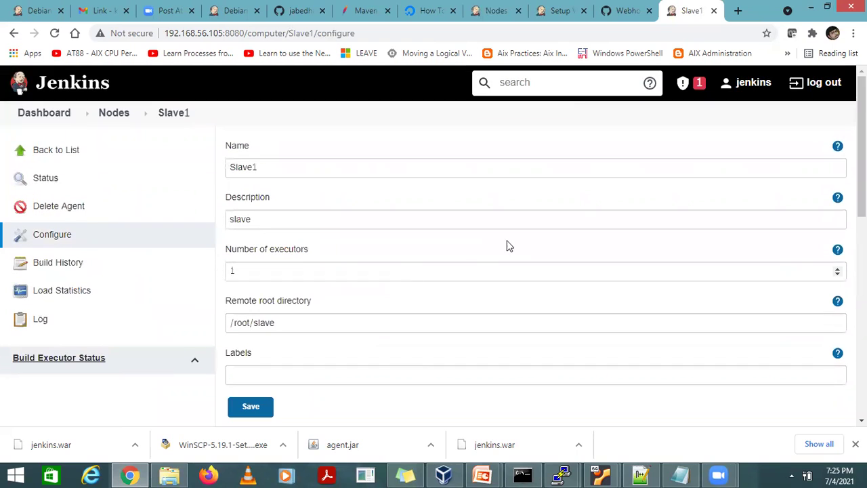
left_click(564, 19)
Step: Create the admin user 'jenkins' with a matching password and confirmation, then save
left_click(306, 199)
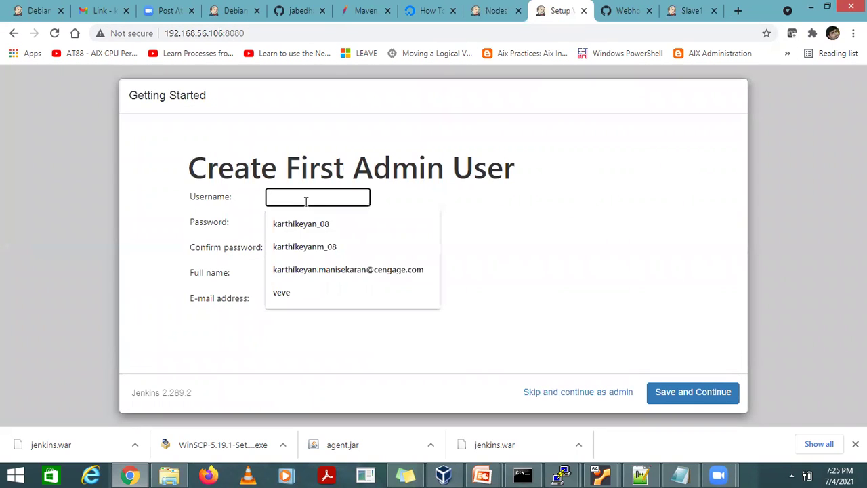
type("jenkins")
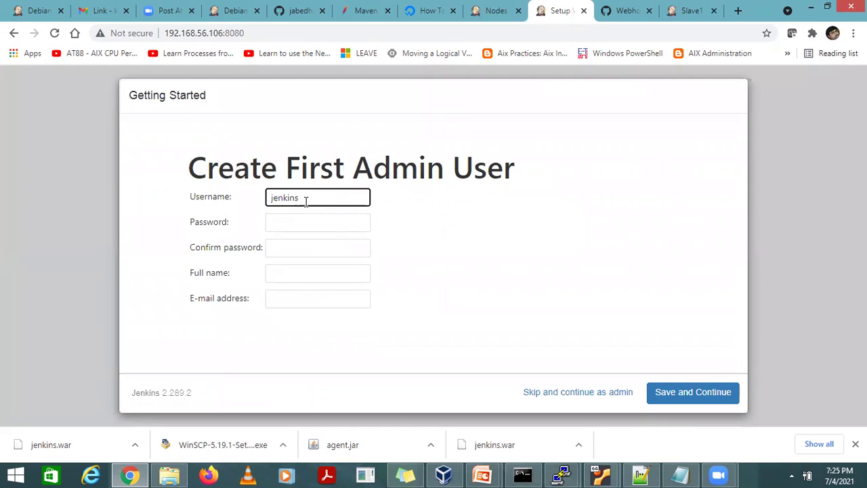
left_click(334, 223)
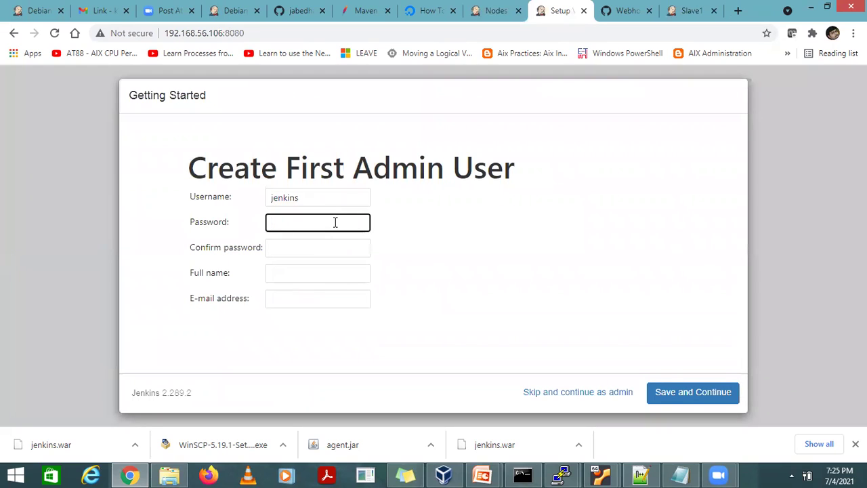
key("Tab")
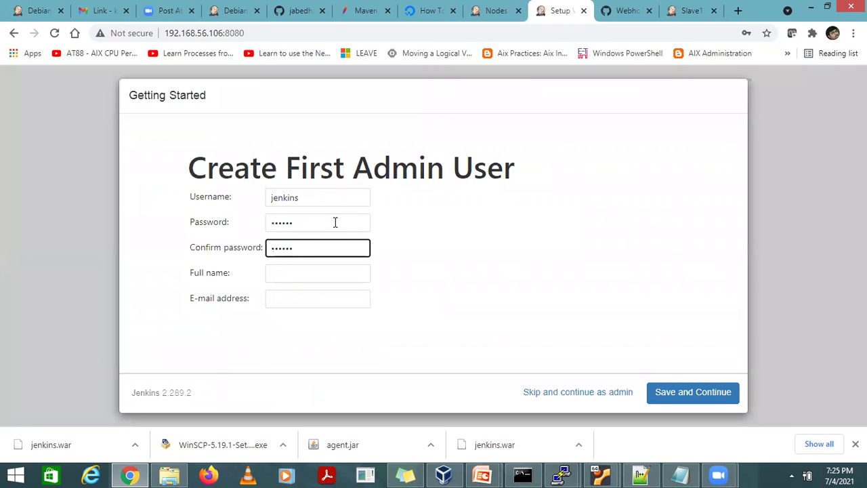
left_click(669, 392)
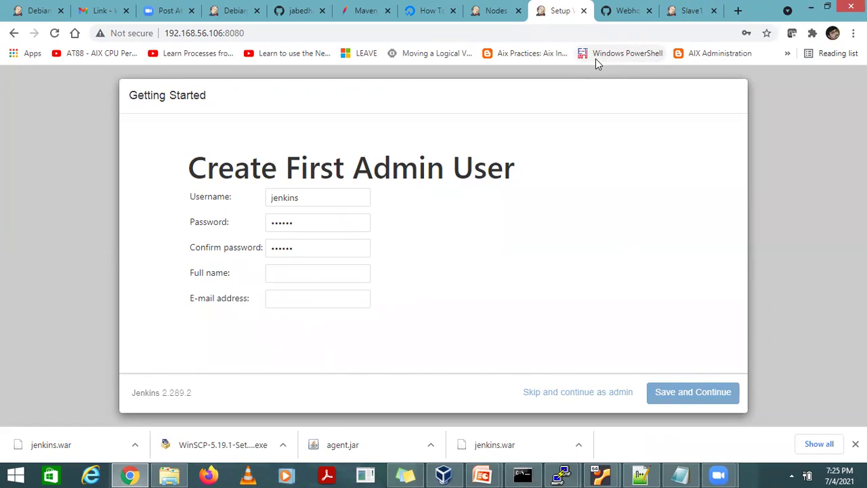
Step: Return to the first server's Nodes tab and open the Dashboard to review the Pipe jobs
left_click(493, 10)
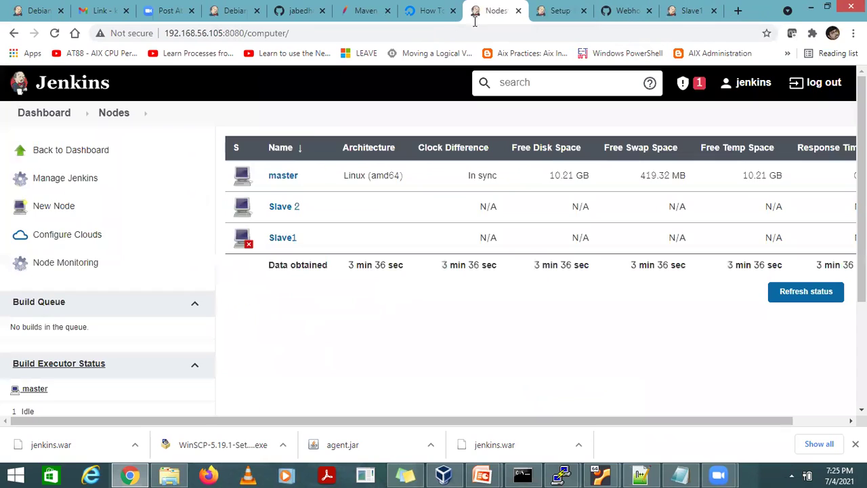
scroll(264, 315, "down", 3)
scroll(170, 294, "up", 3)
left_click(26, 113)
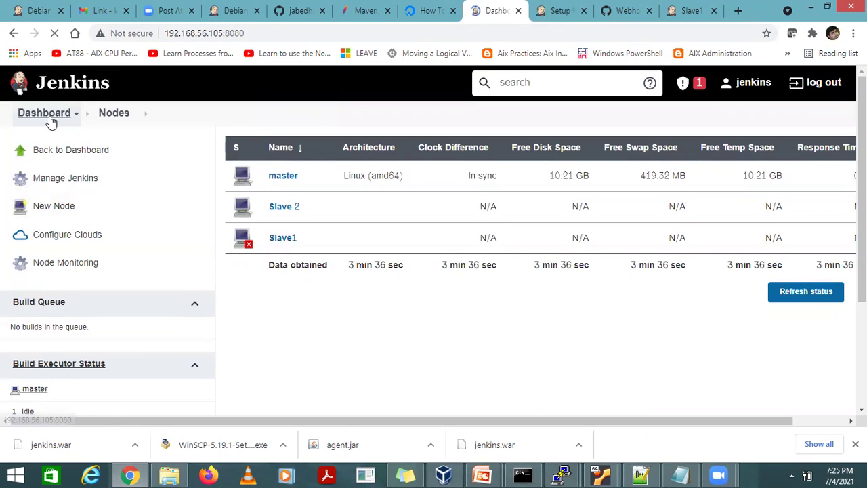
scroll(329, 335, "down", 3)
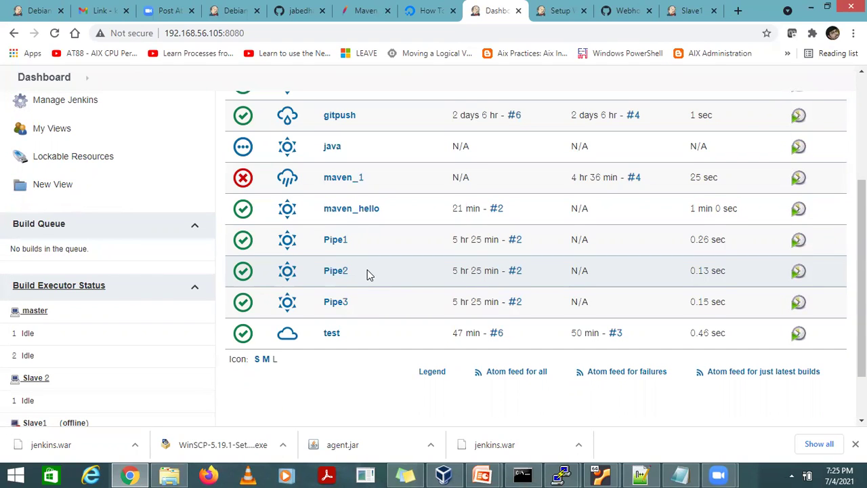
scroll(348, 277, "up", 3)
scroll(378, 285, "down", 4)
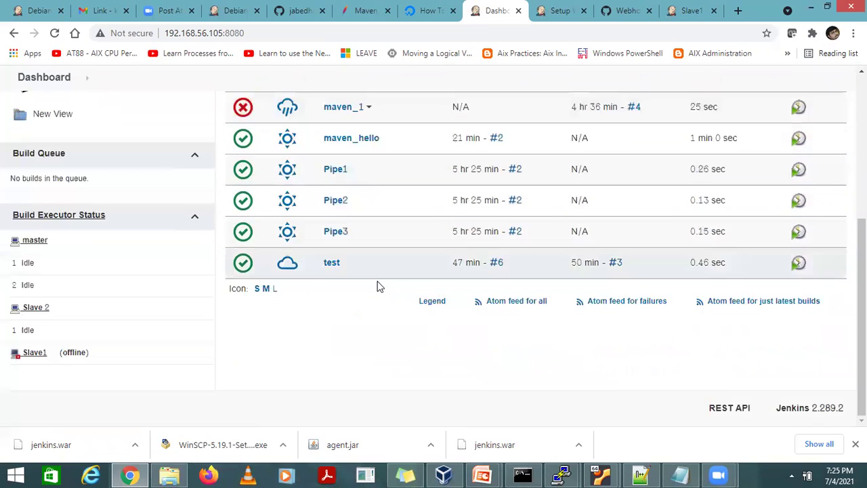
scroll(405, 273, "up", 3)
scroll(304, 279, "up", 2)
scroll(74, 295, "up", 2)
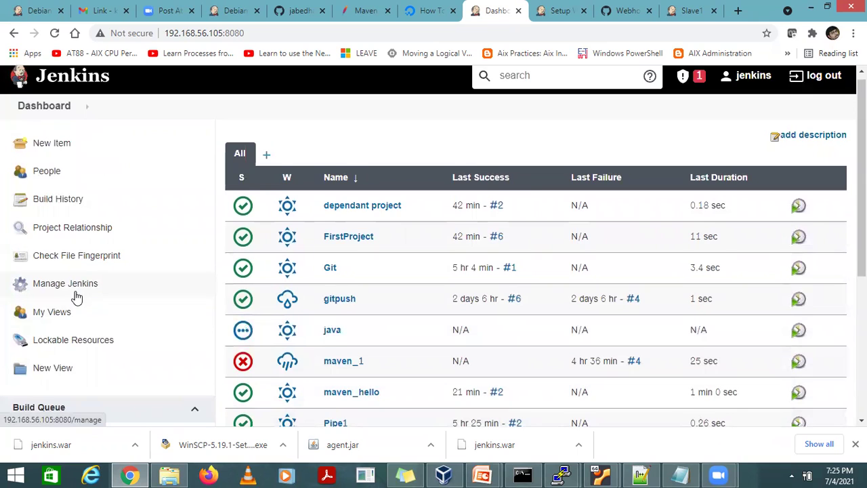
scroll(319, 325, "down", 1)
scroll(370, 337, "down", 3)
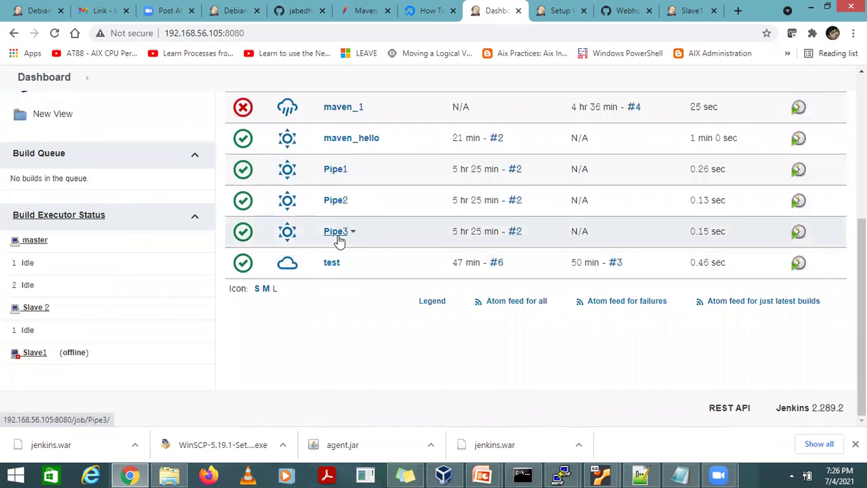
Step: Inspect Pipe1's configuration with its Execute shell step echo "Pipe1", then return to the dashboard
left_click(332, 176)
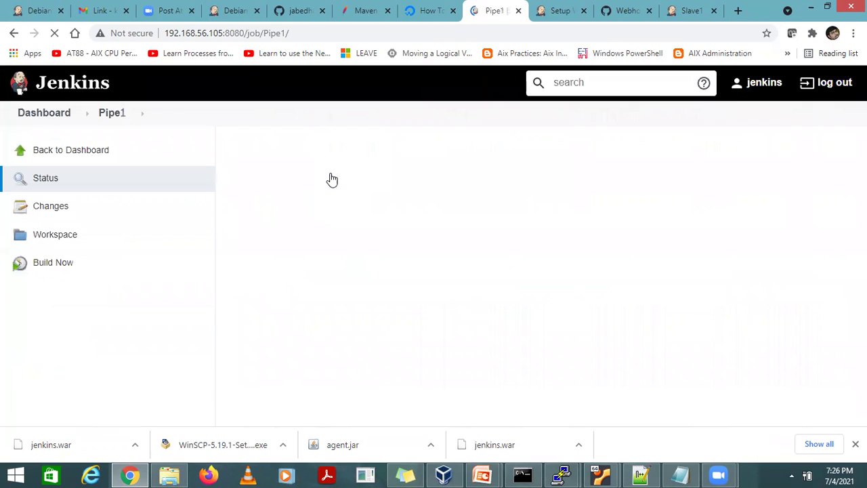
left_click(72, 293)
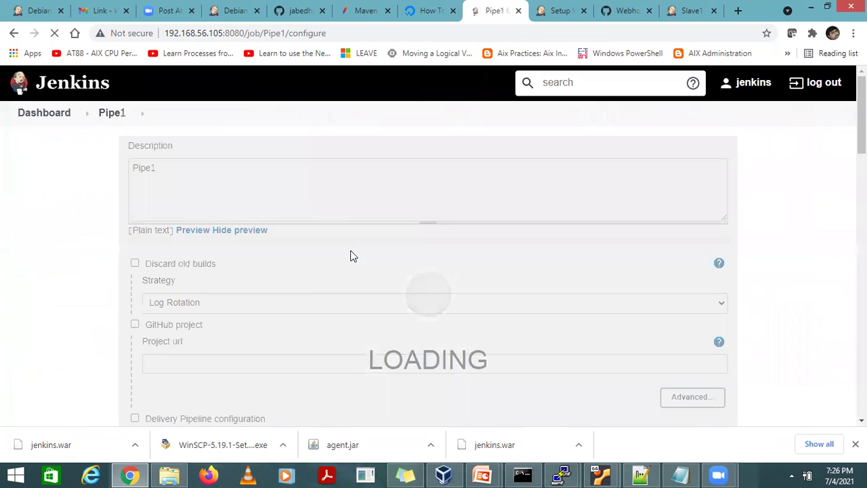
scroll(351, 256, "down", 2)
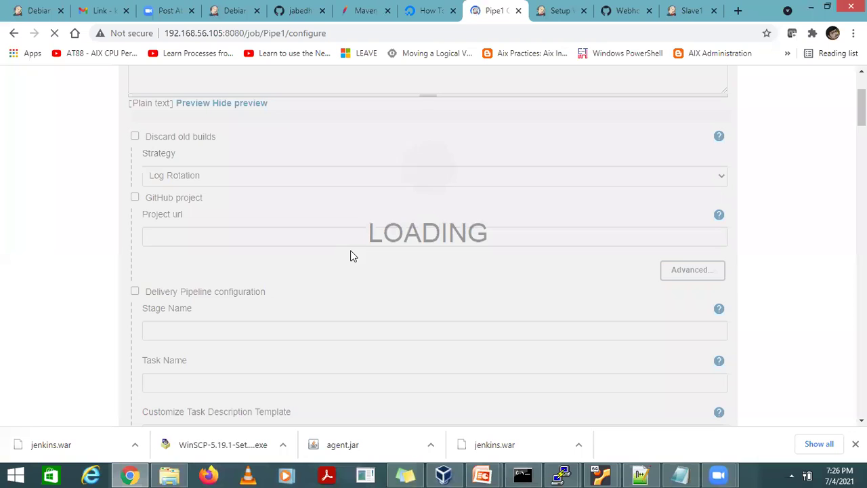
scroll(351, 256, "down", 8)
scroll(350, 257, "down", 2)
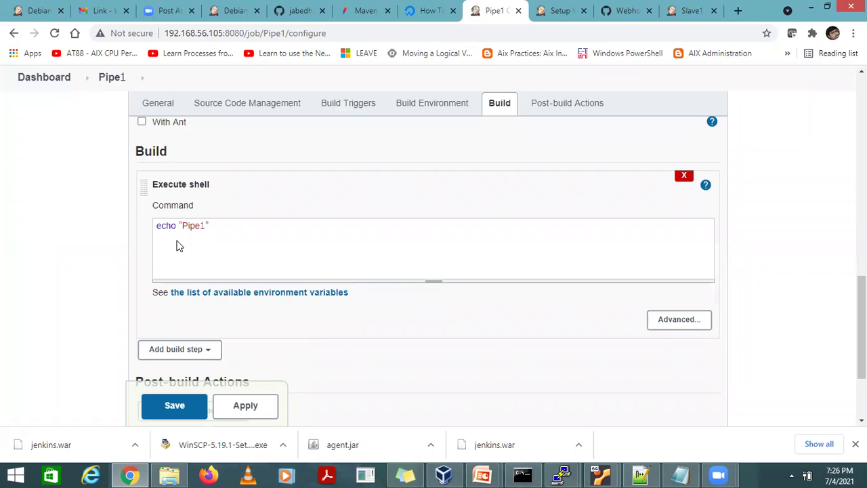
scroll(207, 248, "up", 12)
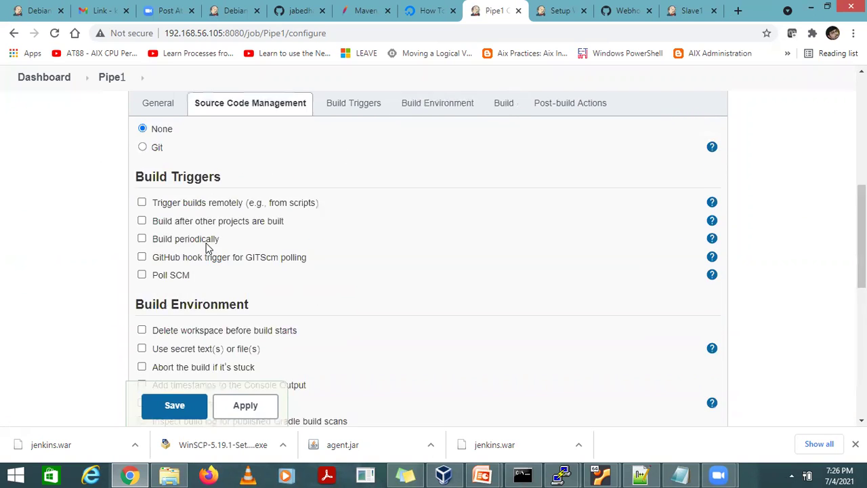
scroll(205, 247, "up", 1)
scroll(205, 248, "down", 4)
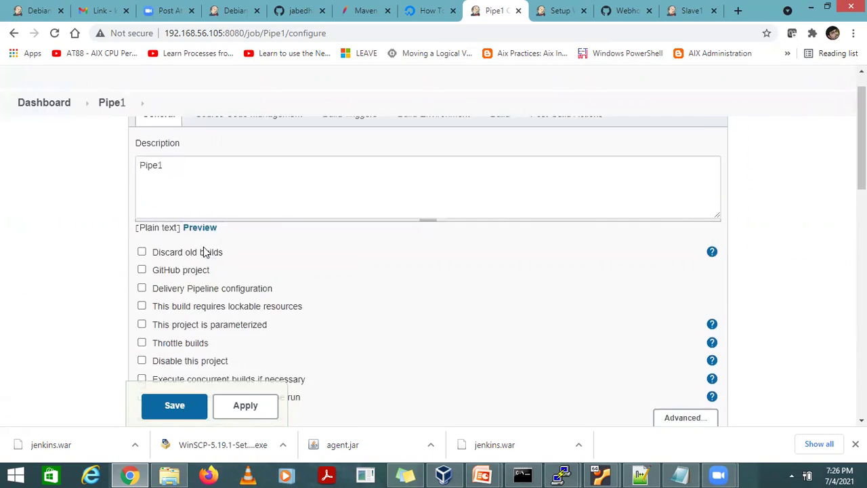
scroll(203, 261, "down", 8)
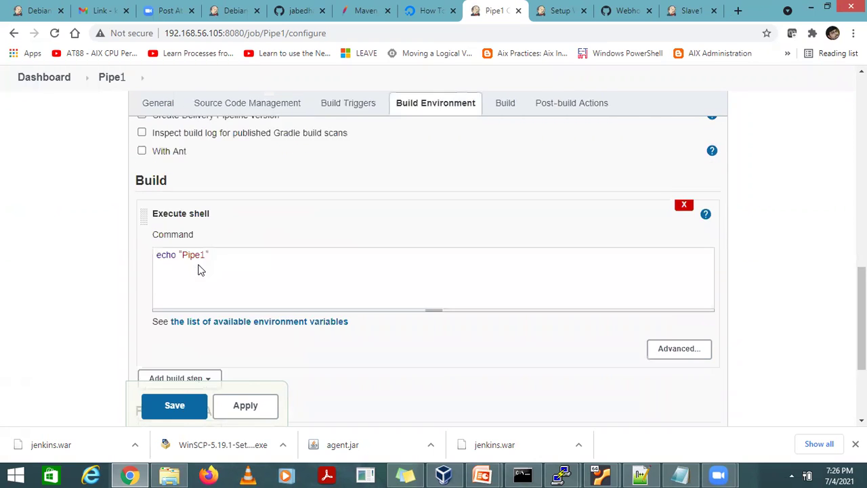
scroll(198, 269, "down", 1)
scroll(190, 244, "up", 10)
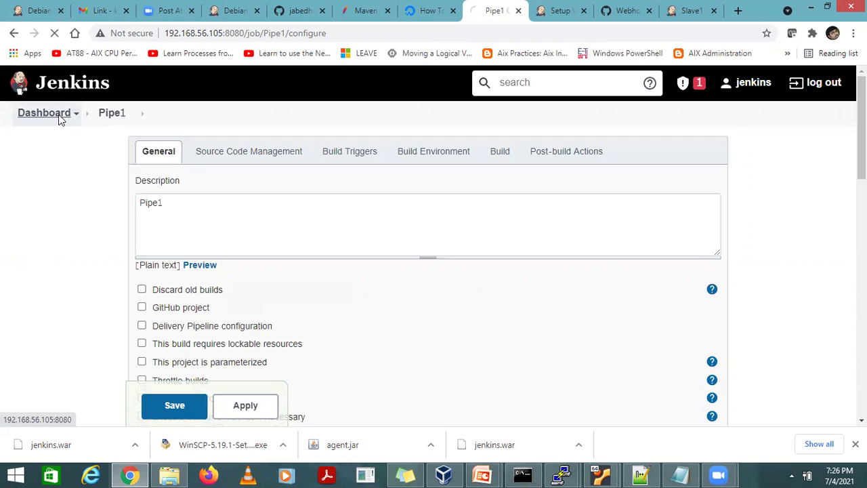
left_click(60, 116)
scroll(301, 294, "down", 4)
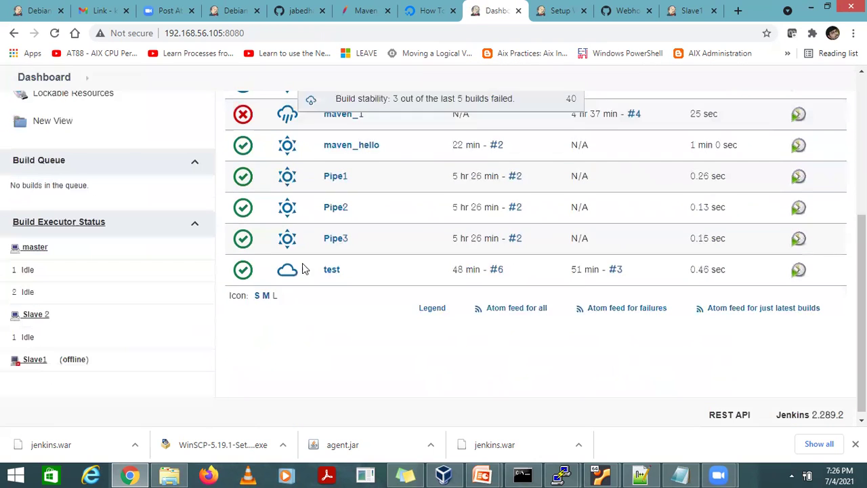
left_click(334, 210)
scroll(335, 213, "down", 2)
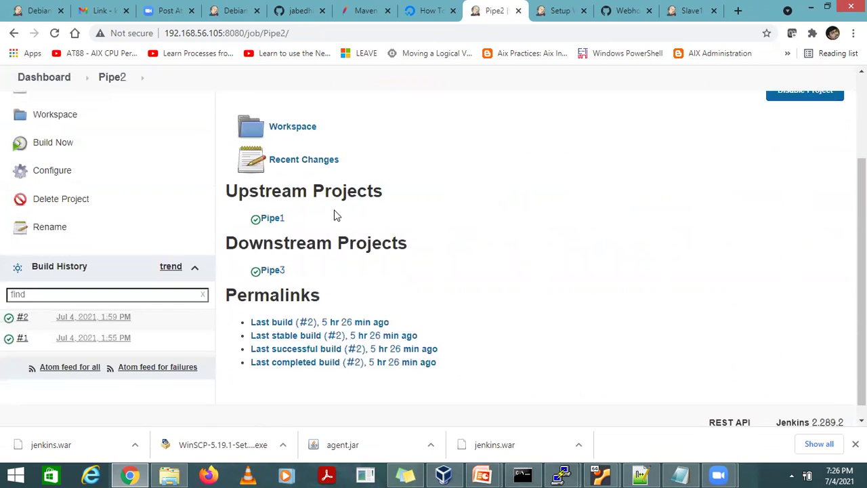
scroll(296, 214, "up", 1)
left_click(93, 219)
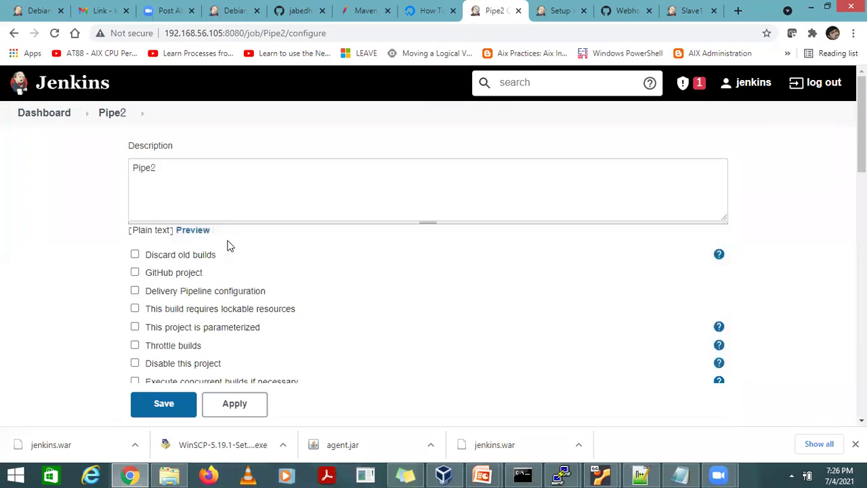
scroll(229, 246, "down", 4)
scroll(164, 175, "up", 2)
scroll(175, 188, "down", 4)
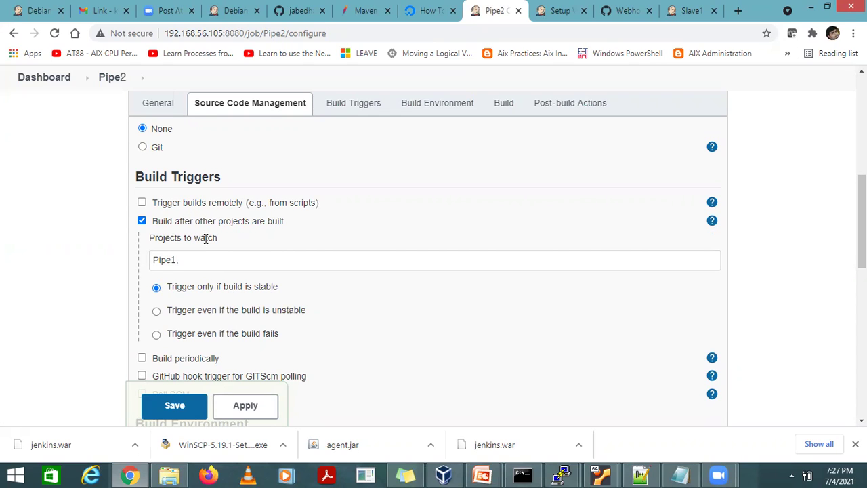
scroll(205, 237, "down", 1)
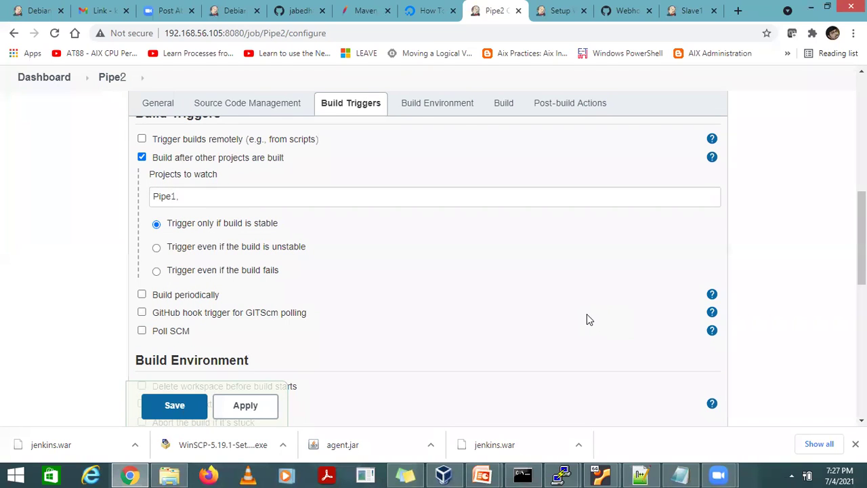
scroll(587, 314, "up", 2)
scroll(586, 315, "down", 3)
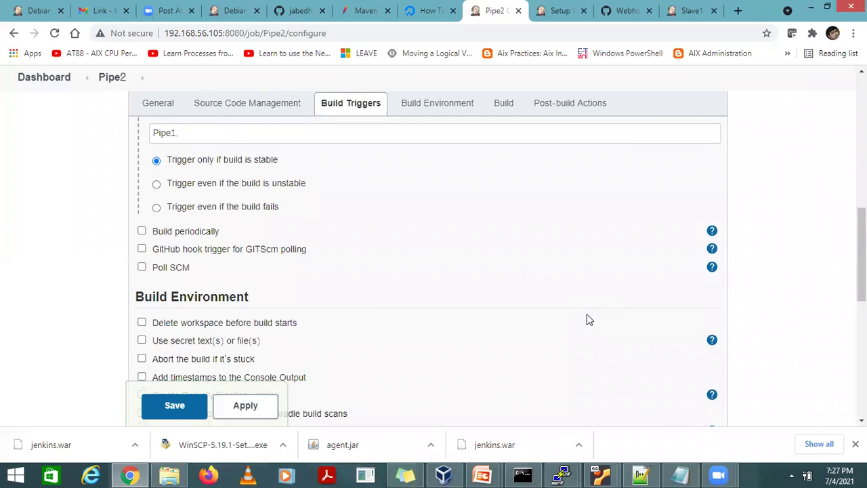
scroll(587, 315, "up", 2)
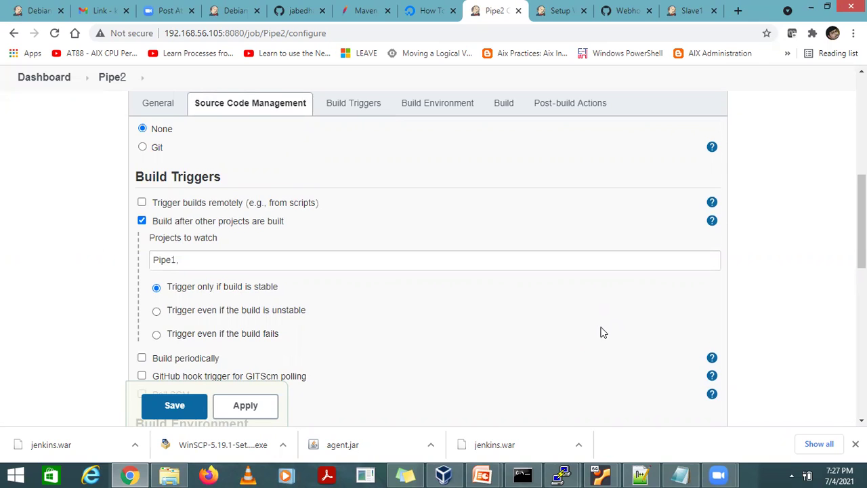
scroll(283, 207, "down", 3)
scroll(283, 207, "down", 6)
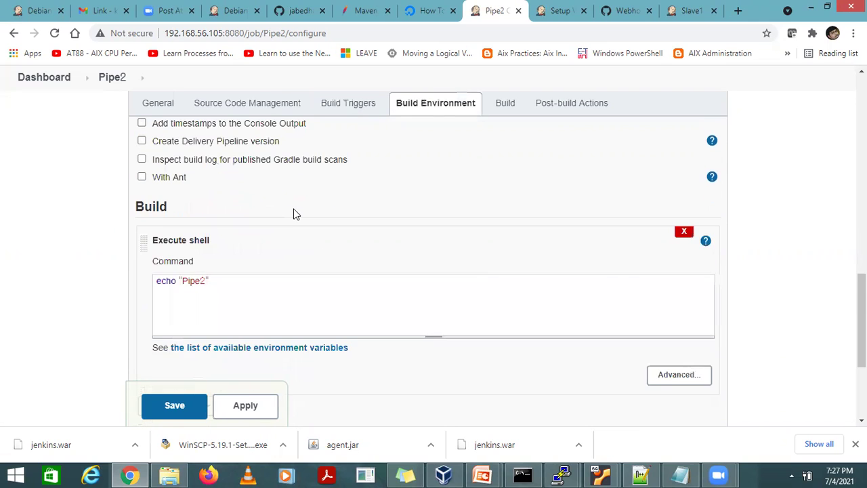
scroll(295, 215, "up", 8)
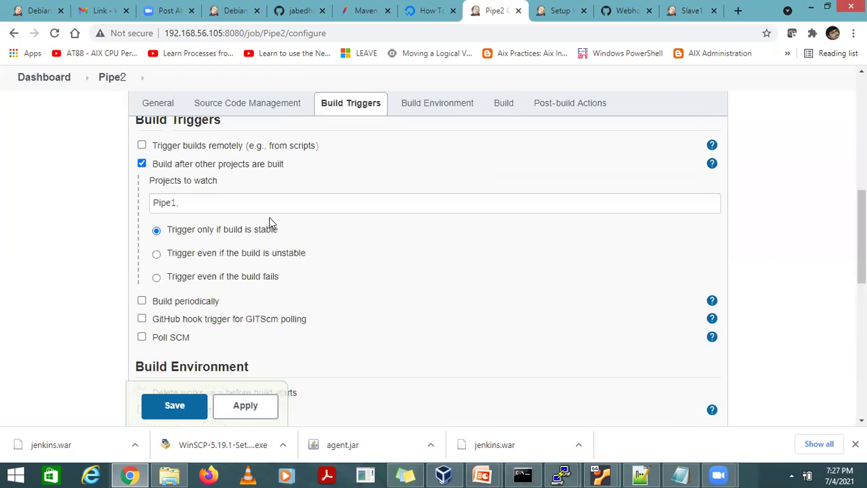
scroll(178, 207, "up", 7)
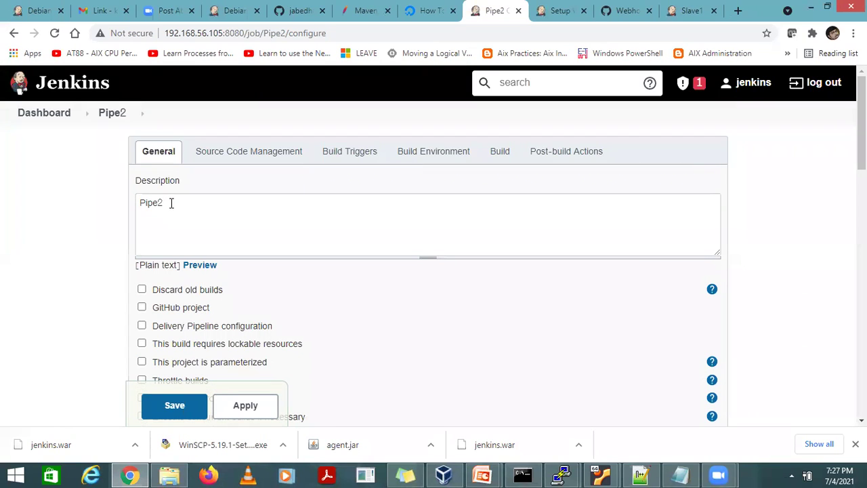
left_click(60, 114)
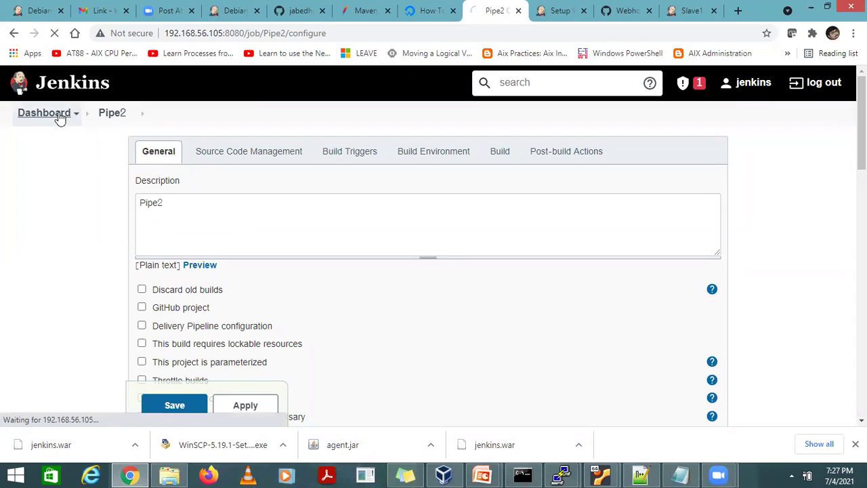
scroll(325, 260, "down", 4)
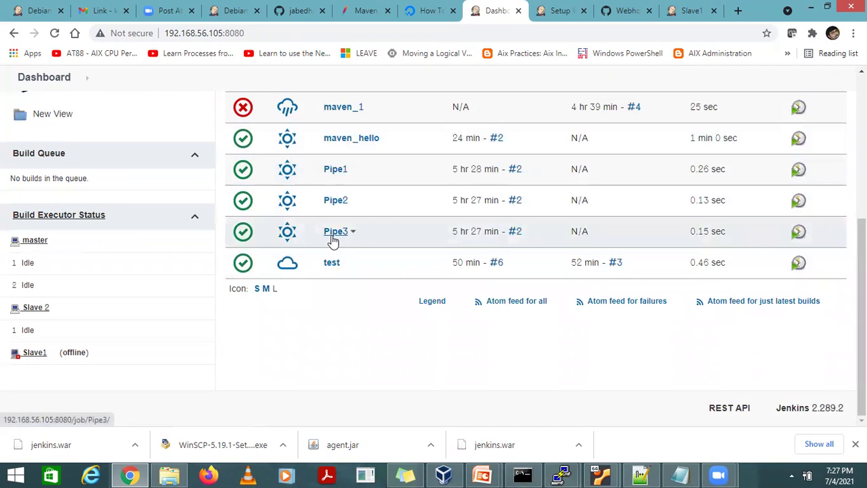
left_click(333, 240)
scroll(333, 240, "down", 2)
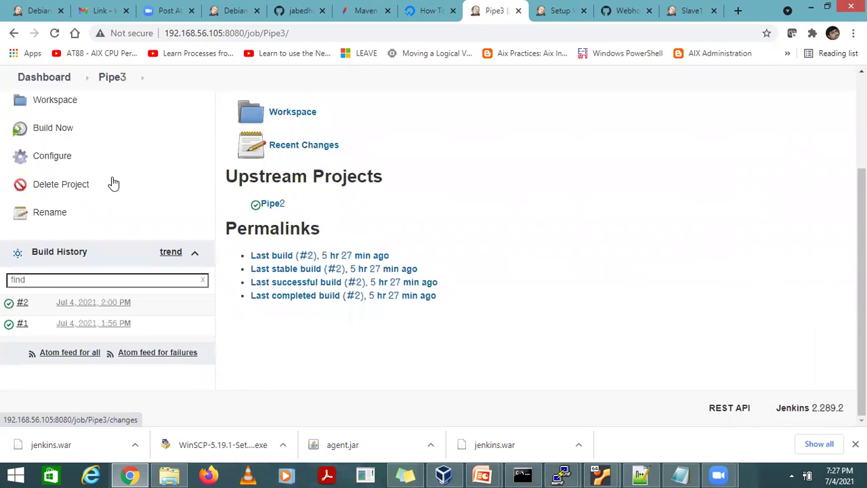
scroll(132, 188, "up", 2)
left_click(69, 282)
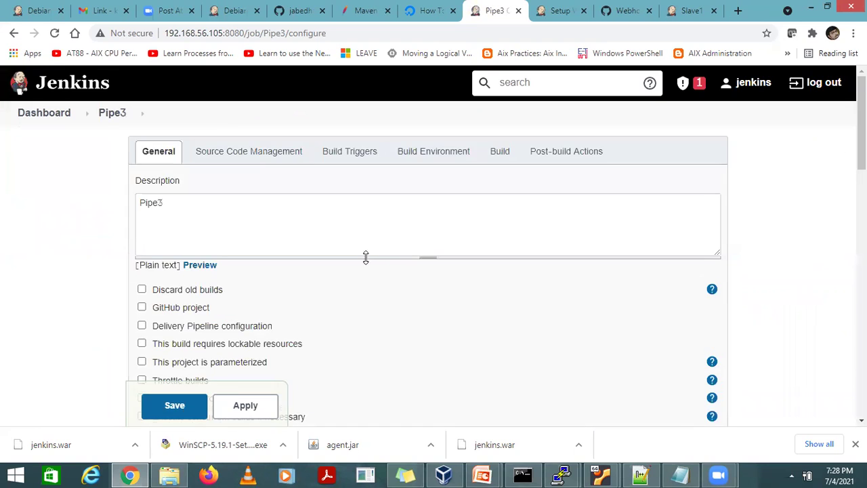
scroll(363, 255, "down", 7)
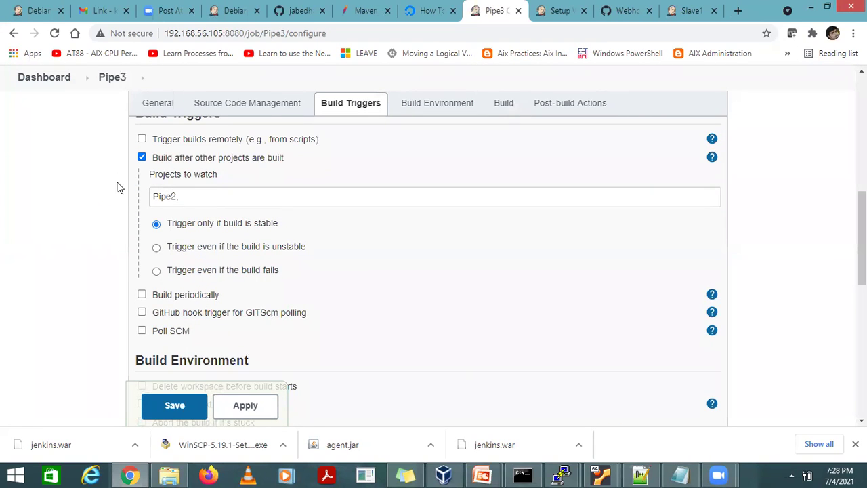
scroll(506, 284, "up", 6)
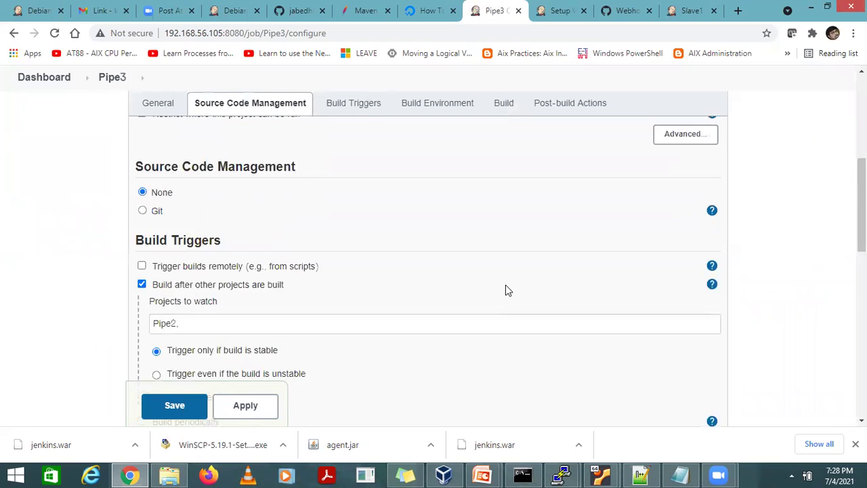
scroll(173, 171, "up", 2)
left_click(53, 112)
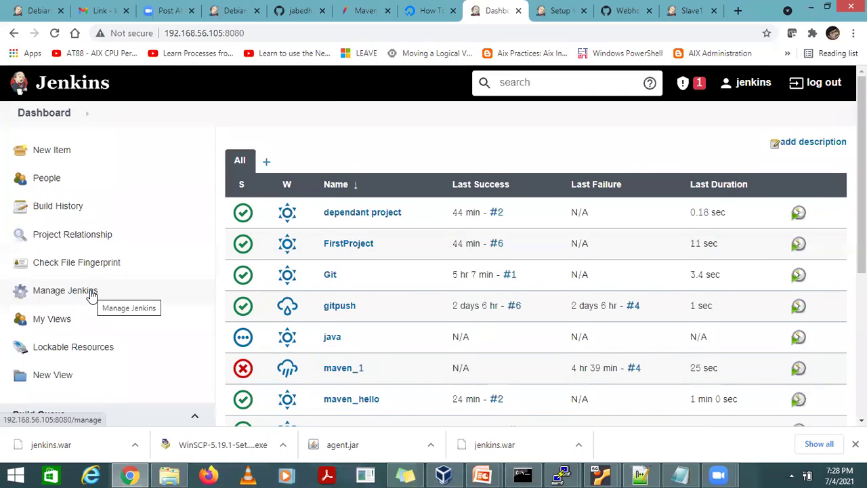
scroll(380, 294, "down", 1)
scroll(414, 282, "up", 1)
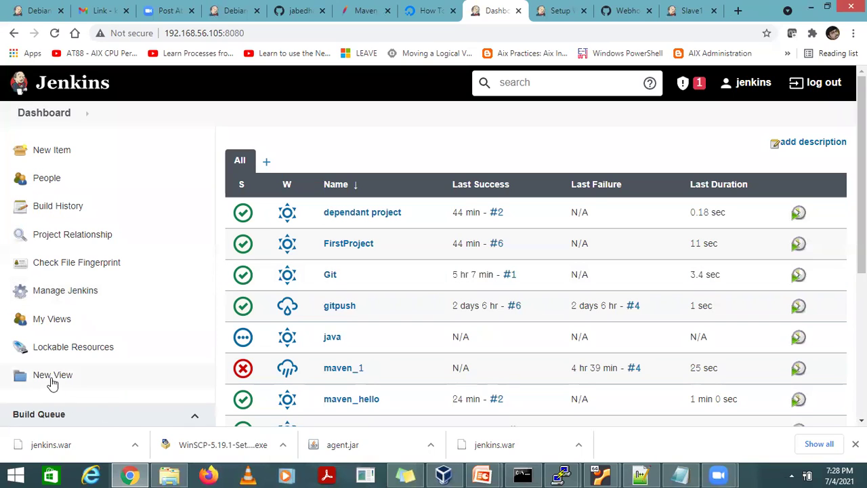
Step: Open the Pipeline view under My Views showing the Pipe1 → Pipe2 → Pipe3 chain
left_click(58, 297)
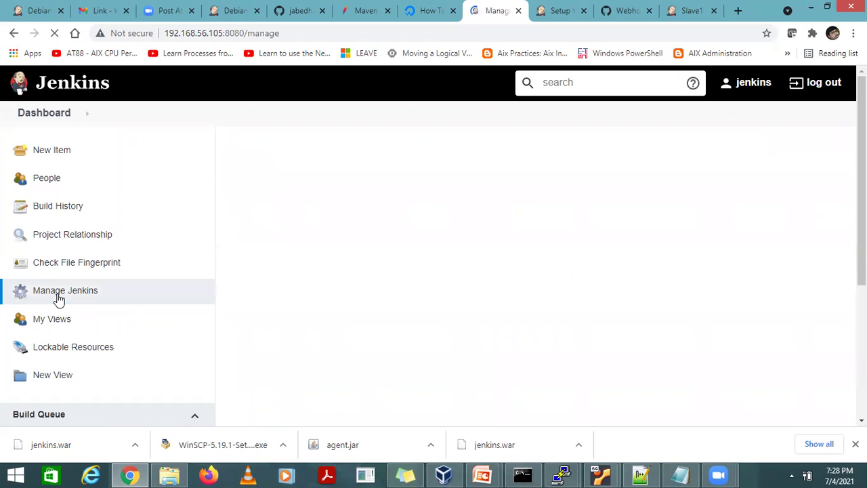
left_click(51, 318)
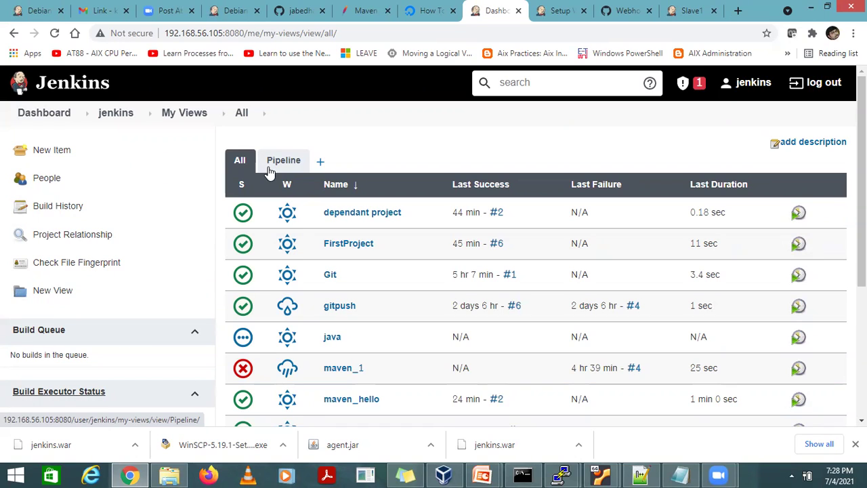
left_click(278, 163)
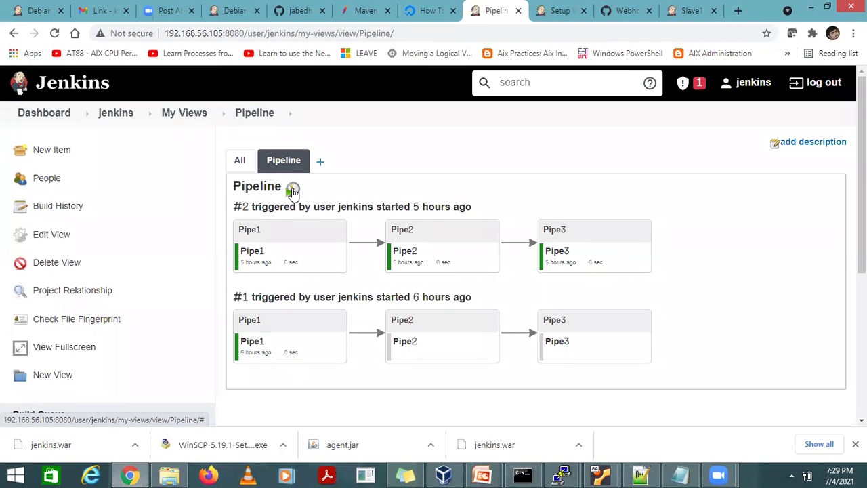
Step: Trigger pipeline run #3 of the Pipe1 → Pipe2 → Pipe3 chain
left_click(292, 189)
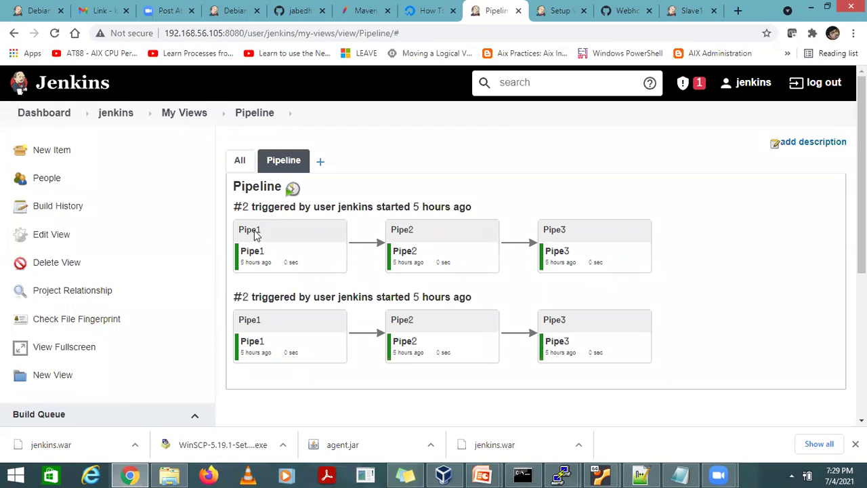
scroll(296, 276, "down", 1)
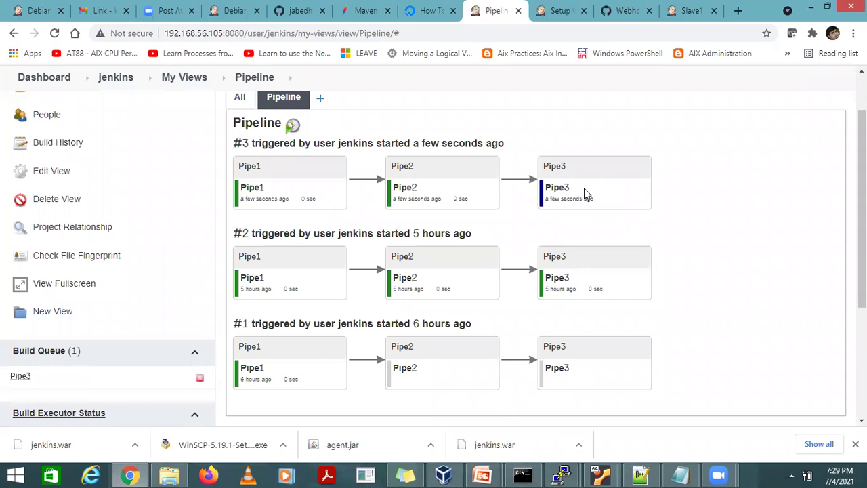
Step: Scroll through Pipeline runs #3, #2 and #1 to confirm the Pipe1→Pipe2→Pipe3 chain succeeded
scroll(587, 194, "down", 1)
scroll(577, 201, "up", 1)
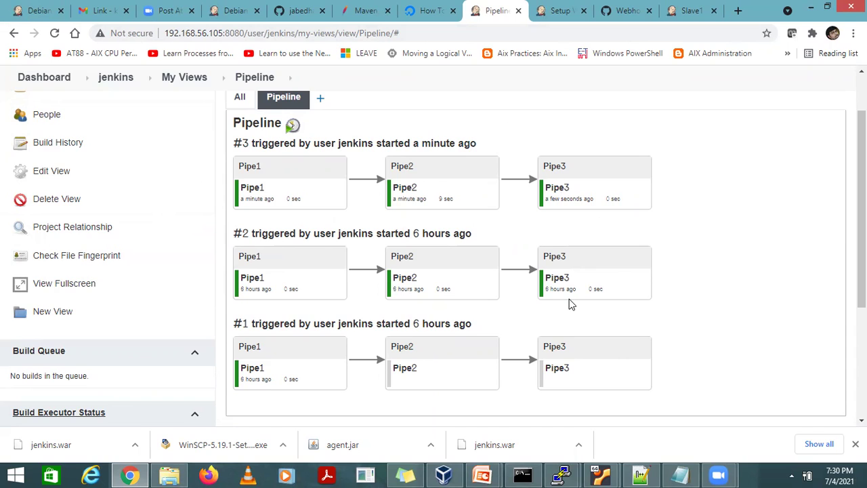
scroll(569, 302, "up", 1)
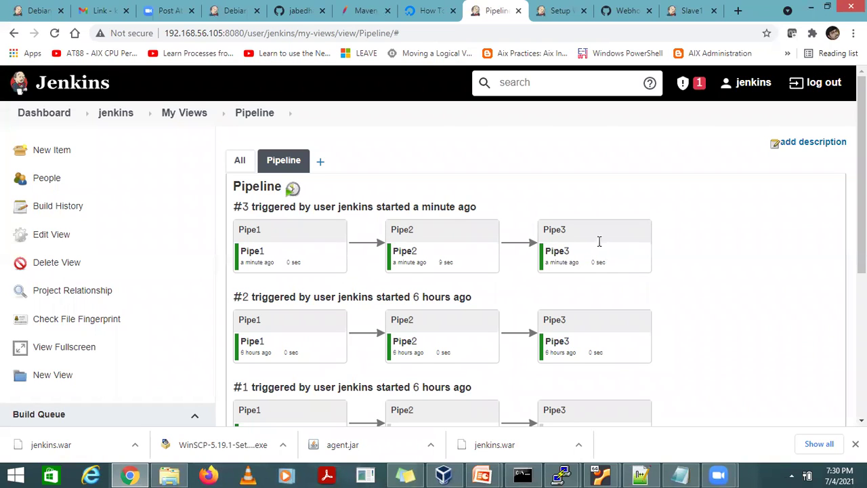
scroll(599, 246, "down", 2)
scroll(599, 246, "up", 1)
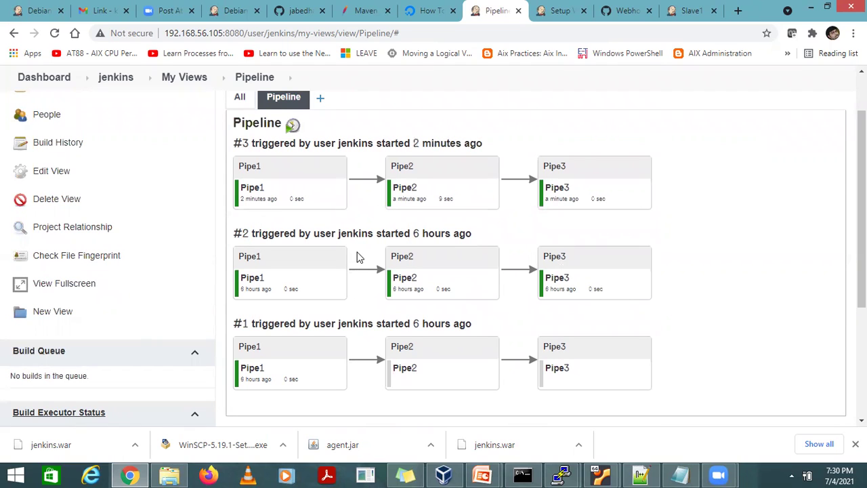
scroll(373, 226, "down", 1)
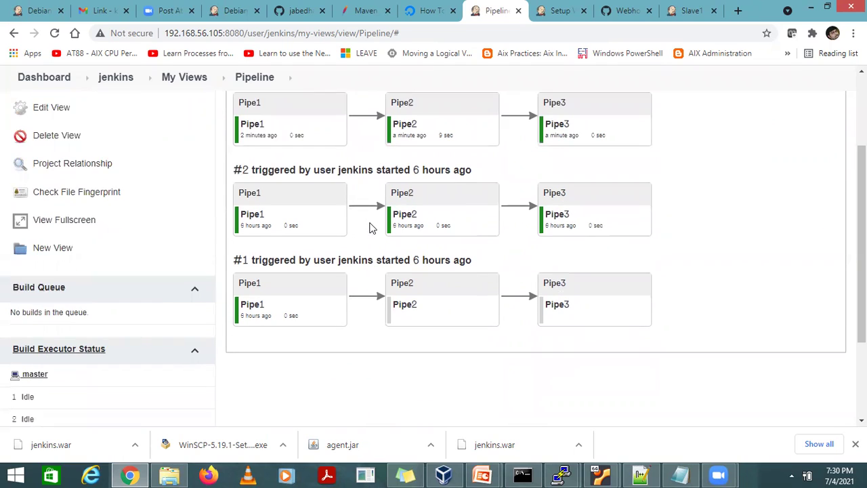
scroll(371, 227, "down", 2)
scroll(370, 230, "up", 4)
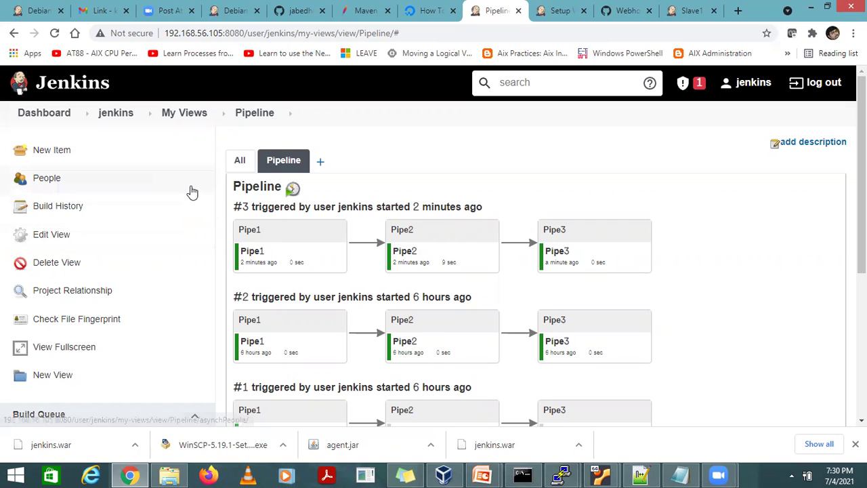
Step: Return to the dashboard job list and open the maven_hello Maven project
left_click(44, 113)
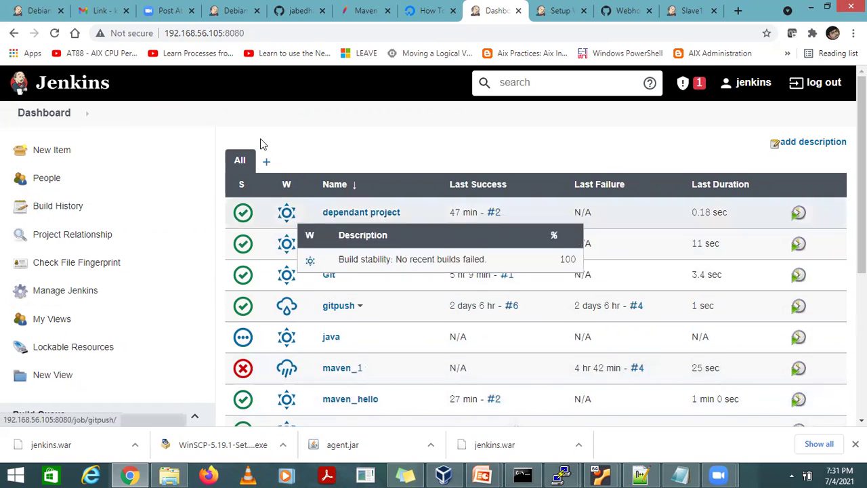
scroll(278, 163, "down", 2)
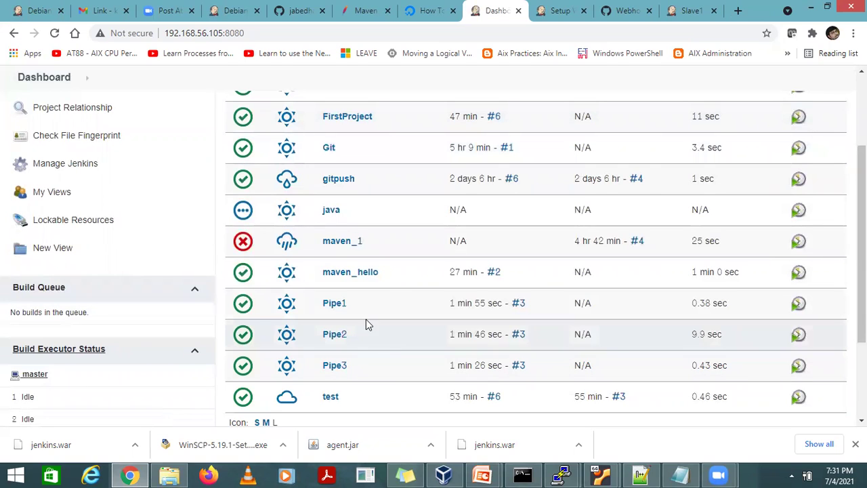
left_click(339, 278)
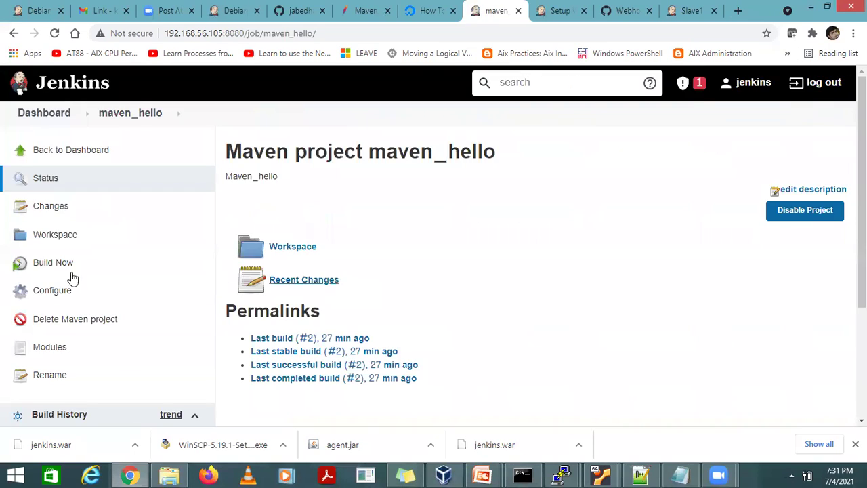
Step: Open maven_hello's configuration page and scroll through its sections
left_click(58, 291)
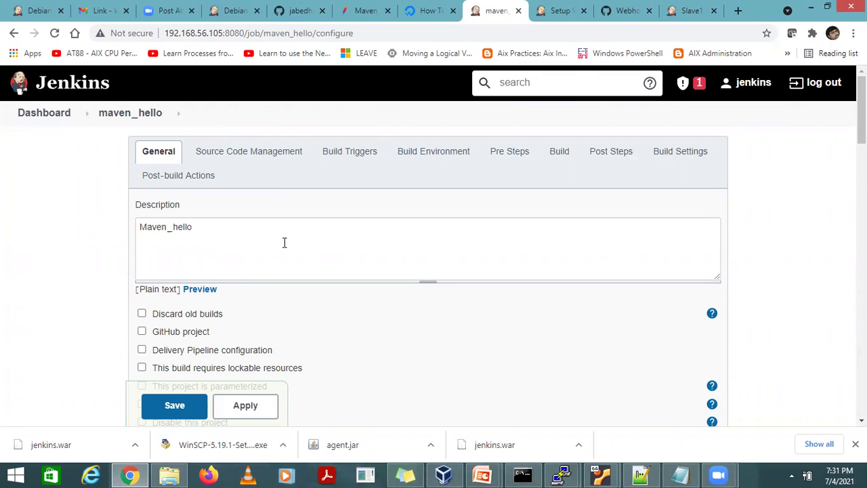
scroll(280, 241, "down", 7)
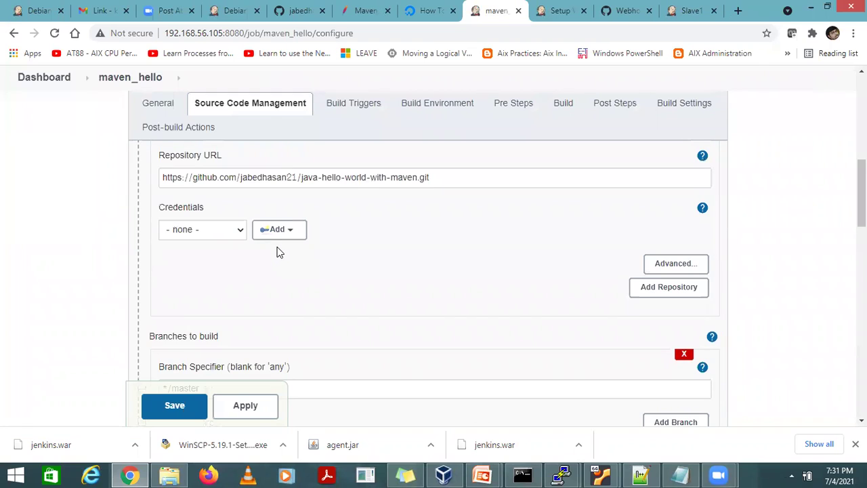
scroll(281, 248, "down", 4)
scroll(264, 231, "up", 1)
scroll(237, 213, "down", 3)
scroll(241, 214, "up", 1)
scroll(243, 215, "down", 5)
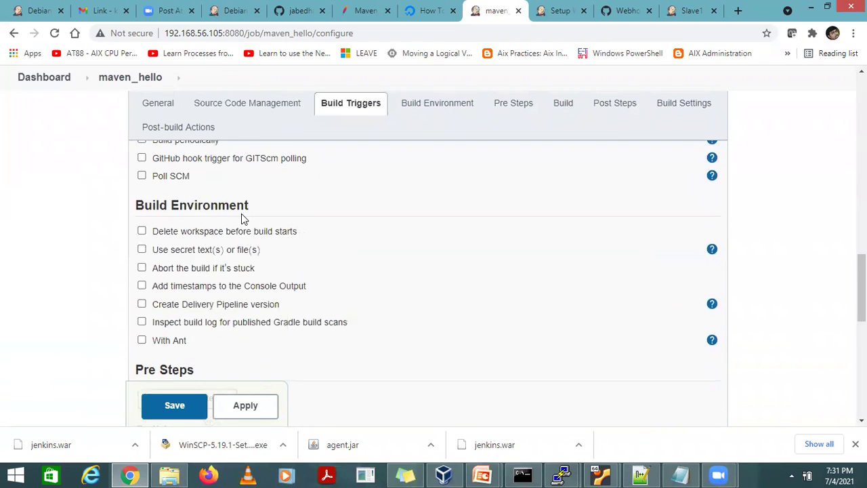
scroll(244, 219, "up", 2)
scroll(251, 220, "up", 4)
scroll(253, 222, "down", 9)
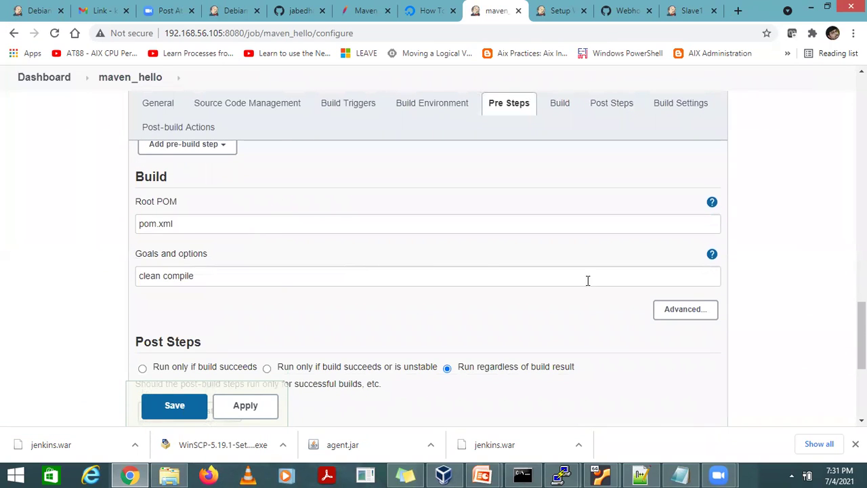
Step: Expand the advanced Maven build options showing Root POM pom.xml and goals clean compile
left_click(667, 312)
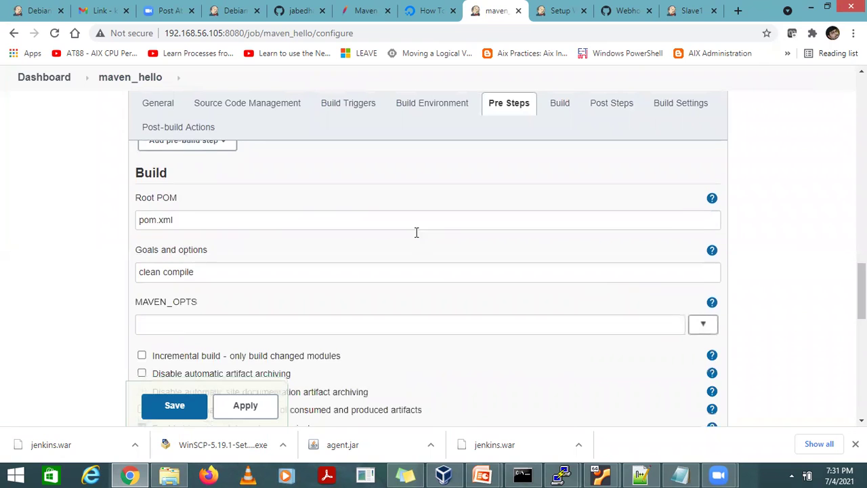
scroll(416, 232, "down", 3)
scroll(416, 234, "down", 8)
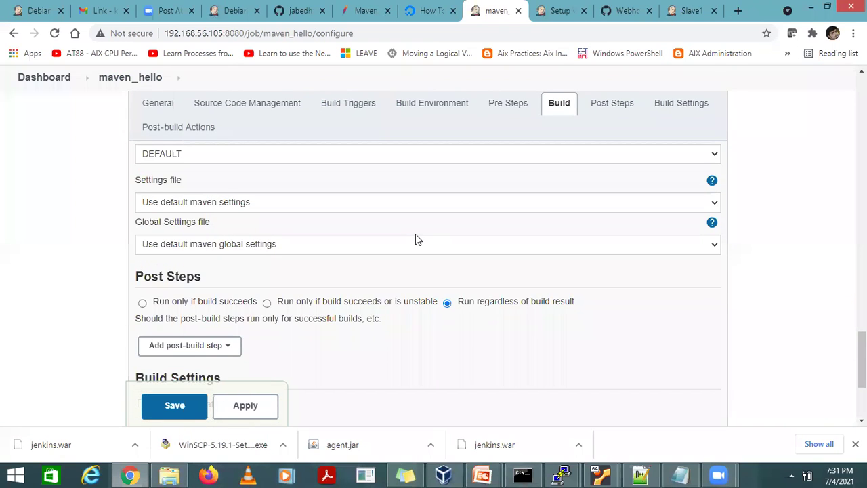
scroll(417, 246, "up", 15)
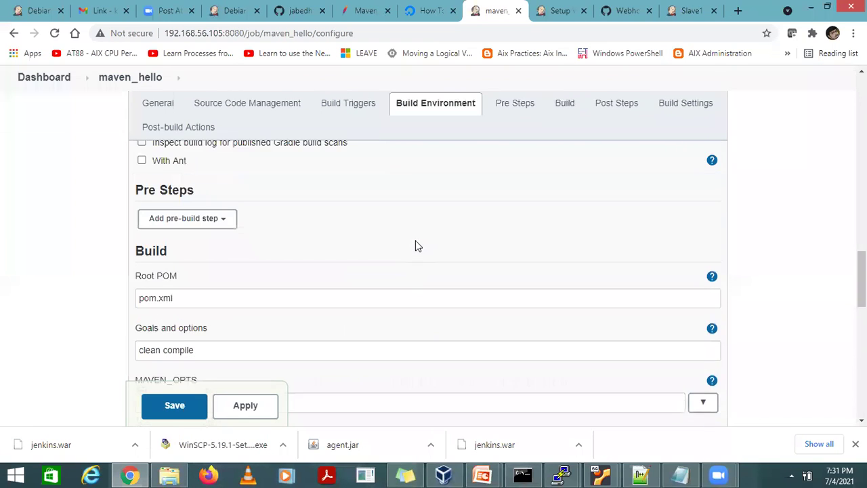
scroll(417, 246, "up", 1)
scroll(417, 246, "up", 6)
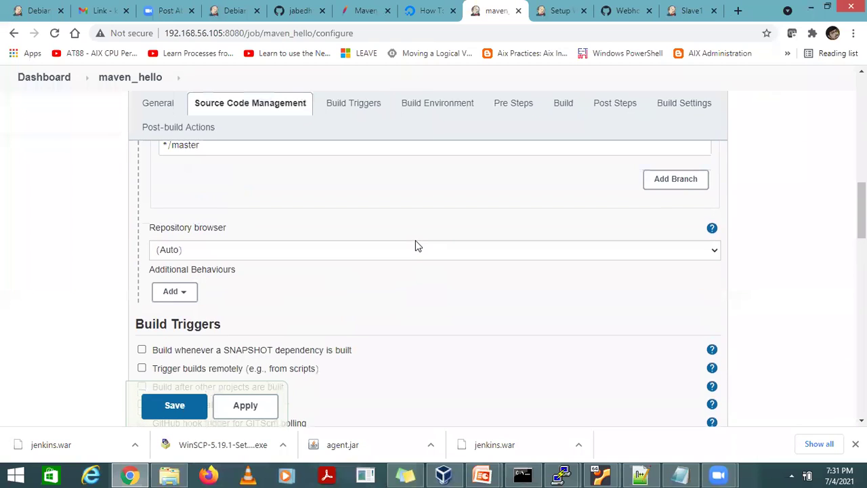
scroll(417, 246, "up", 1)
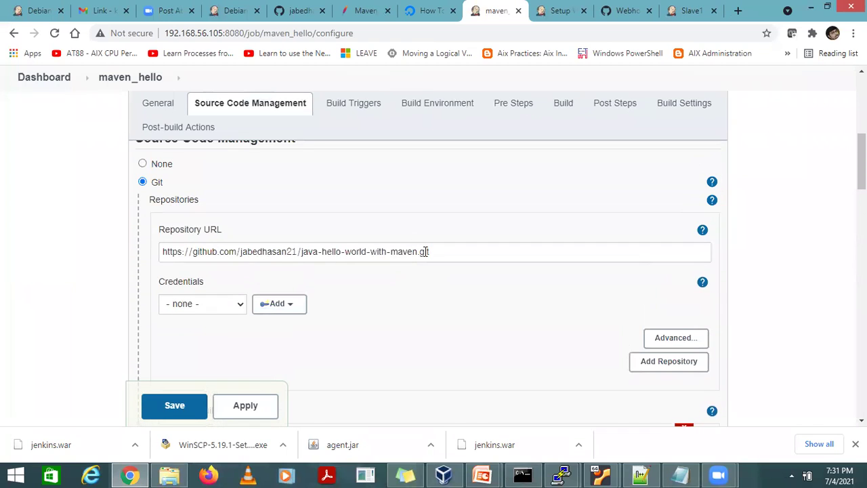
Step: Expand the Git repository's advanced settings
left_click(674, 339)
scroll(371, 274, "down", 2)
scroll(372, 274, "down", 4)
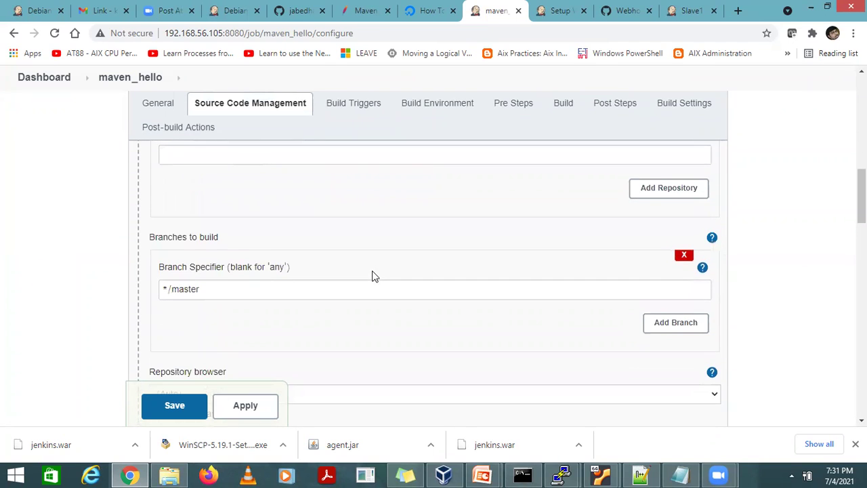
scroll(491, 249, "up", 1)
scroll(489, 250, "down", 5)
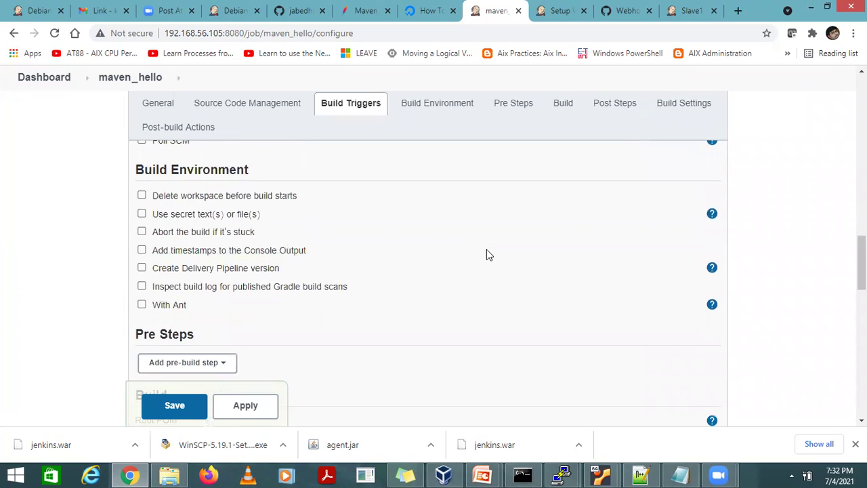
scroll(489, 254, "up", 10)
scroll(489, 255, "up", 5)
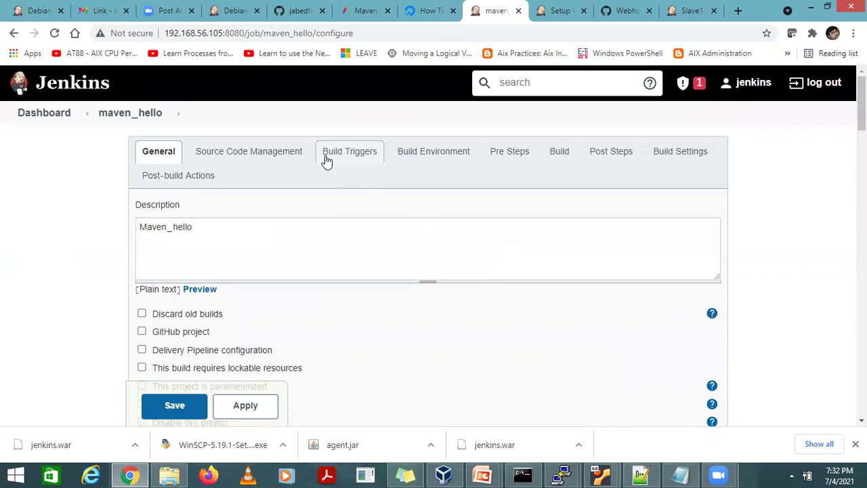
Step: Review the Build Environment settings further down the configuration page
left_click(416, 163)
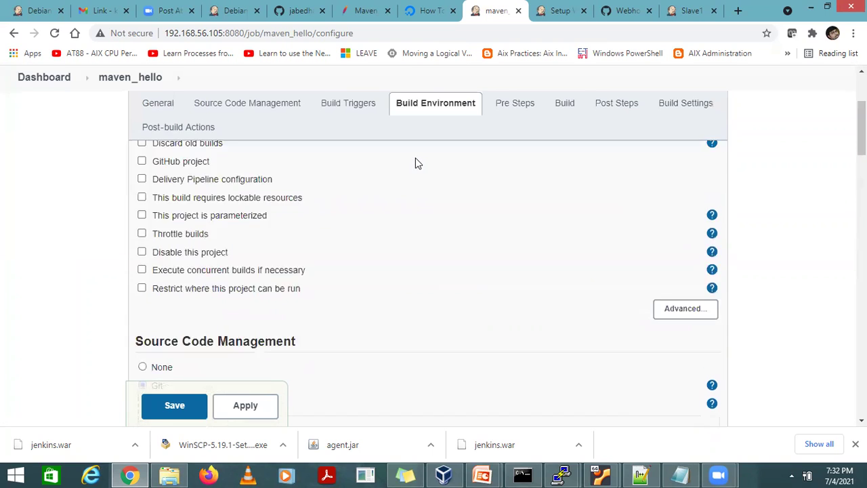
scroll(371, 237, "down", 3)
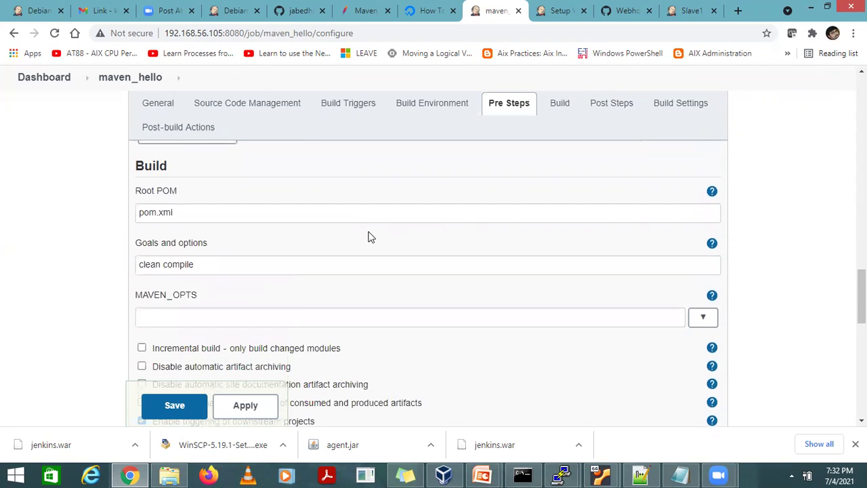
scroll(381, 243, "down", 5)
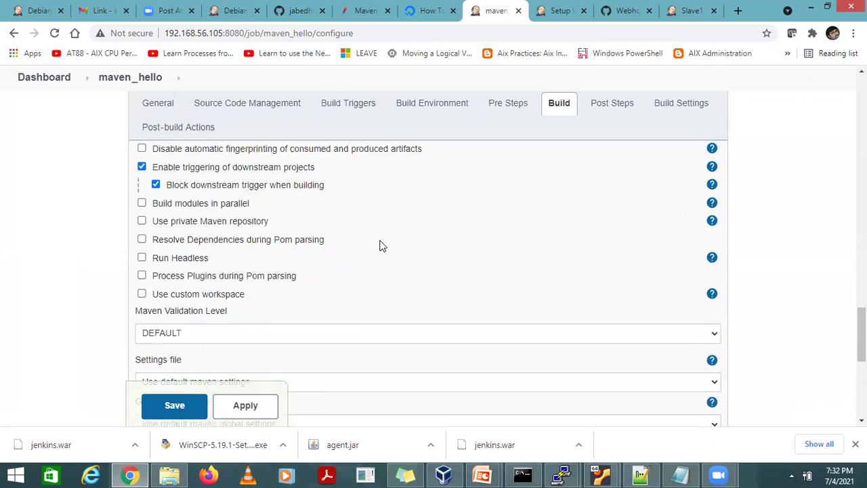
scroll(379, 245, "down", 2)
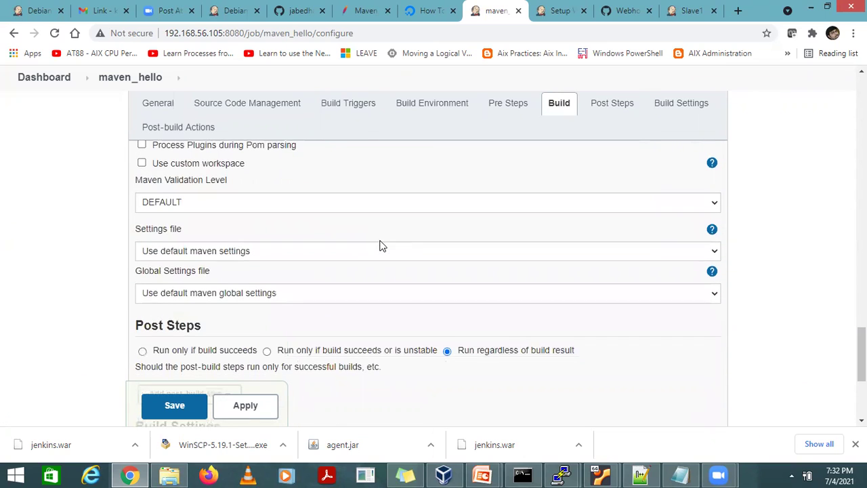
scroll(381, 244, "down", 2)
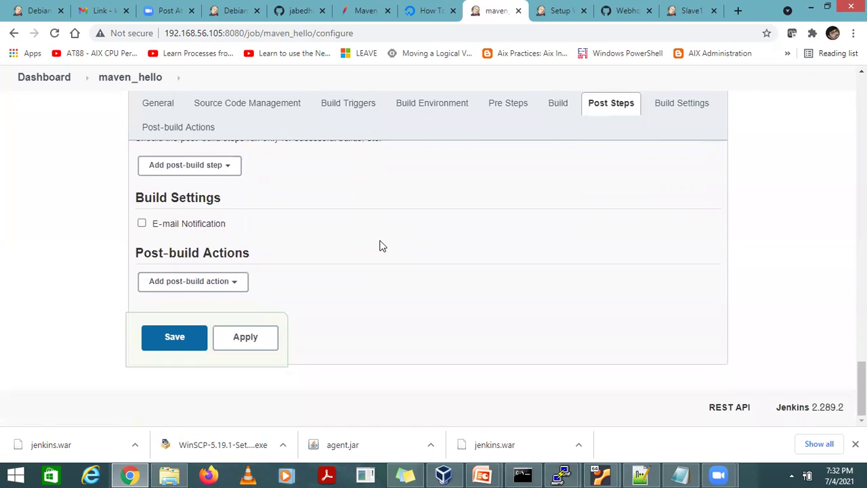
scroll(312, 224, "up", 8)
scroll(134, 101, "up", 3)
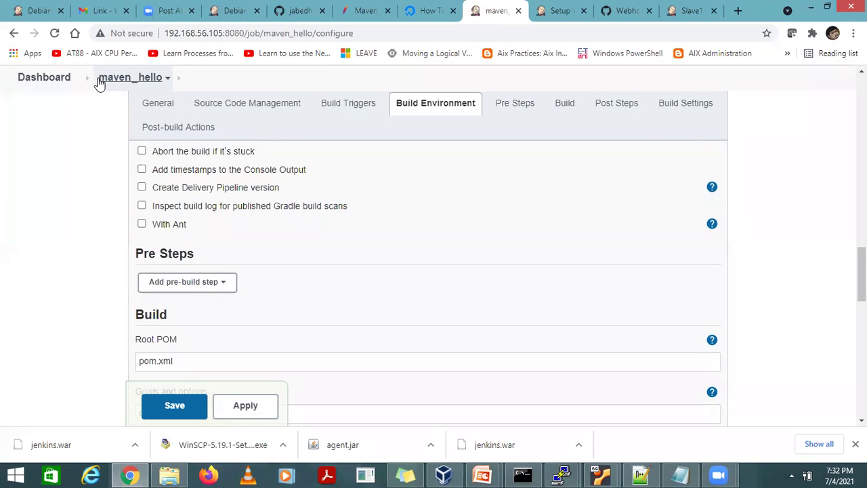
Step: Go back to the dashboard and reopen maven_hello's configuration
left_click(58, 79)
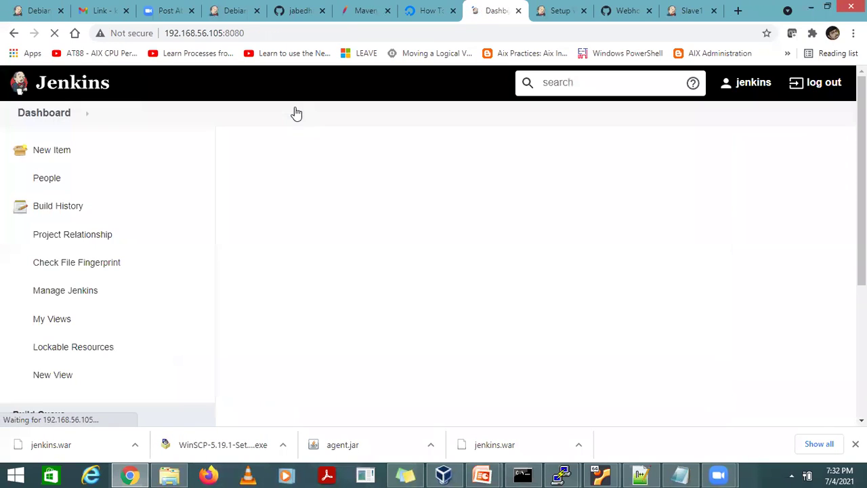
scroll(325, 294, "down", 1)
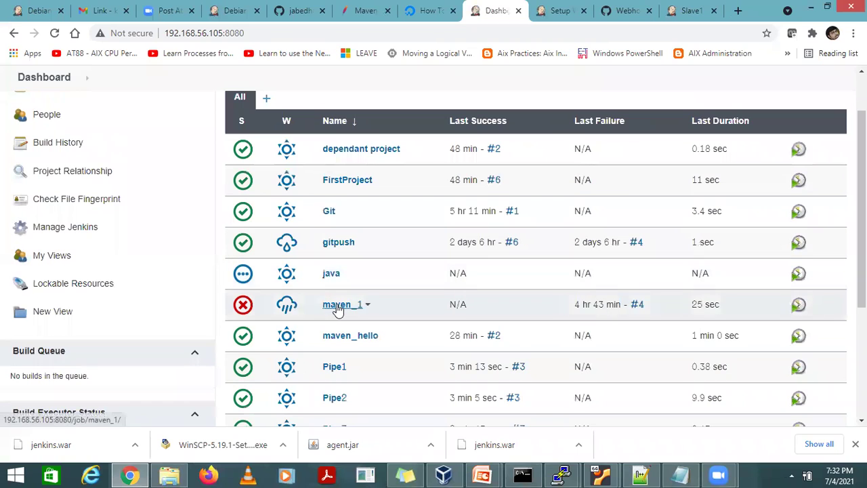
left_click(359, 337)
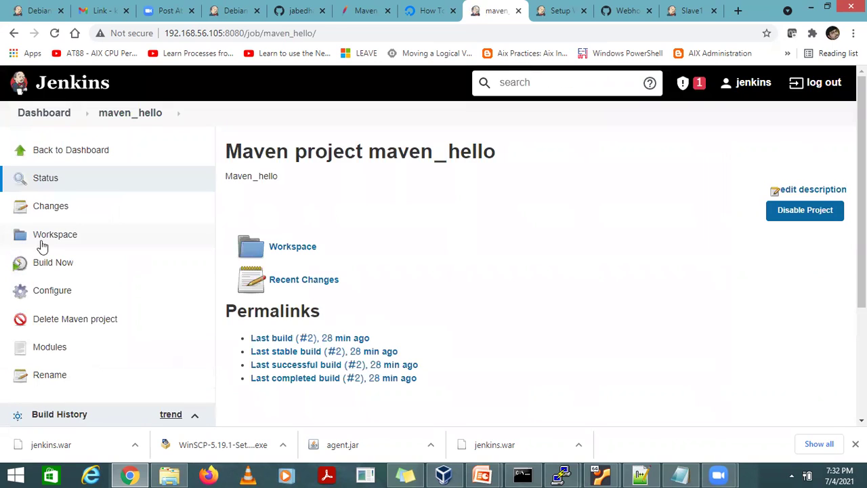
left_click(49, 291)
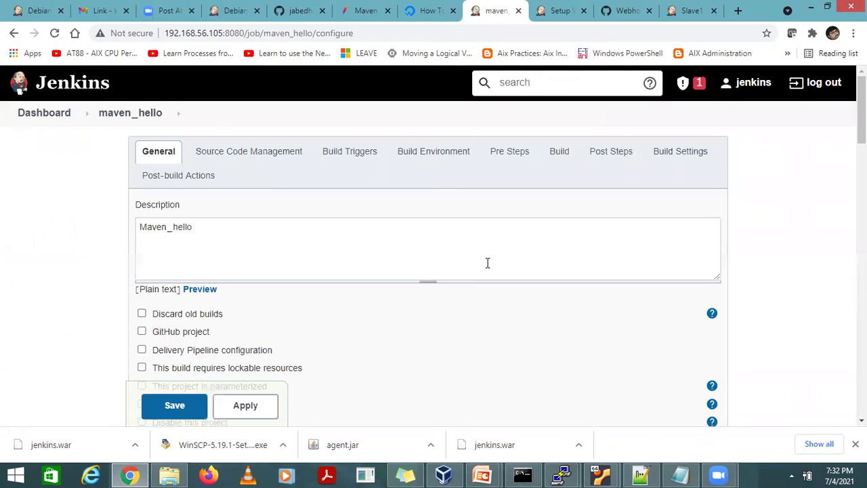
Step: Review the General advanced options and the java-hello-world-with-maven Git source unchanged, then return to the dashboard
scroll(485, 262, "down", 4)
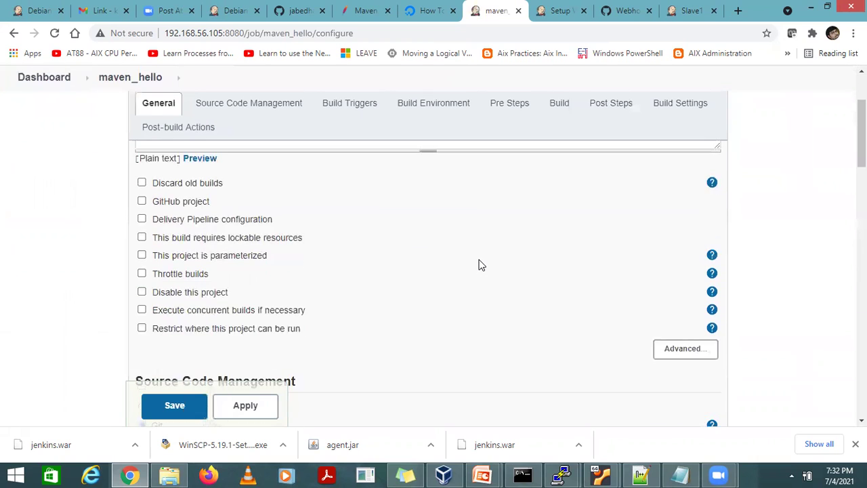
left_click(669, 224)
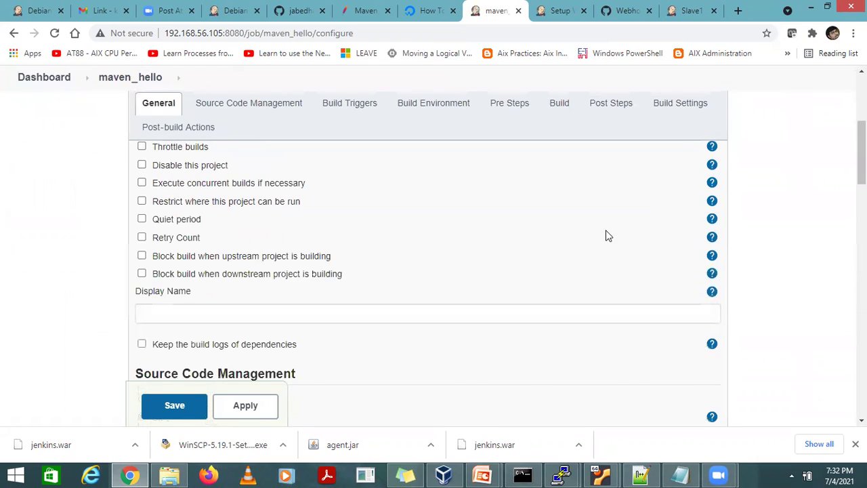
scroll(547, 215, "down", 3)
scroll(547, 220, "down", 4)
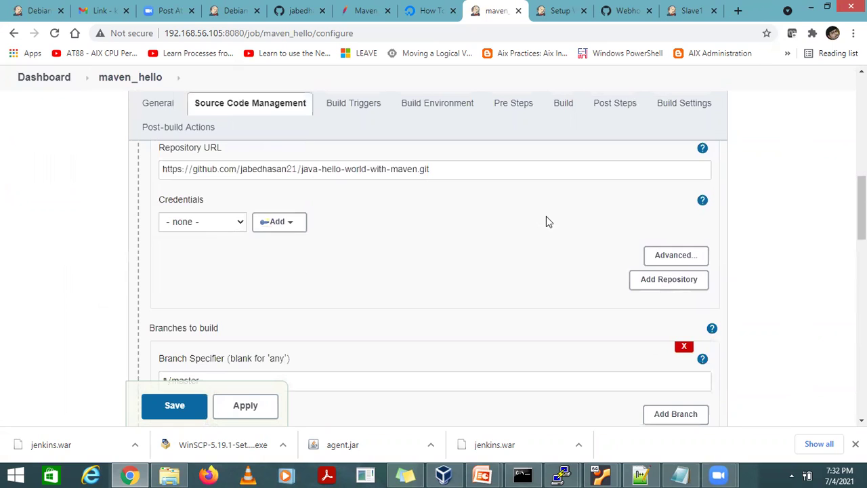
scroll(545, 222, "down", 2)
scroll(544, 220, "up", 10)
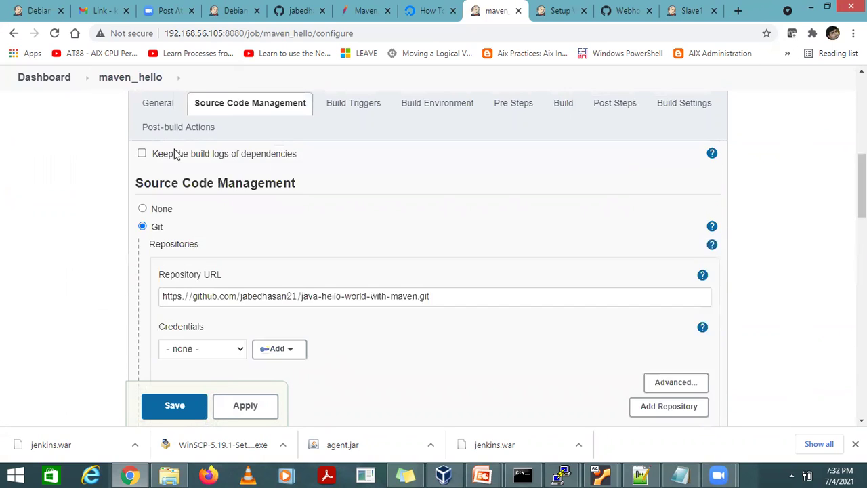
left_click(46, 123)
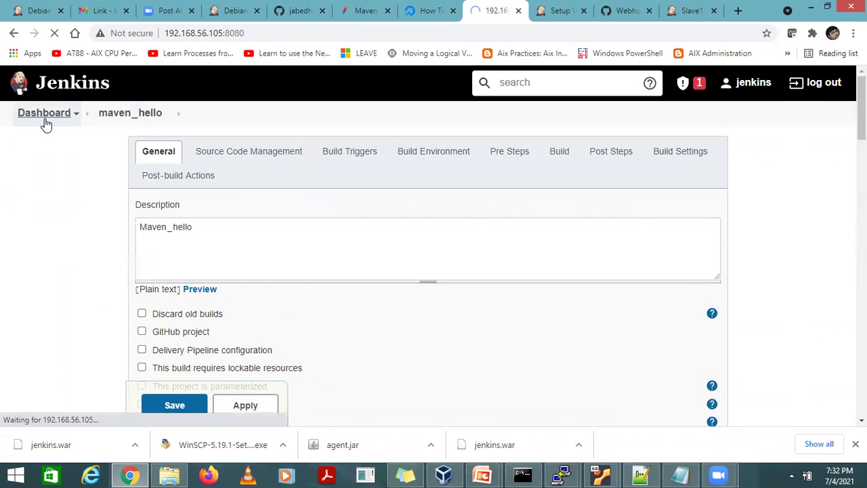
Step: Go to Manage Jenkins and open Configure System
scroll(59, 173, "down", 2)
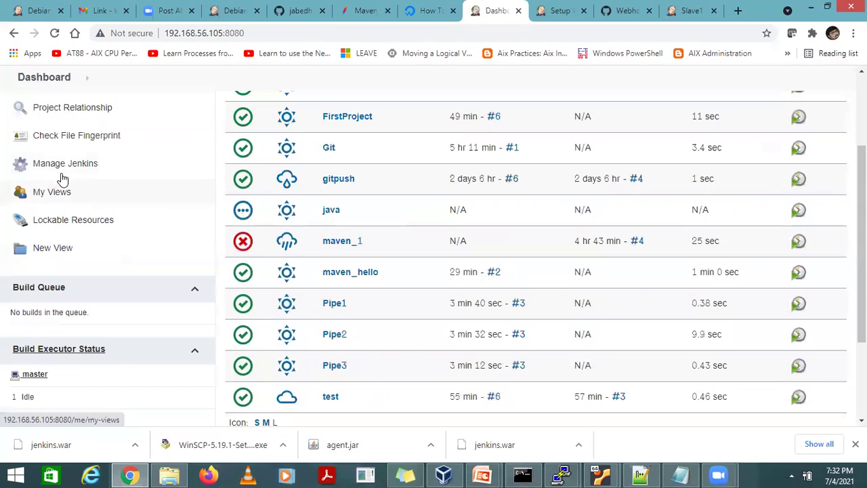
left_click(61, 165)
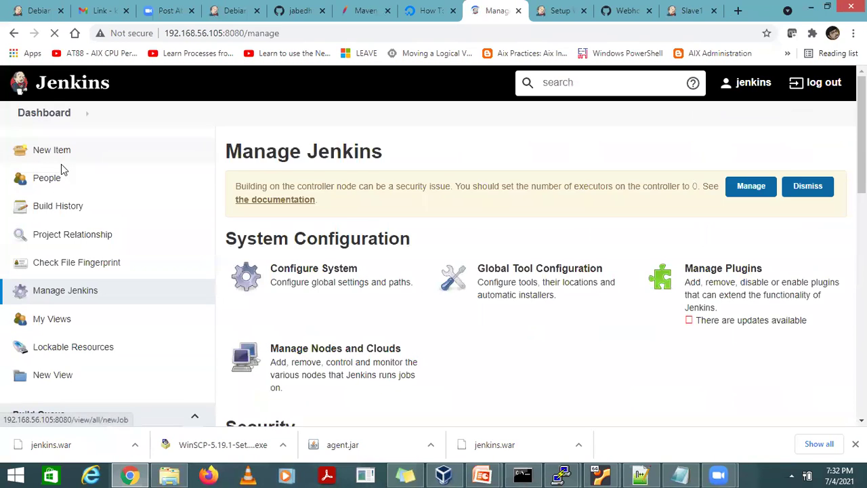
scroll(370, 227, "down", 2)
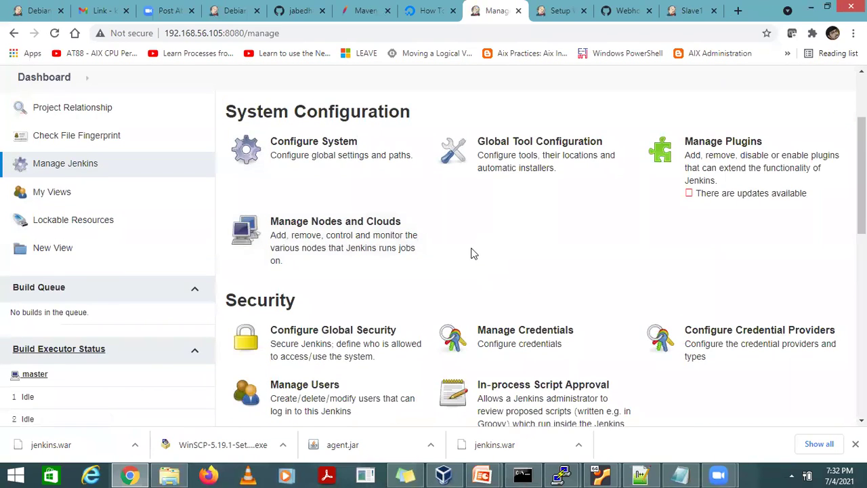
scroll(278, 195, "up", 1)
left_click(293, 211)
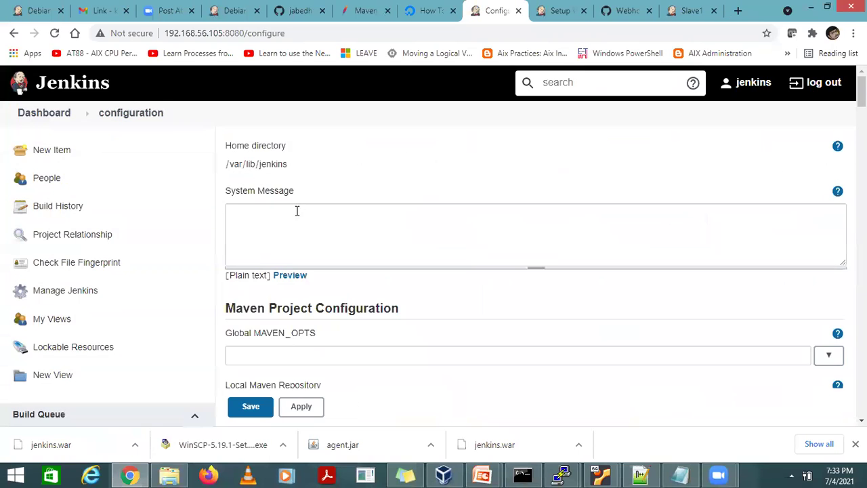
scroll(295, 217, "down", 3)
scroll(293, 216, "down", 6)
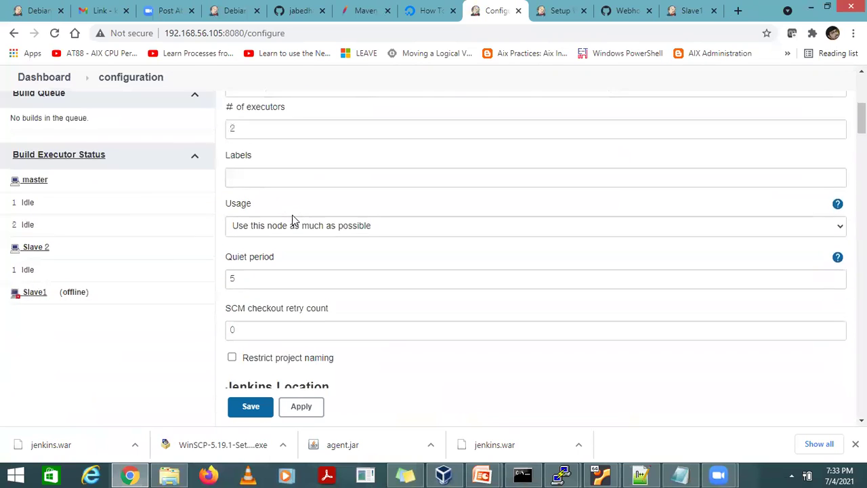
scroll(292, 215, "down", 4)
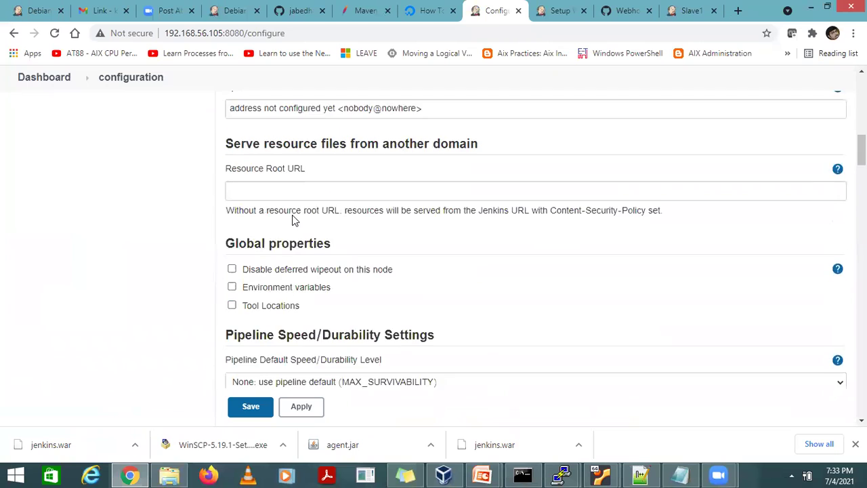
scroll(297, 217, "down", 3)
scroll(298, 220, "up", 10)
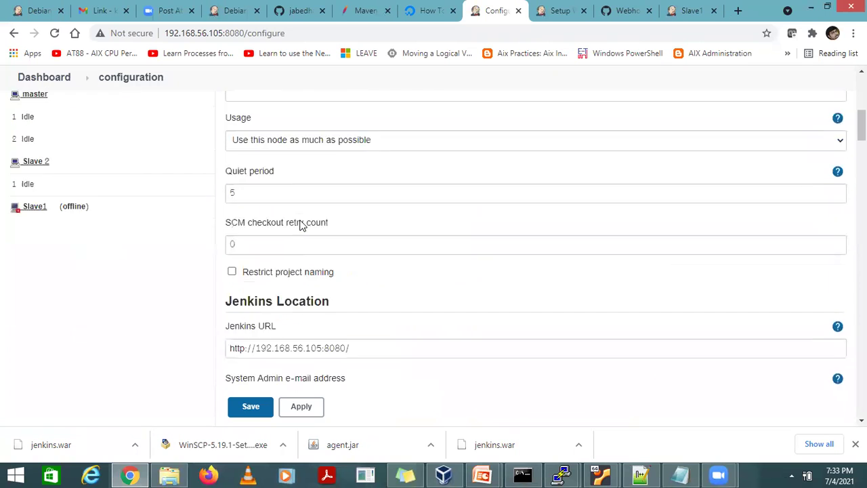
scroll(302, 225, "up", 4)
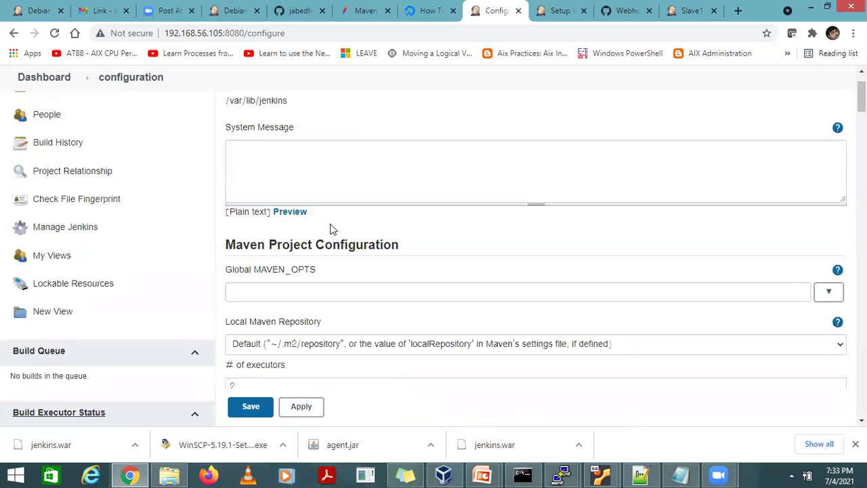
scroll(332, 229, "up", 1)
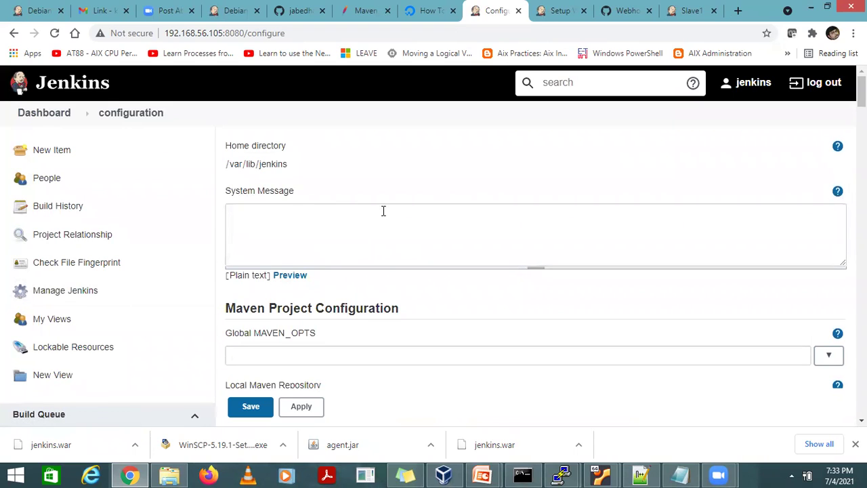
Step: Go from the dashboard through Manage Jenkins to Global Tool Configuration
left_click(59, 116)
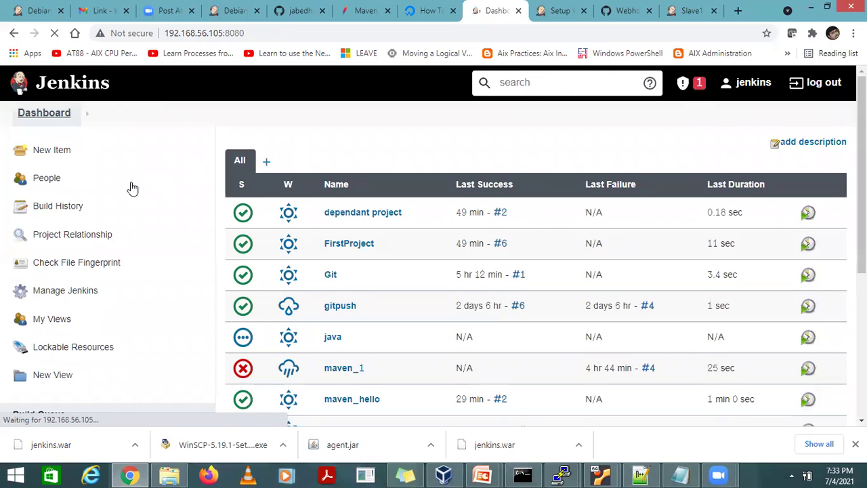
left_click(62, 291)
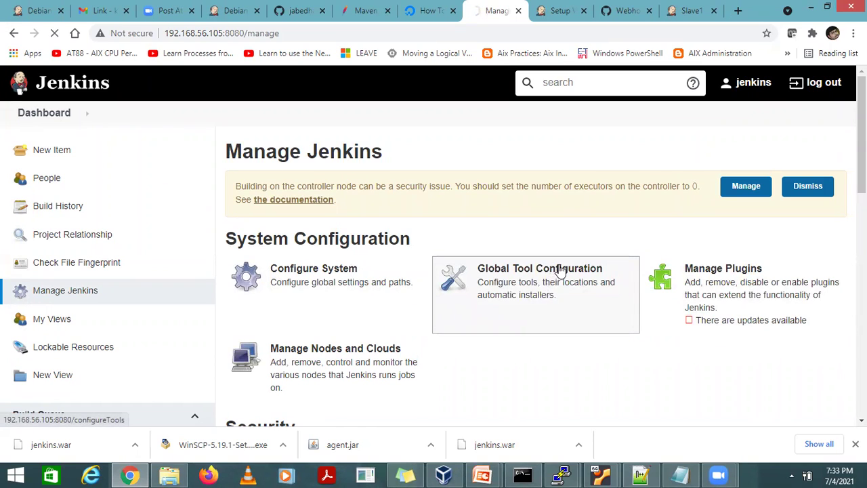
left_click(520, 289)
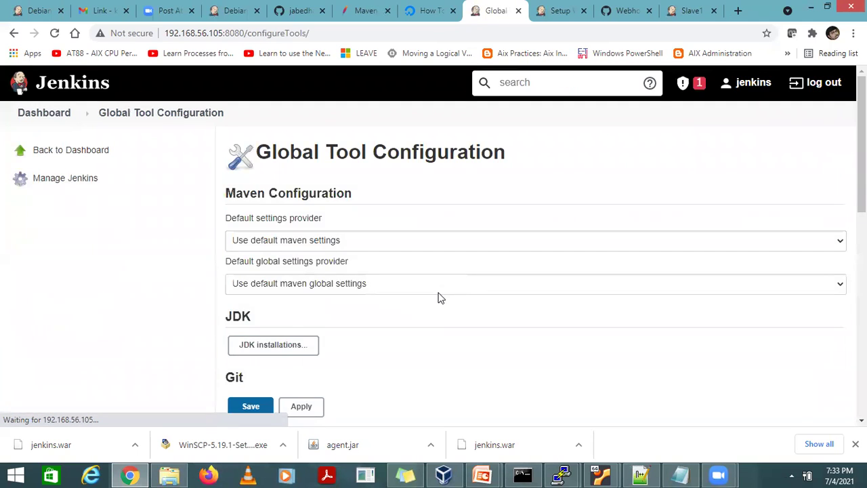
scroll(438, 296, "down", 2)
scroll(440, 296, "down", 7)
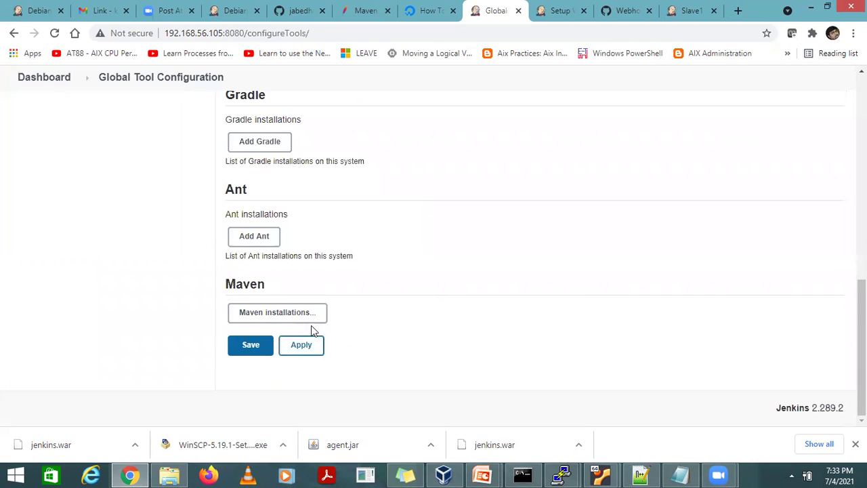
Step: Expand Maven installations and check MAVEN_HOME is /usr/share/maven
left_click(313, 315)
scroll(372, 281, "down", 3)
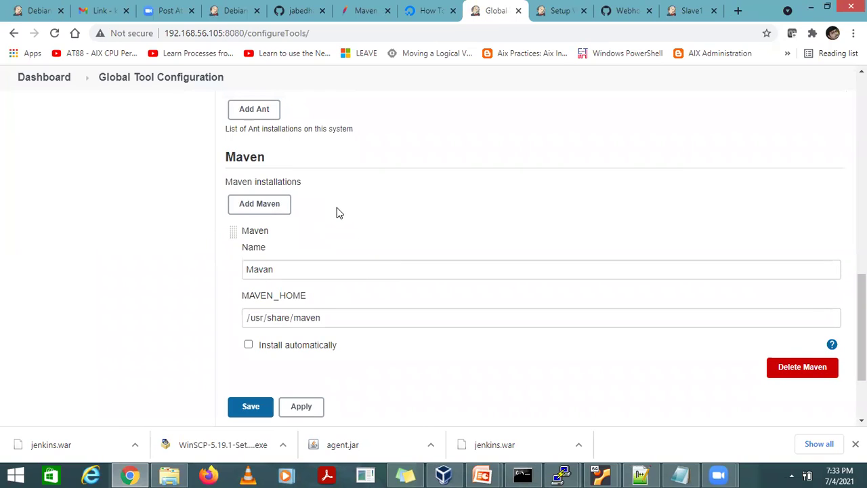
left_click_drag(331, 318, 236, 307)
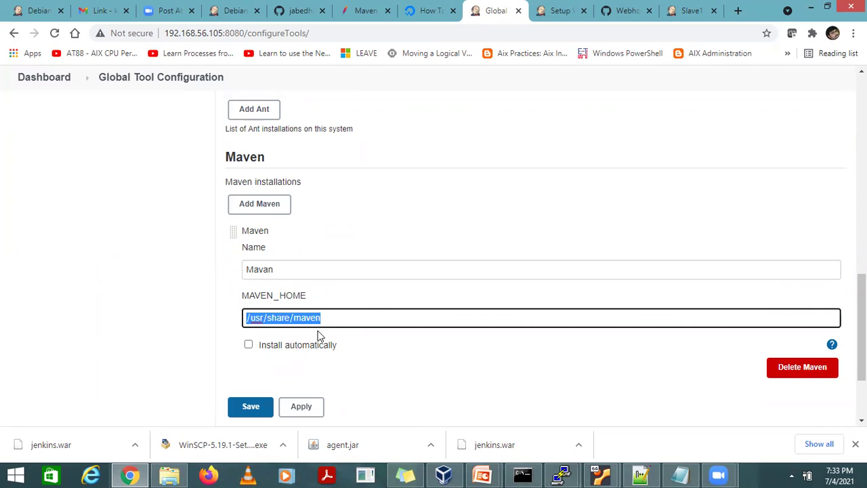
left_click(346, 320)
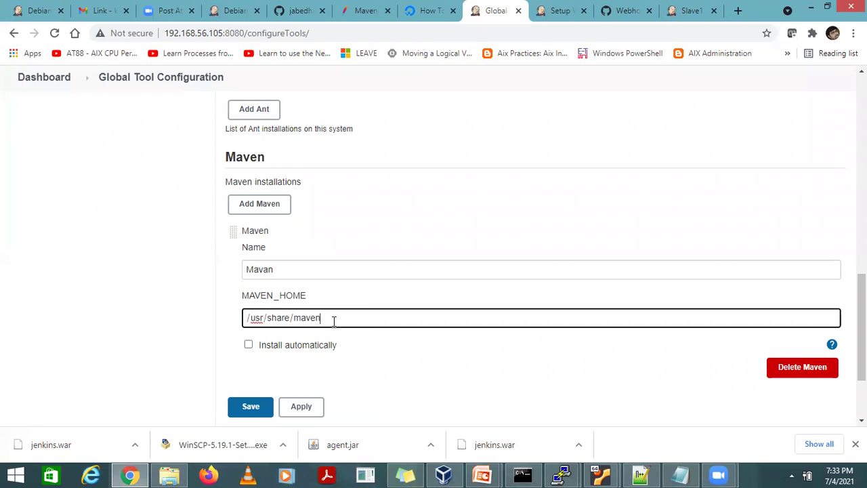
Step: Expand JDK installations to check java-11 at /usr/lib/jvm/java-11-openjdk-amd64
scroll(334, 321, "up", 5)
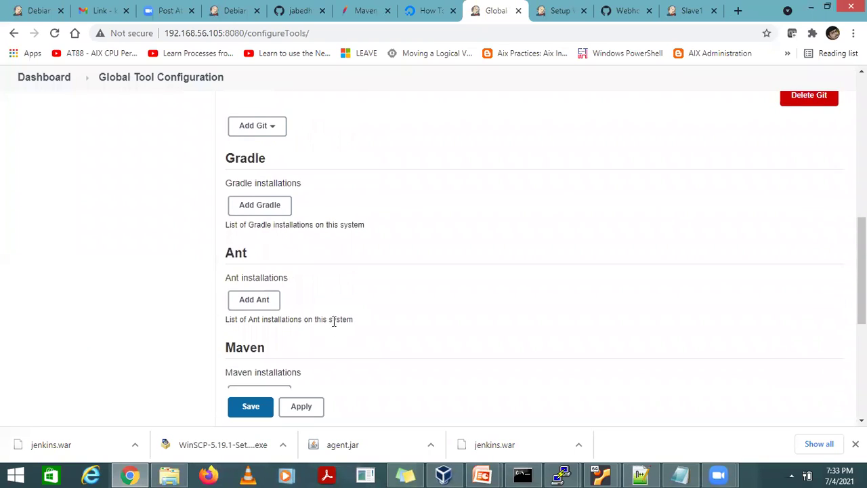
scroll(334, 327, "up", 2)
scroll(332, 323, "up", 2)
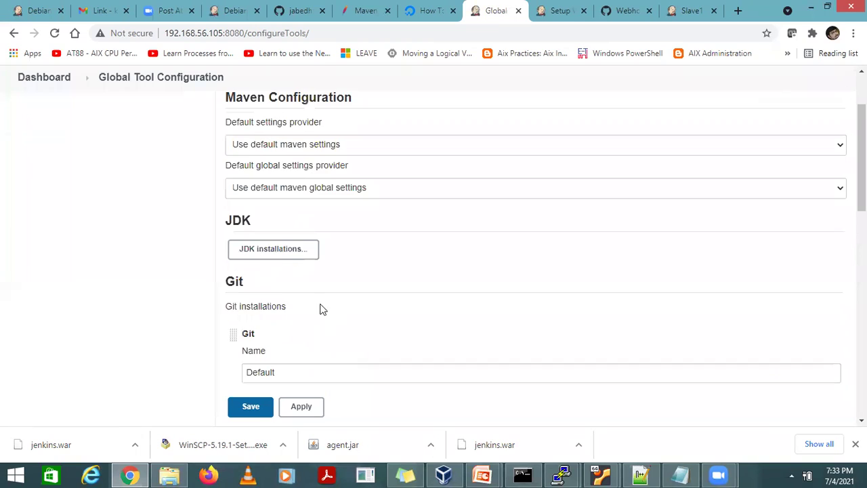
left_click(297, 258)
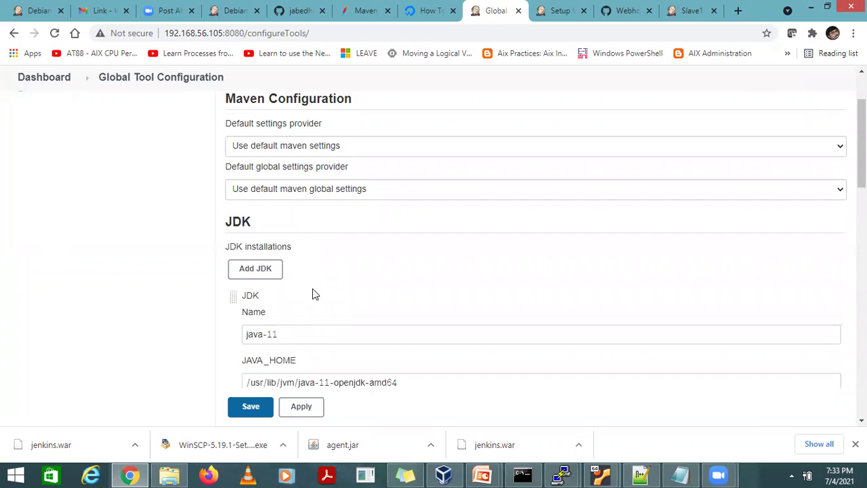
scroll(314, 294, "down", 2)
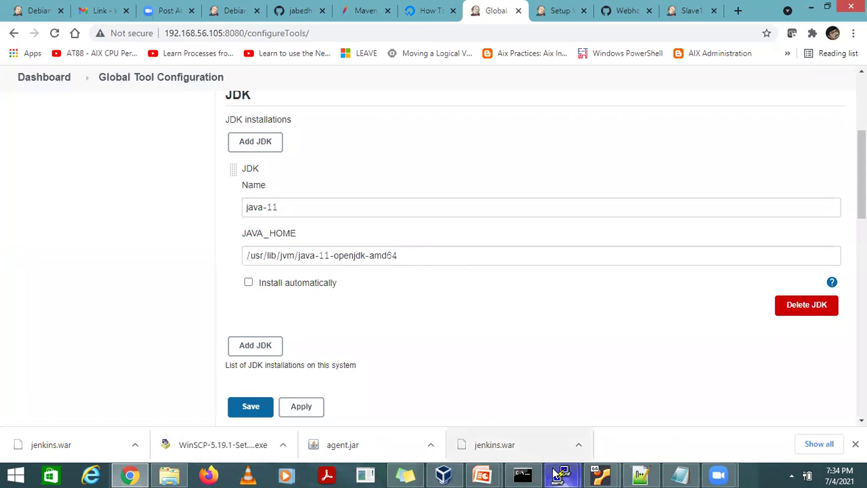
Step: In the PuTTY root session, stop the running Jenkins agent and run echo $JAVA_HOME
mouse_move(561, 475)
left_click(462, 410)
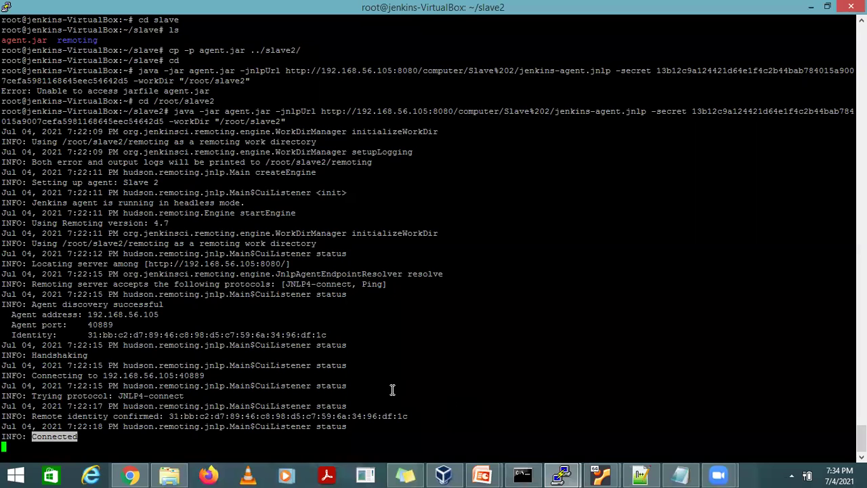
key("ctrl+c")
type("echo $JAVA")
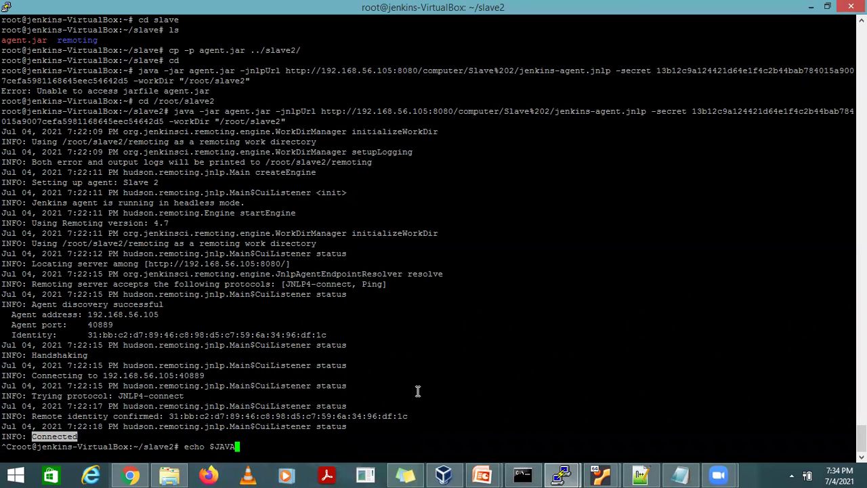
type("_HOME")
key("Return")
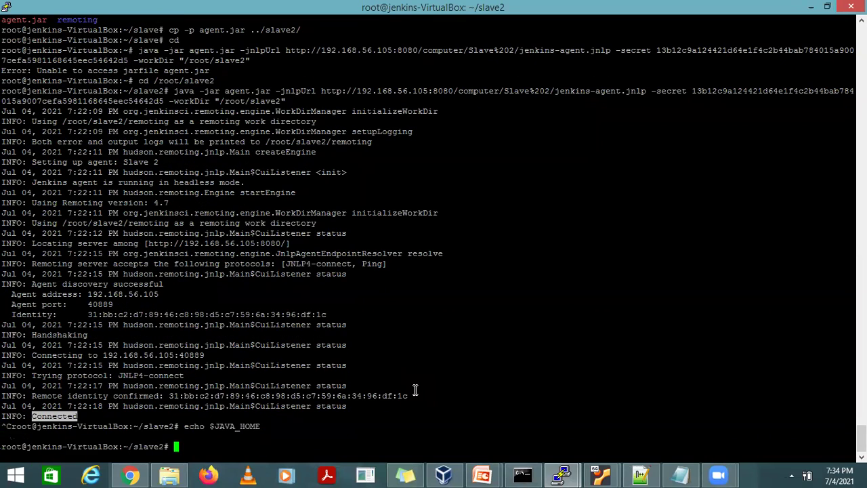
Step: Run java -version, which reports OpenJDK 11.0.11
type("echo")
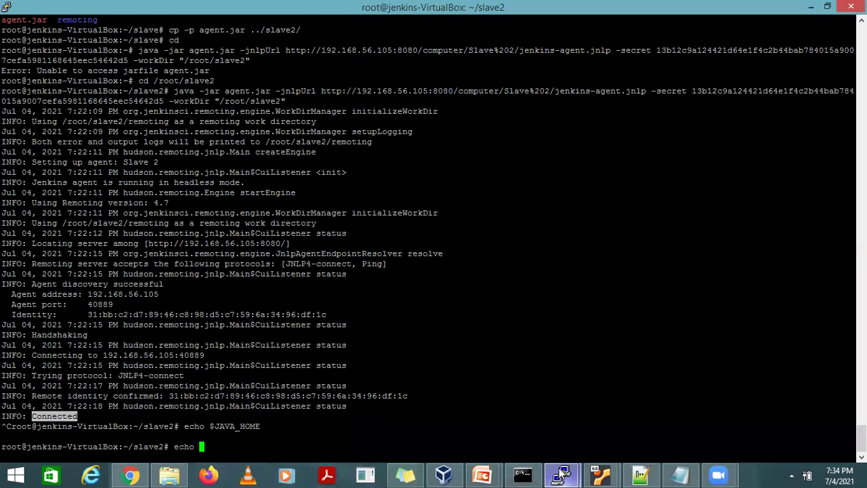
key("BackSpace")
key("BackSpace")
key("BackSpace")
key("BackSpace")
key("BackSpace")
type("java ")
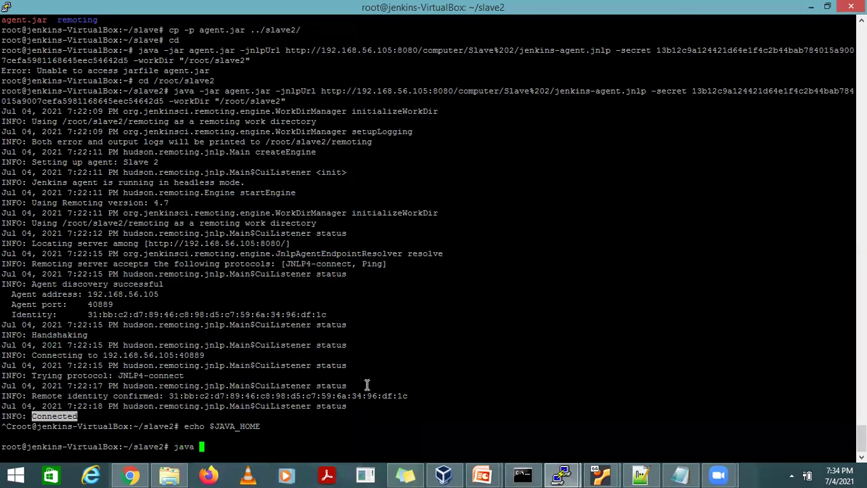
type("-version")
key("Return")
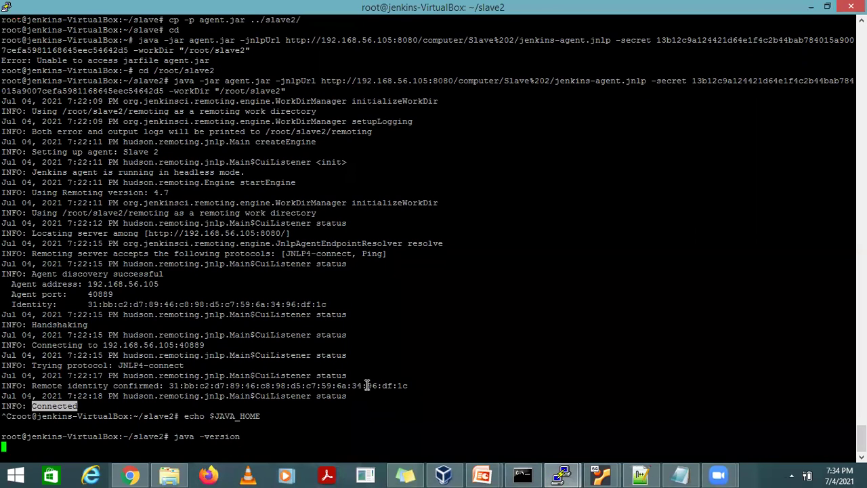
Step: Fix the typo, rerun echo $JAVA_HOME showing it empty, and return to Jenkins in Chrome
type("echo #")
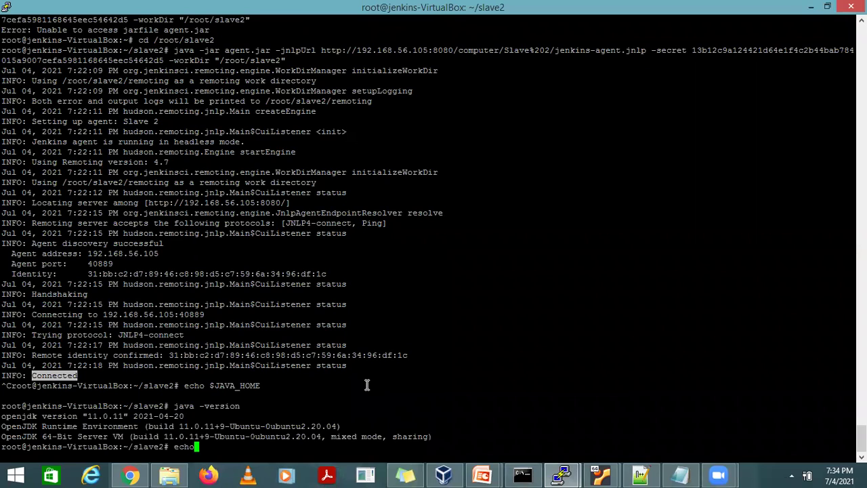
key("BackSpace")
type("$")
key("BackSpace")
key("BackSpace")
key("BackSpace")
key("BackSpace")
key("BackSpace")
key("BackSpace")
type("3cho $JAVA_HOME")
key("Return")
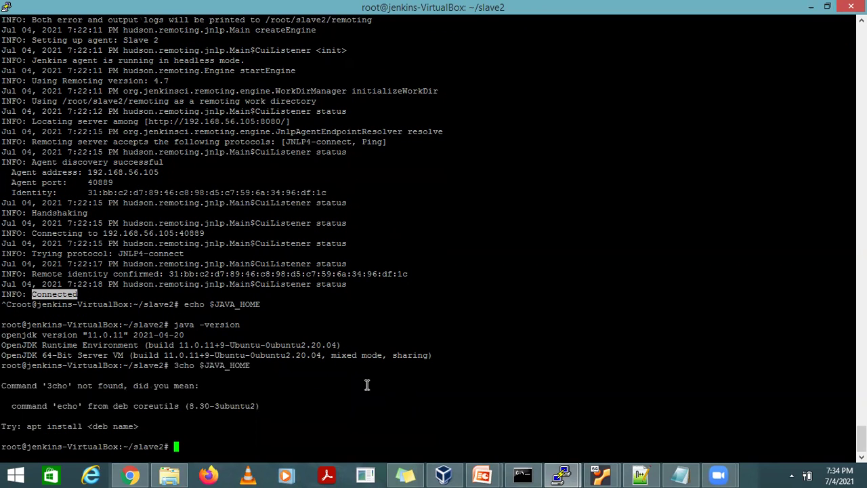
key("Up")
key("Left")
key("Left")
key("Left")
key("Left")
key("Left")
key("Left")
key("Left")
key("Left")
key("Left")
key("Left")
key("Left")
key("Left")
key("Left")
key("Left")
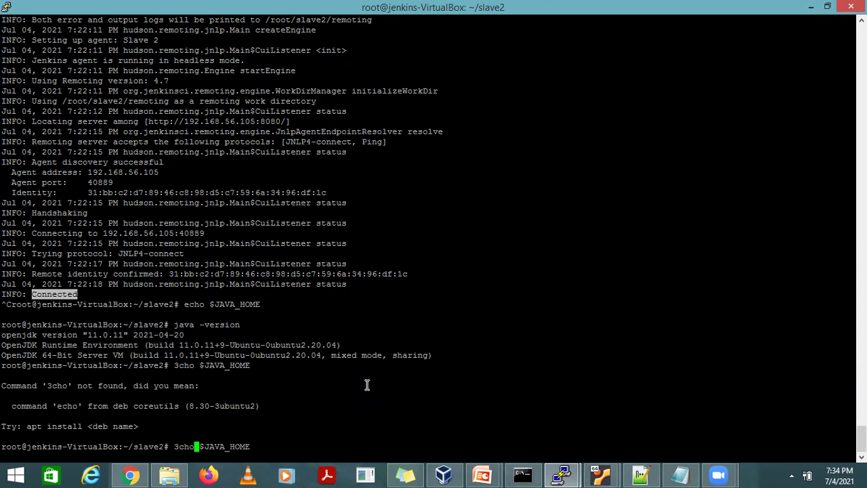
key("Left")
key("BackSpace")
type("e")
key("Return")
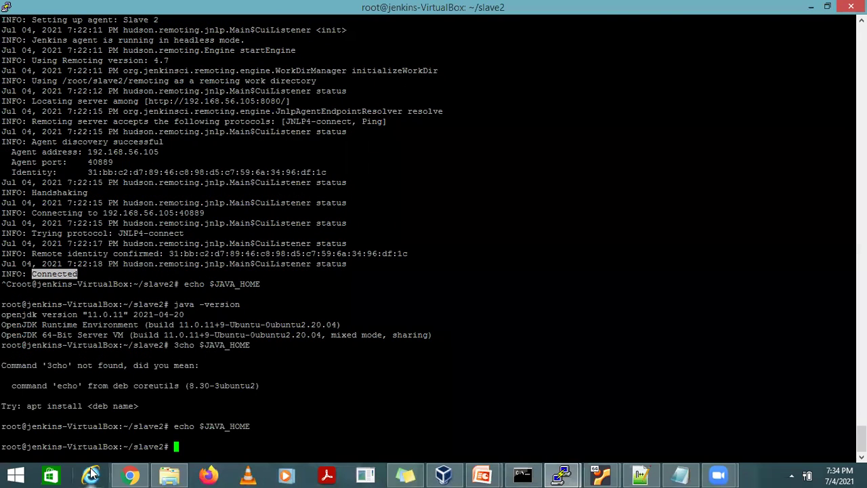
left_click(131, 475)
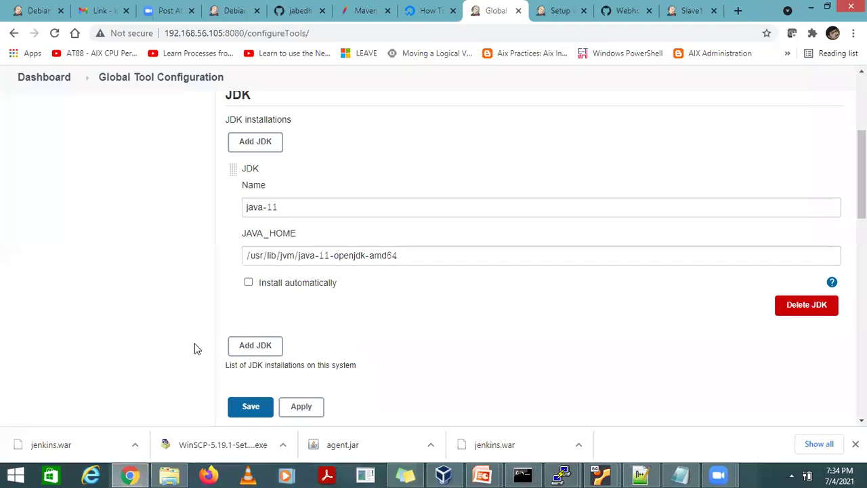
left_click(420, 258)
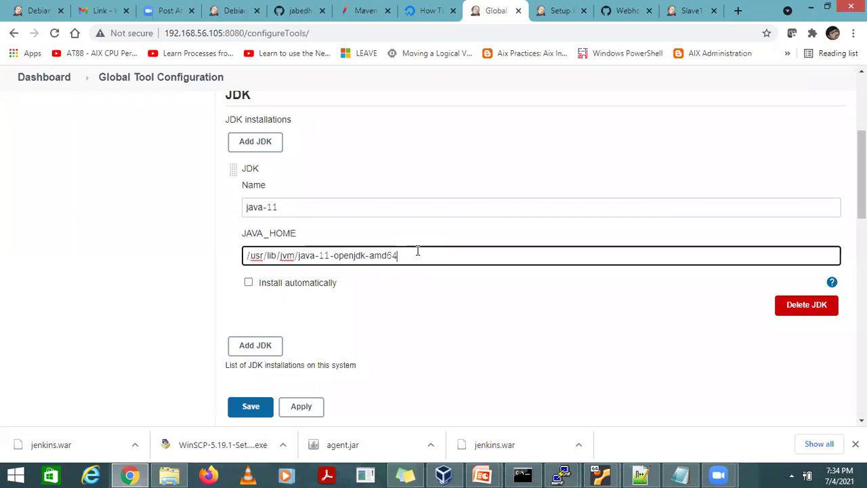
scroll(417, 251, "down", 1)
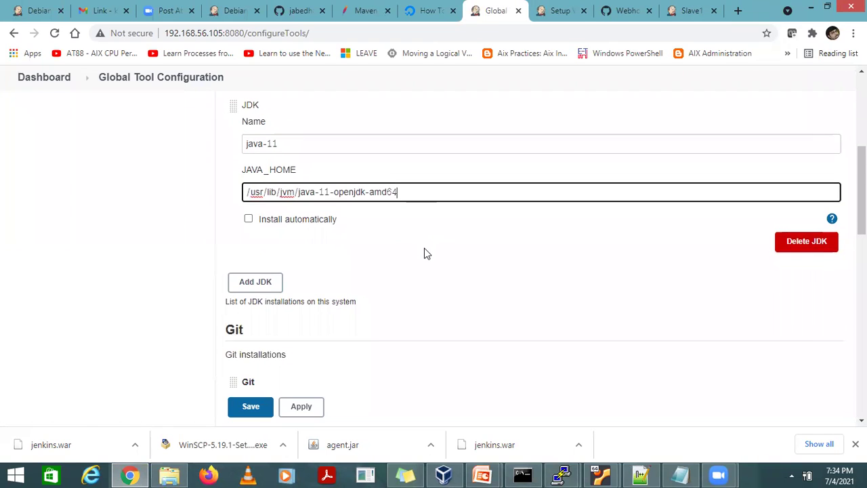
scroll(427, 254, "down", 5)
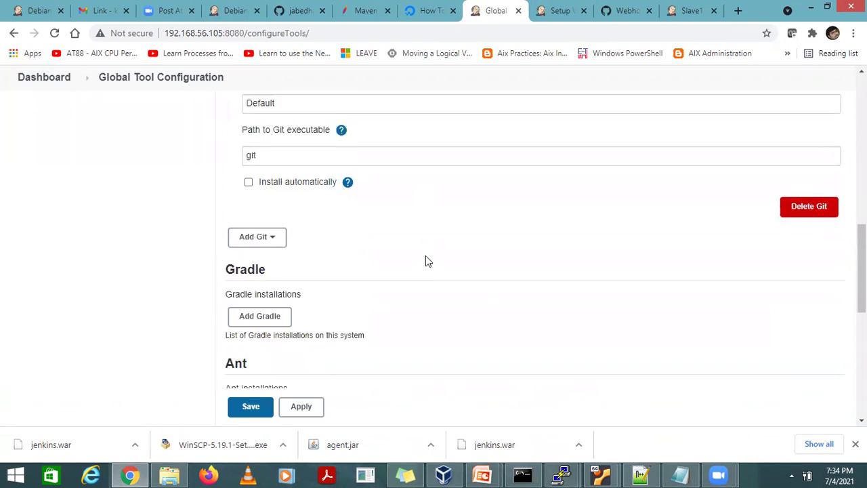
scroll(426, 256, "down", 1)
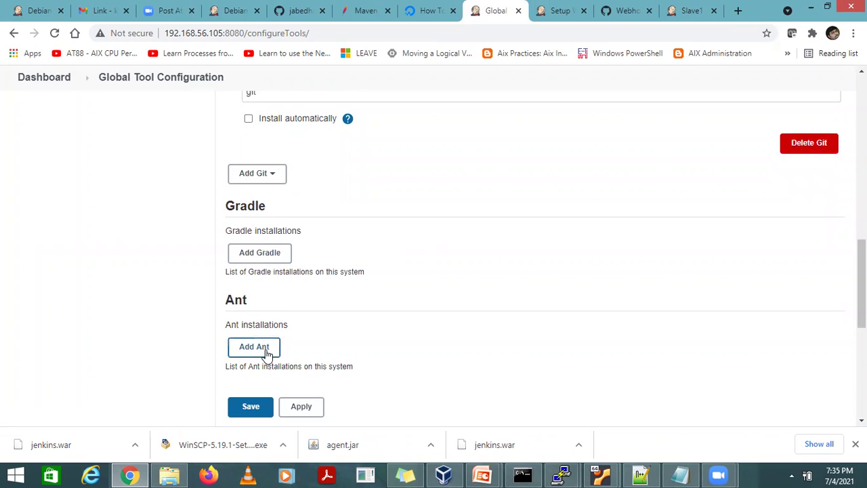
scroll(284, 305, "up", 2)
scroll(296, 327, "down", 2)
scroll(161, 252, "up", 10)
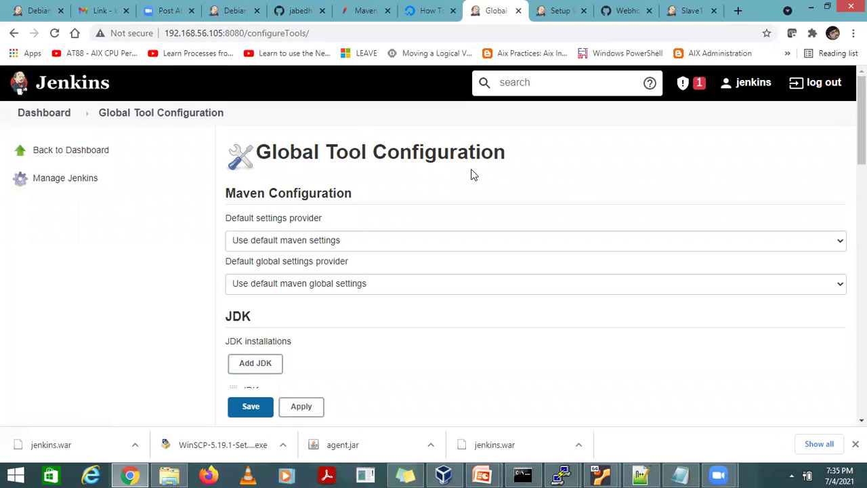
scroll(474, 181, "down", 1)
scroll(296, 246, "down", 3)
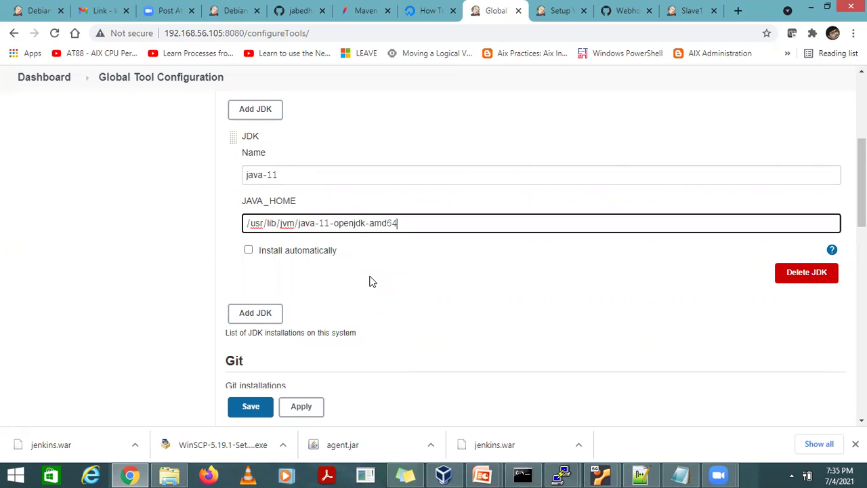
scroll(370, 281, "down", 3)
scroll(370, 281, "down", 2)
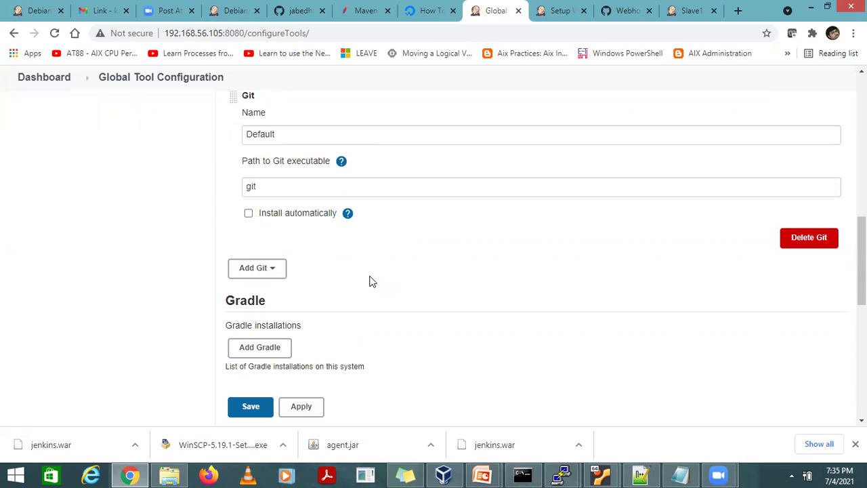
scroll(369, 281, "down", 5)
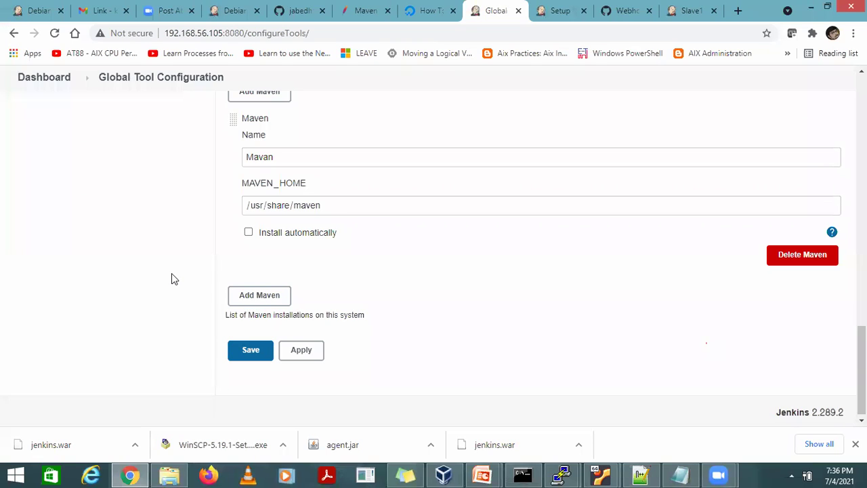
Step: Scroll back up Global Tool Configuration, then switch to the GitHub java-hello-world-with-maven tab
scroll(304, 275, "up", 7)
scroll(303, 272, "up", 8)
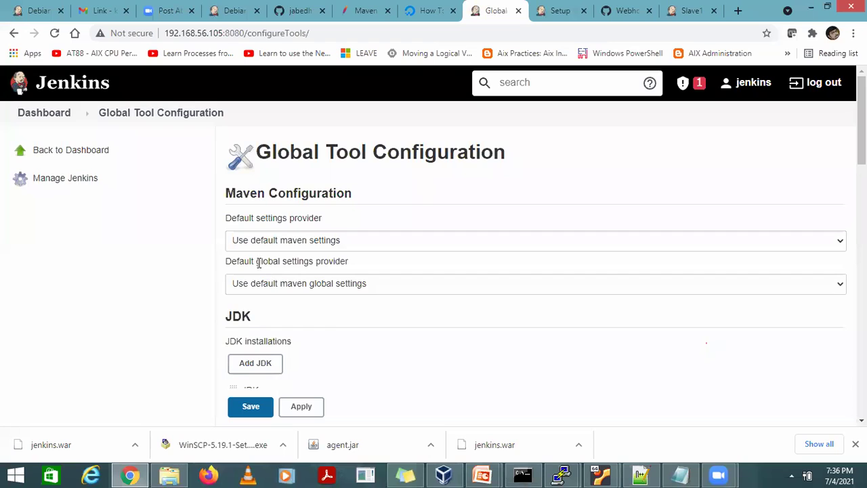
scroll(263, 263, "down", 1)
scroll(263, 263, "down", 1)
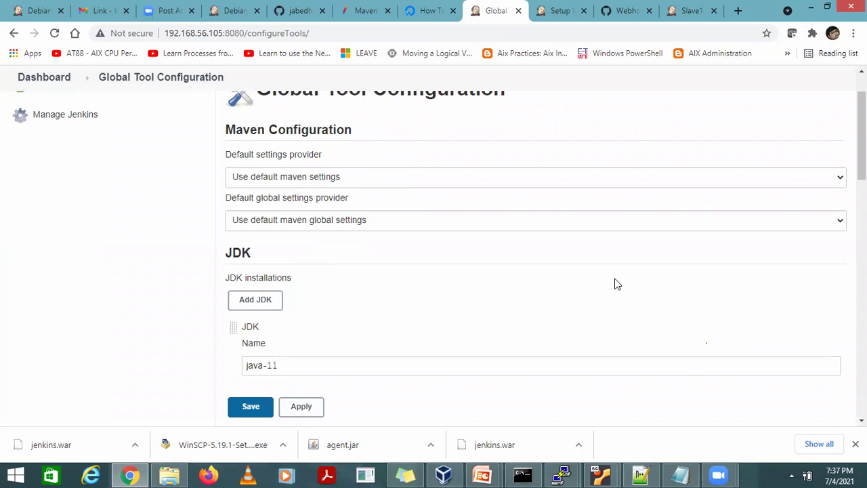
scroll(484, 265, "up", 2)
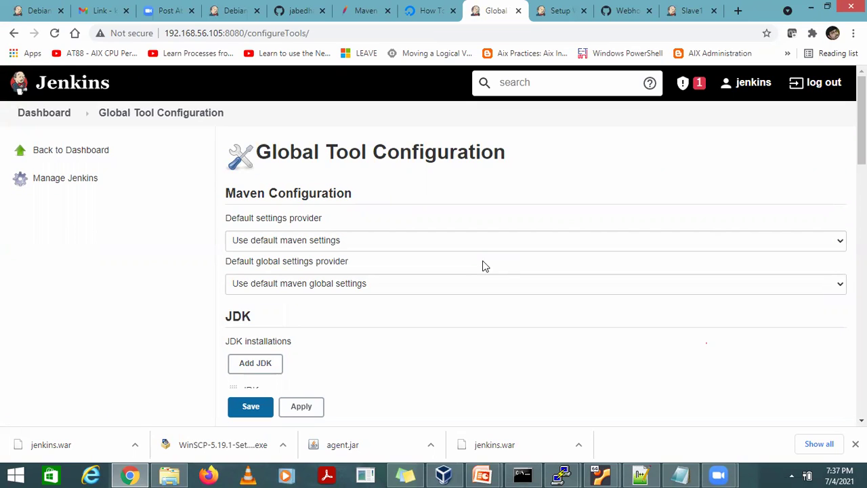
mouse_move(562, 473)
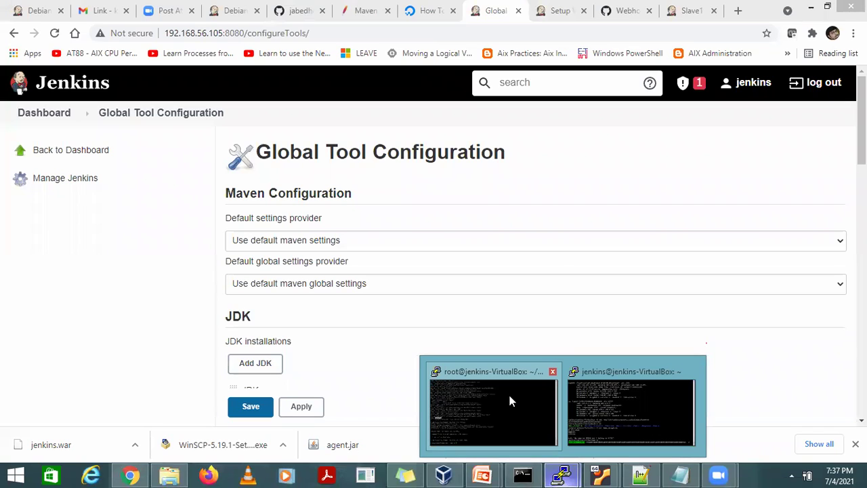
left_click(285, 20)
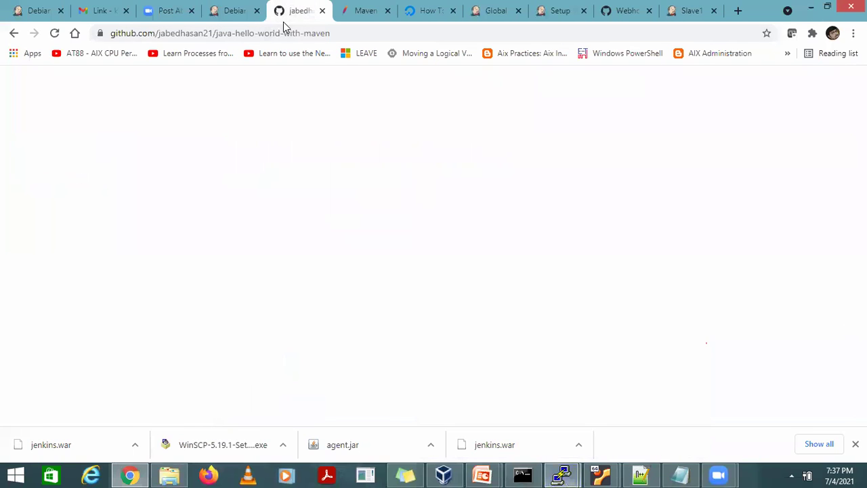
left_click(345, 34)
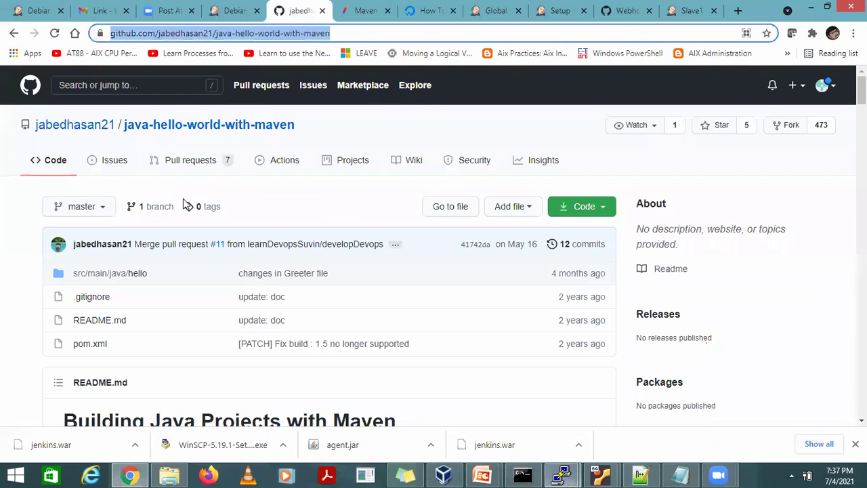
mouse_move(431, 469)
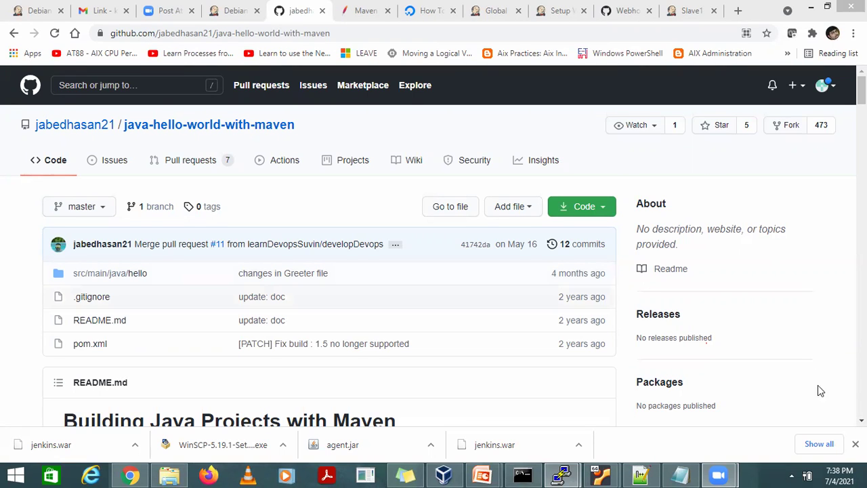
scroll(706, 344, "down", 4)
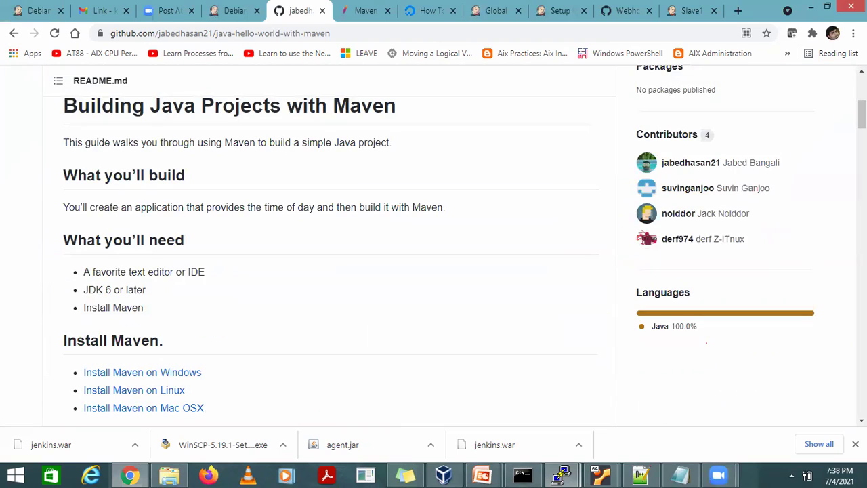
scroll(816, 218, "up", 4)
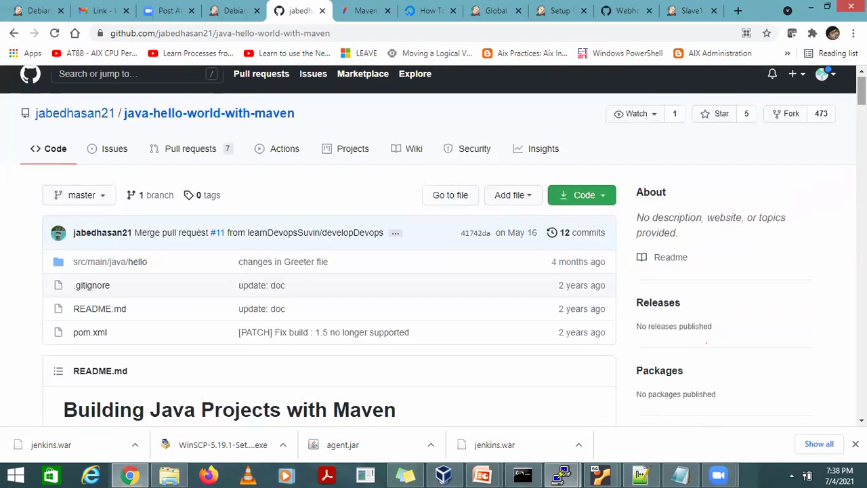
Step: Return to Jenkins and open Manage Plugins' Installed list, starting with Ant Plugin 1.11
left_click(498, 11)
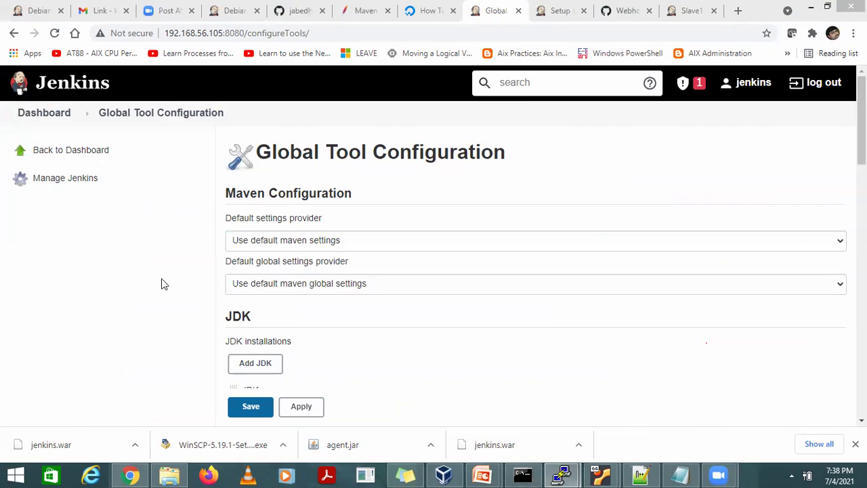
left_click(52, 153)
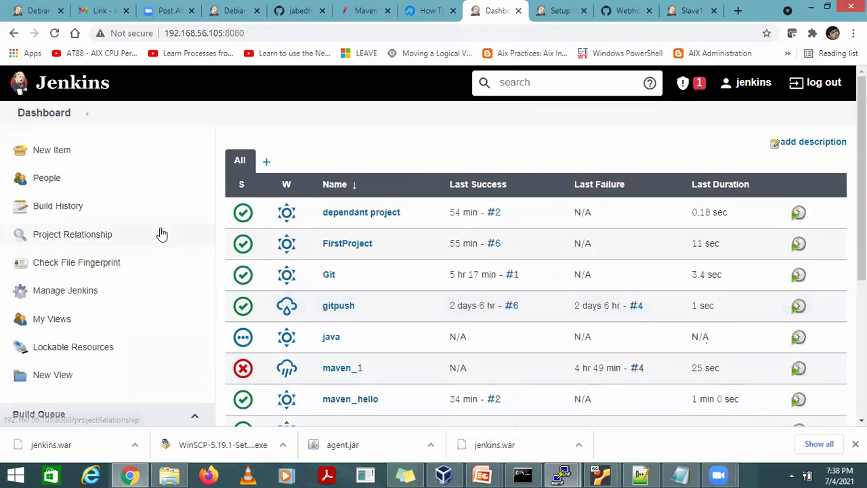
left_click(88, 298)
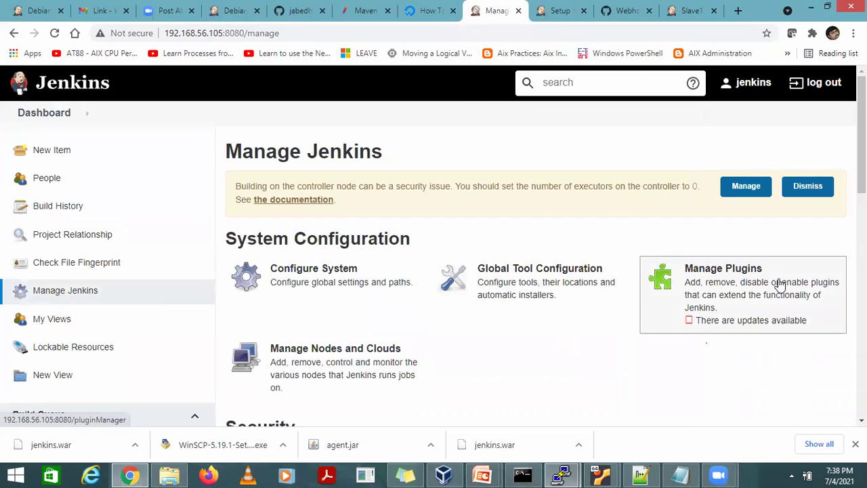
left_click(760, 290)
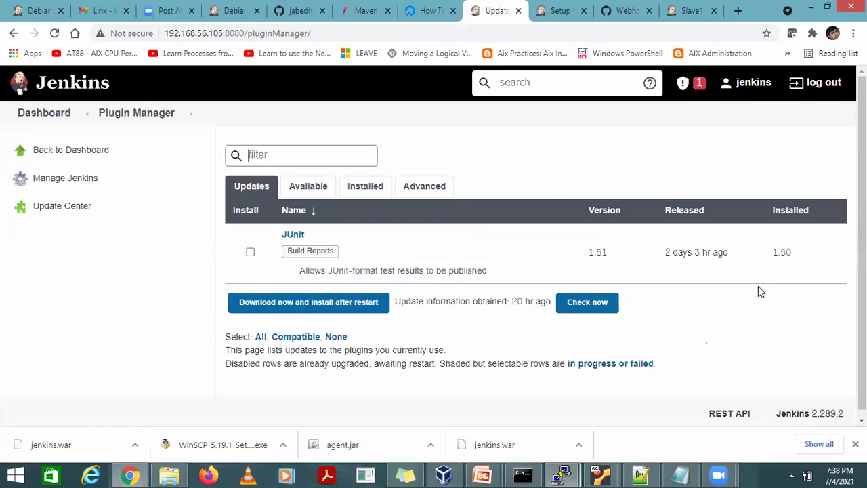
left_click(354, 190)
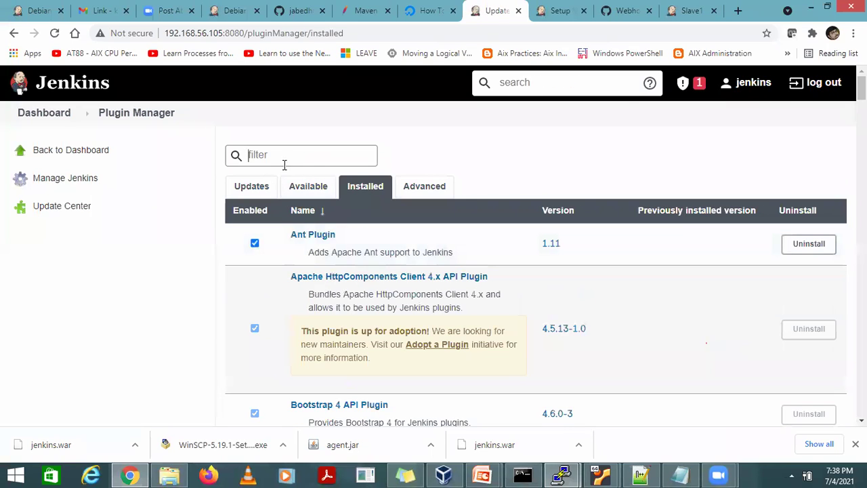
Step: Scroll through the filtered installed-plugins list to confirm Pipeline 2.6 is installed
type("pl")
type("peline")
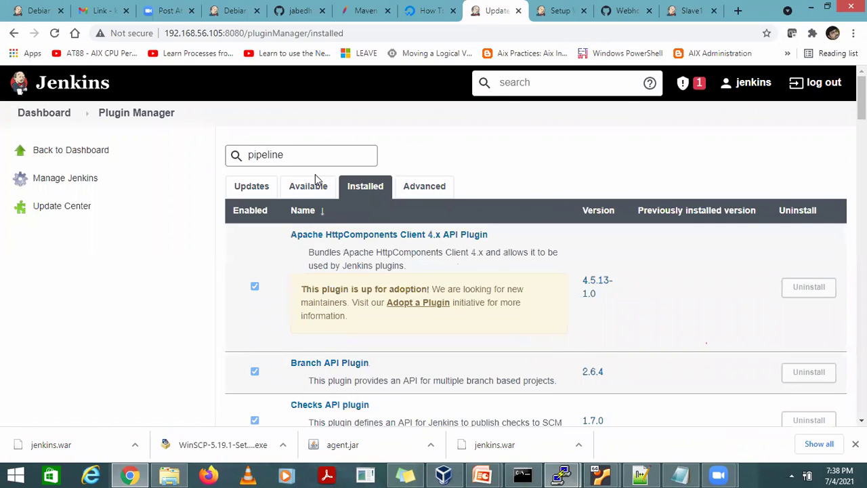
scroll(349, 270, "down", 5)
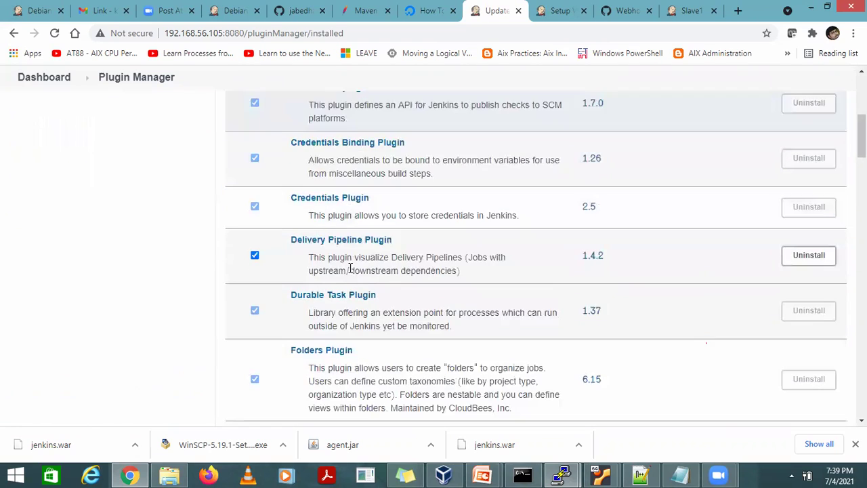
scroll(349, 269, "down", 3)
scroll(351, 271, "down", 2)
scroll(350, 274, "down", 1)
scroll(351, 271, "down", 5)
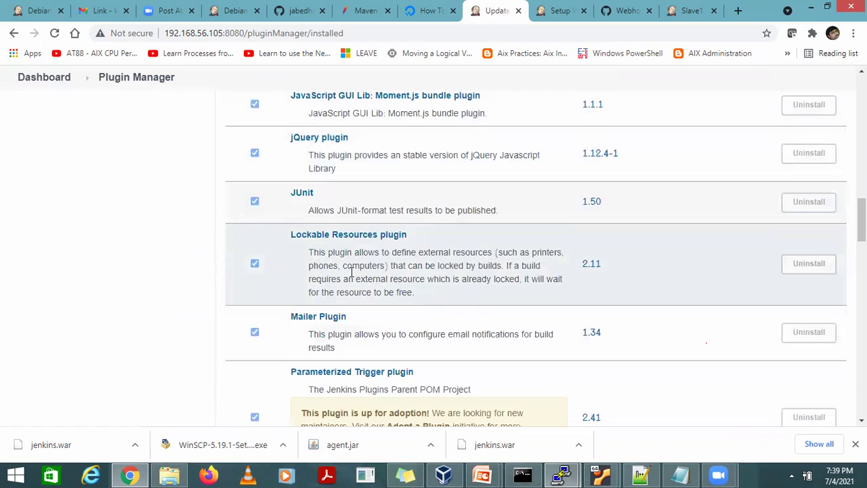
scroll(351, 273, "down", 2)
scroll(355, 271, "down", 2)
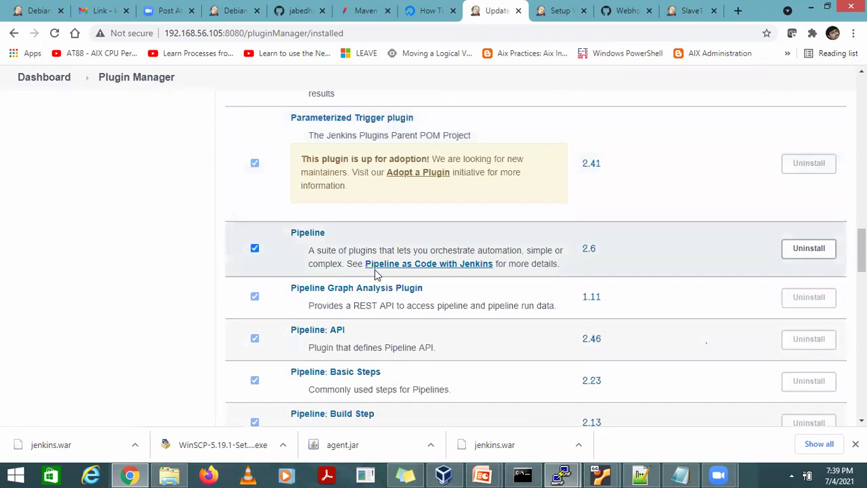
scroll(358, 270, "down", 4)
scroll(375, 277, "down", 3)
scroll(375, 277, "down", 1)
scroll(373, 277, "up", 20)
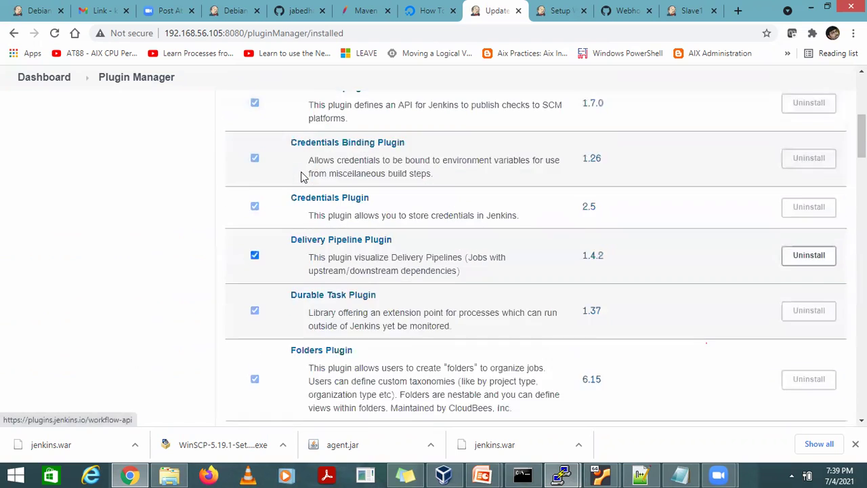
scroll(305, 169, "up", 5)
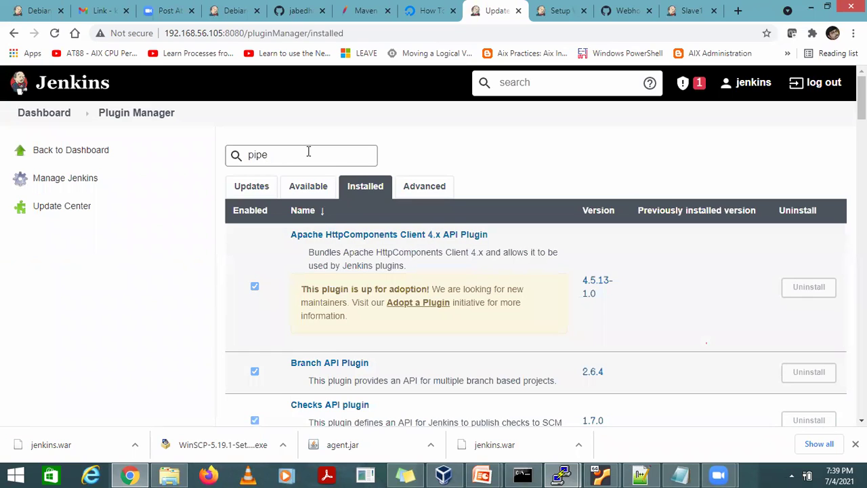
Step: Change the installed-plugins filter to 'deployment pipeline', which finds no matching plugins
key("BackSpace")
key("BackSpace")
key("BackSpace")
key("BackSpace")
type("deployment")
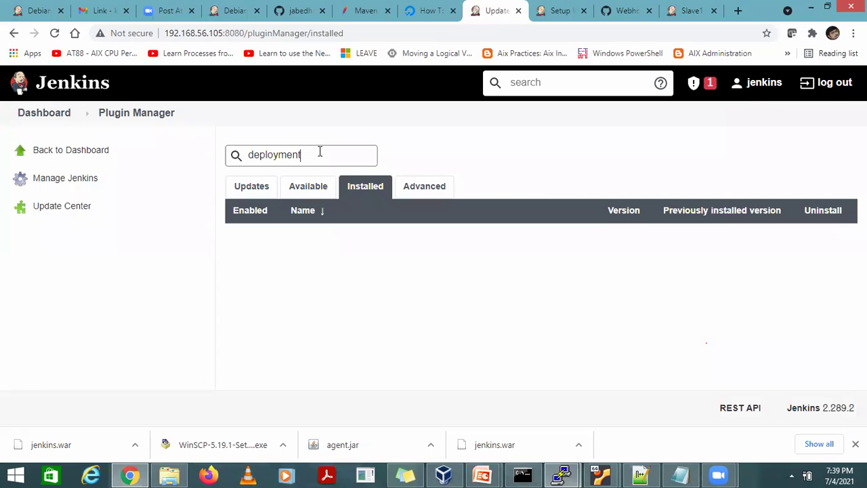
type("pipeline")
Step: Open google.com in a new browser tab
left_click(738, 10)
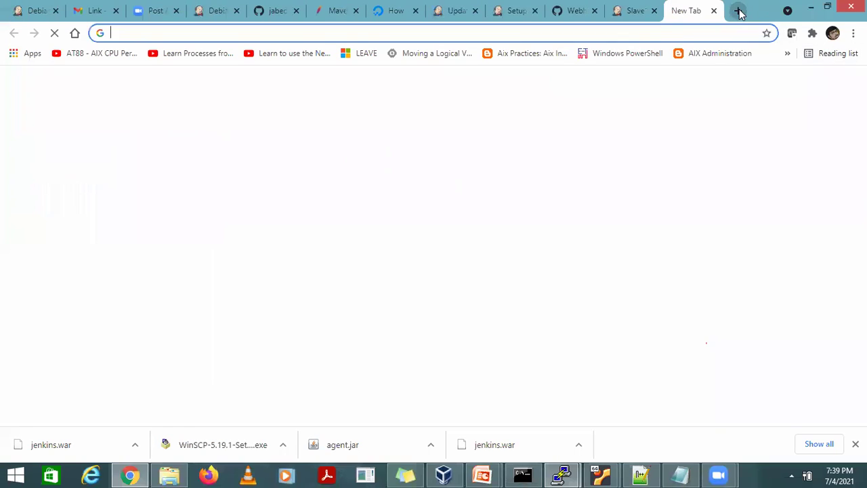
left_click(610, 33)
type("g")
key("Return")
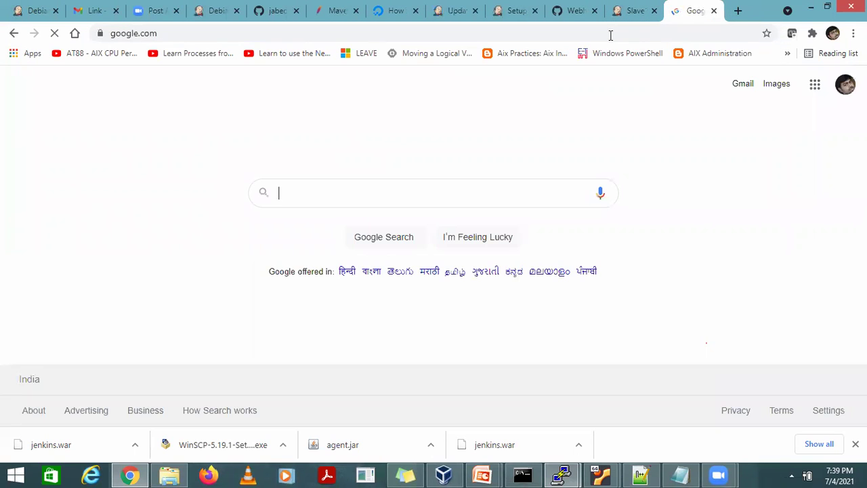
Step: Search Google for 'jenkins pipeline plugin'
type("p")
key("BackSpace")
type("n")
key("BackSpace")
type("jenki")
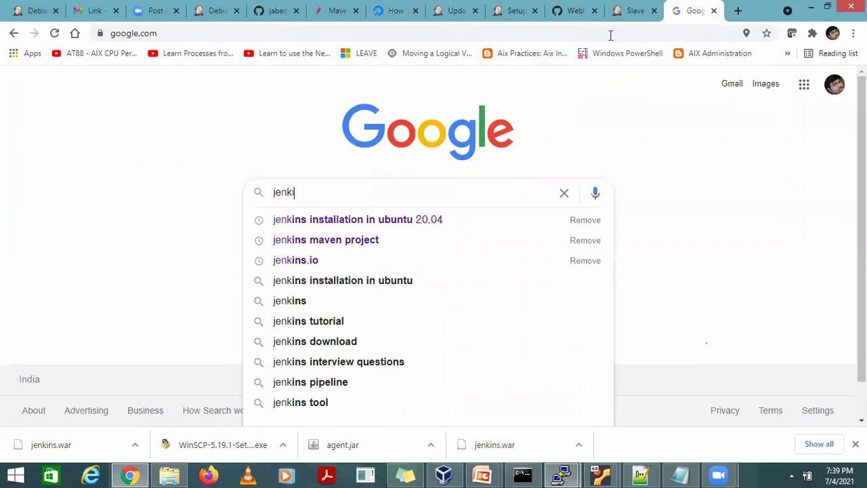
type("ns pipe")
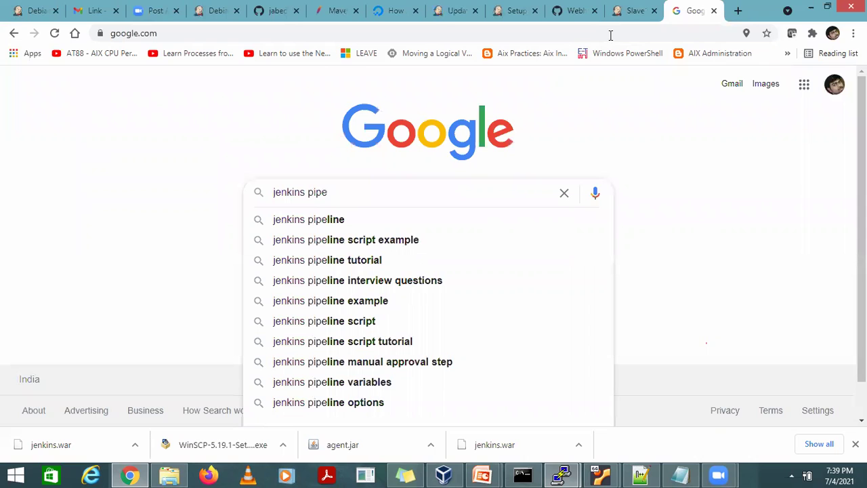
key("Down")
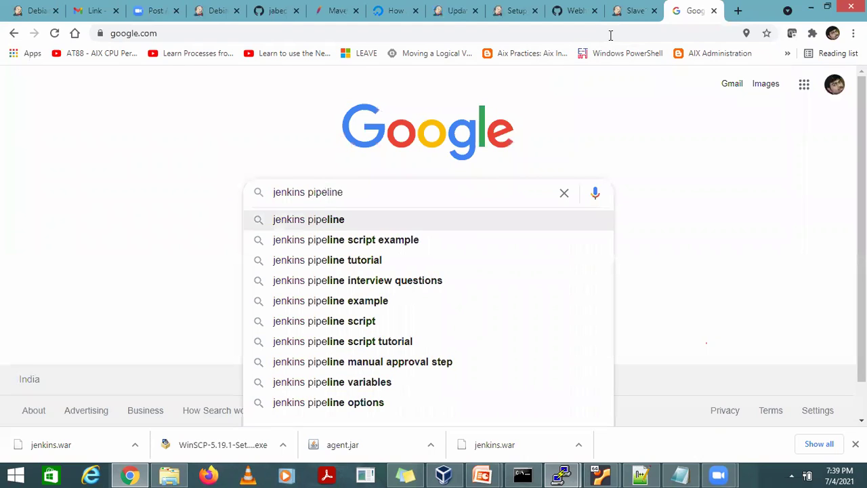
type("plugin")
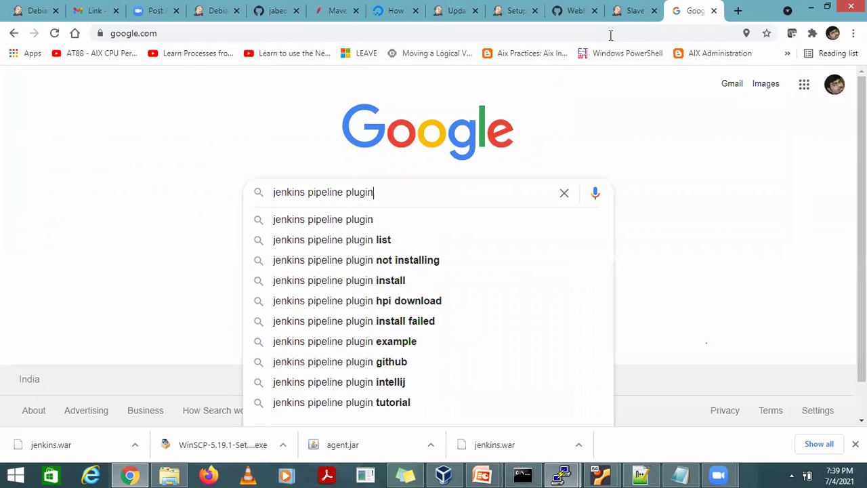
key("Return")
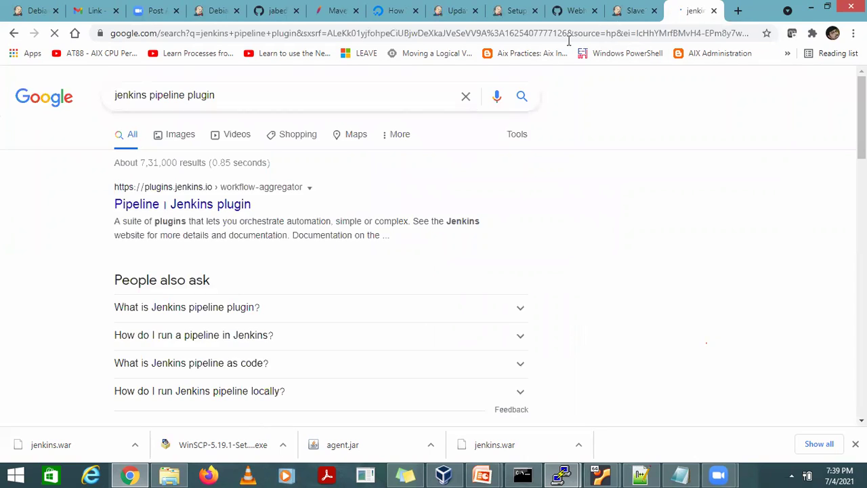
Step: Open the Pipeline plugin page on plugins.jenkins.io and read its overview
left_click(171, 210)
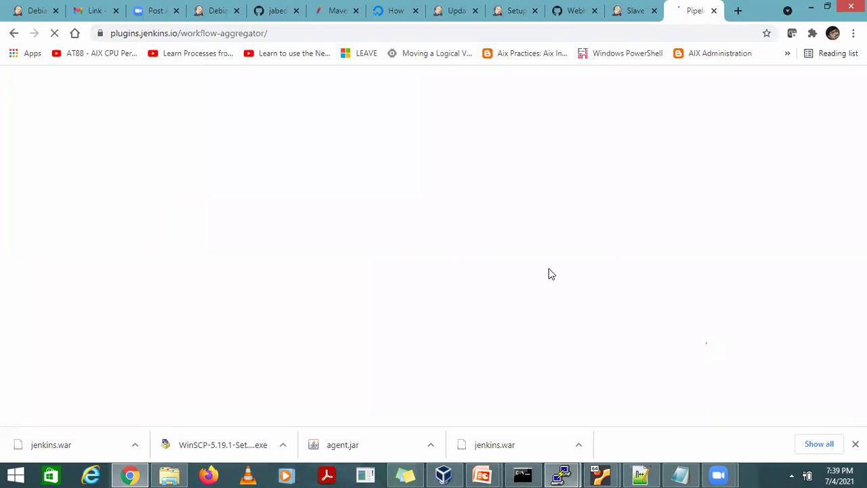
scroll(546, 272, "down", 1)
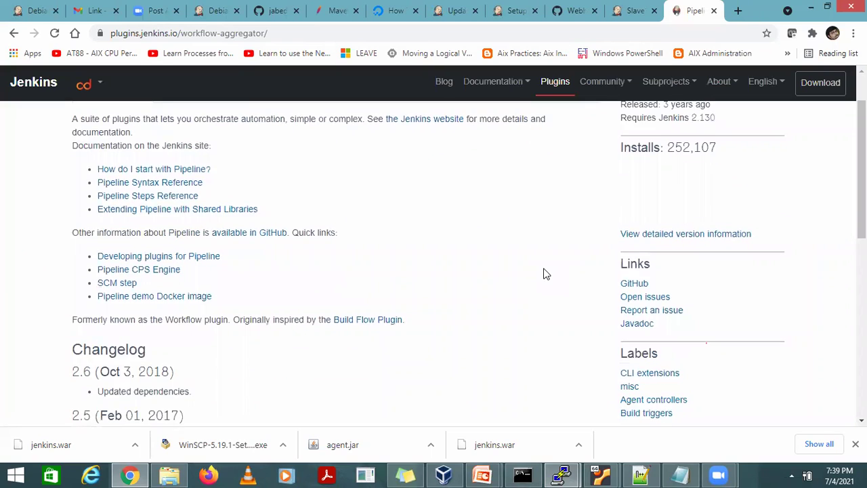
scroll(416, 281, "up", 1)
scroll(415, 274, "down", 4)
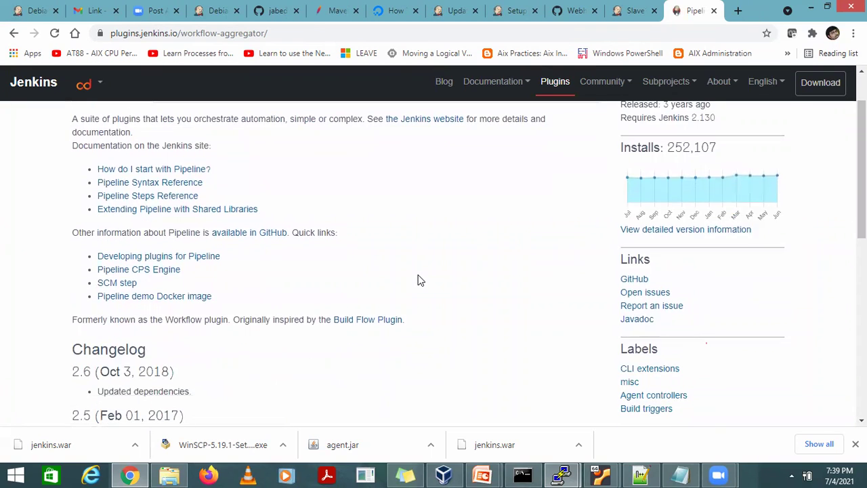
scroll(410, 277, "down", 3)
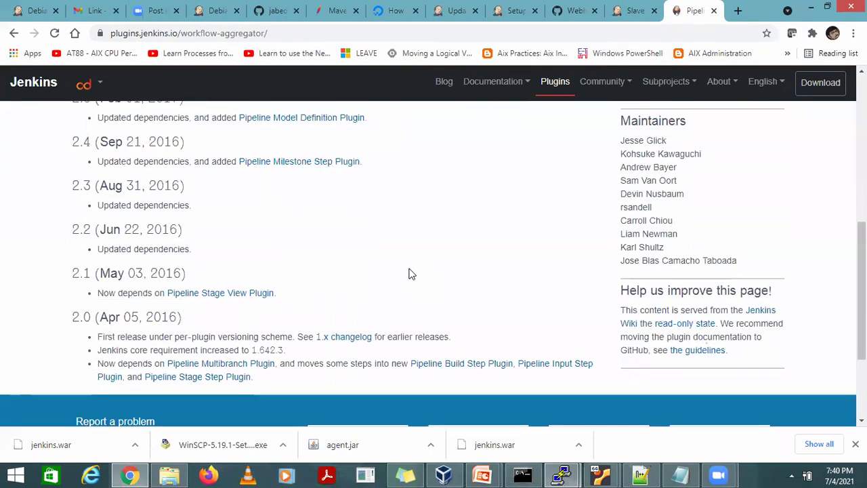
scroll(228, 221, "up", 6)
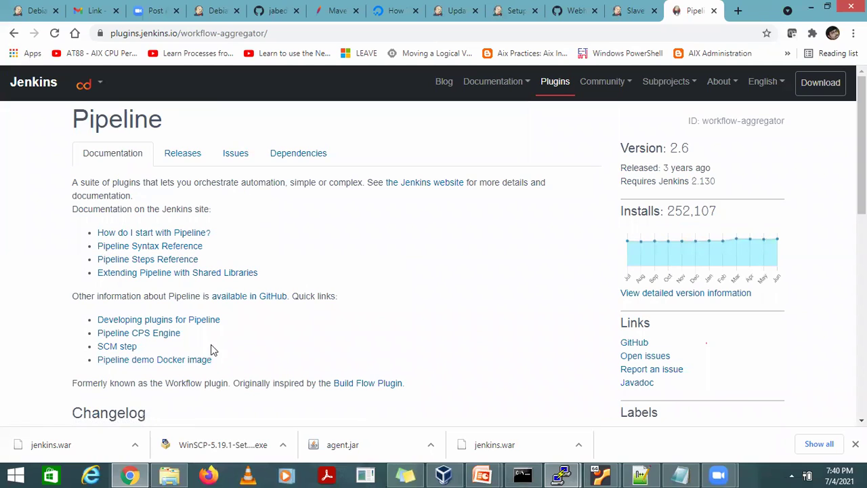
left_click_drag(224, 319, 99, 318)
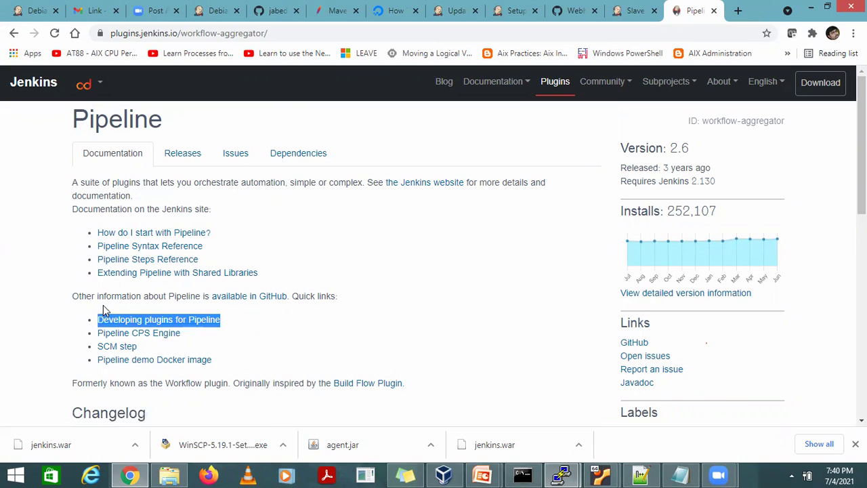
Step: Review the plugin's Dependencies, Issues, Releases and Documentation, then return to the Slave1 tab
left_click(290, 161)
left_click(220, 161)
left_click(187, 161)
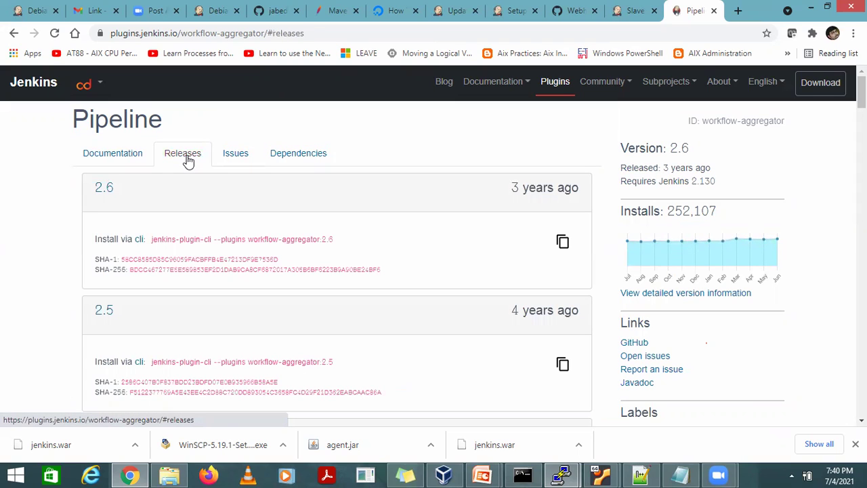
left_click(106, 163)
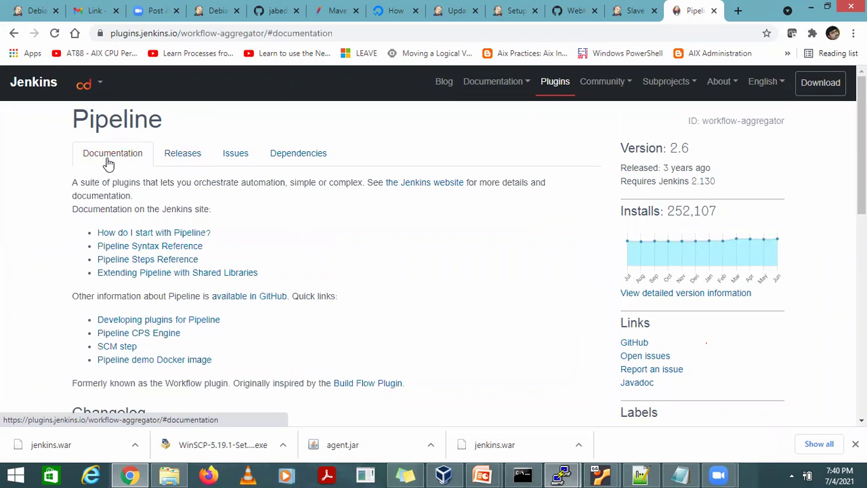
scroll(263, 254, "down", 2)
scroll(264, 255, "down", 6)
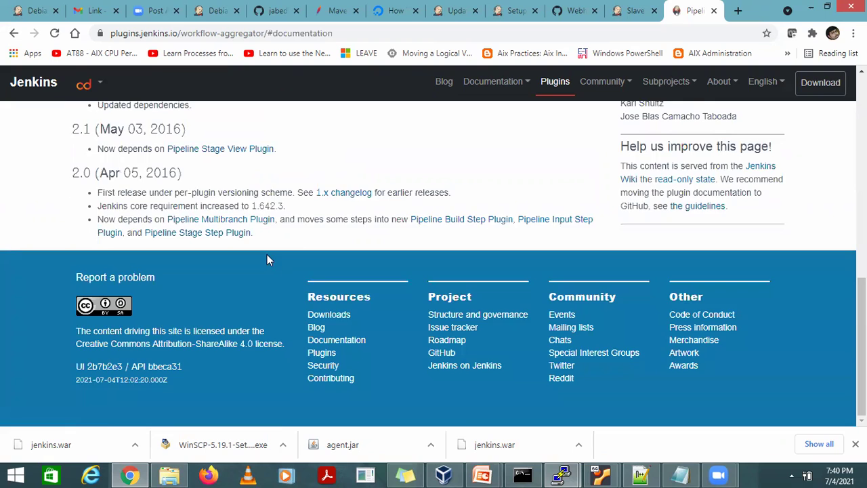
scroll(267, 259, "up", 3)
key("ctrl+shift+Tab")
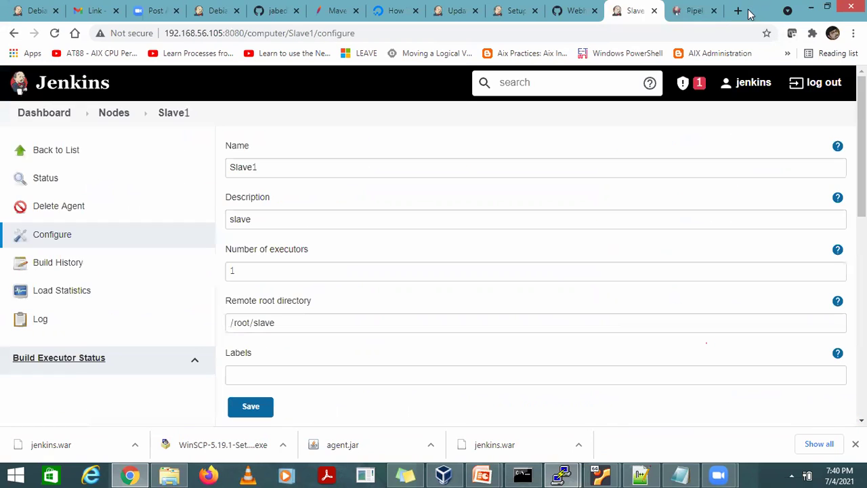
Step: Return to Plugin Manager's installed list and shorten the filter to 'deployme'
key("ctrl+shift+Tab")
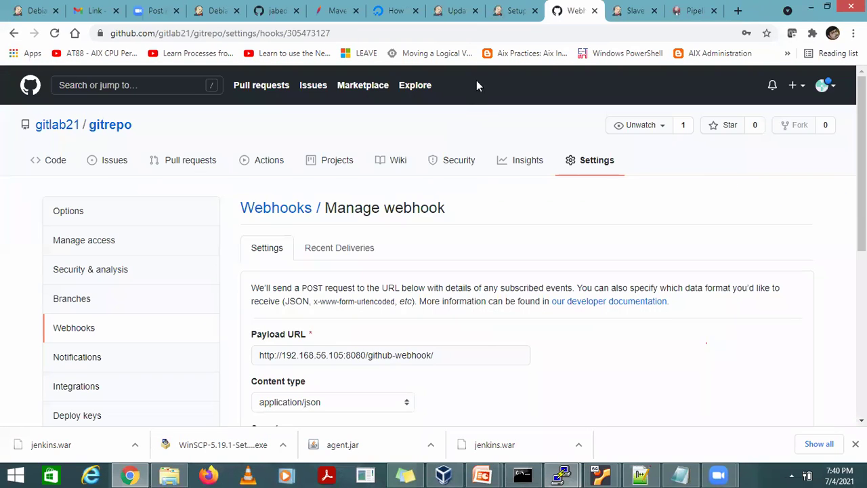
key("ctrl+shift+Tab")
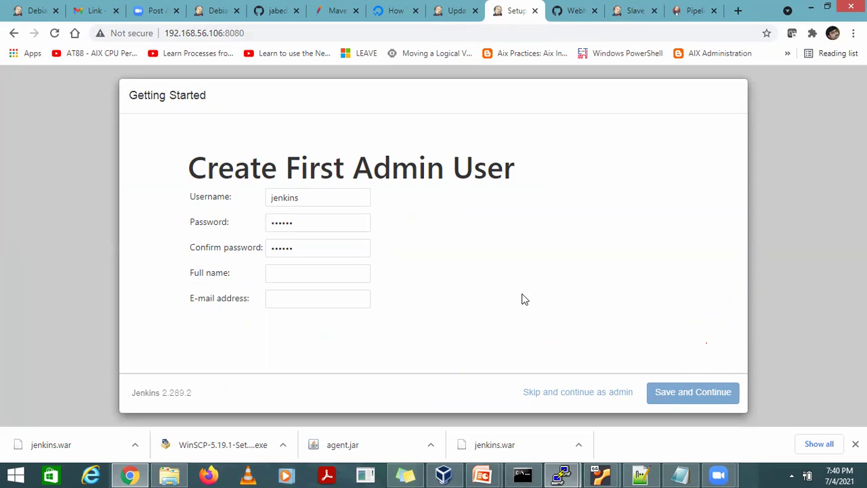
left_click(437, 17)
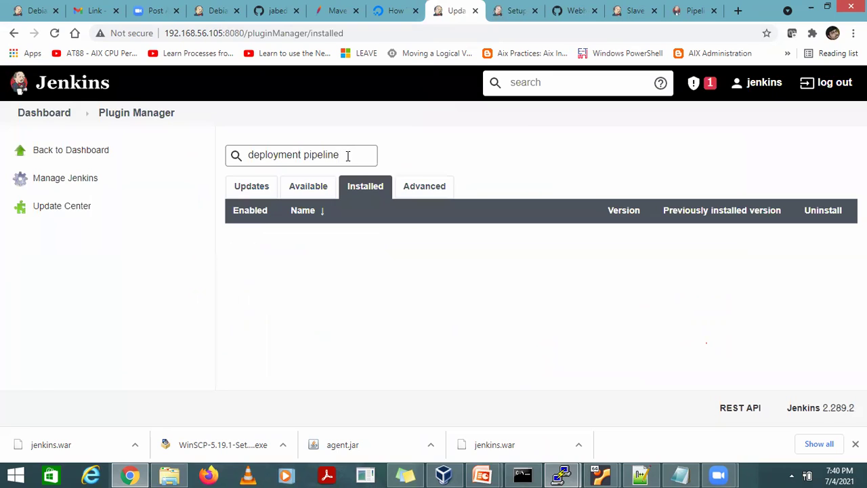
key("BackSpace")
key("BackSpace")
key("BackSpace")
key("BackSpace")
key("BackSpace")
key("BackSpace")
key("BackSpace")
key("BackSpace")
key("BackSpace")
key("BackSpace")
key("BackSpace")
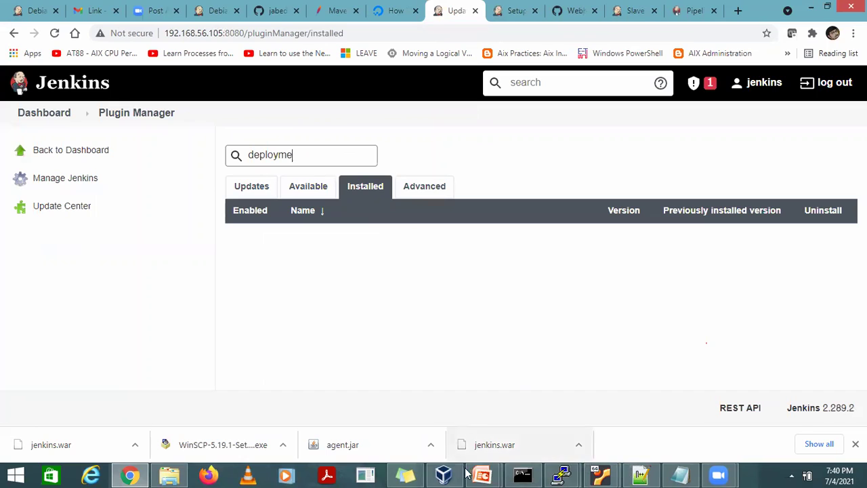
mouse_move(483, 474)
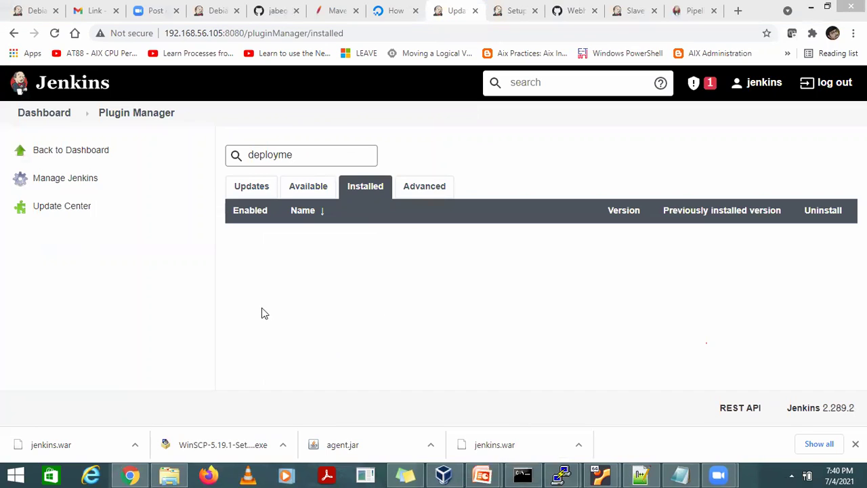